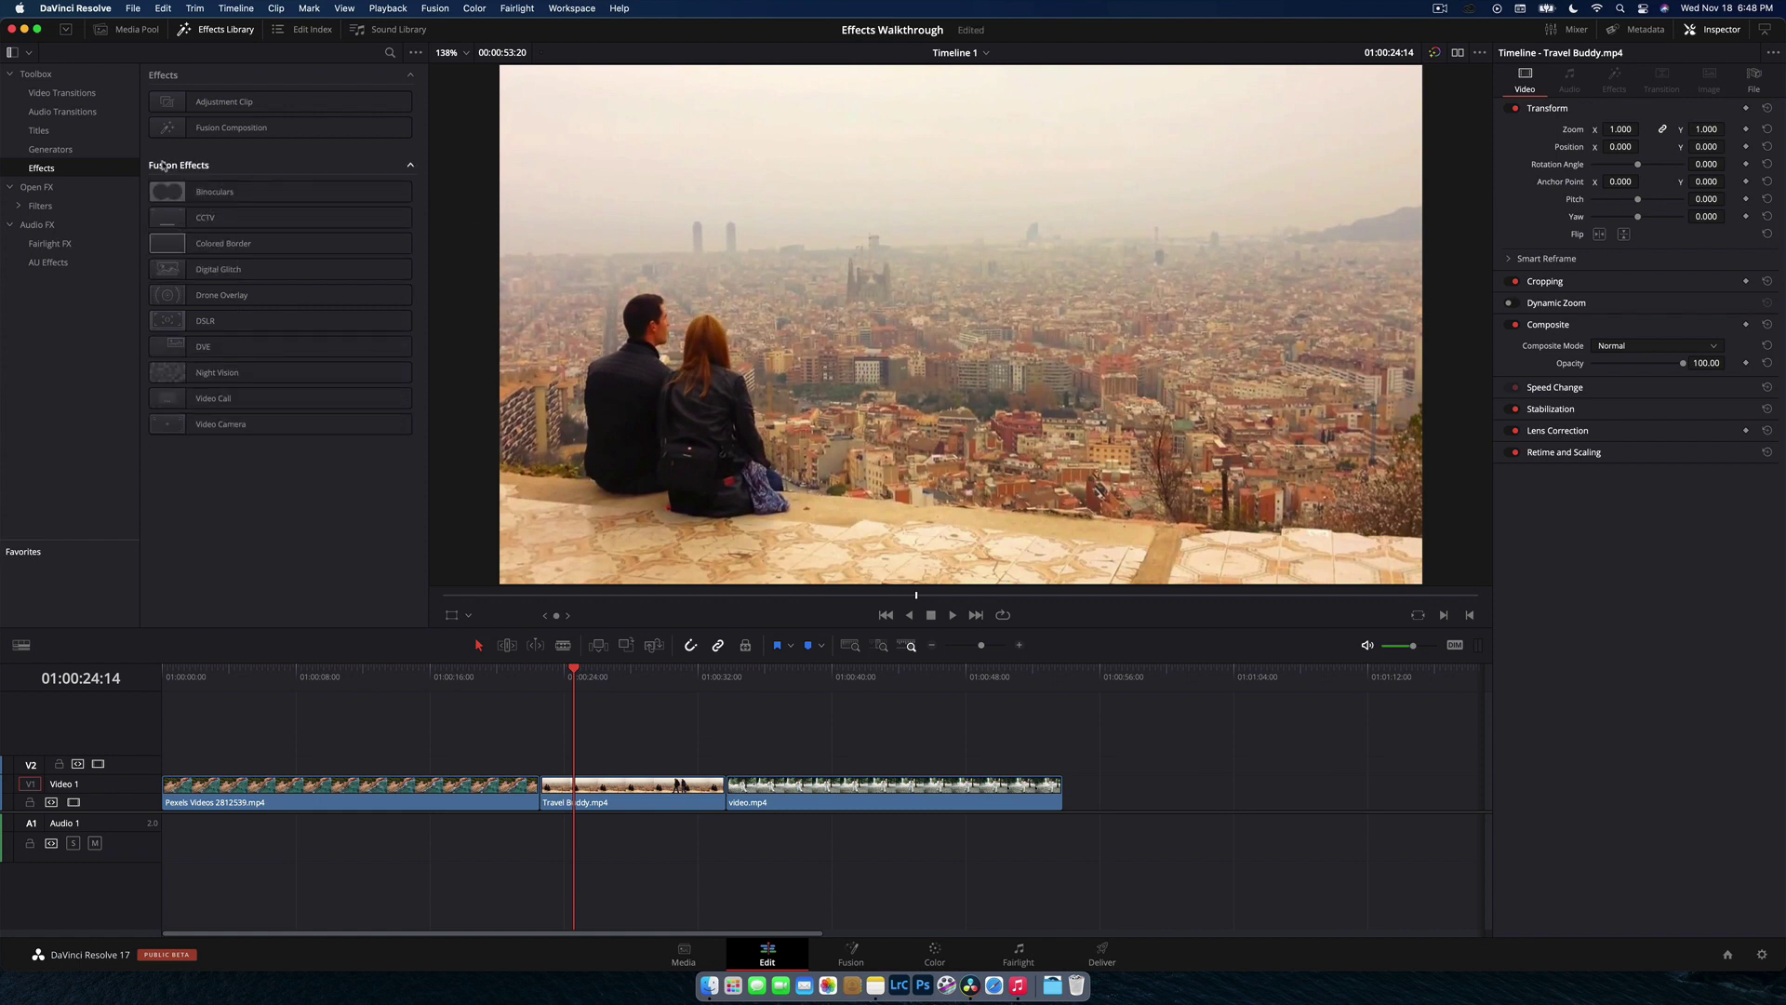
Step: Browse the Fusion Effects and Open FX collections, then move the playhead into the Pexels clip
click(186, 217)
click(37, 187)
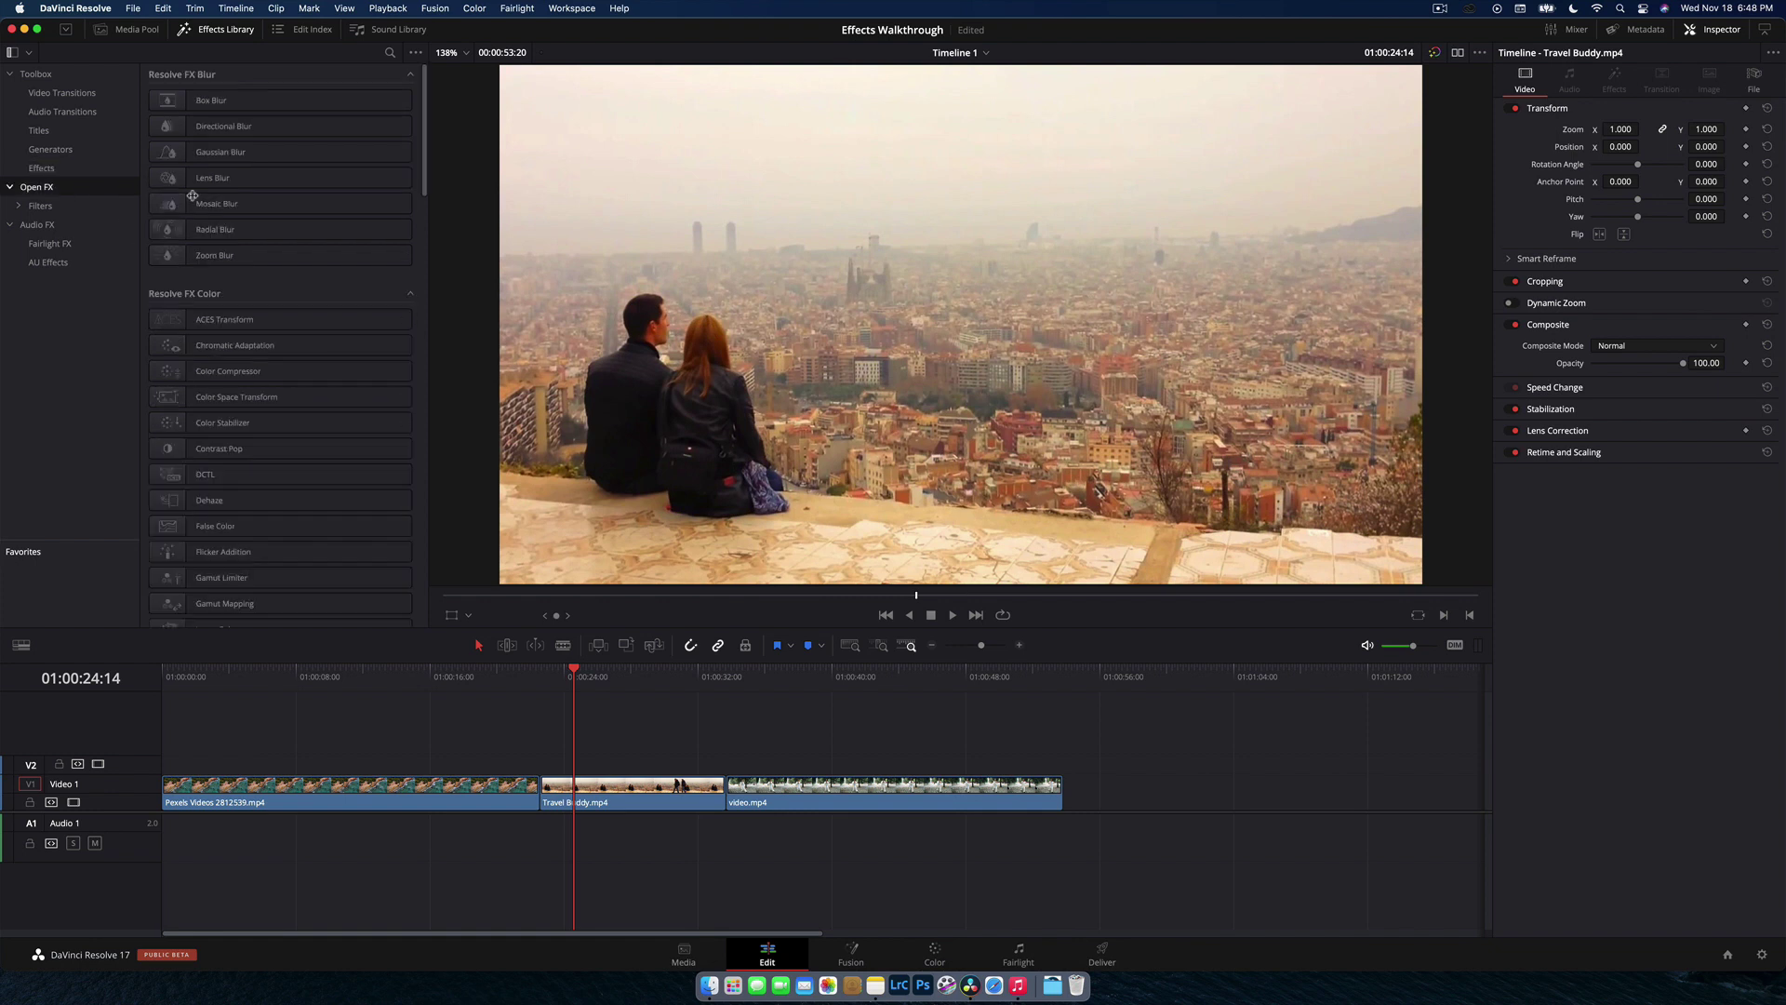
scroll(263, 297, down, 10)
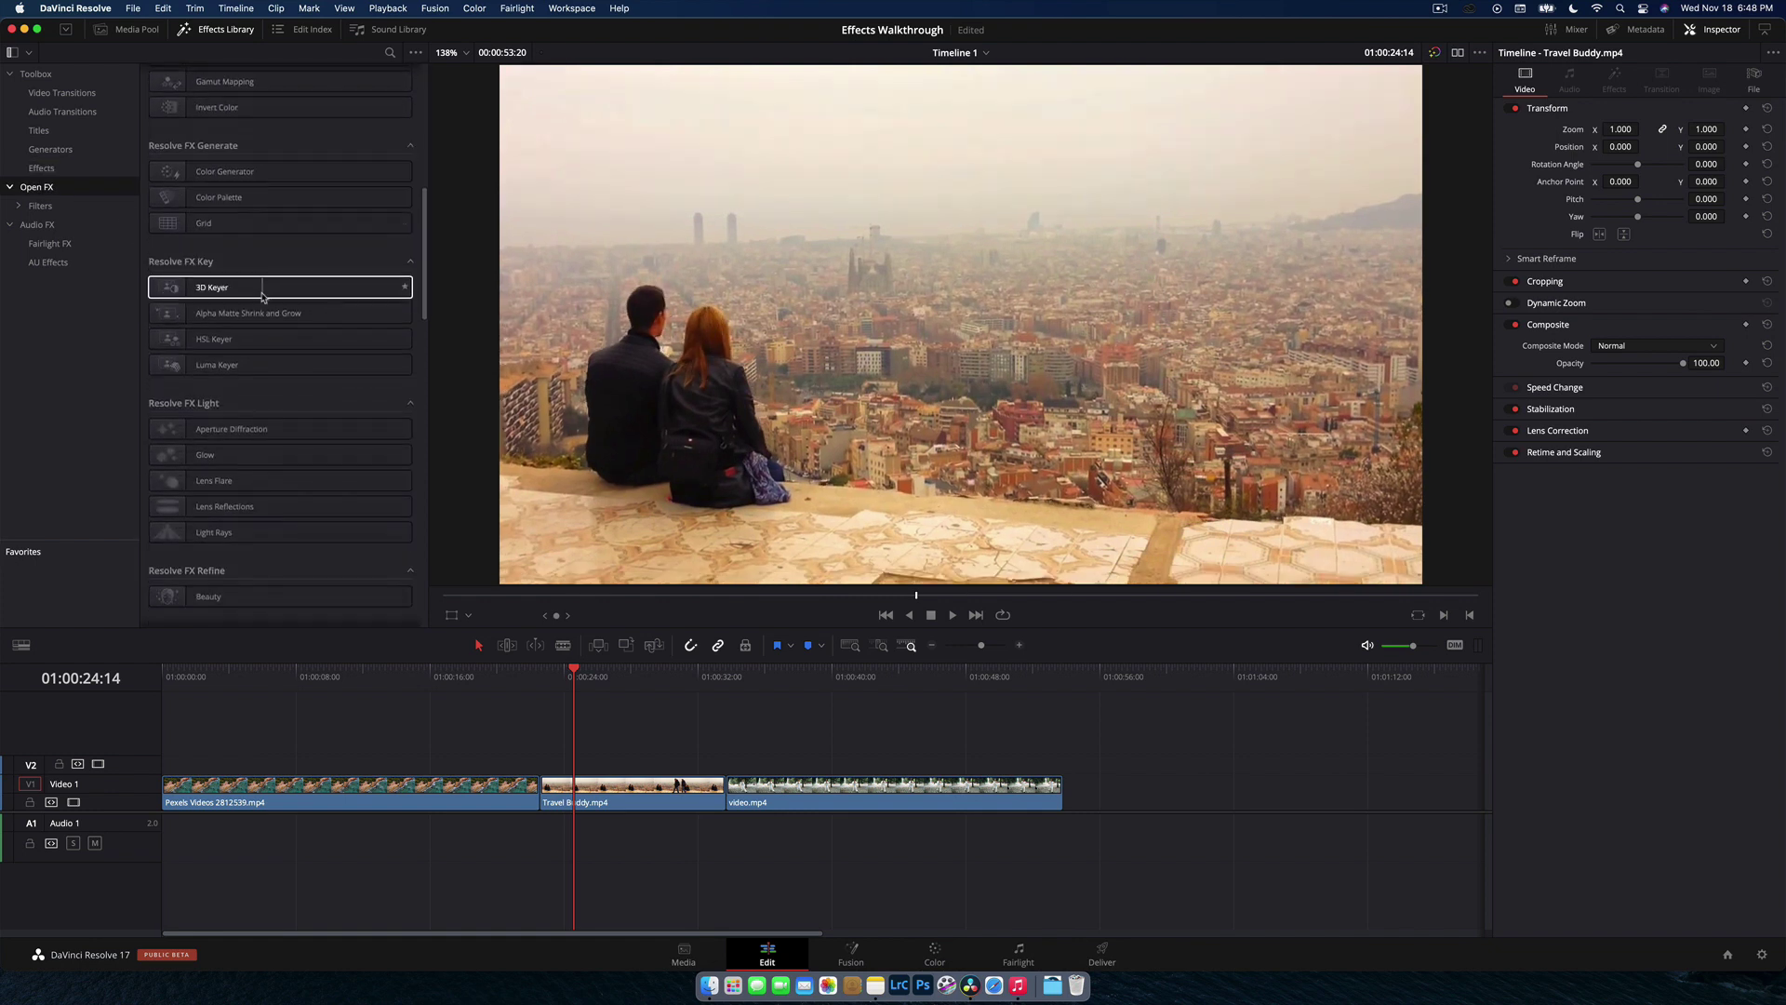
scroll(262, 297, up, 10)
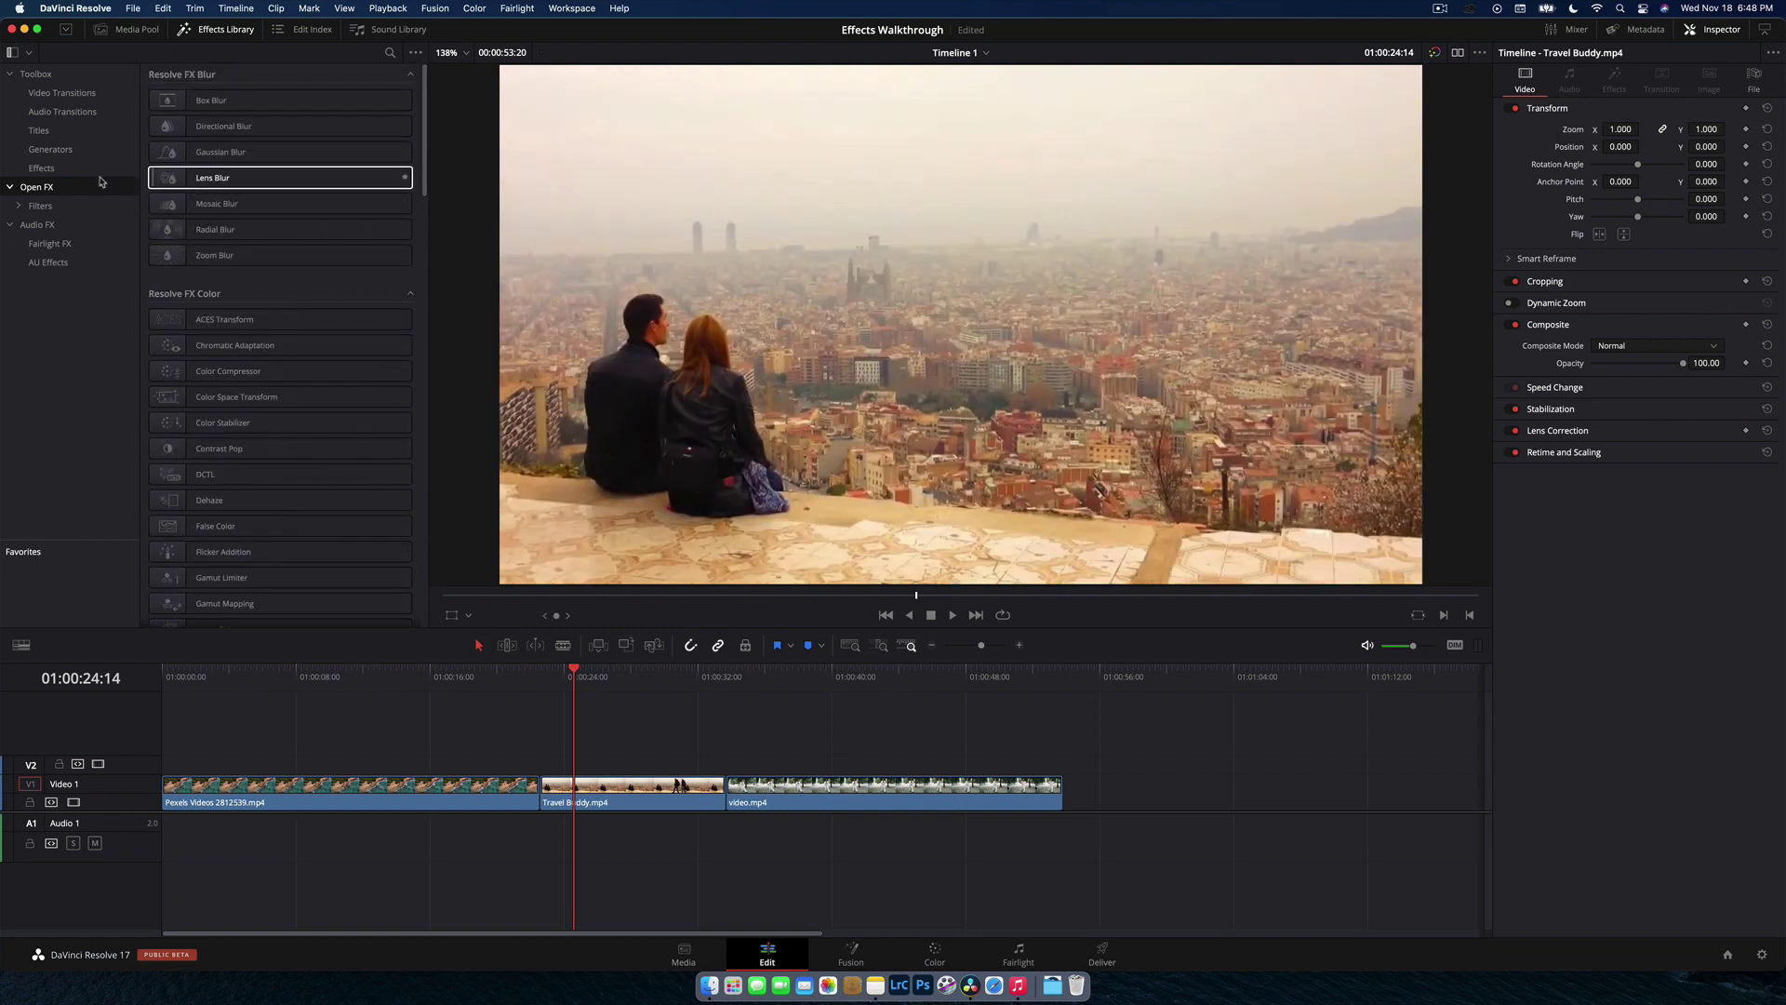
click(42, 169)
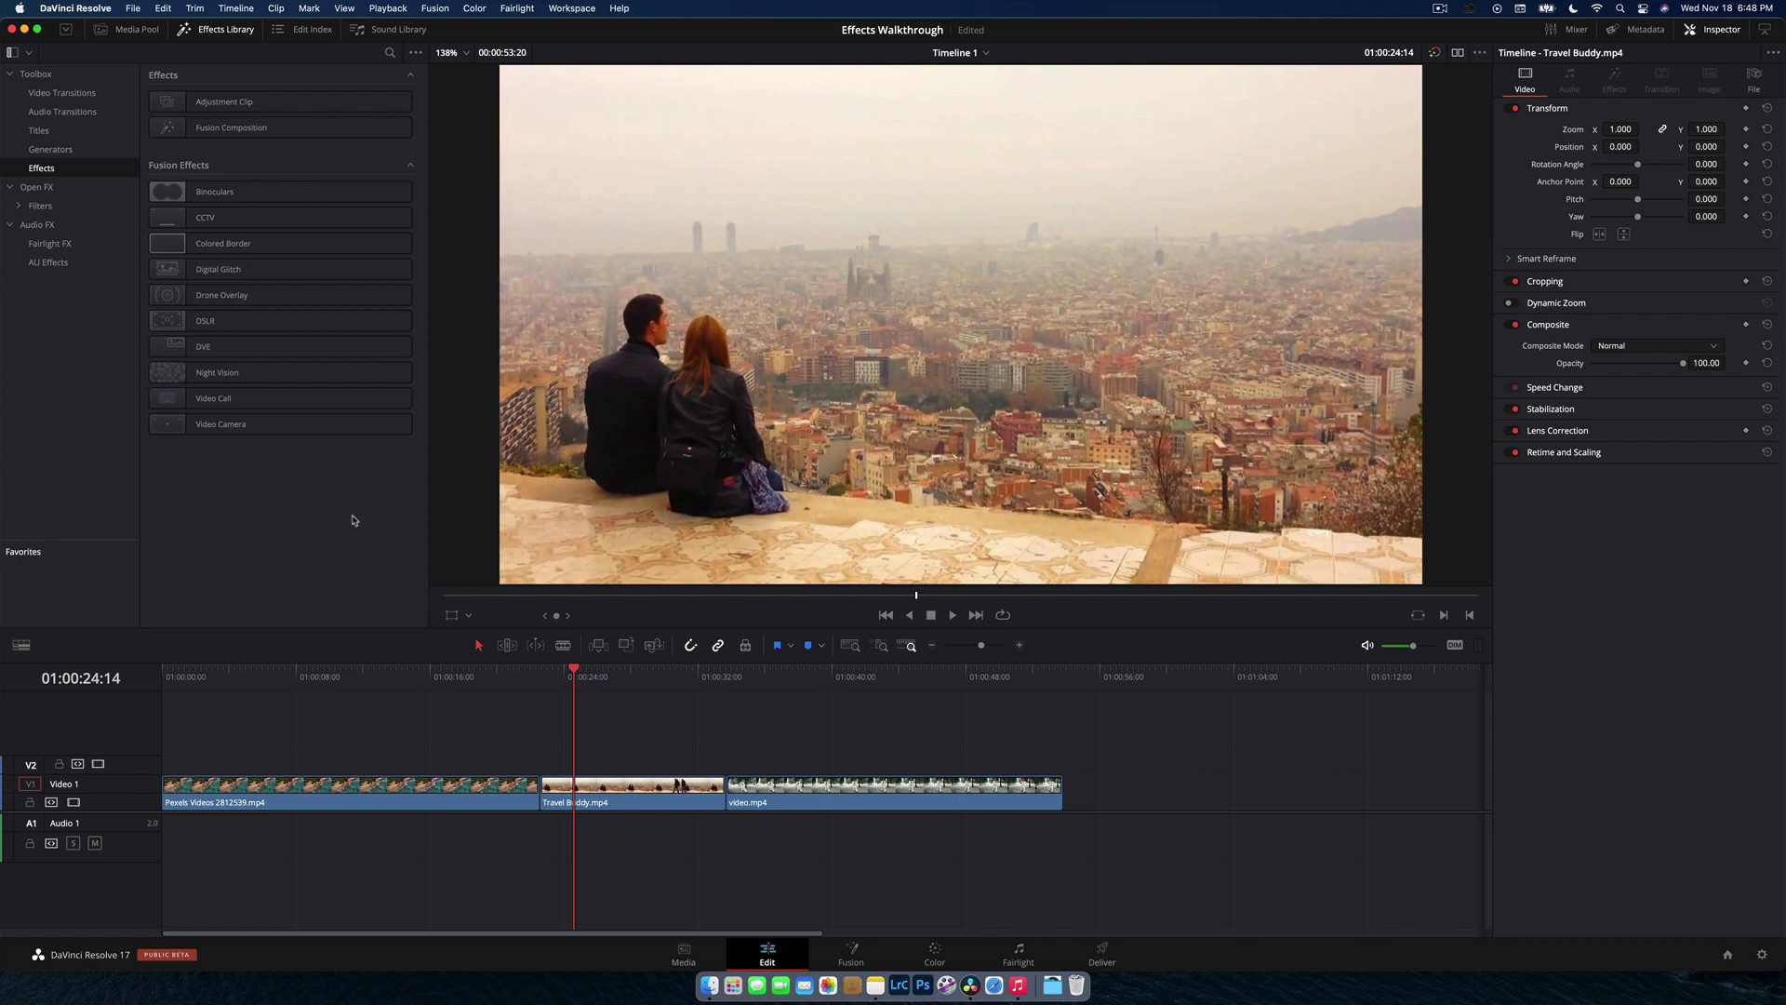
click(366, 676)
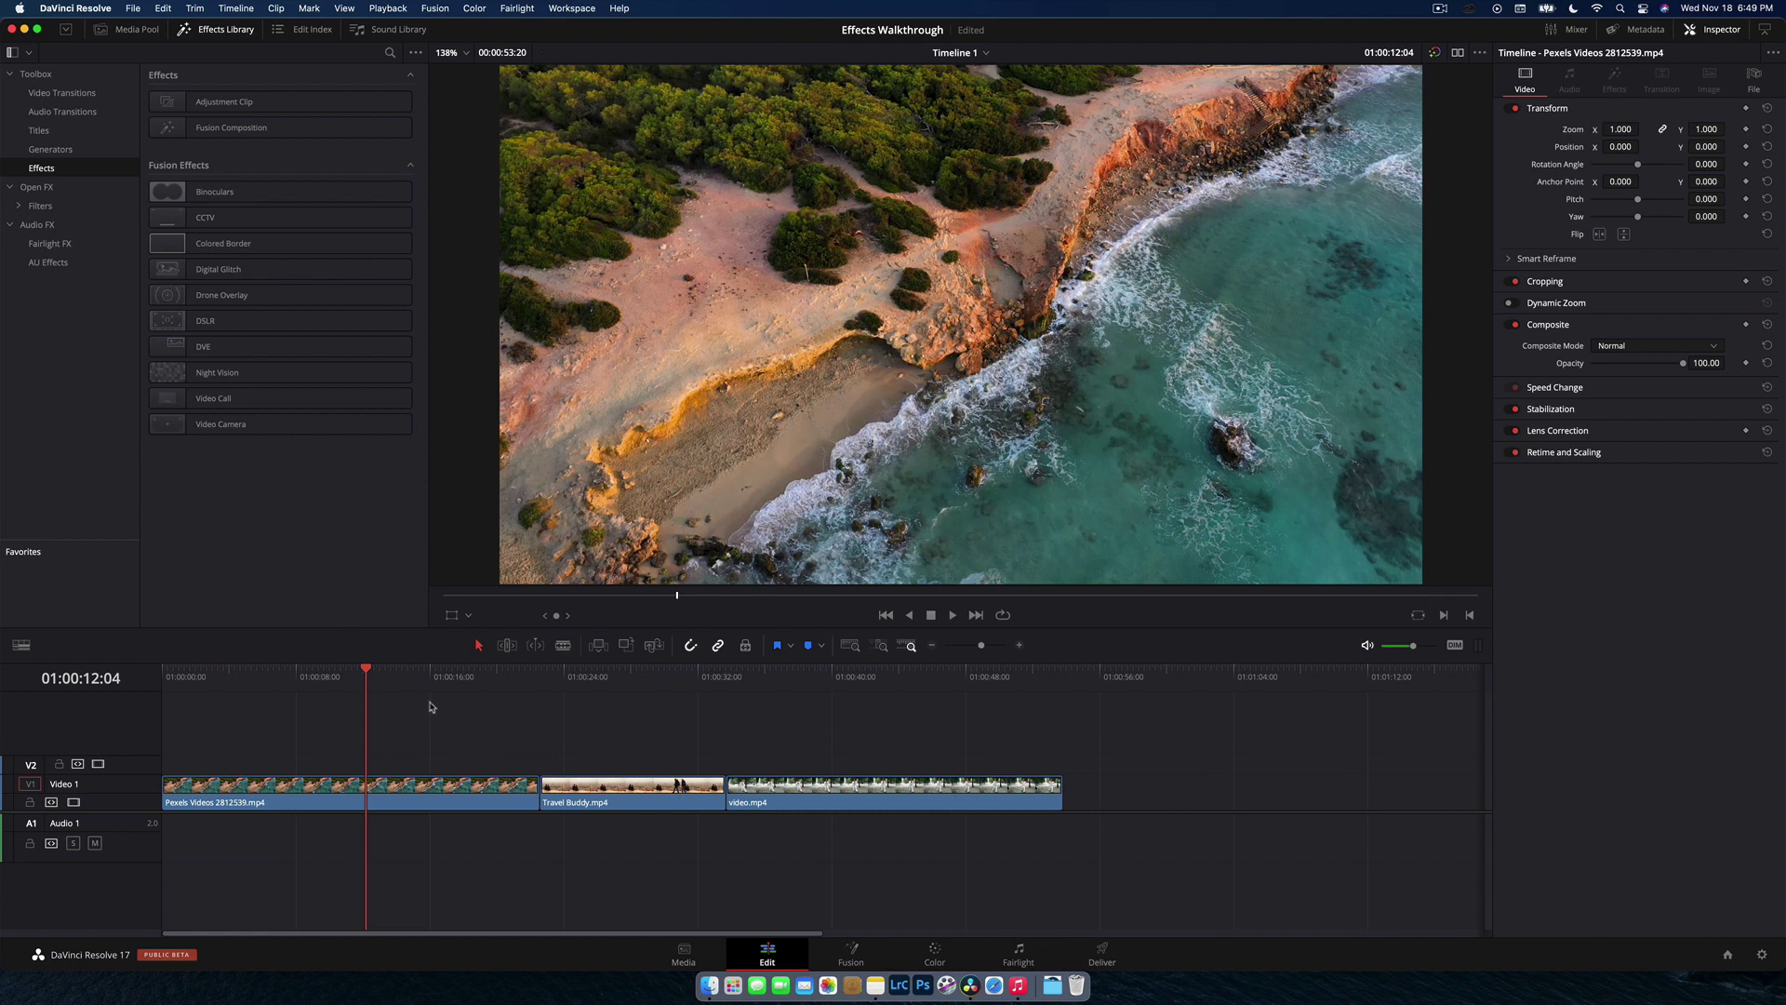
Step: Apply the Binoculars effect to the Travel Buddy clip and show its Inspector settings
drag(651, 689, 618, 690)
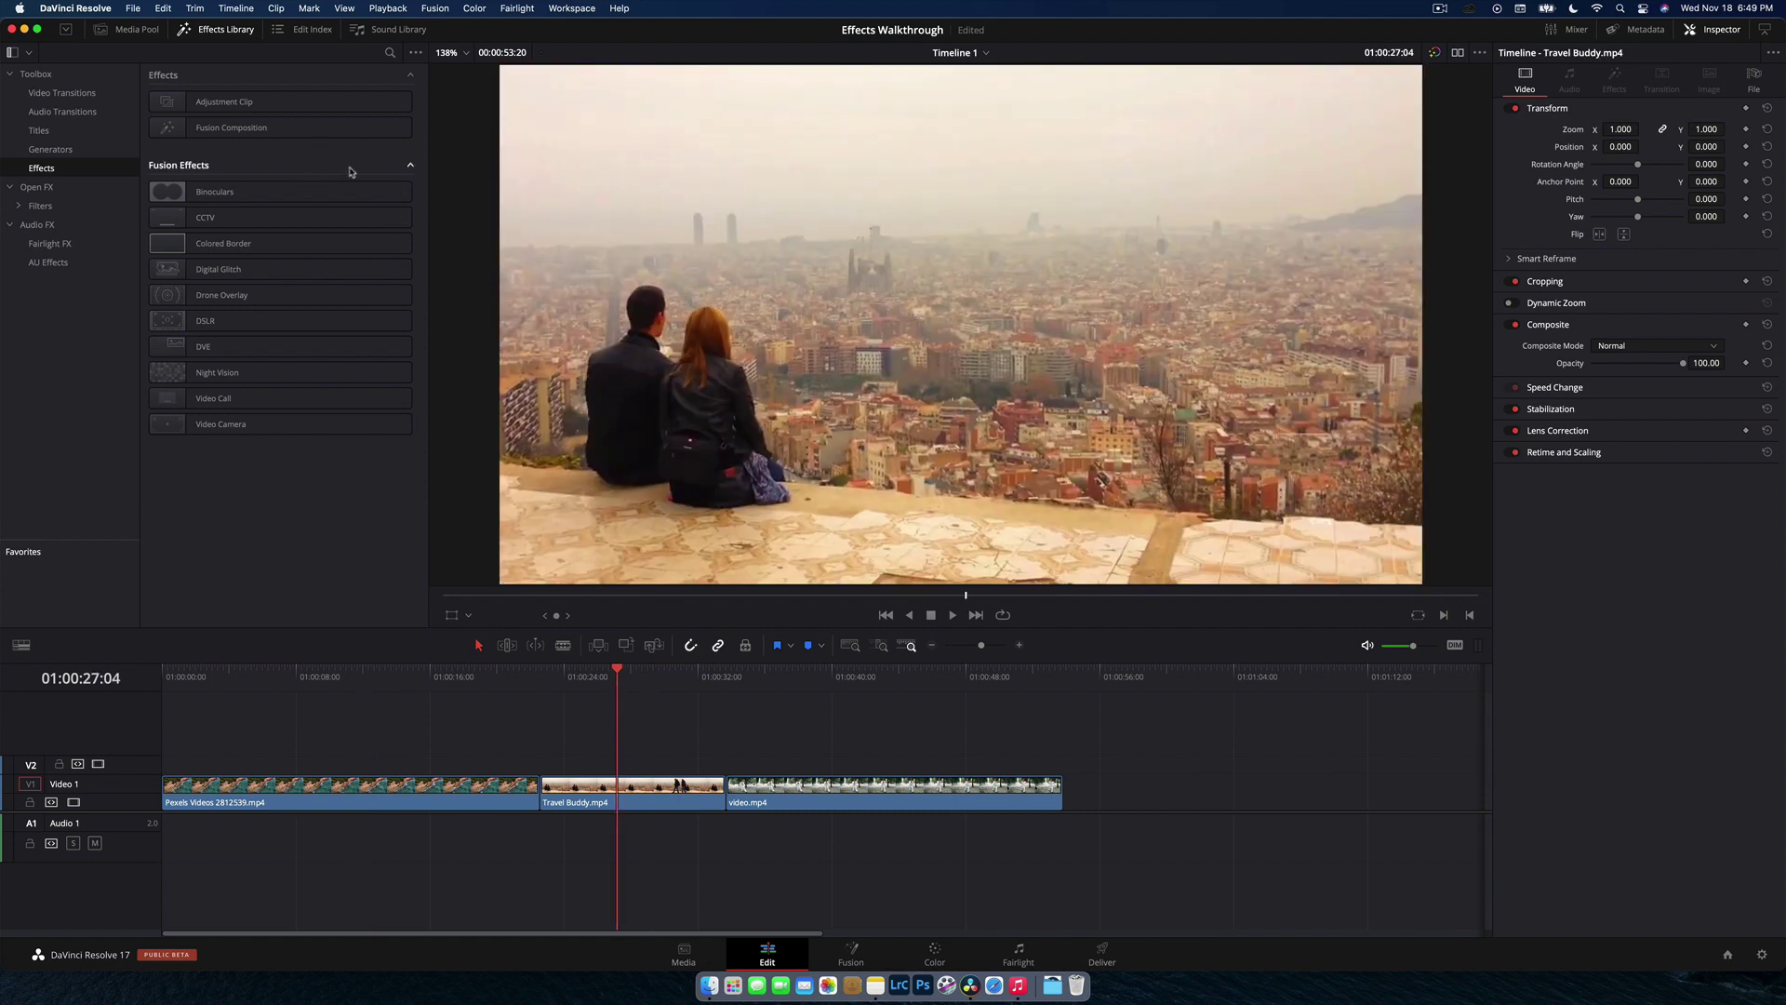
click(251, 193)
drag(240, 190, 628, 791)
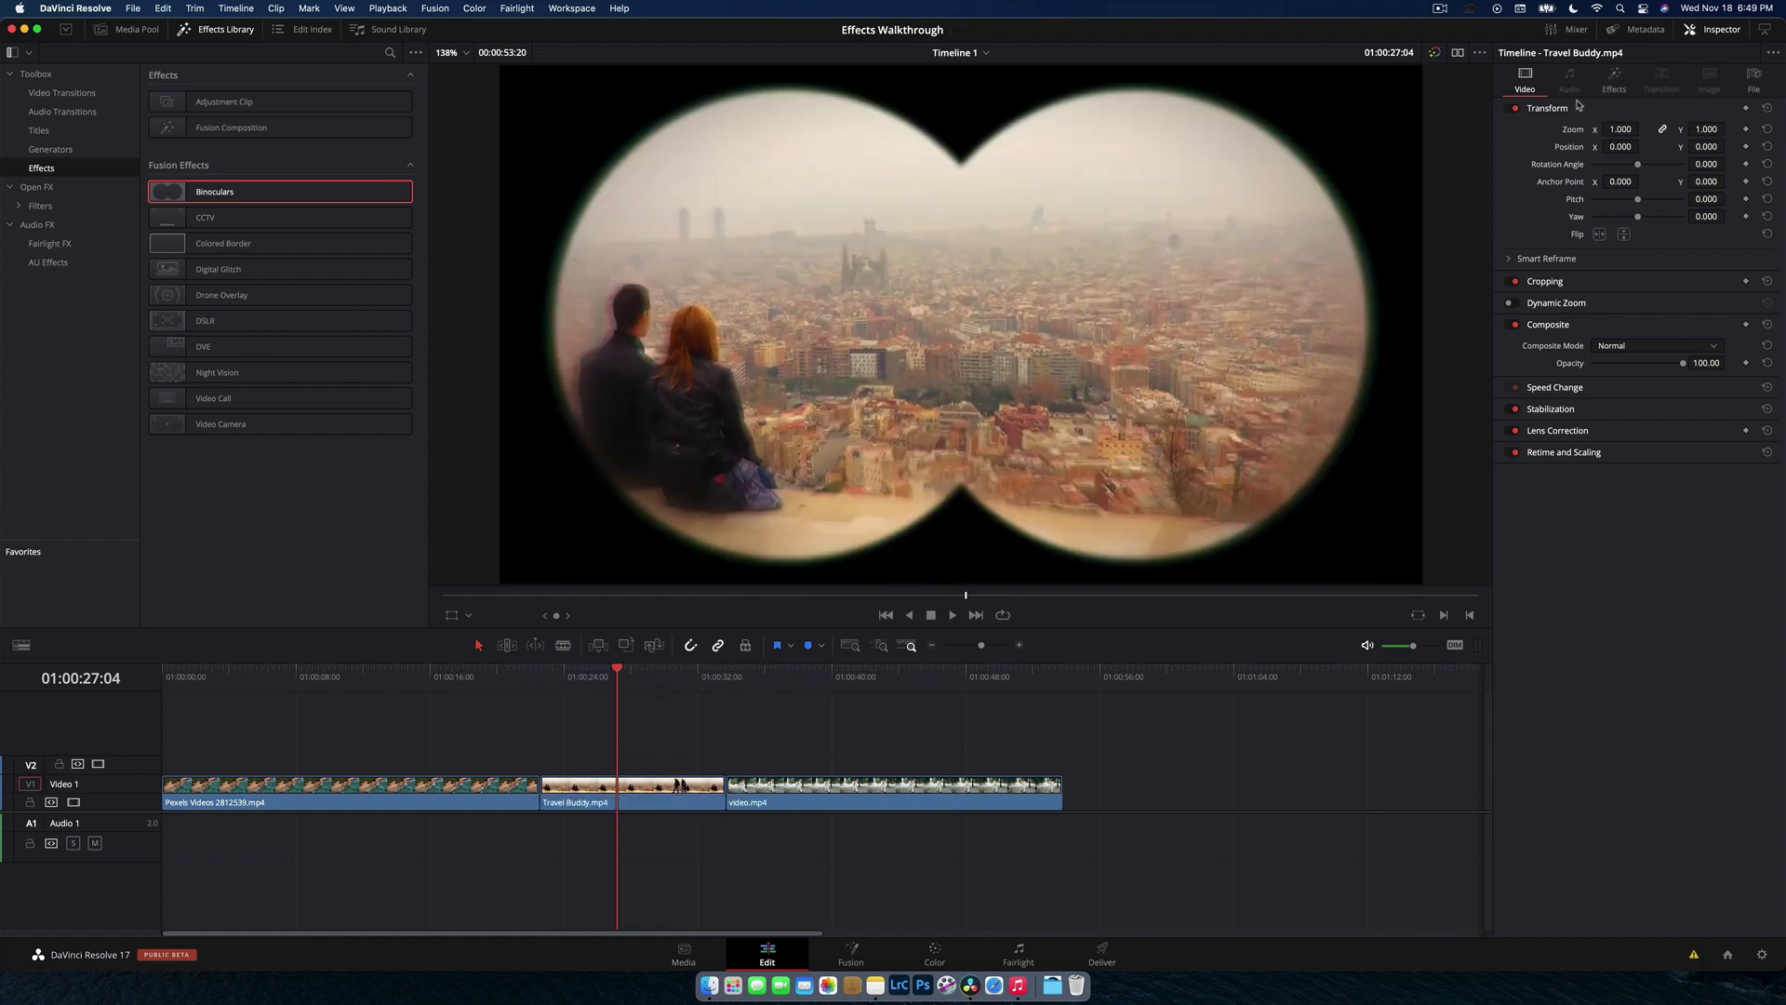
click(1613, 82)
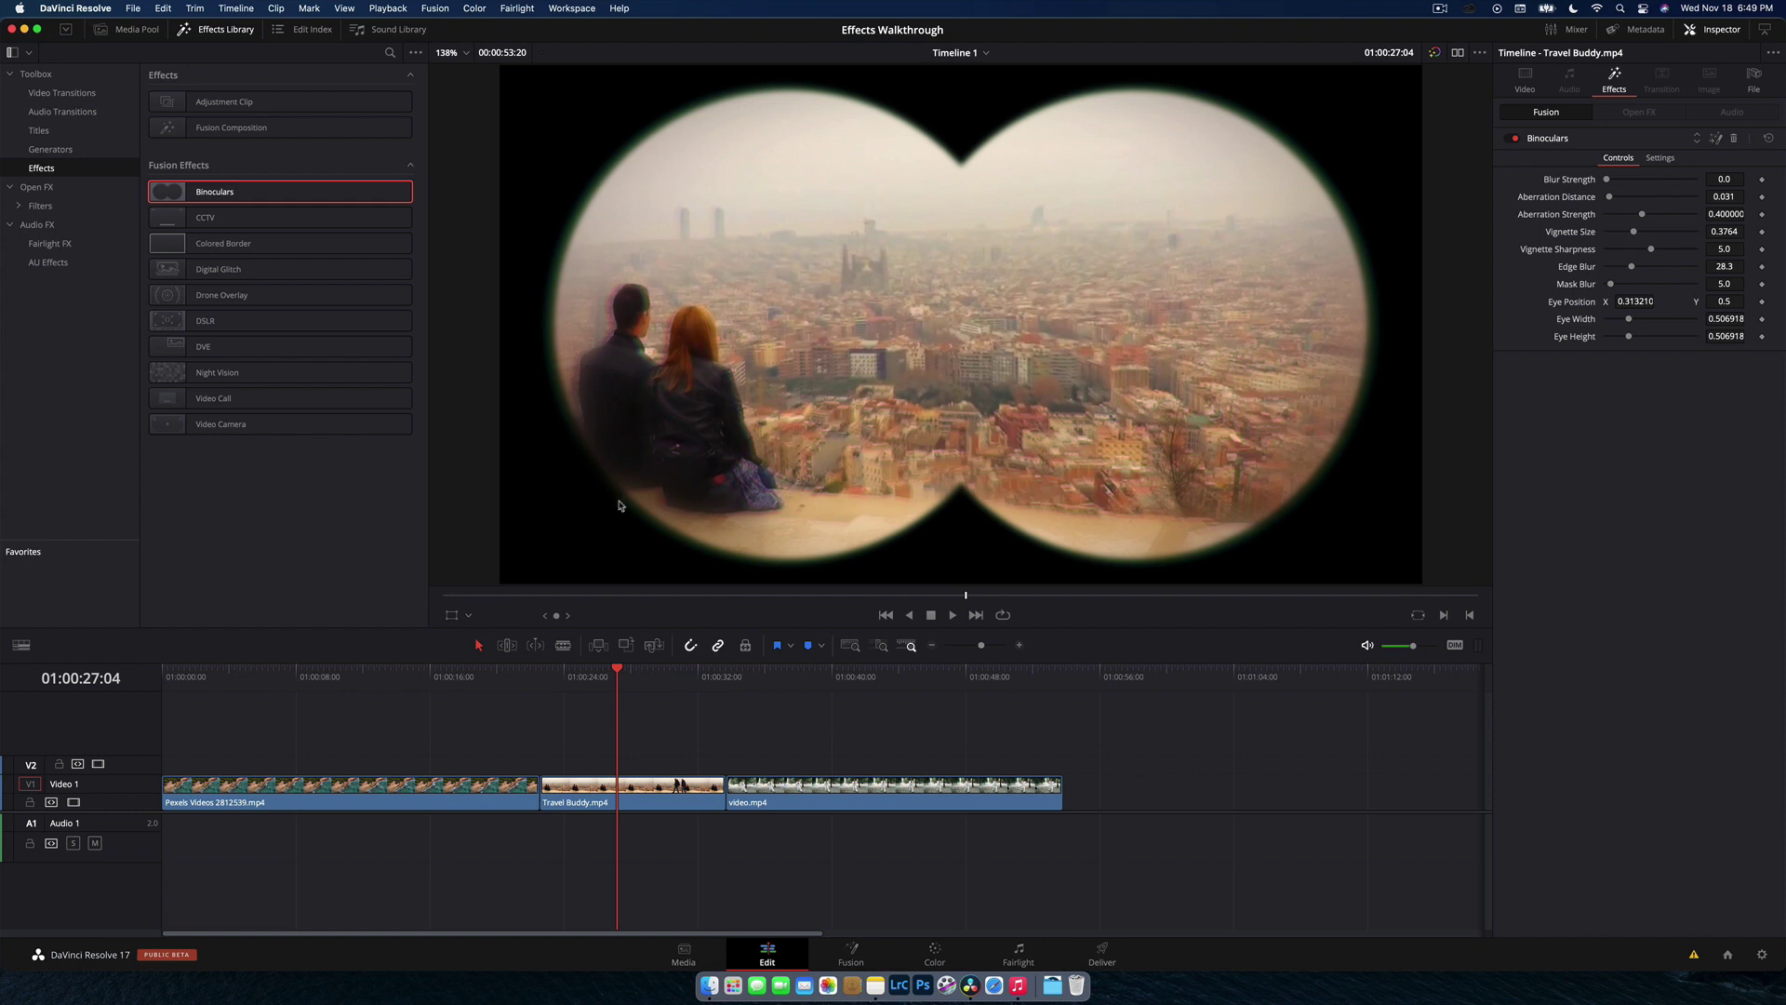
Step: Play back from 01:00:25:16 to preview the Binoculars effect
click(592, 674)
key(space)
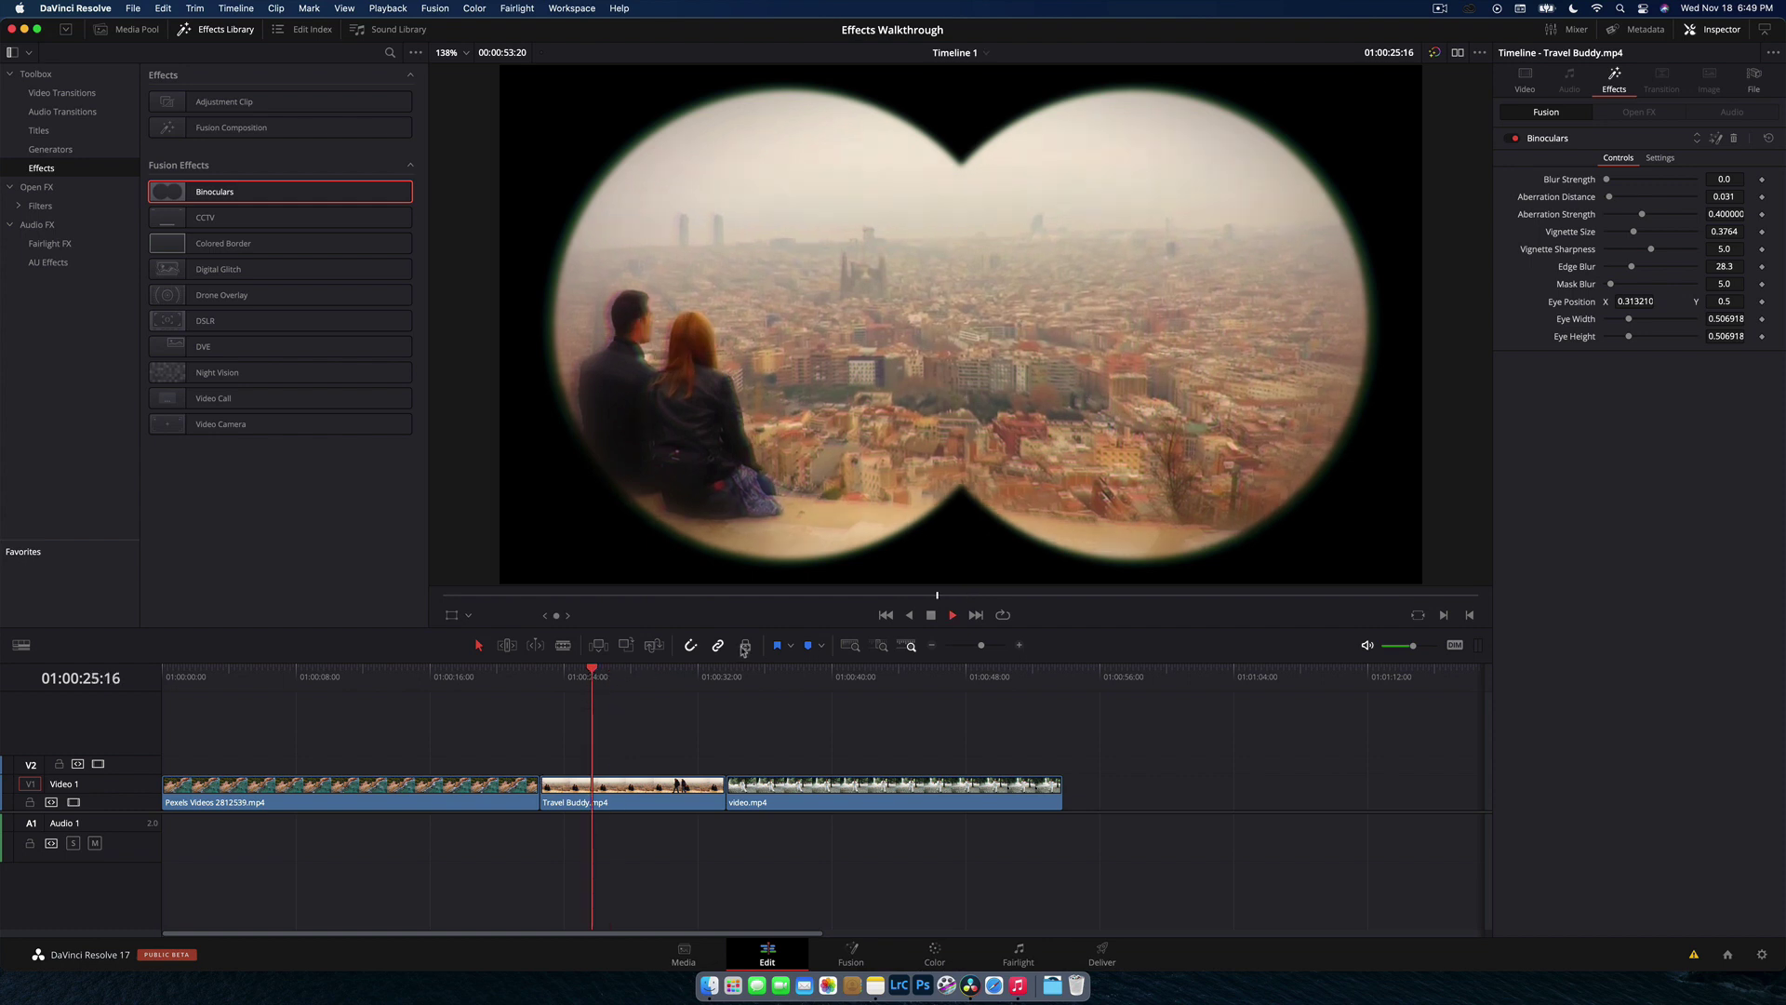
key(space)
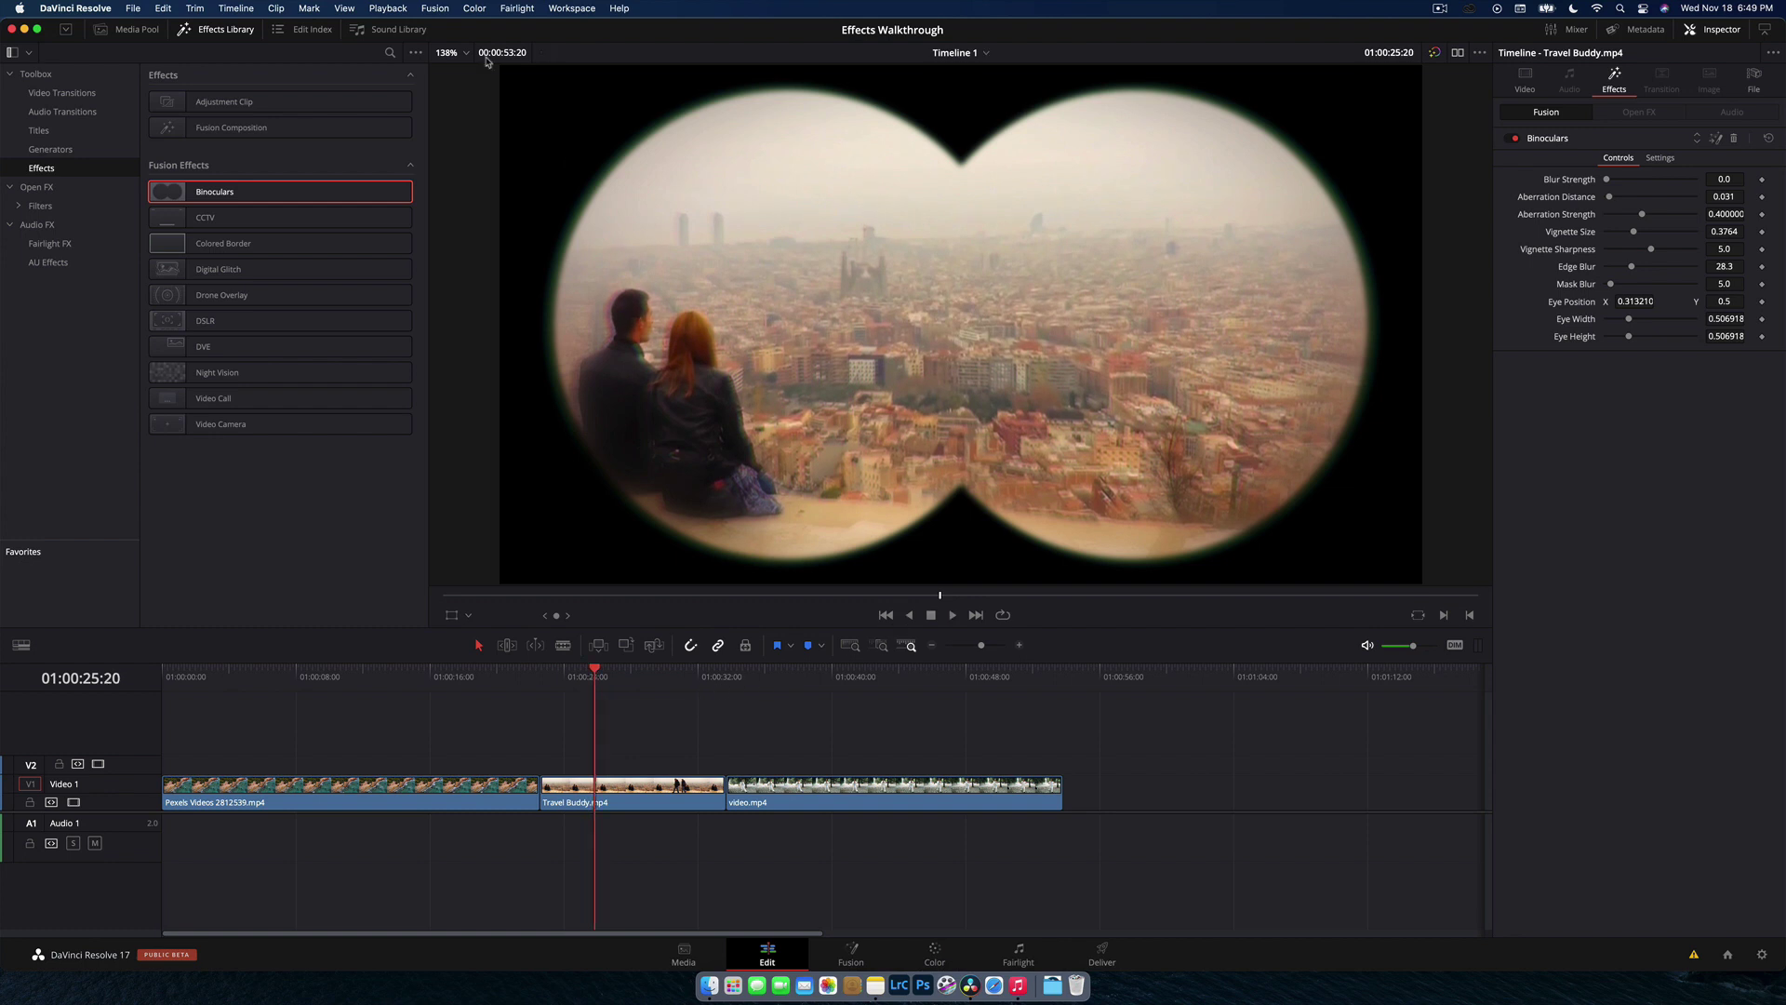
Step: Set Timeline Proxy Mode to Quarter Resolution and preview the Binoculars clip, stopping at 01:00:26:00
click(388, 8)
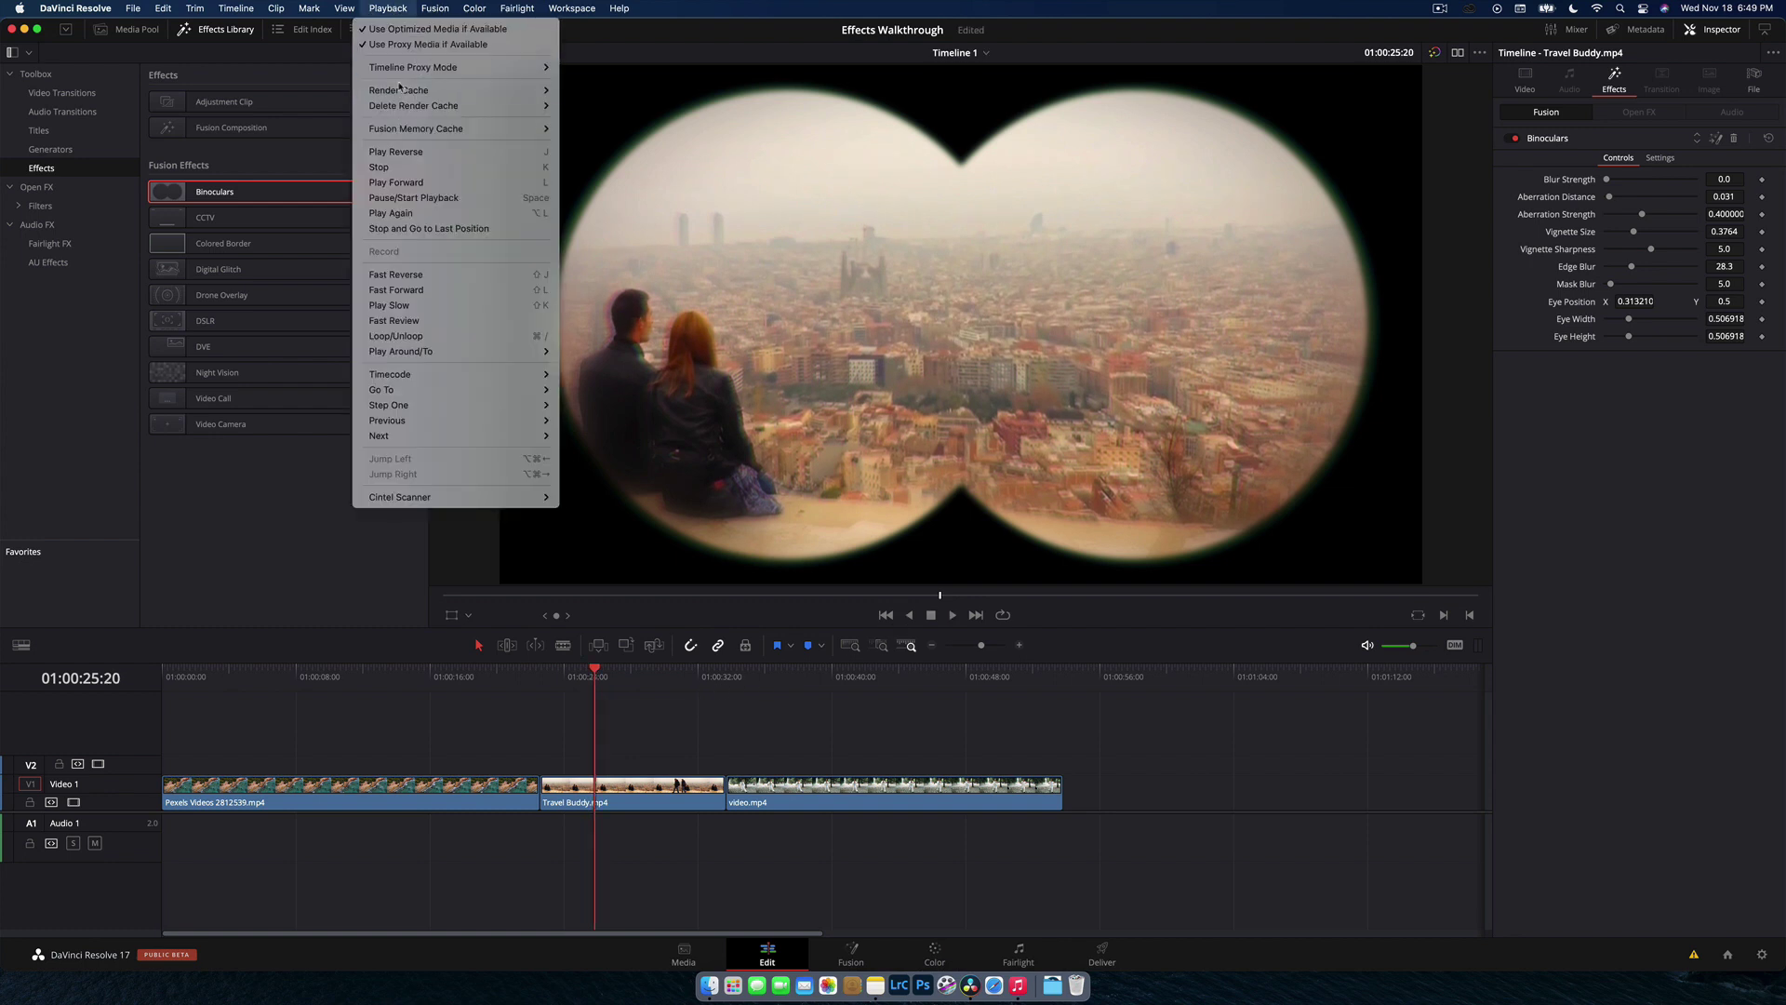
mouse_move(433, 67)
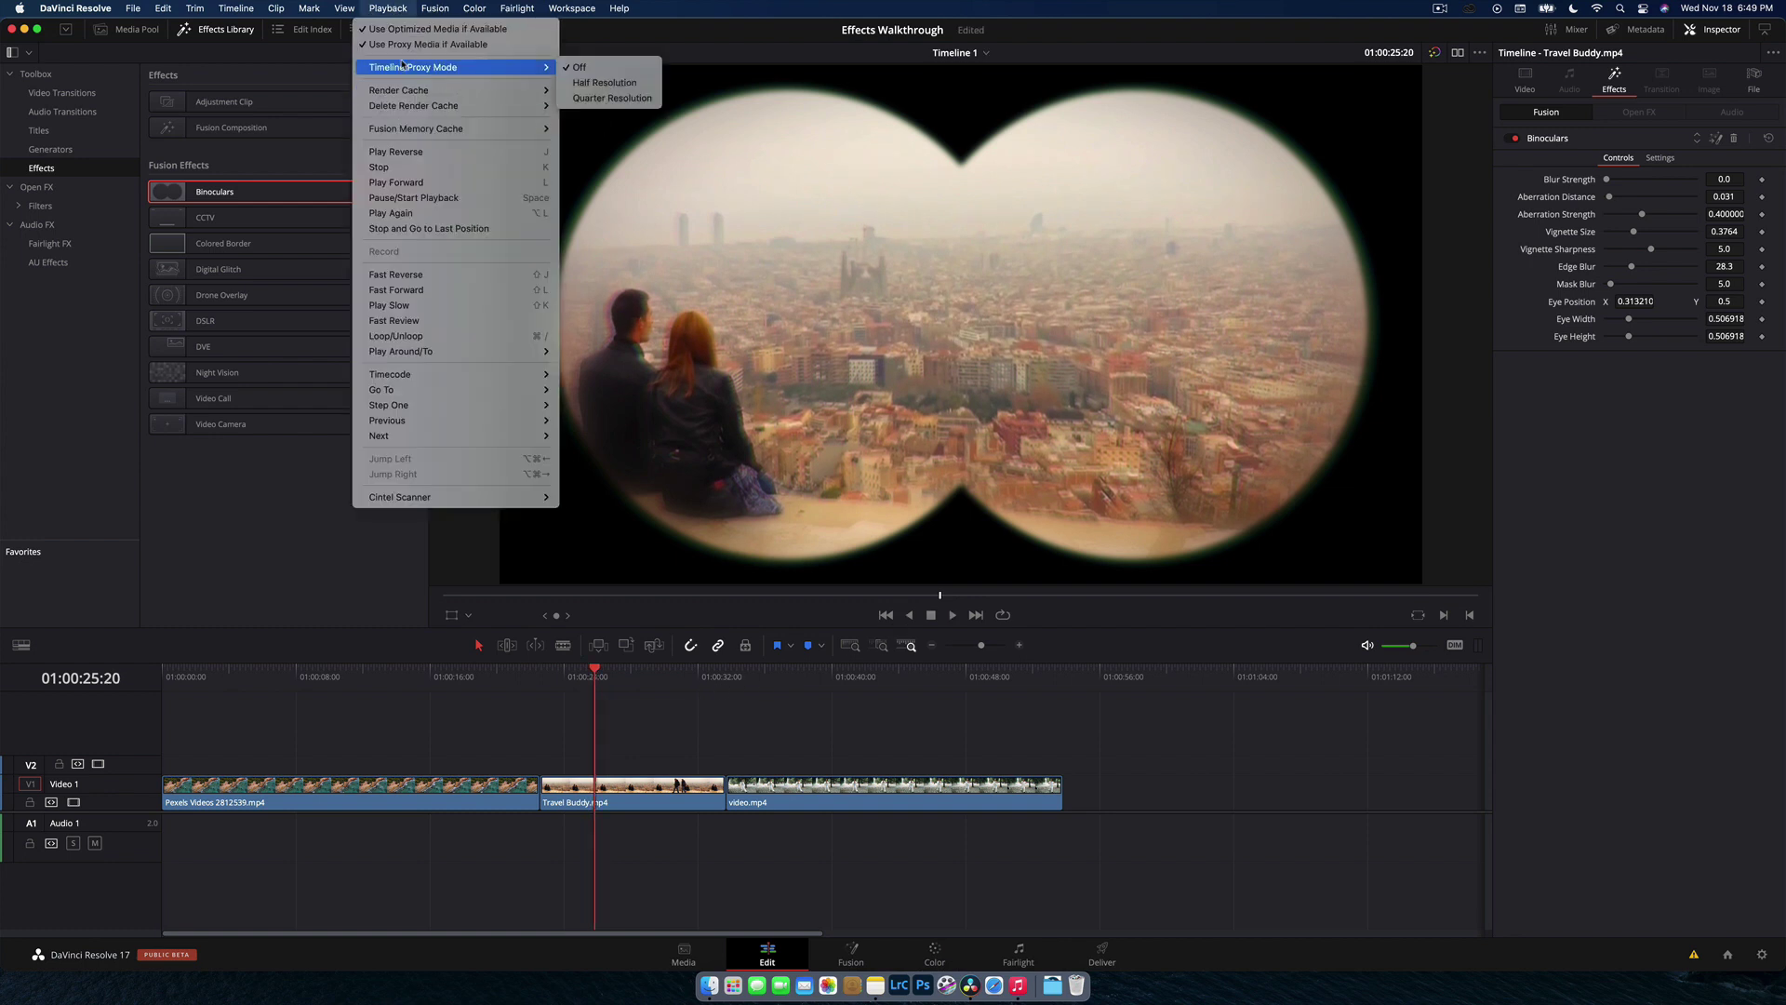
click(581, 98)
key(space)
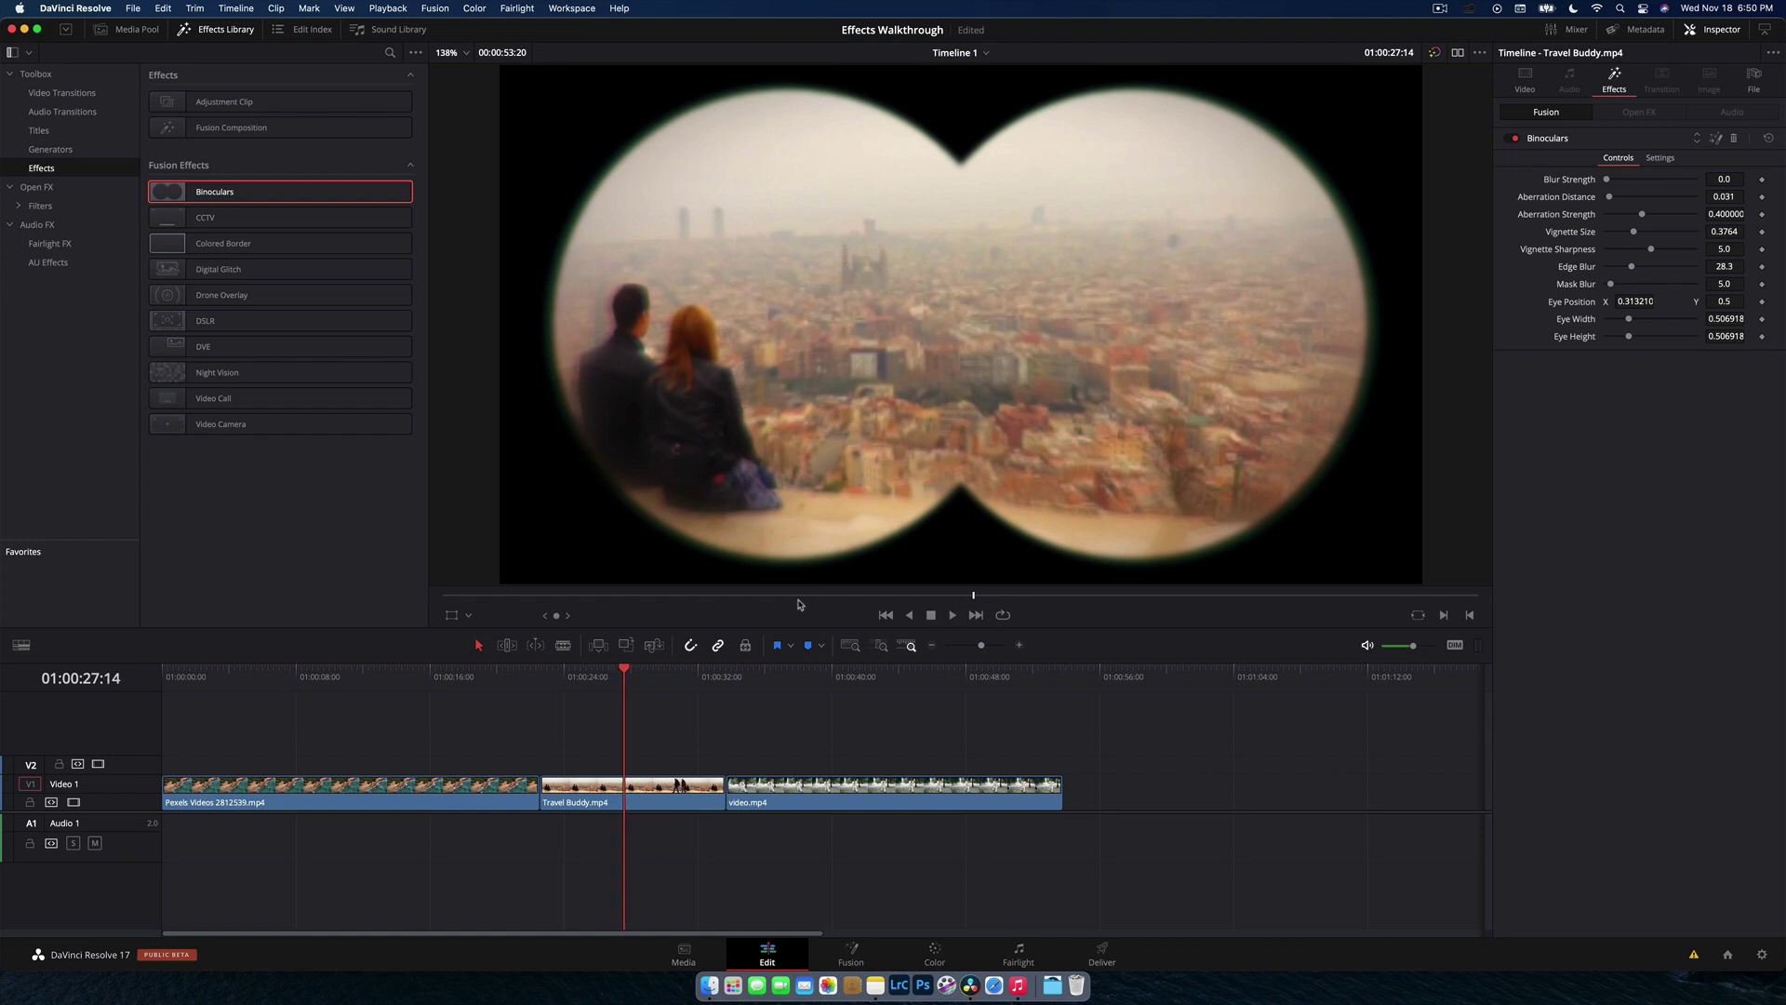
click(598, 674)
click(660, 674)
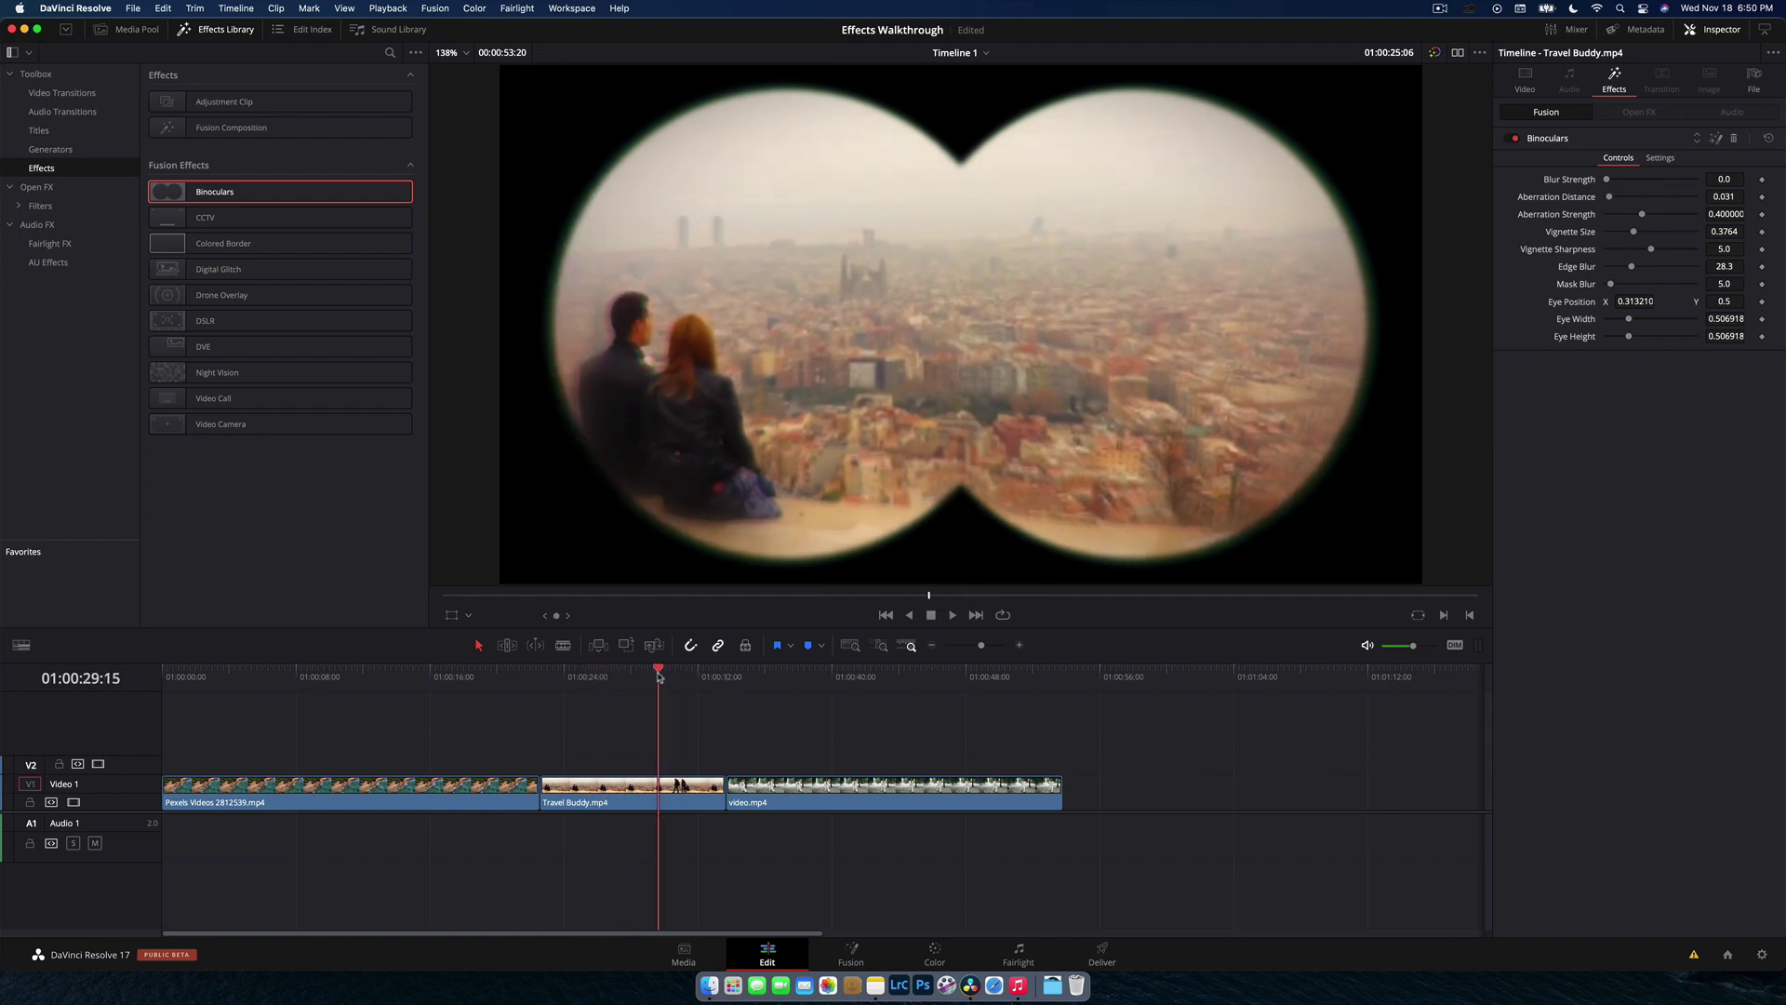
click(1633, 179)
key(super+z)
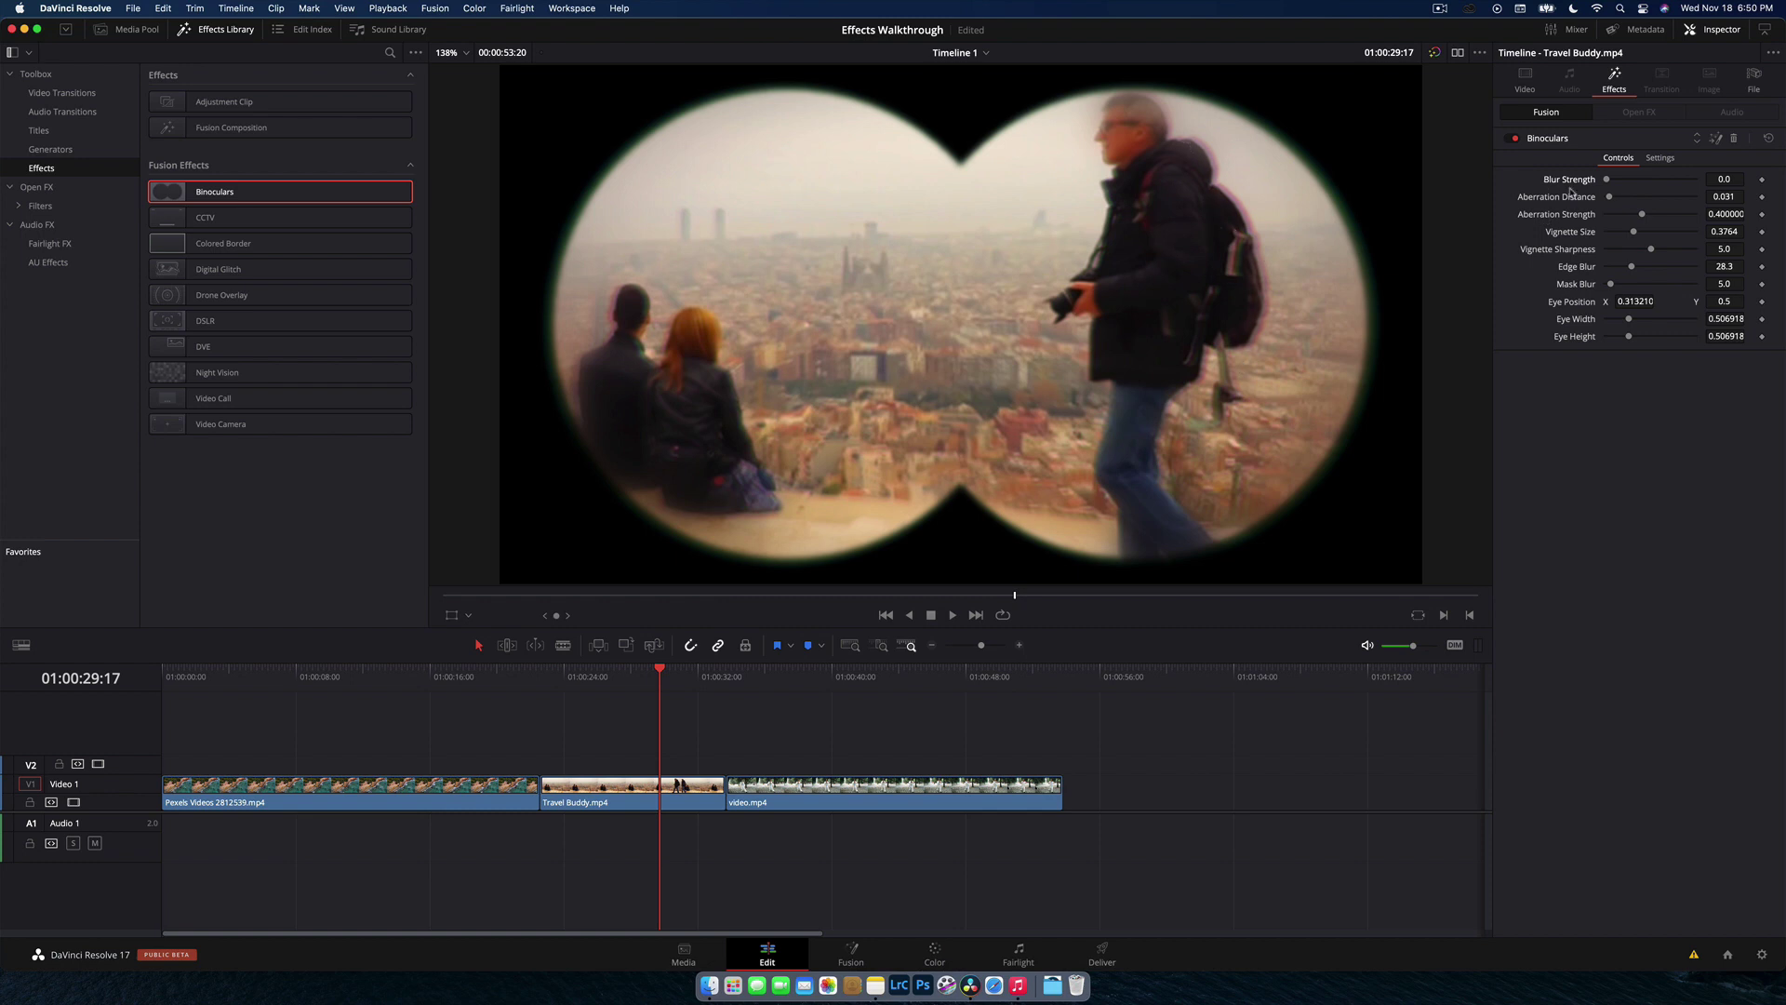
drag(1626, 201, 1652, 202)
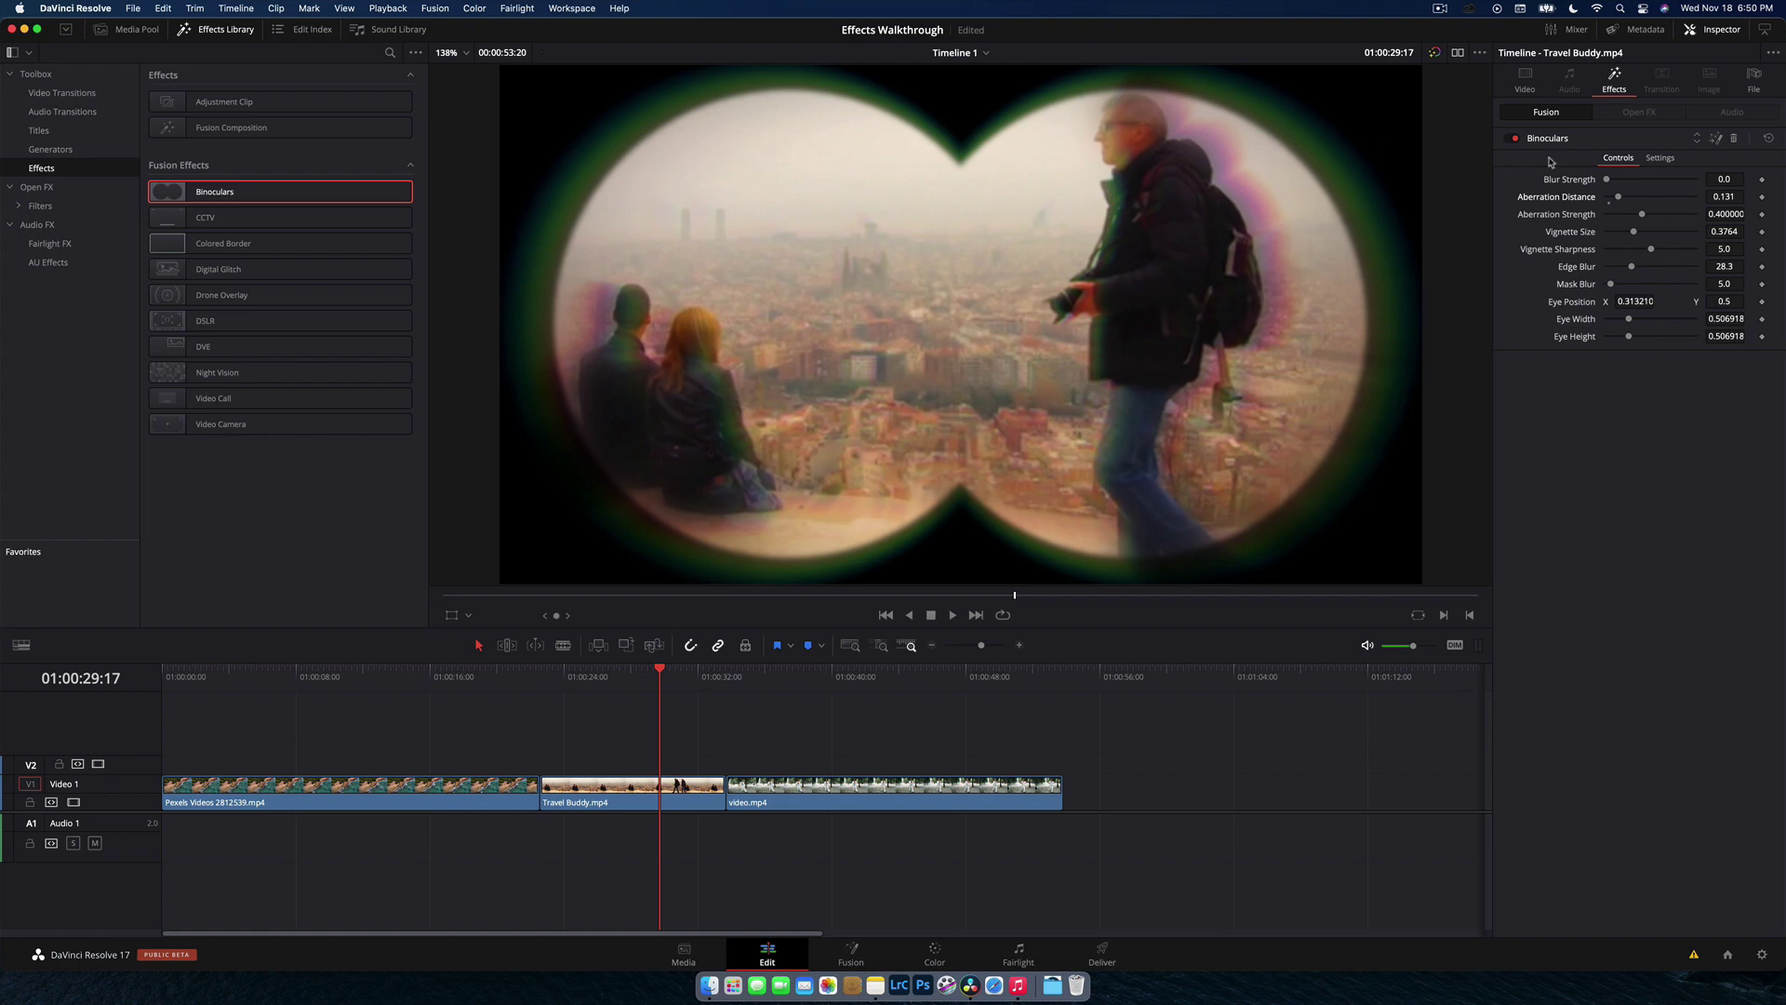
mouse_move(1642, 214)
mouse_down()
mouse_move(1686, 216)
mouse_move(1664, 217)
mouse_up()
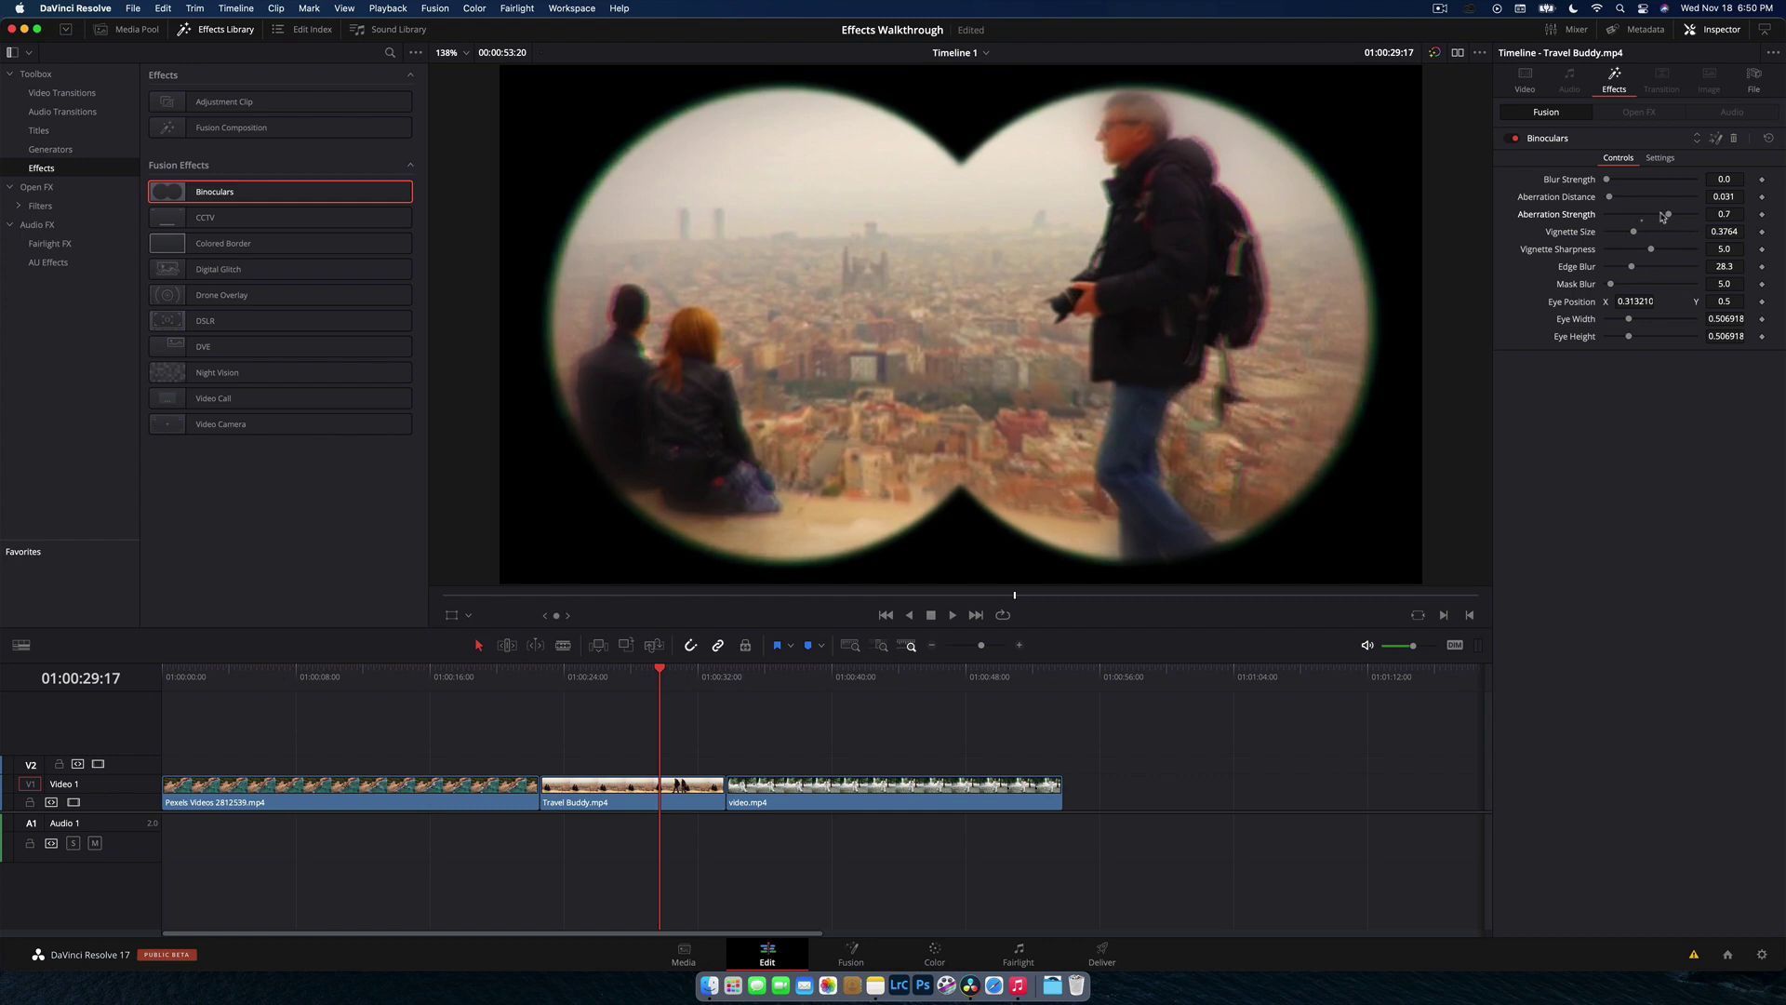
double_click(1537, 215)
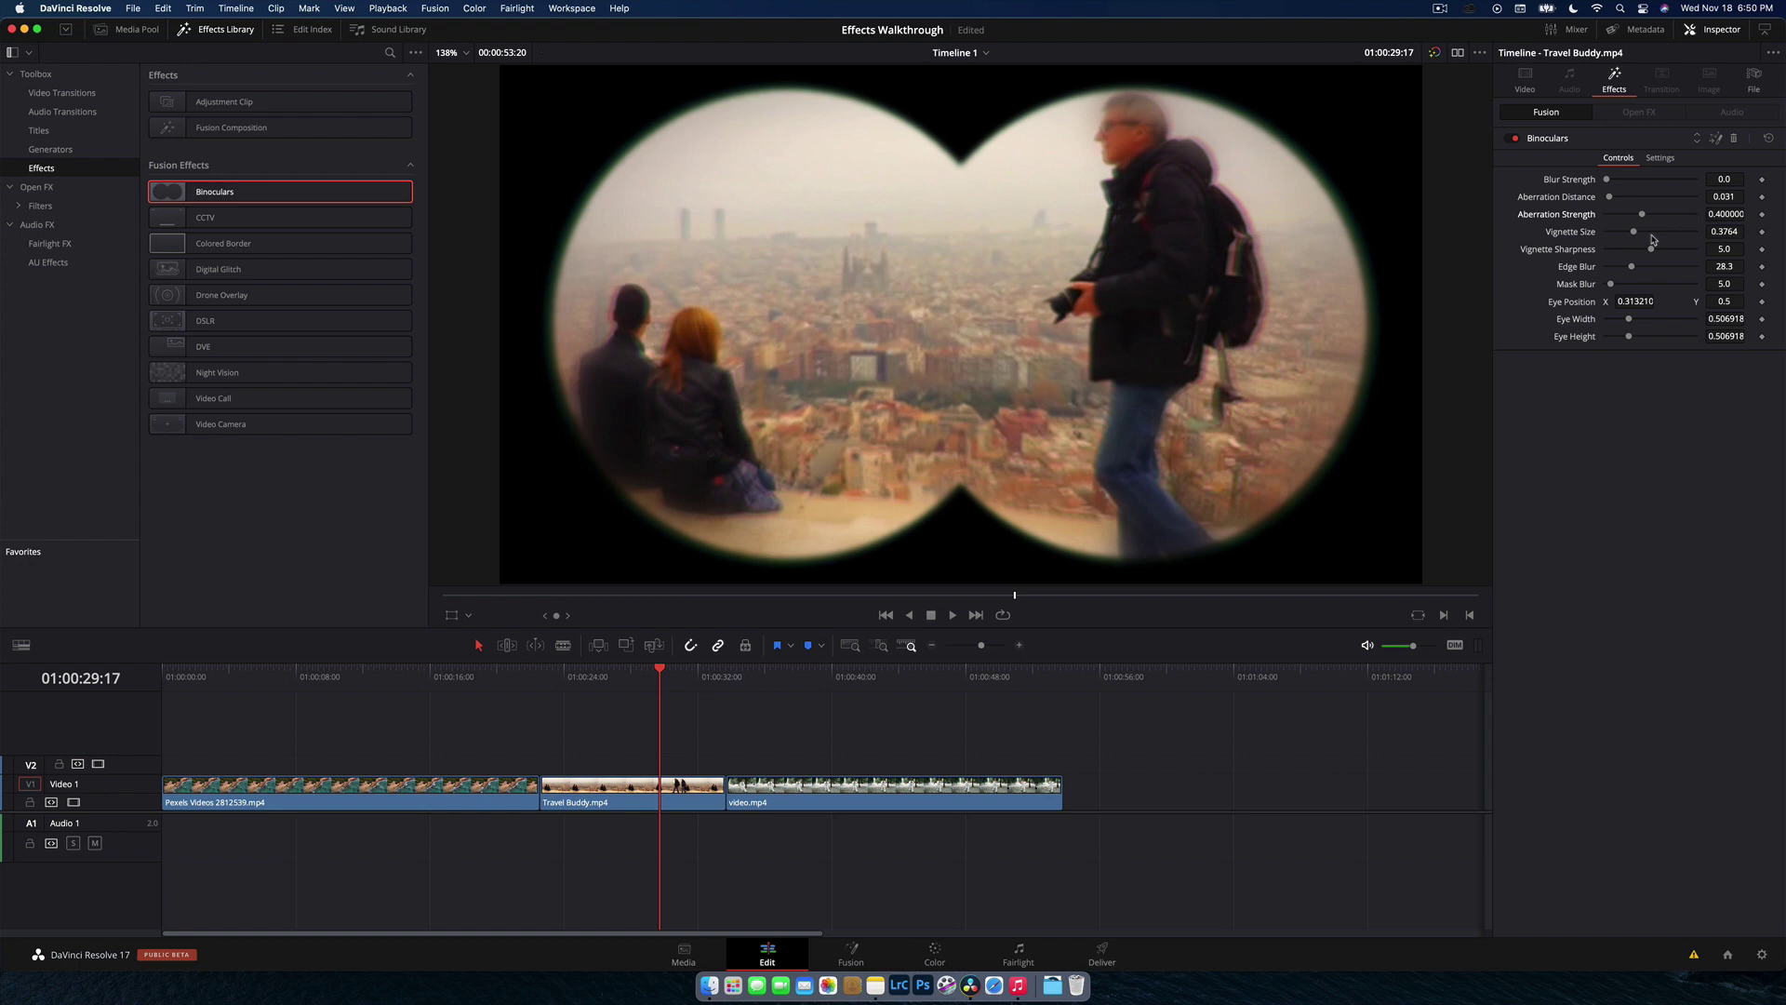
drag(1634, 232, 1653, 231)
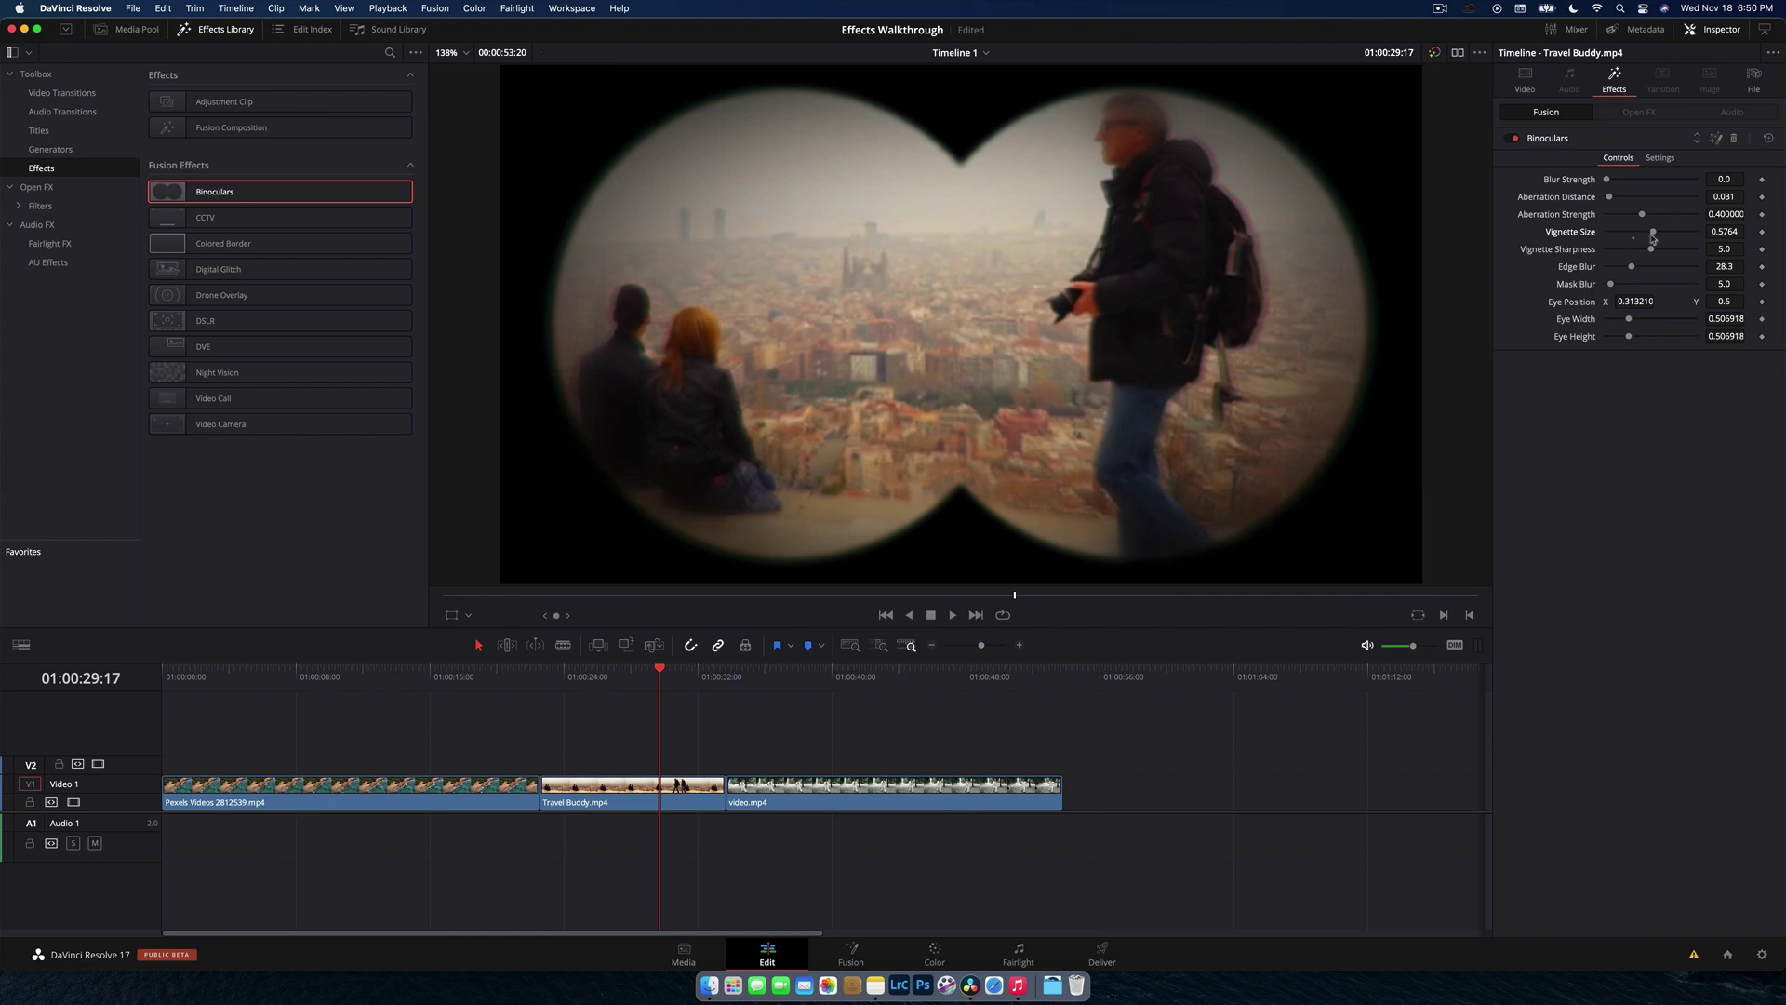
drag(1626, 252, 1695, 249)
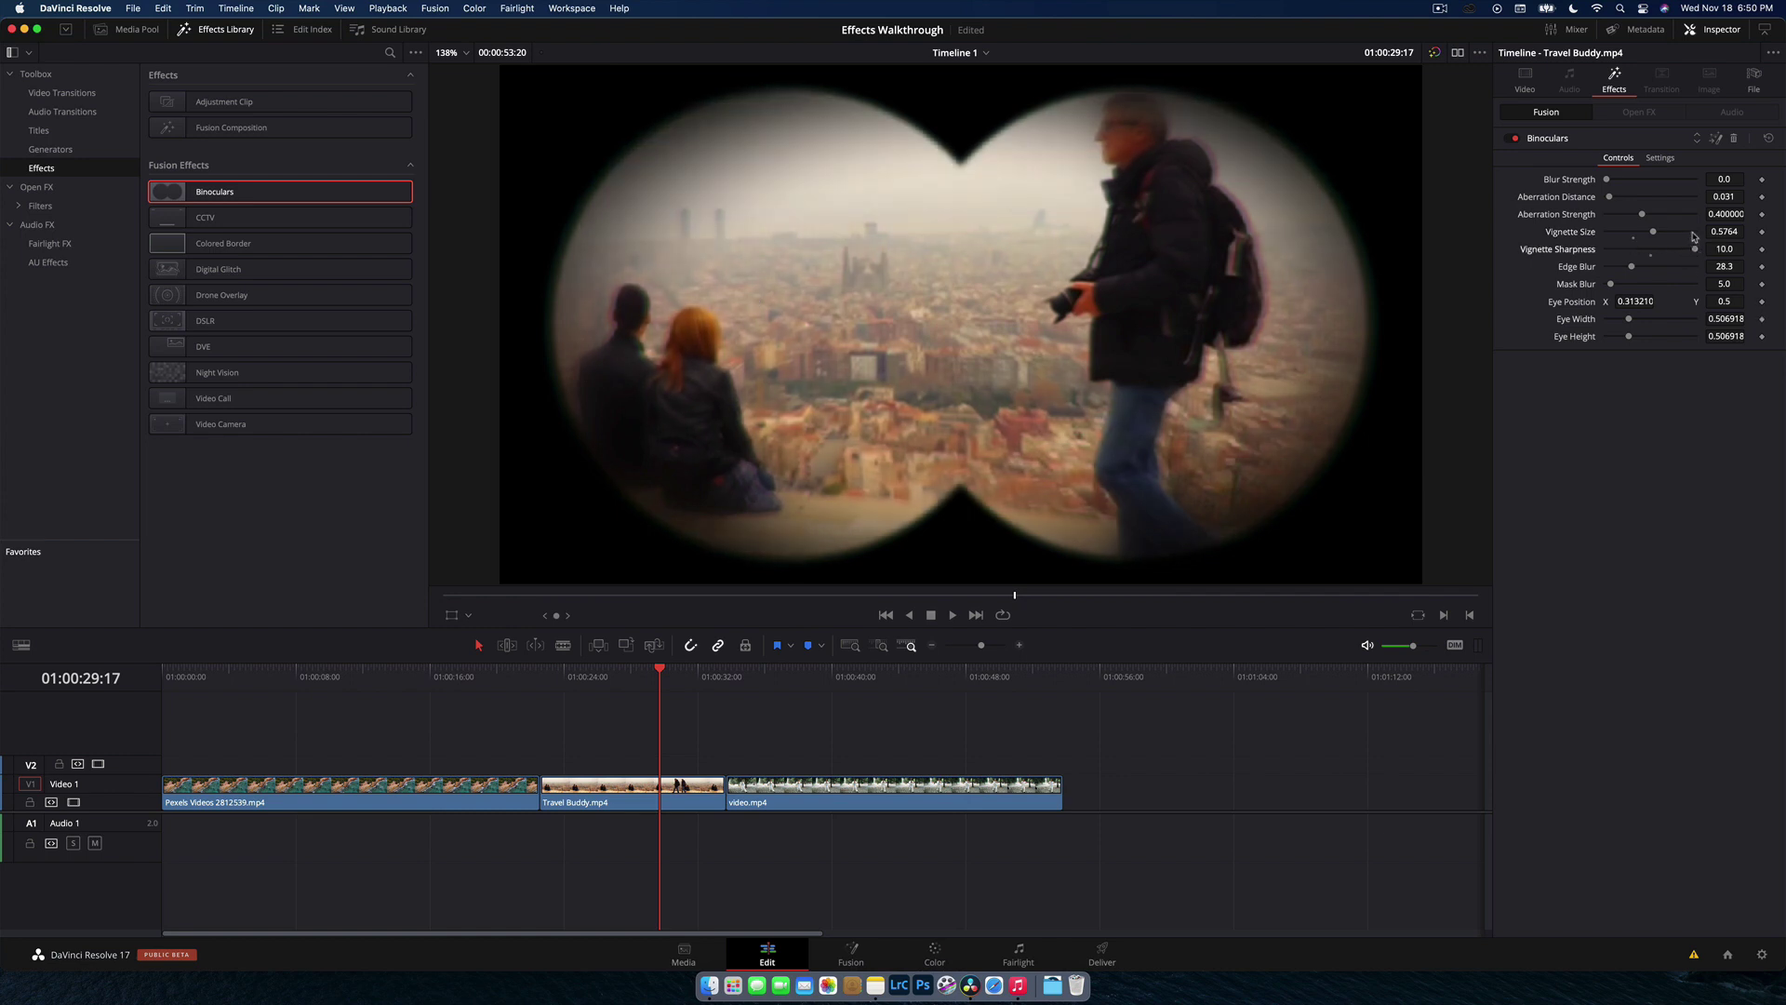
click(1694, 233)
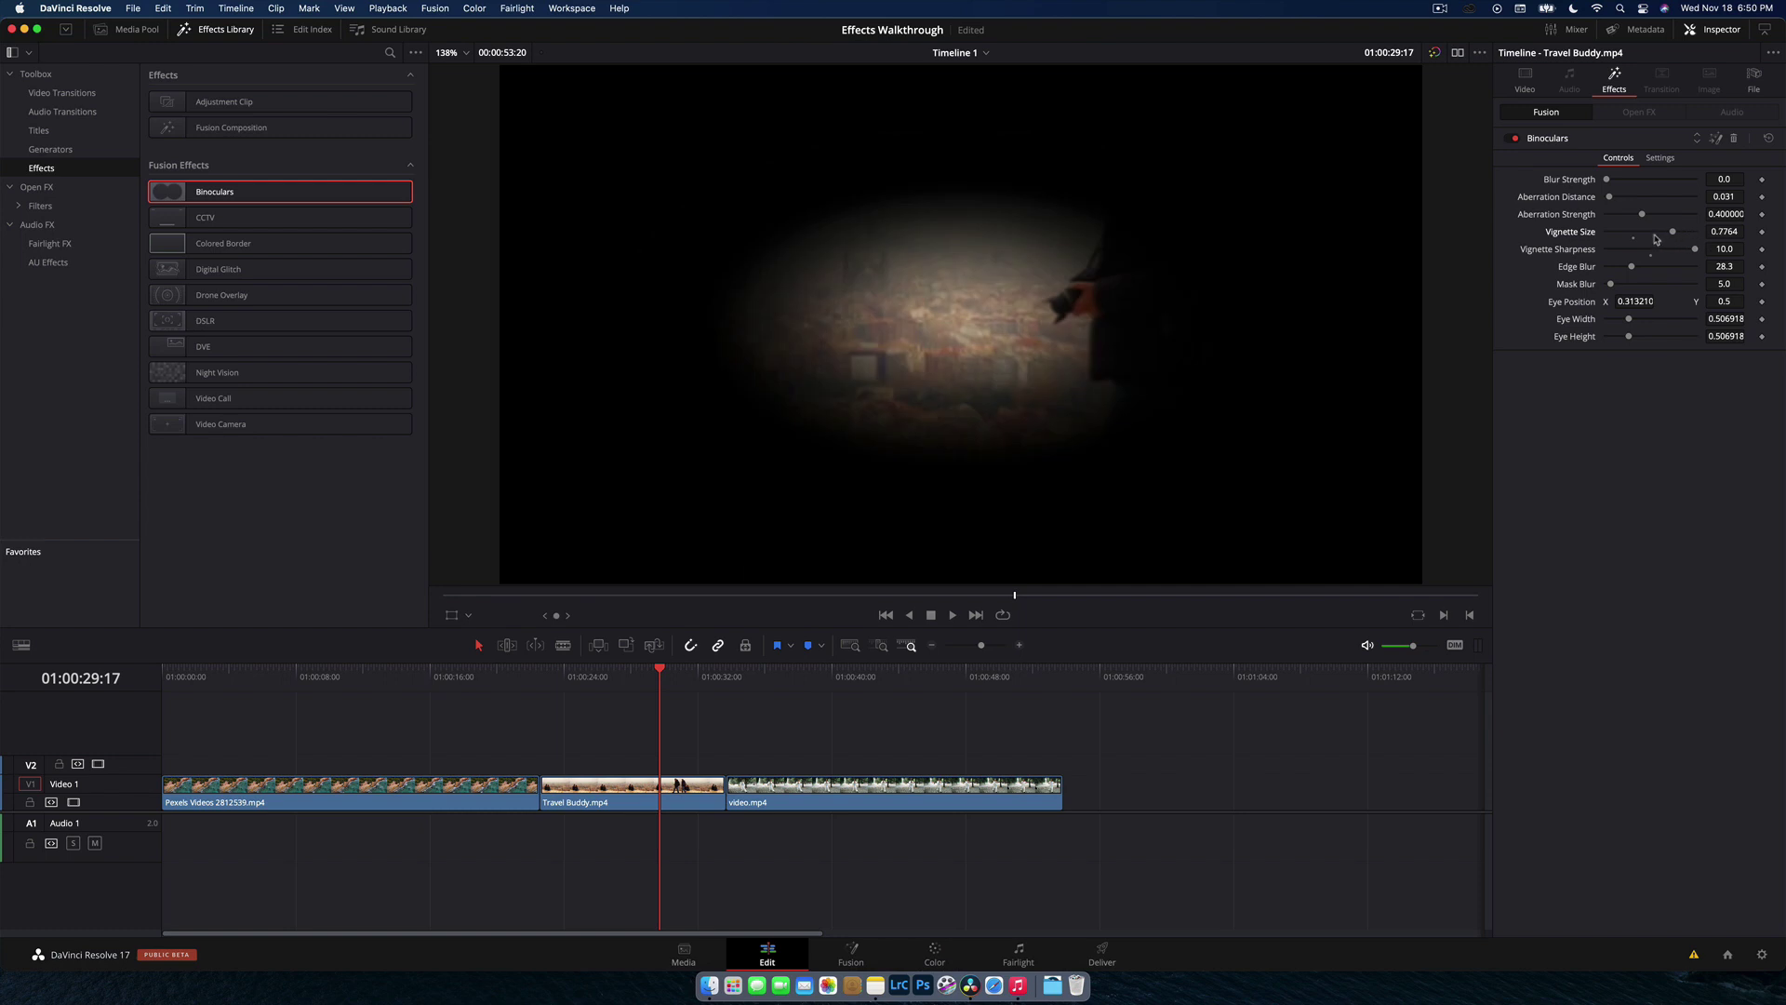
click(1655, 235)
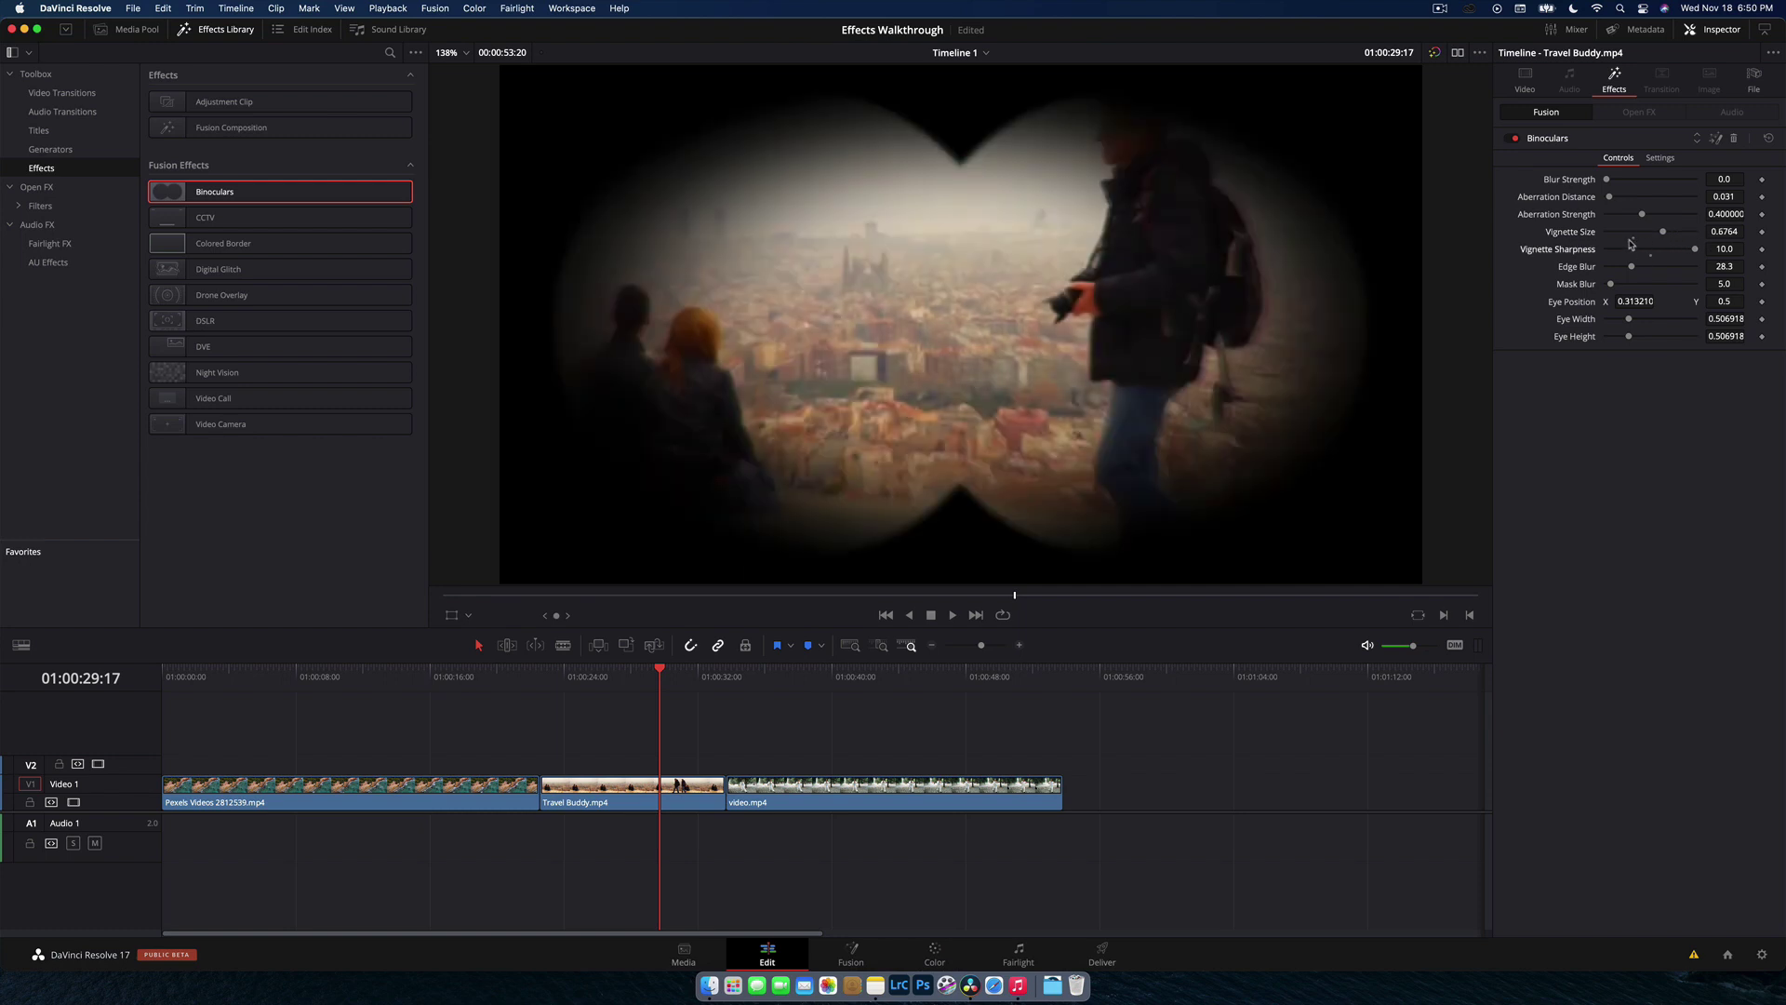
click(1632, 233)
click(1651, 250)
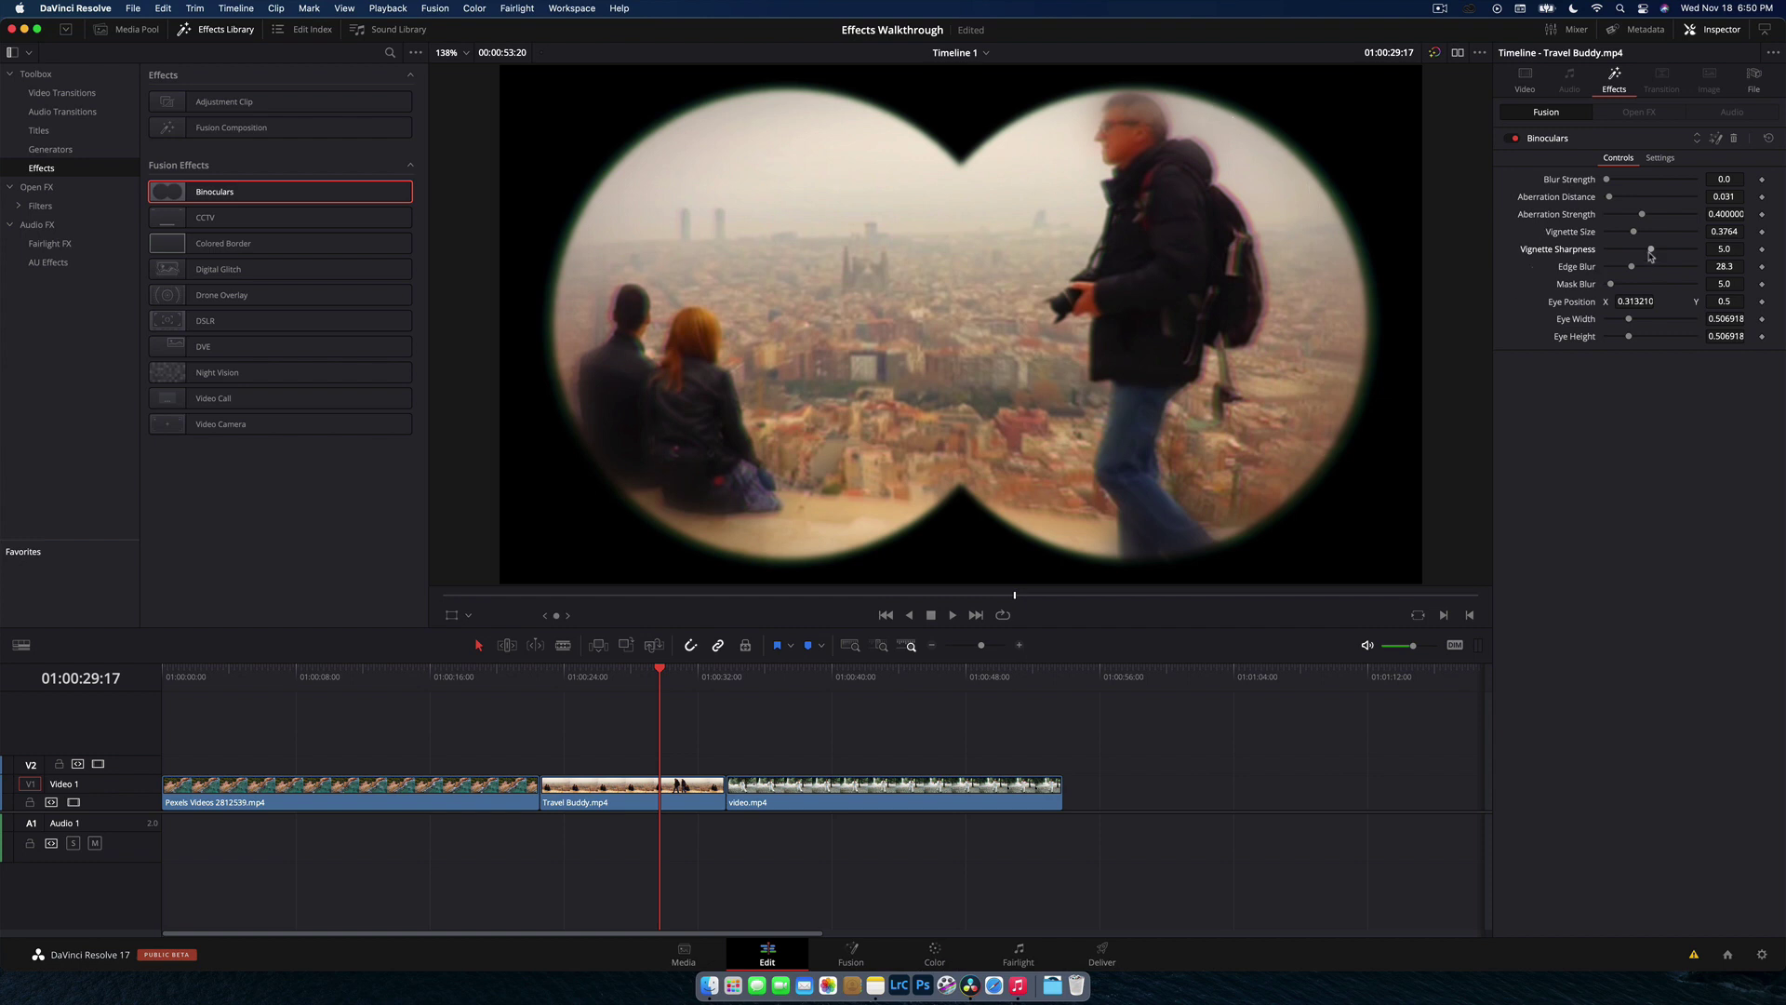
drag(1636, 275, 1605, 270)
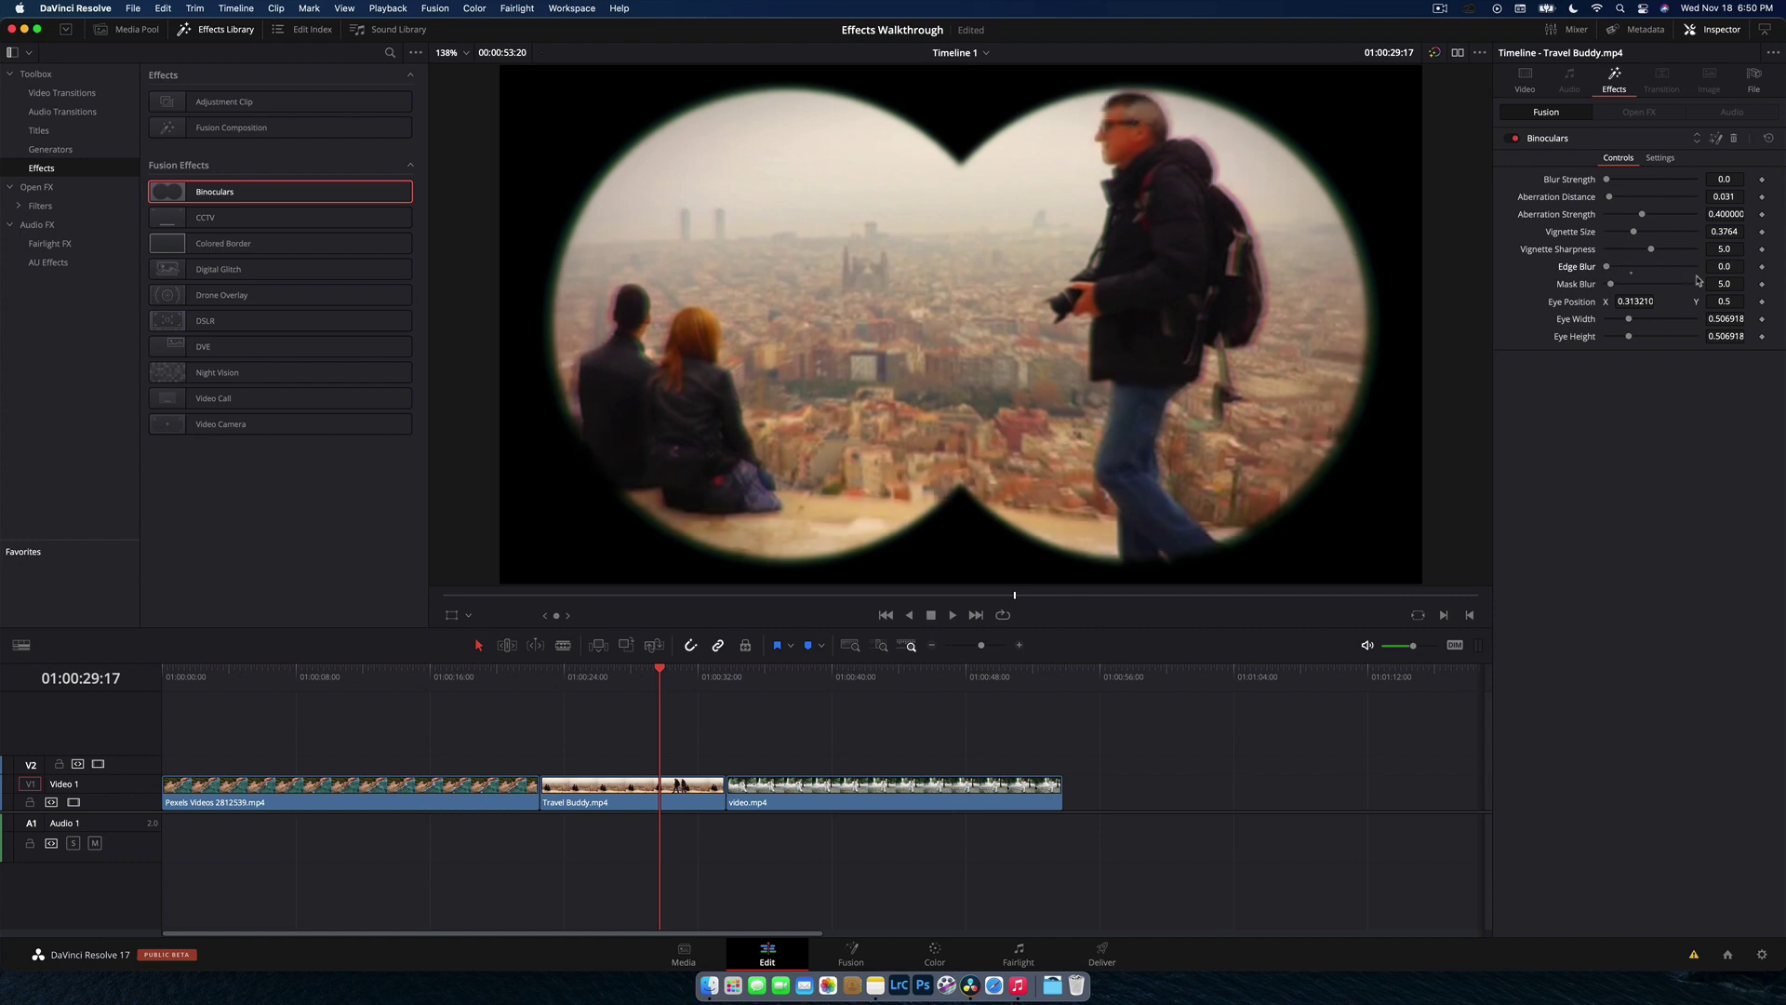
click(1660, 267)
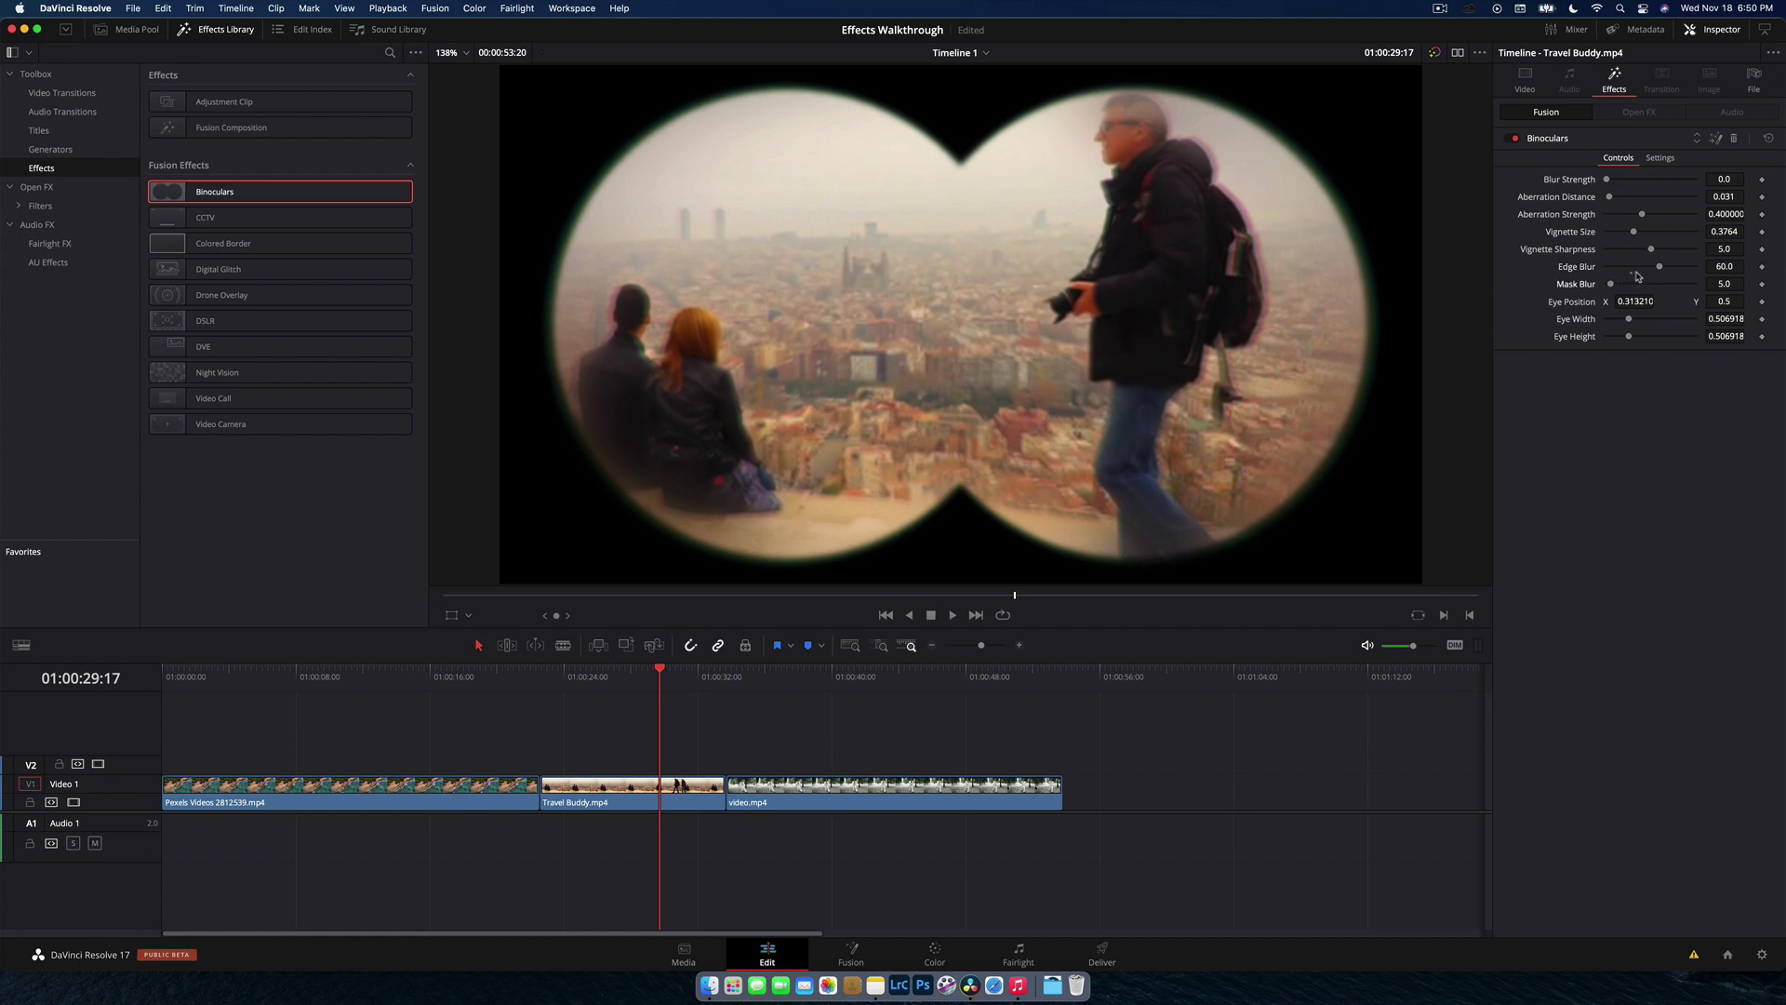
click(1631, 267)
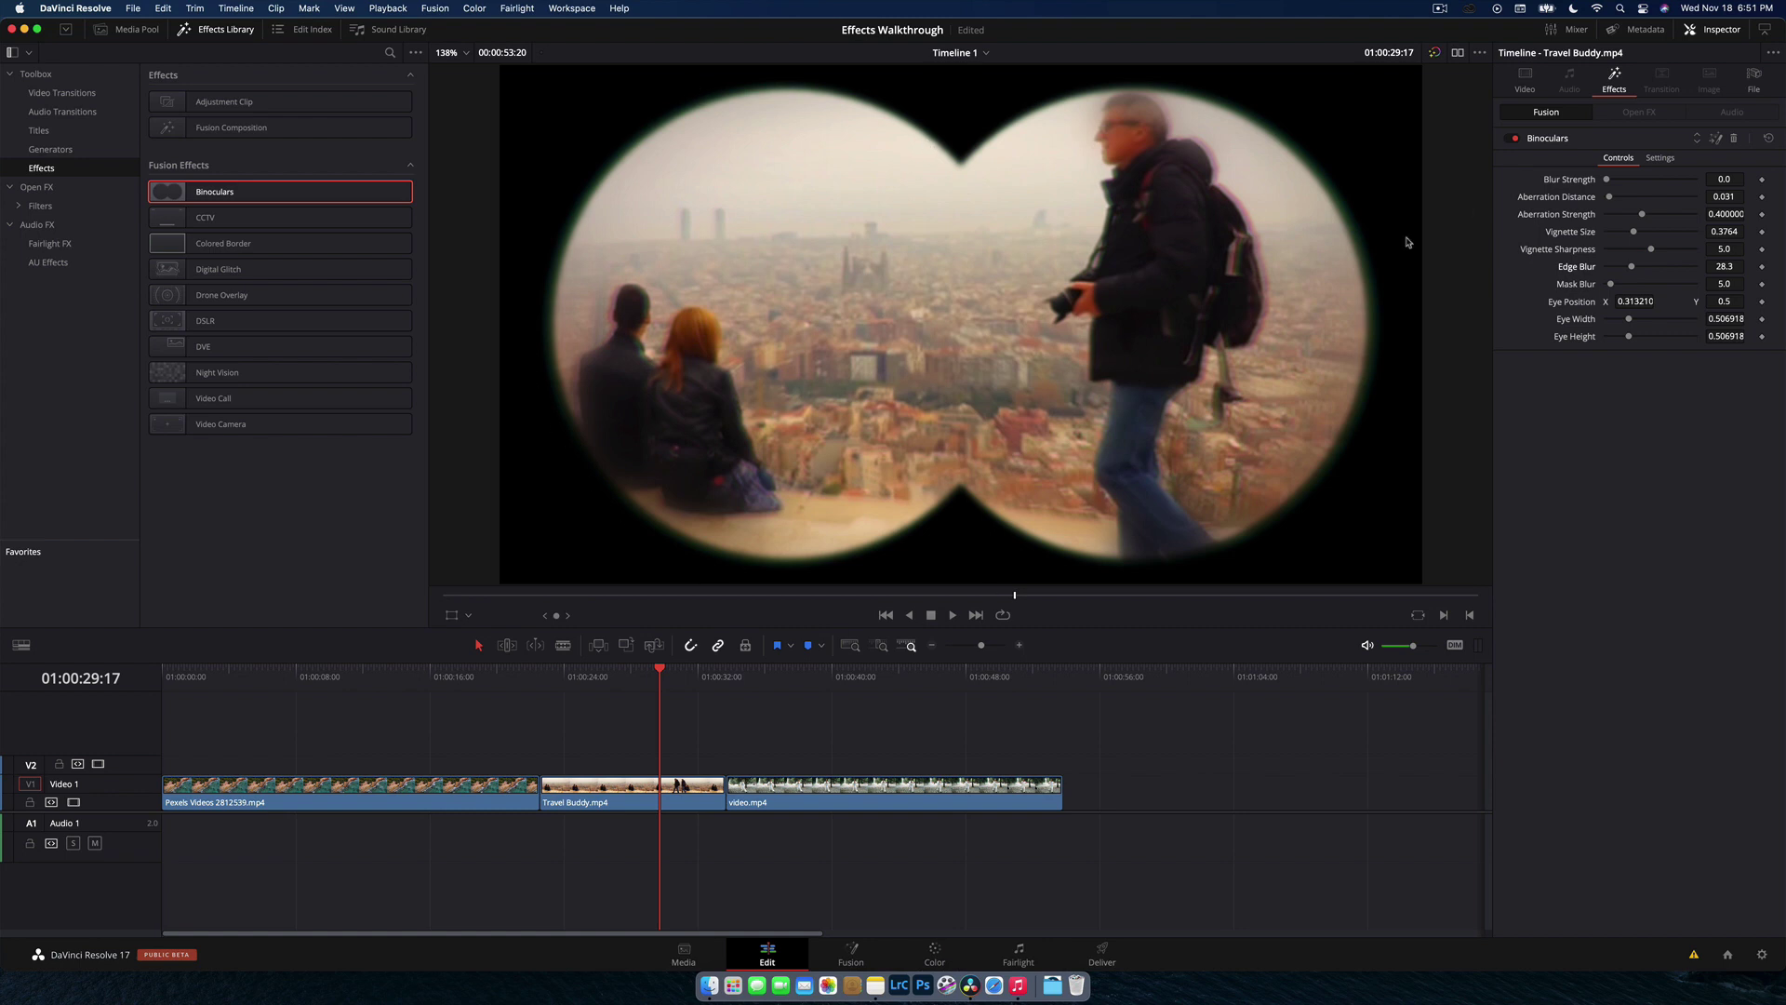
drag(1611, 284, 1403, 269)
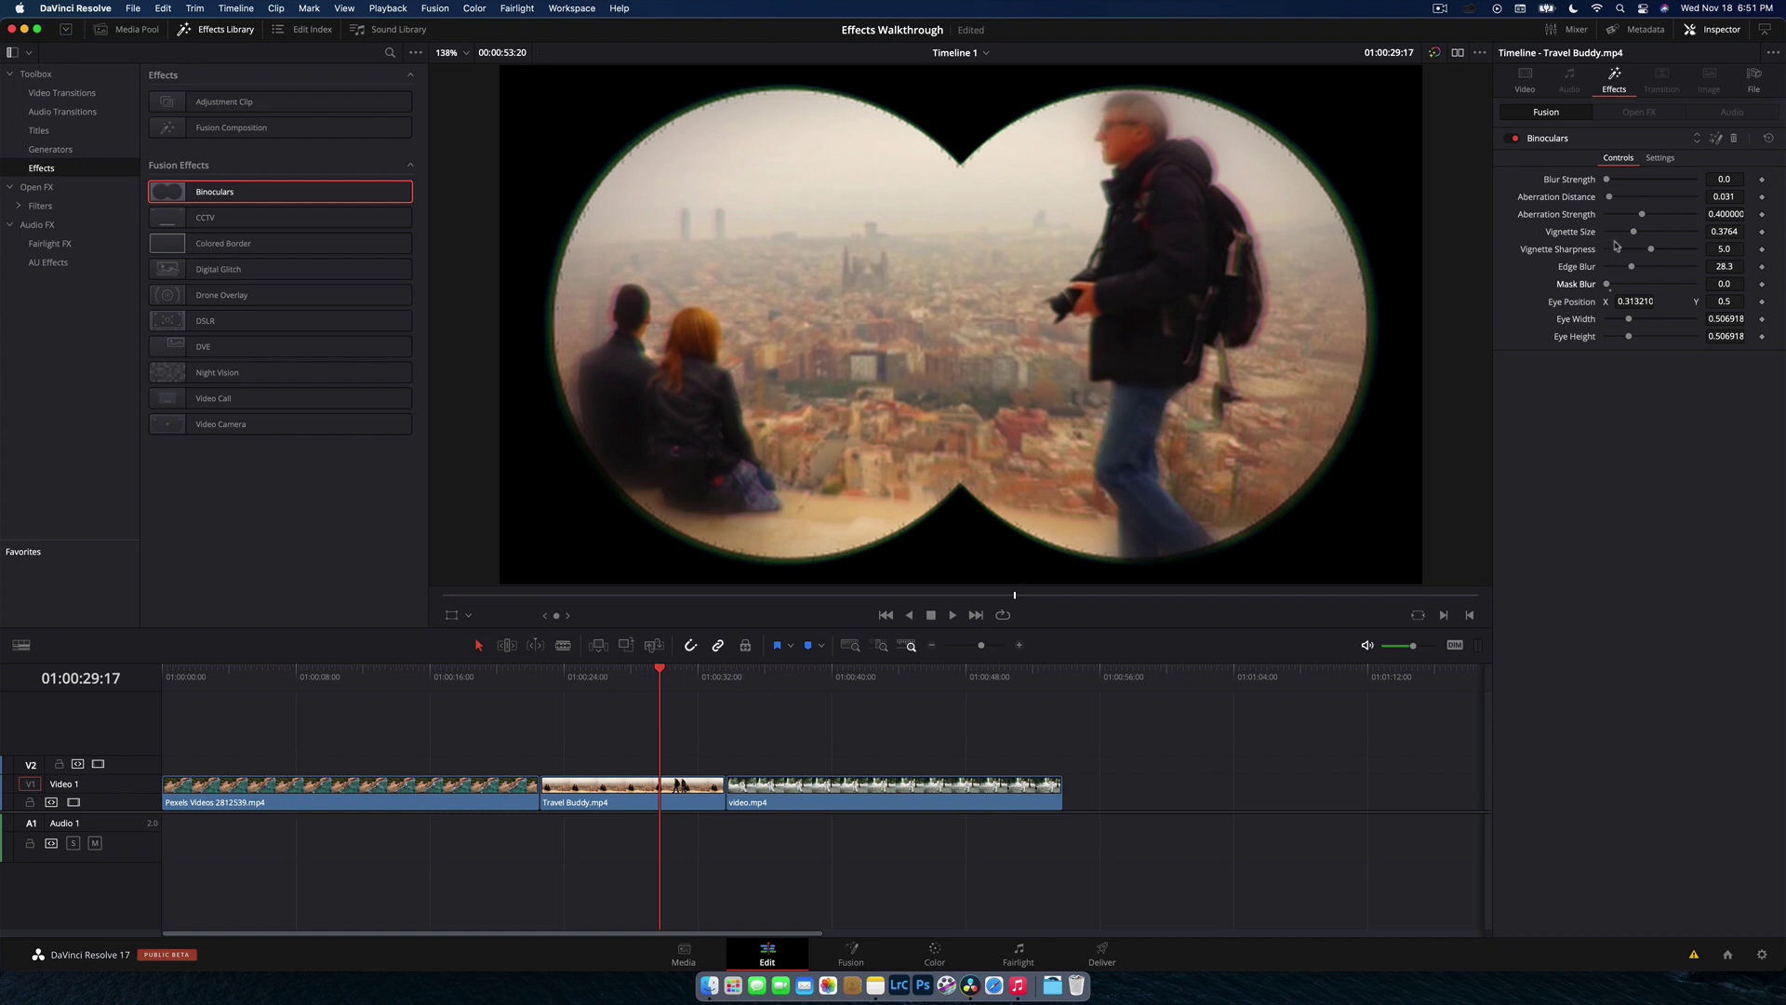
click(1660, 284)
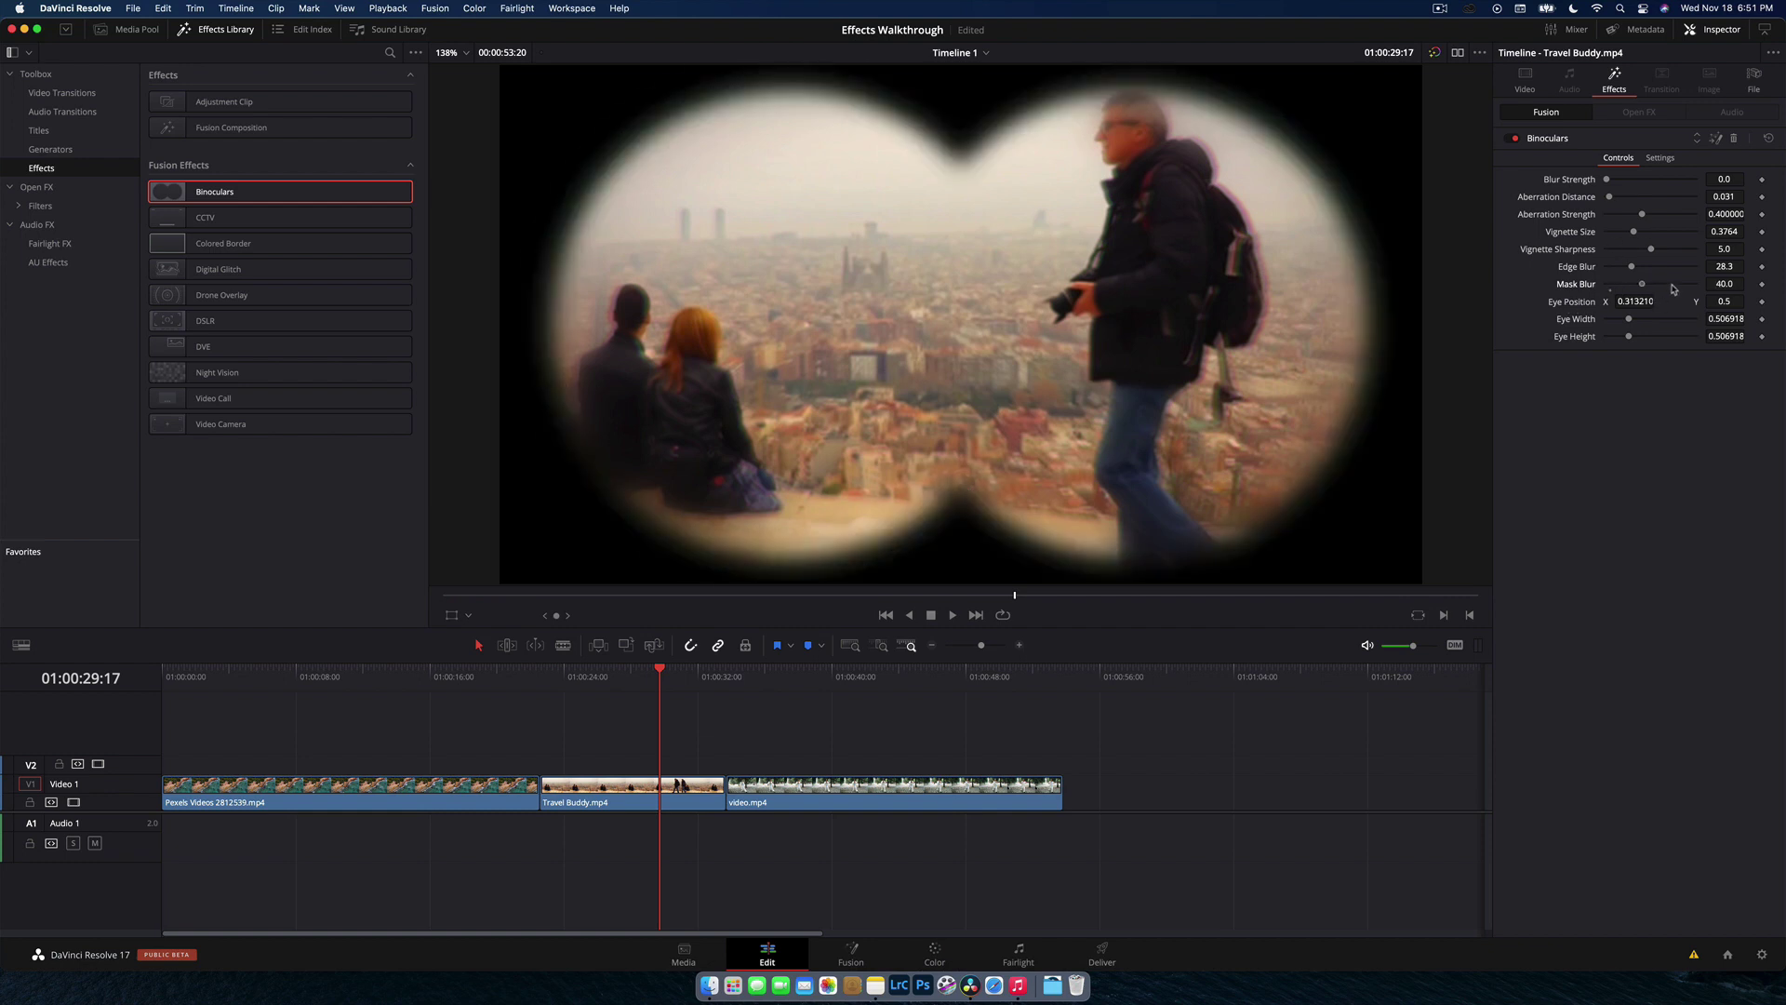
click(1610, 284)
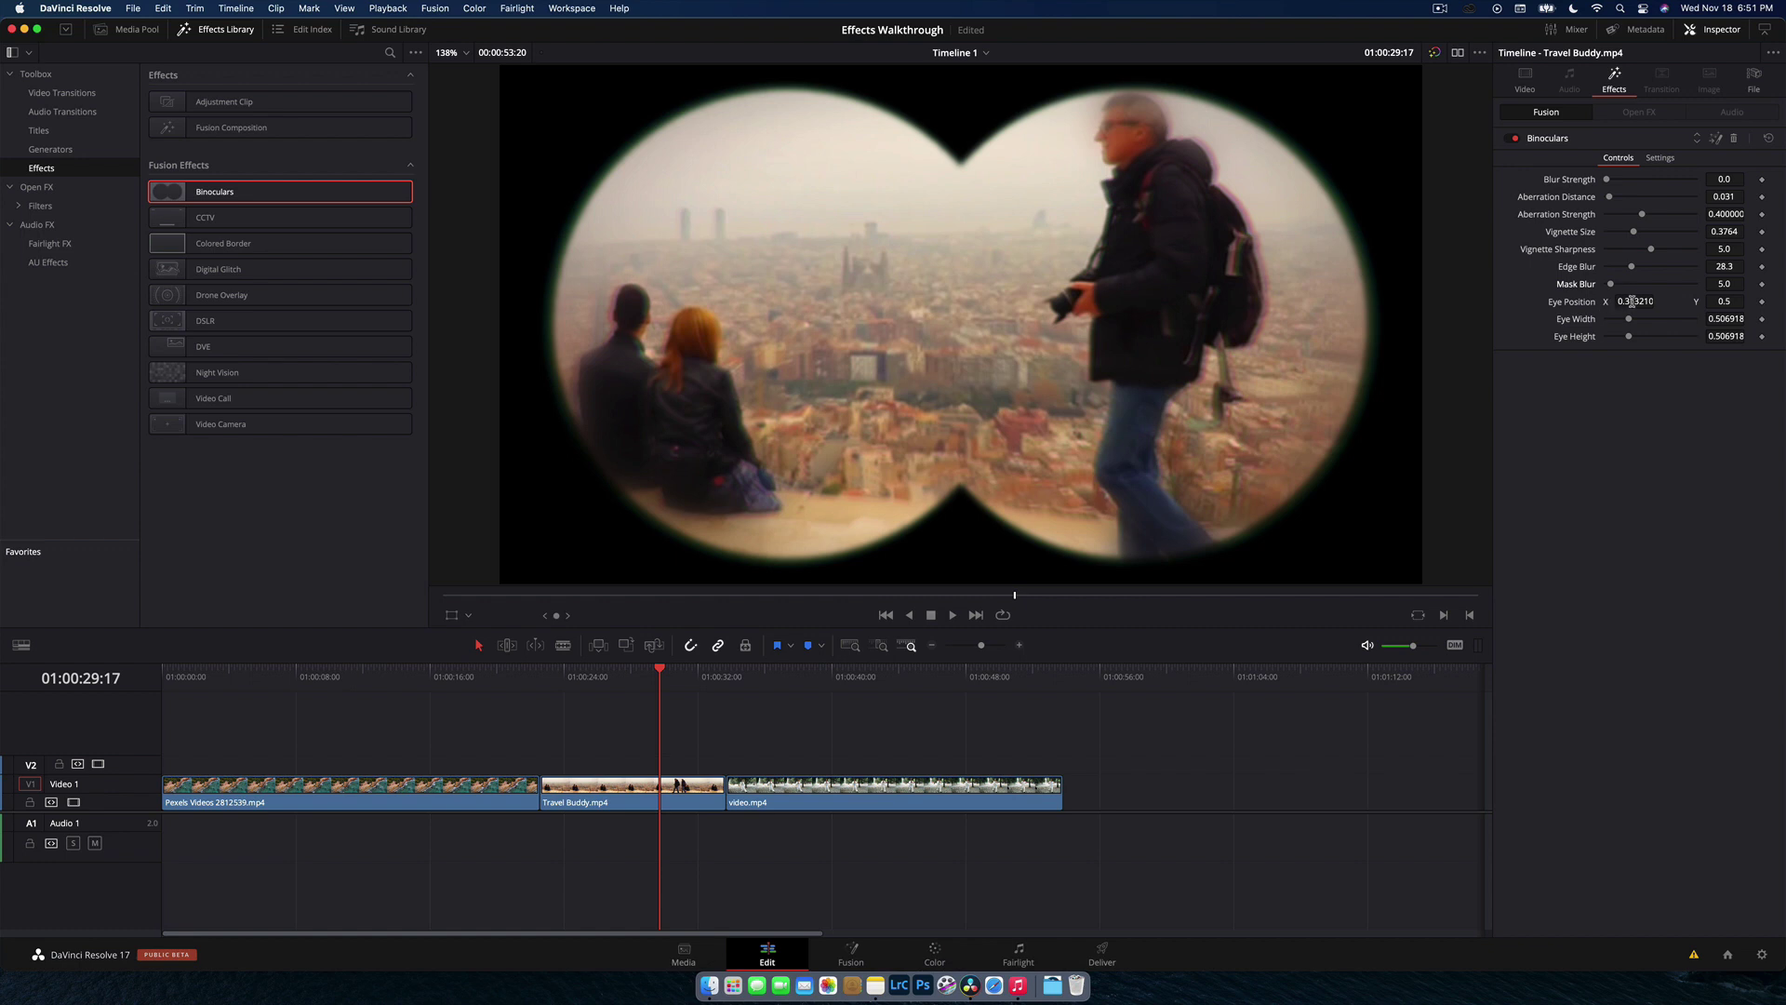
Step: Lower Eye Position X, keyframe Eye Height at 0.0, and preview the mask opening
mouse_move(1632, 301)
mouse_down()
mouse_move(1611, 301)
mouse_move(1630, 324)
mouse_up()
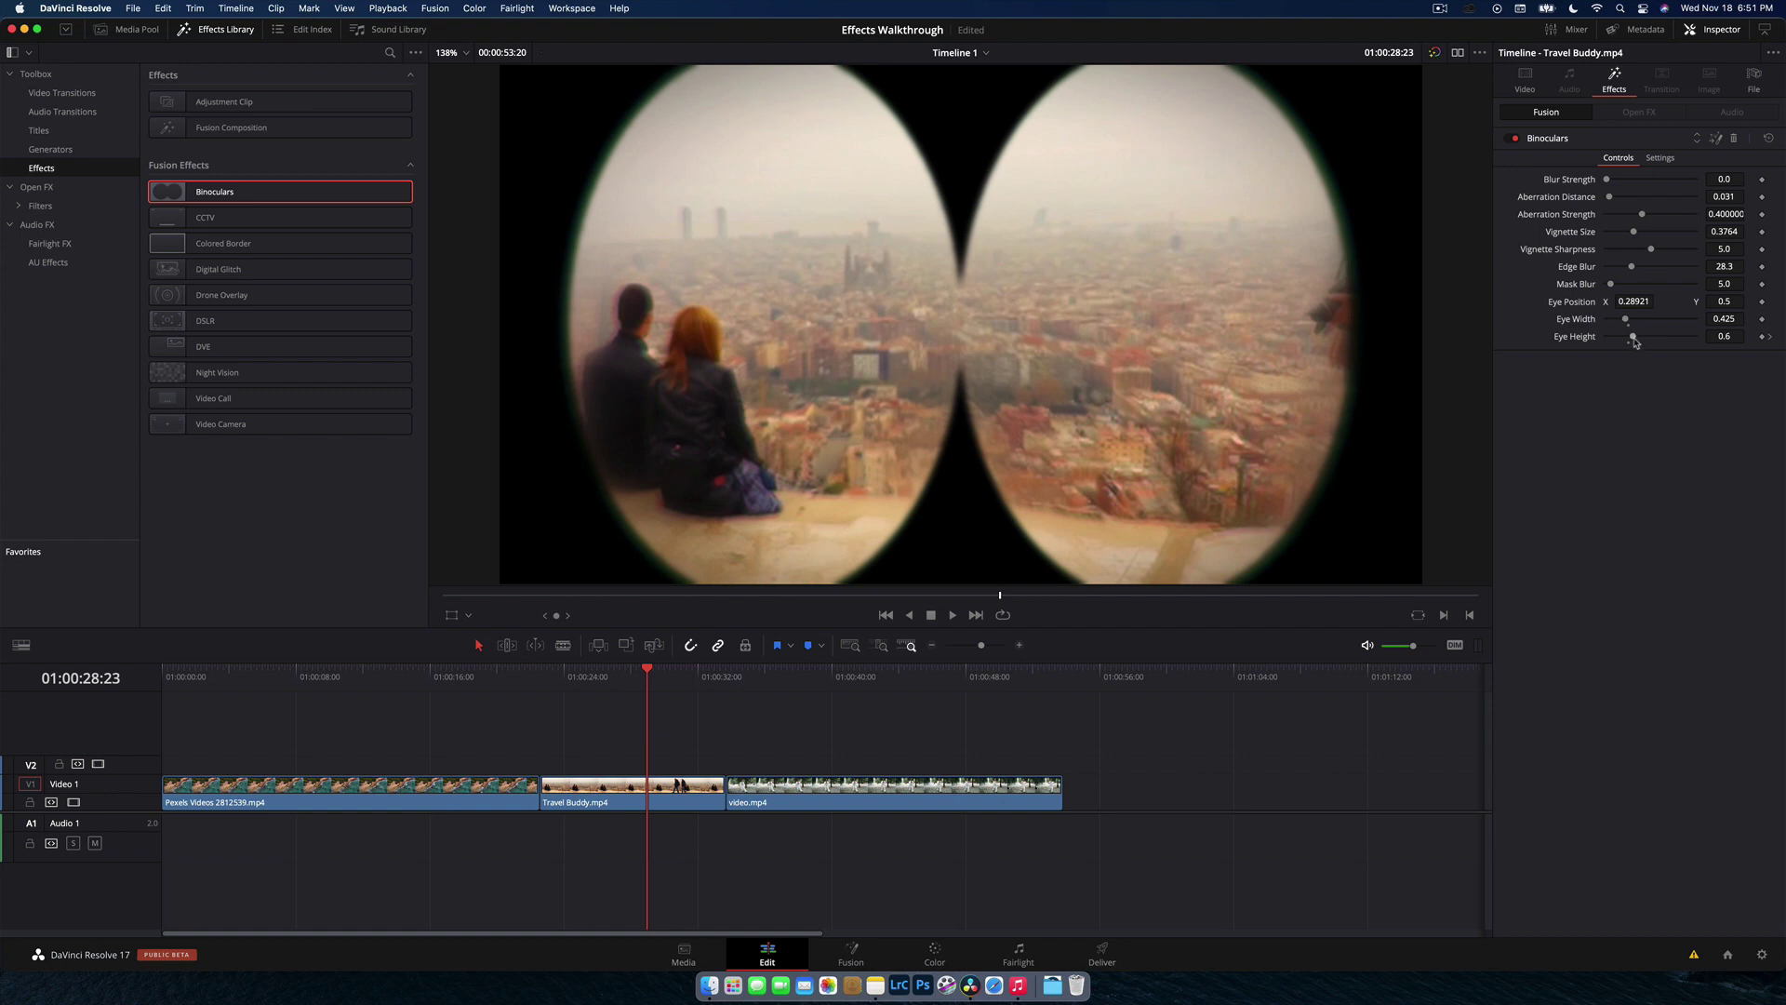
drag(1635, 342, 1608, 341)
click(1762, 336)
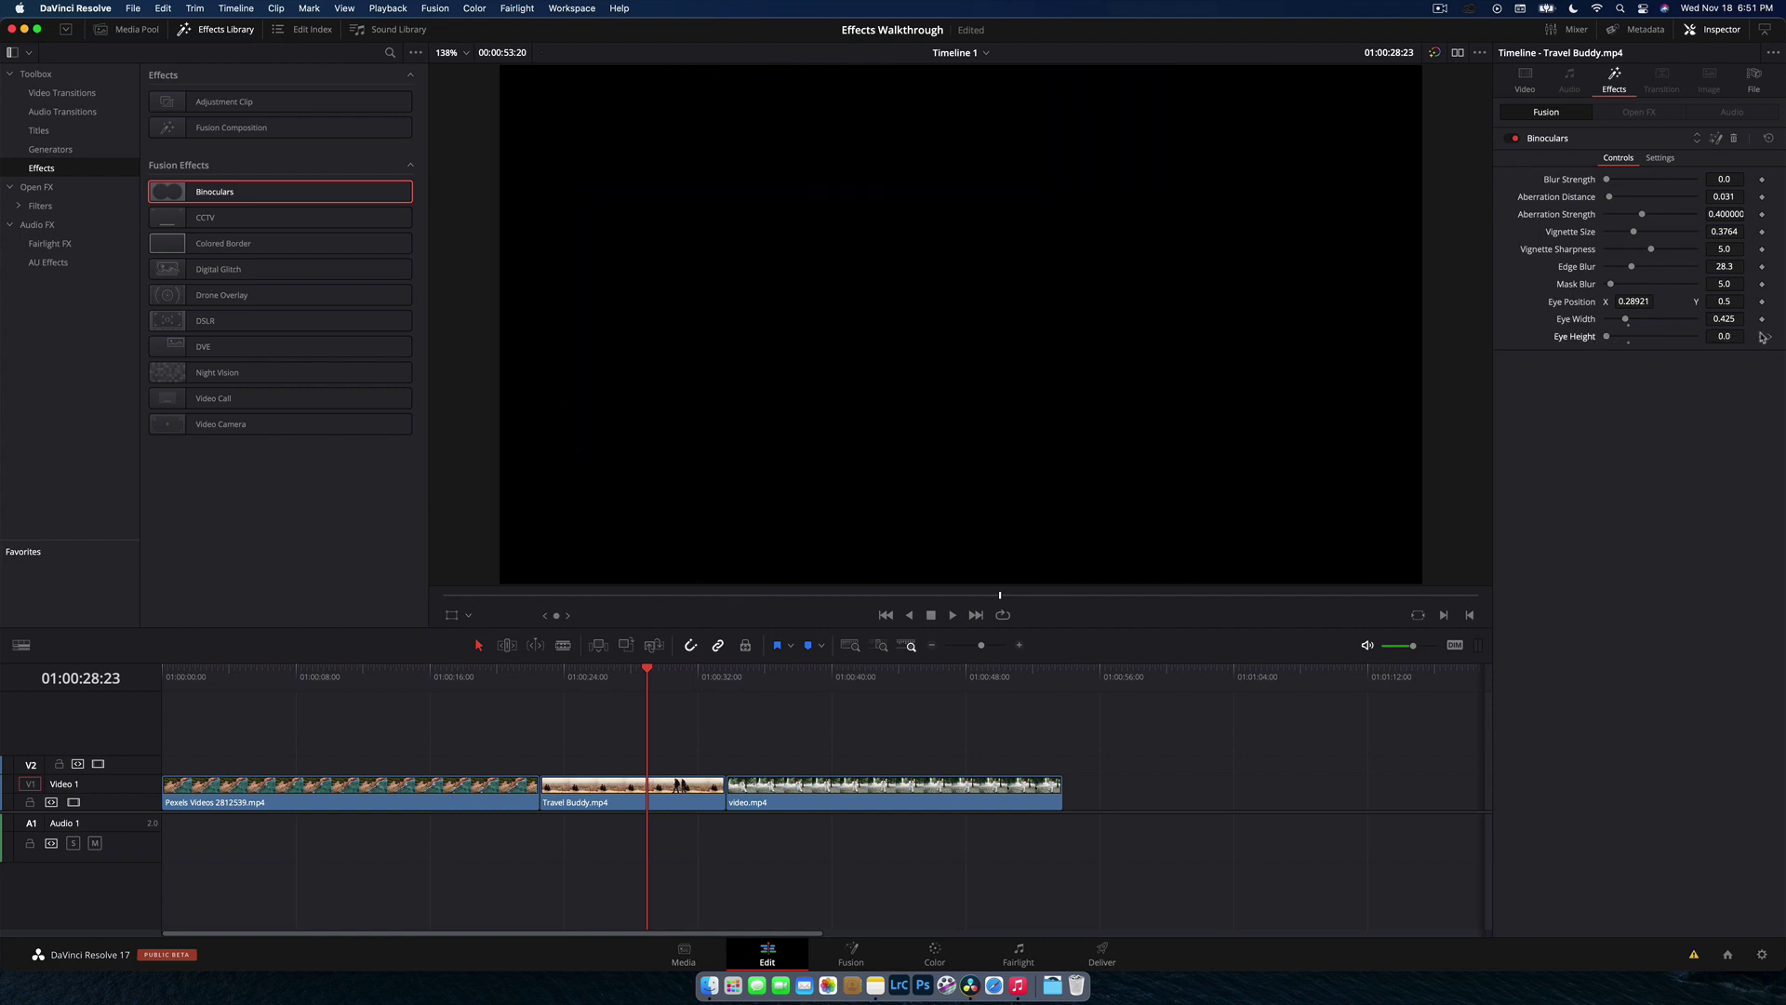
click(667, 685)
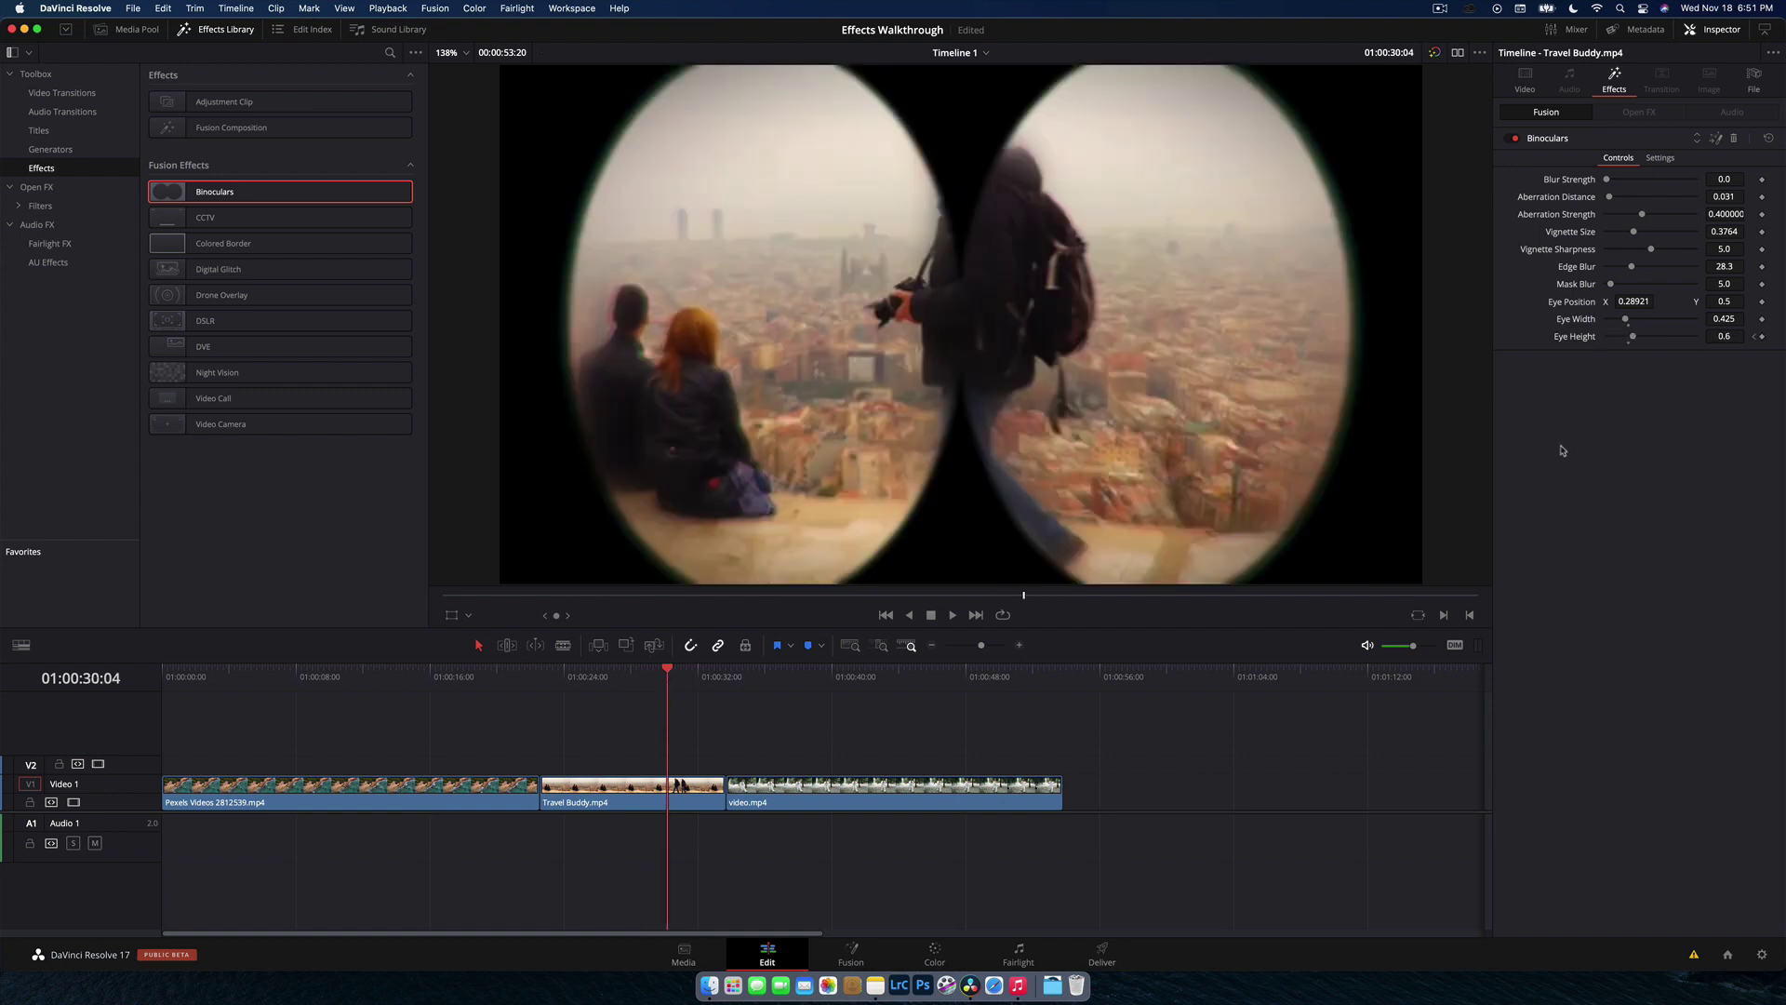
click(647, 694)
key(space)
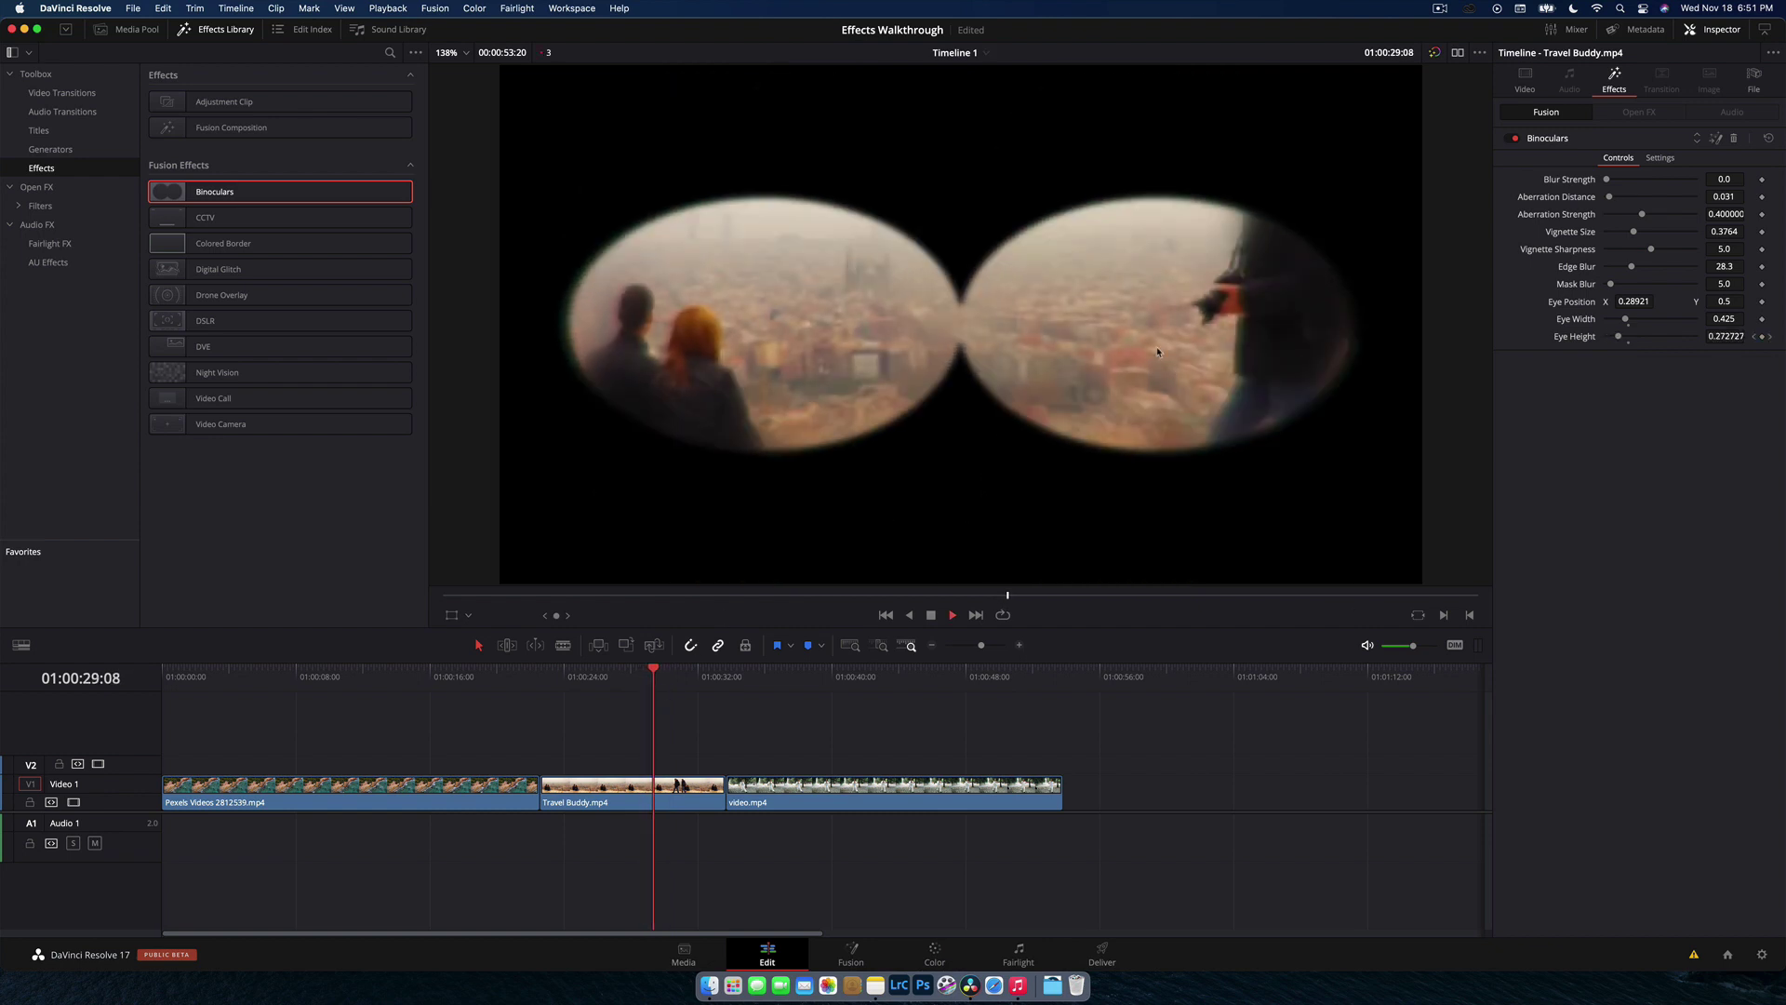
key(space)
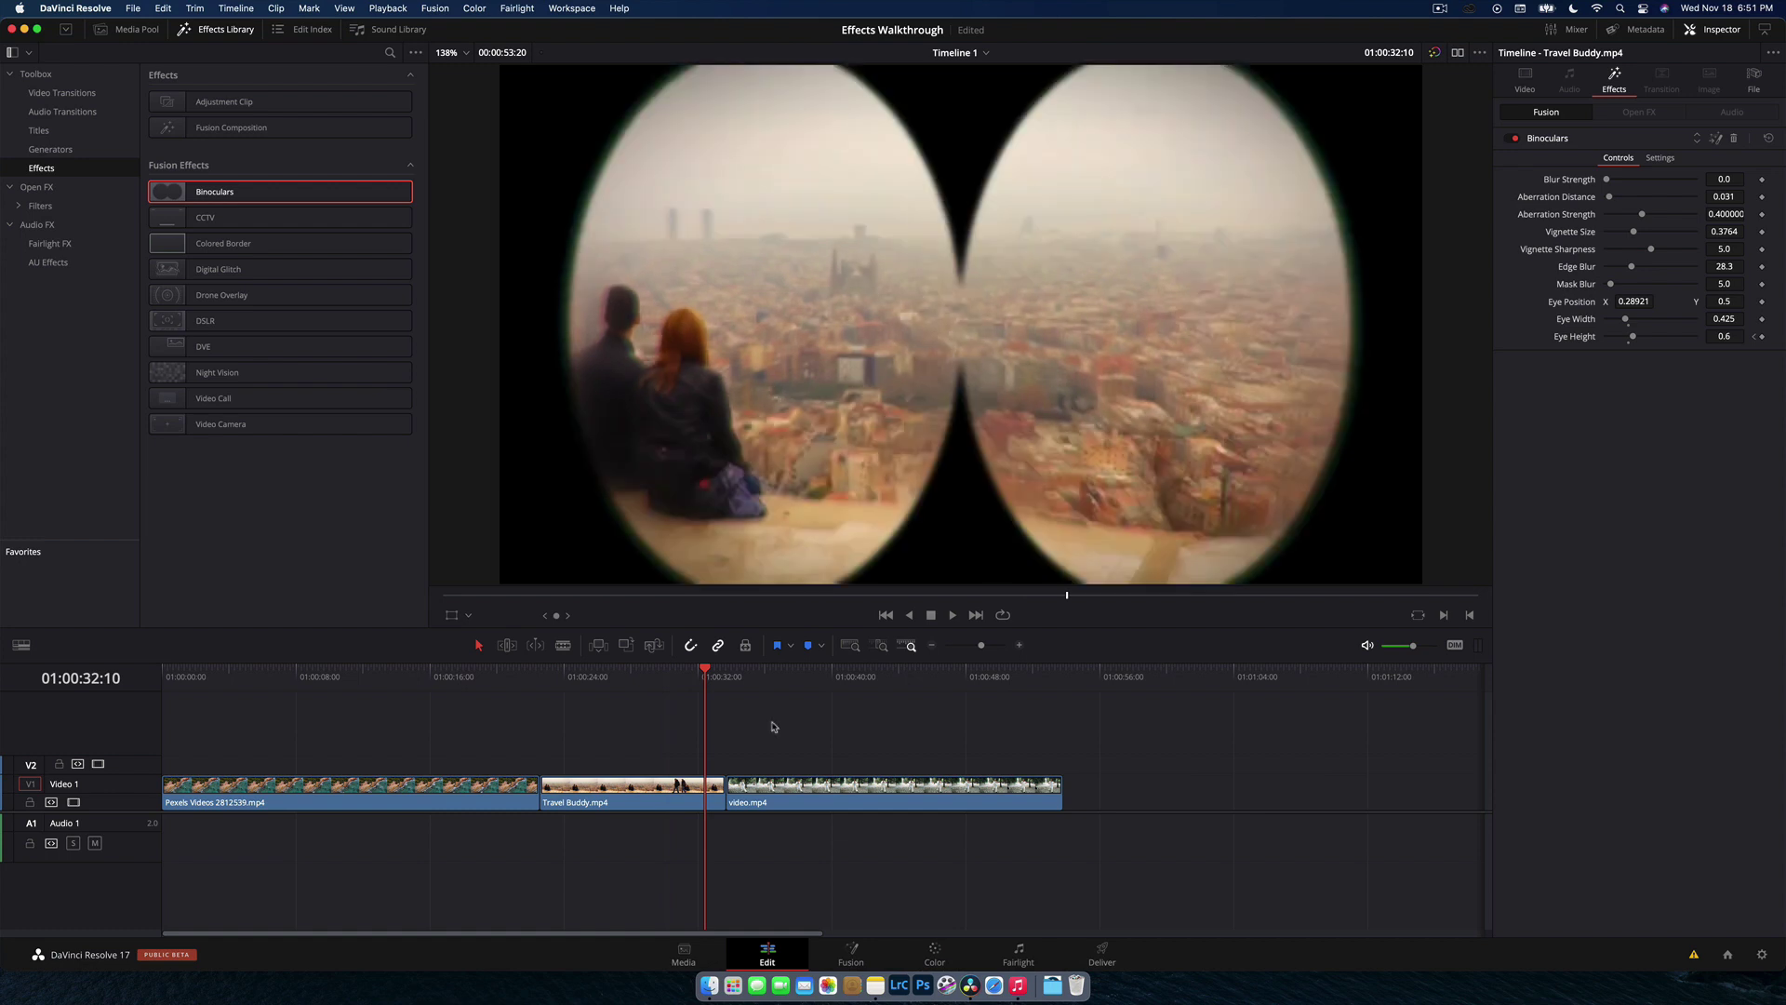
Step: Widen the binocular Eye Width to 2.0 and replay the opening animation from the closed mask
click(673, 686)
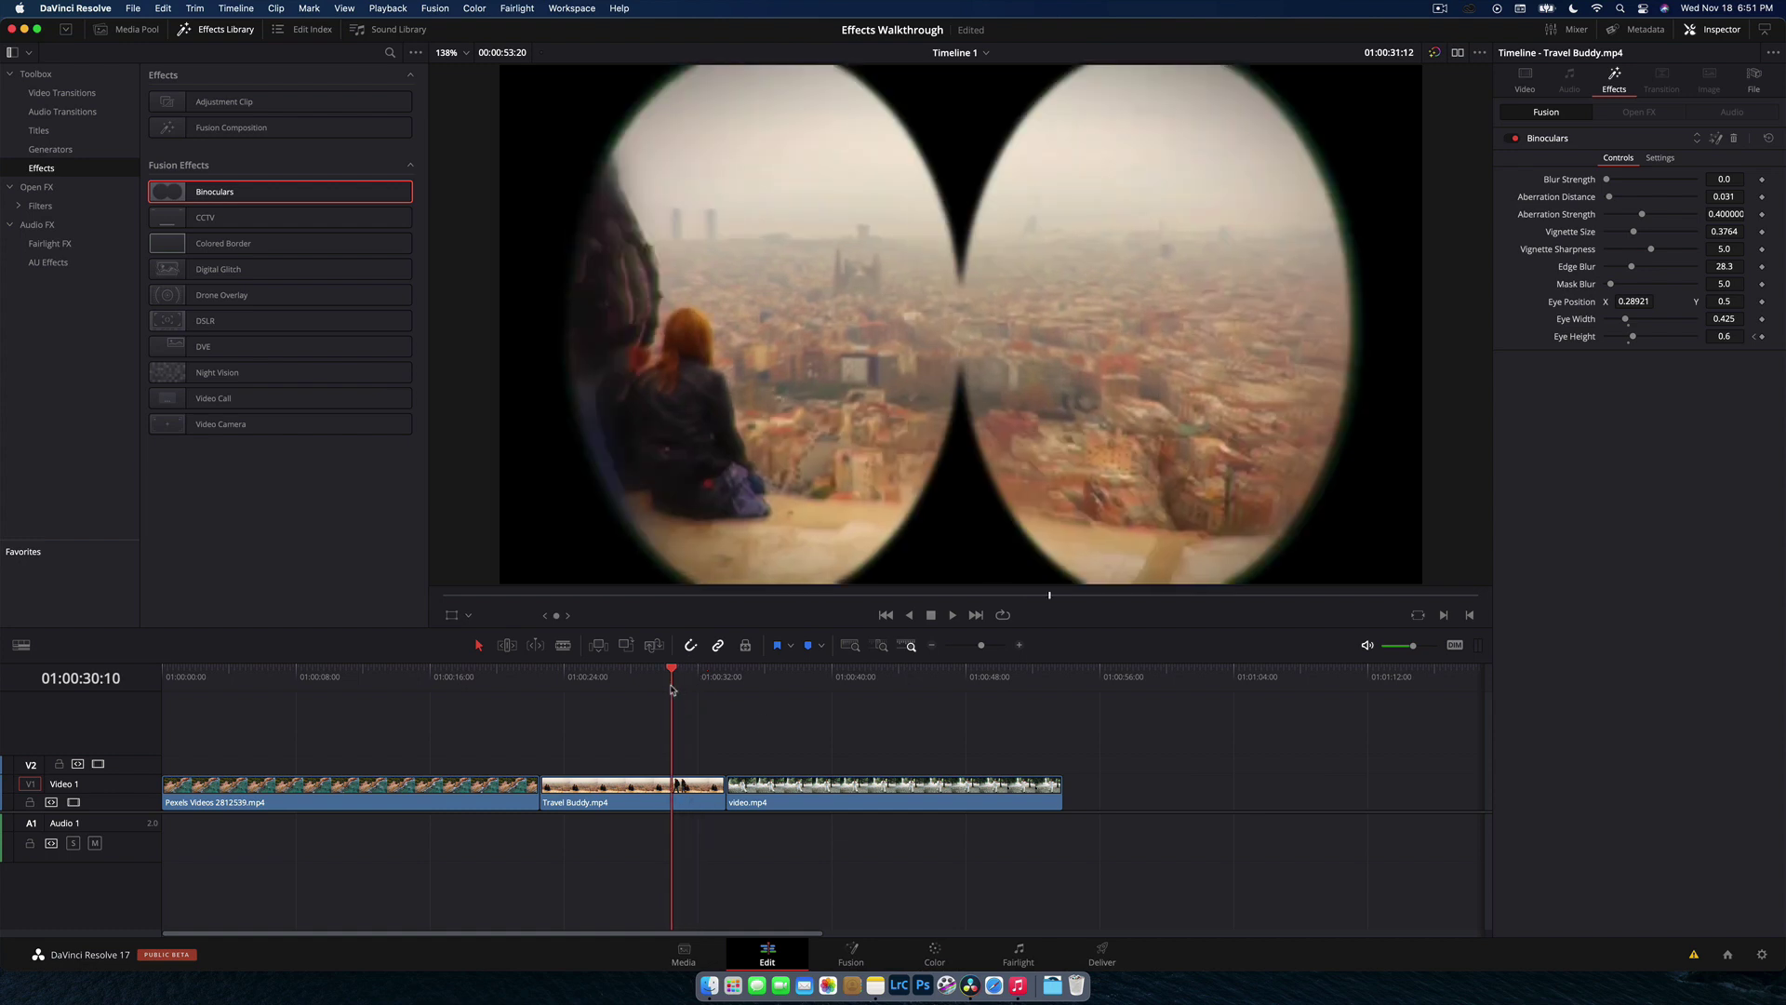
drag(672, 686, 676, 686)
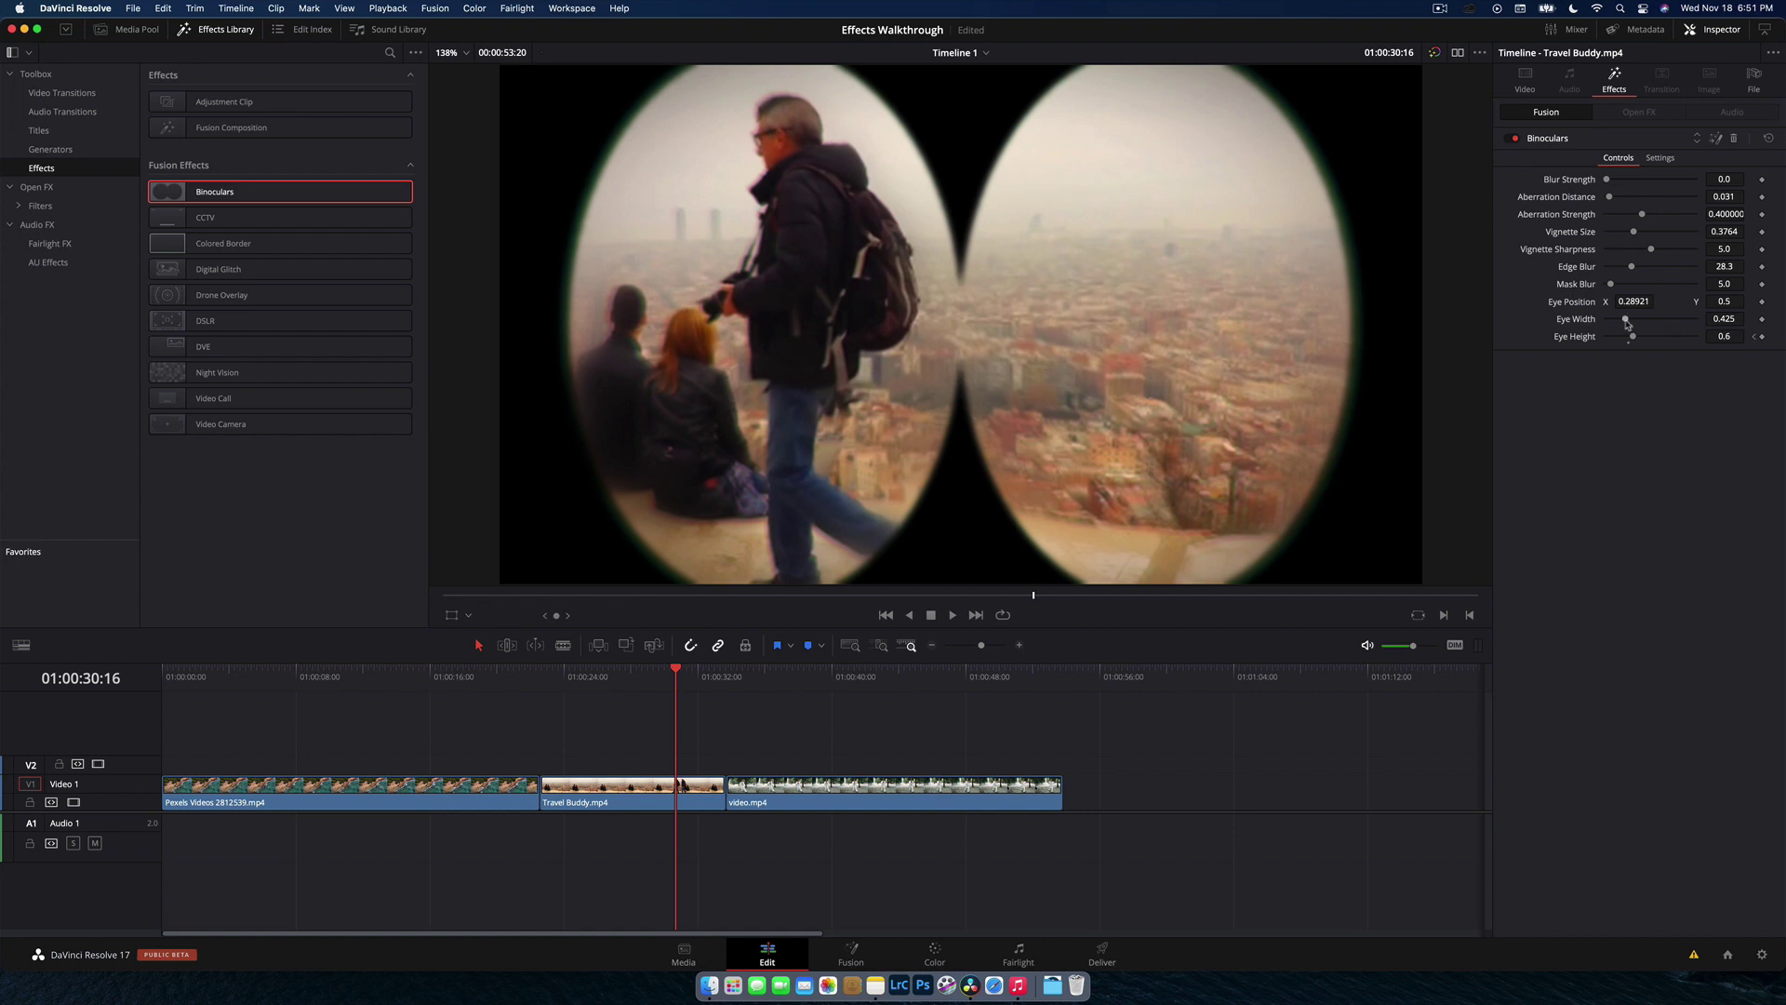
drag(1627, 321, 1676, 340)
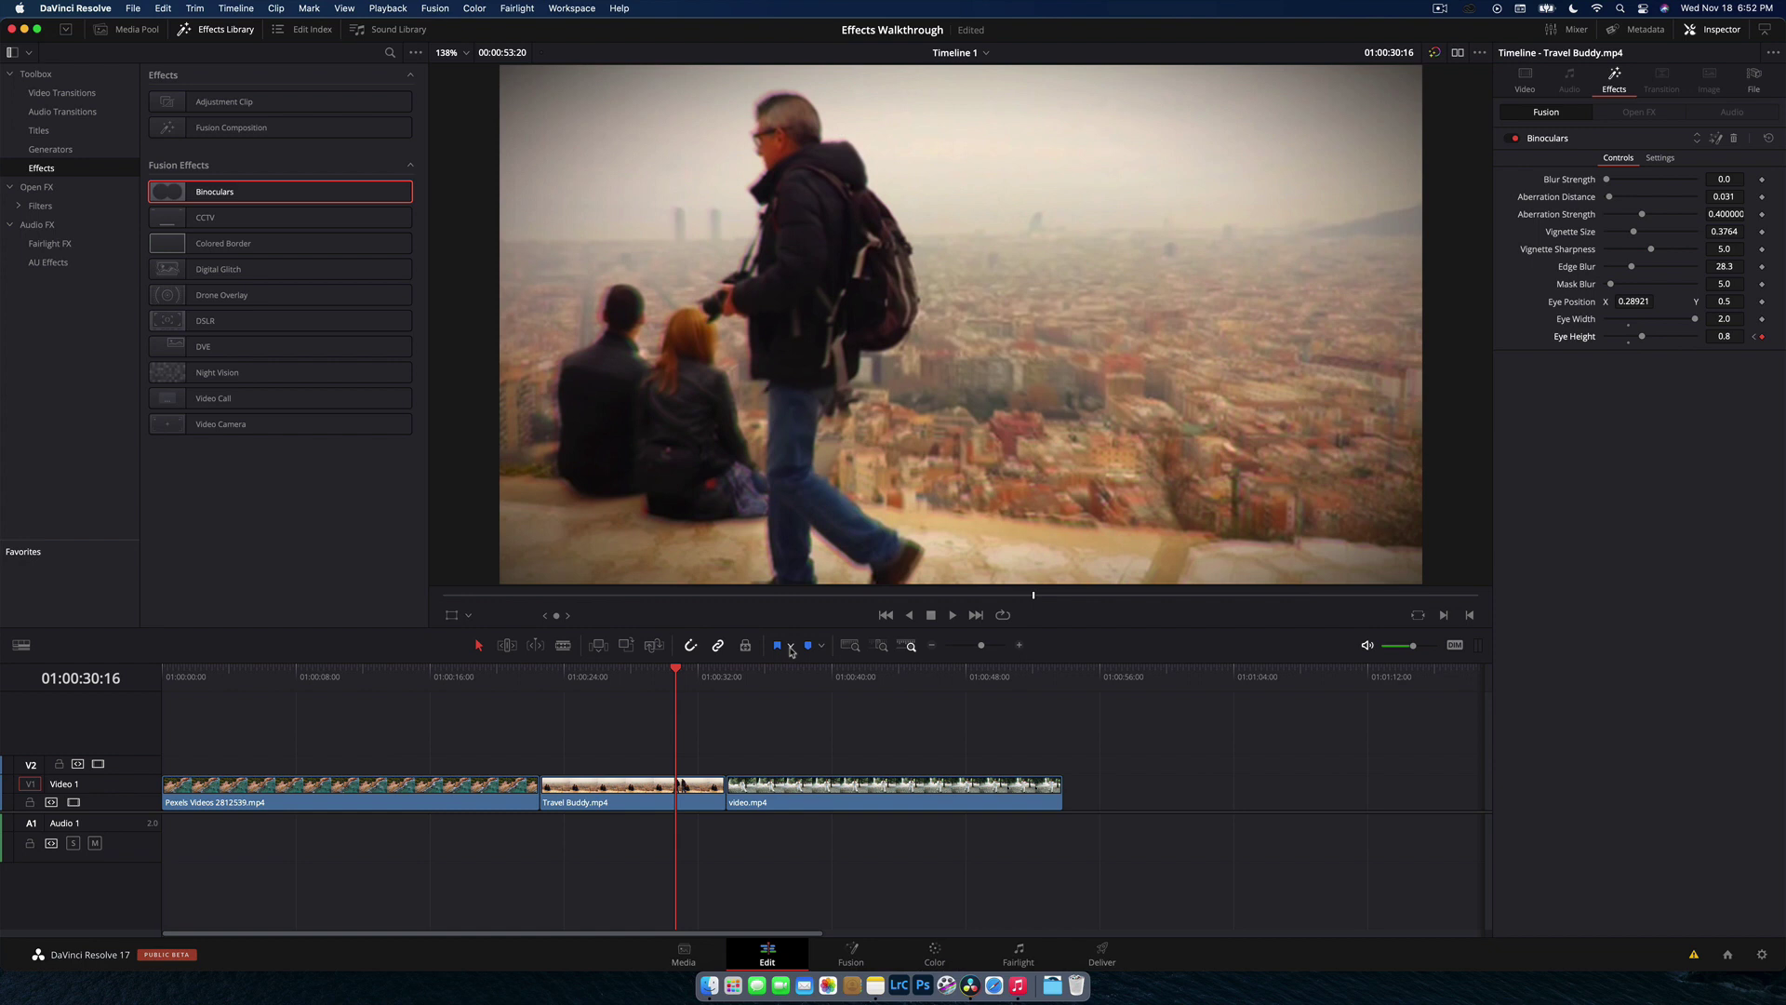
click(654, 689)
key(space)
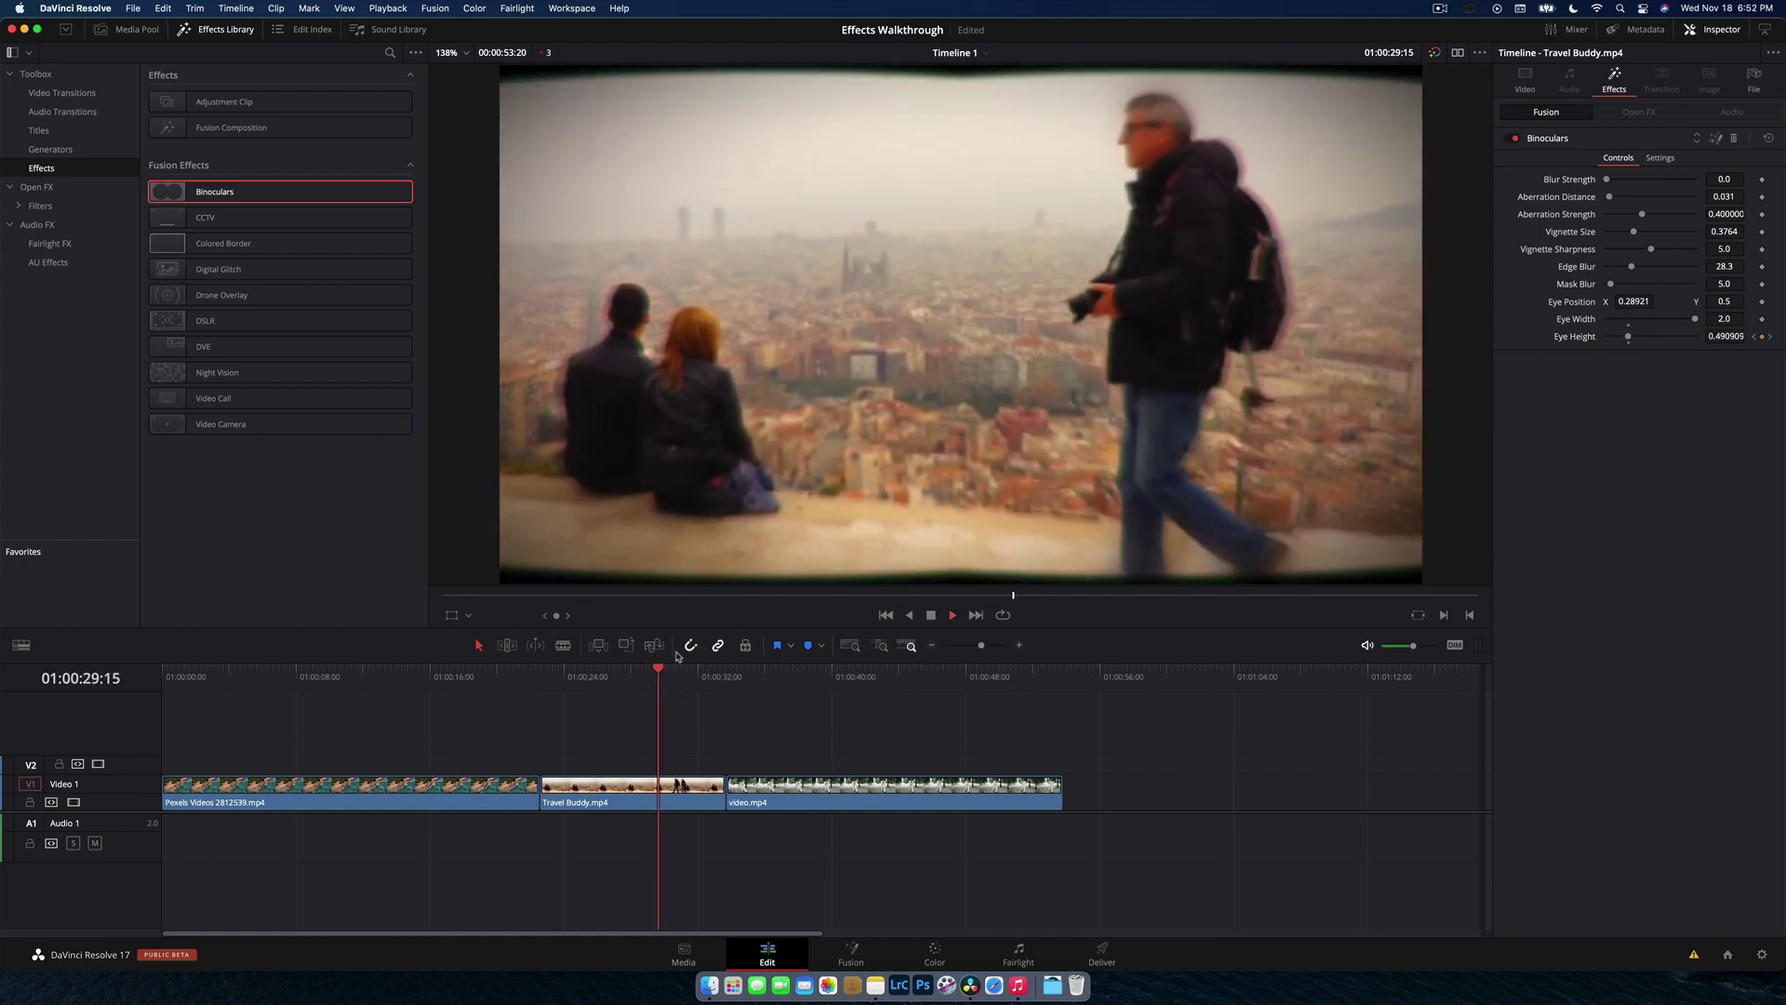
key(space)
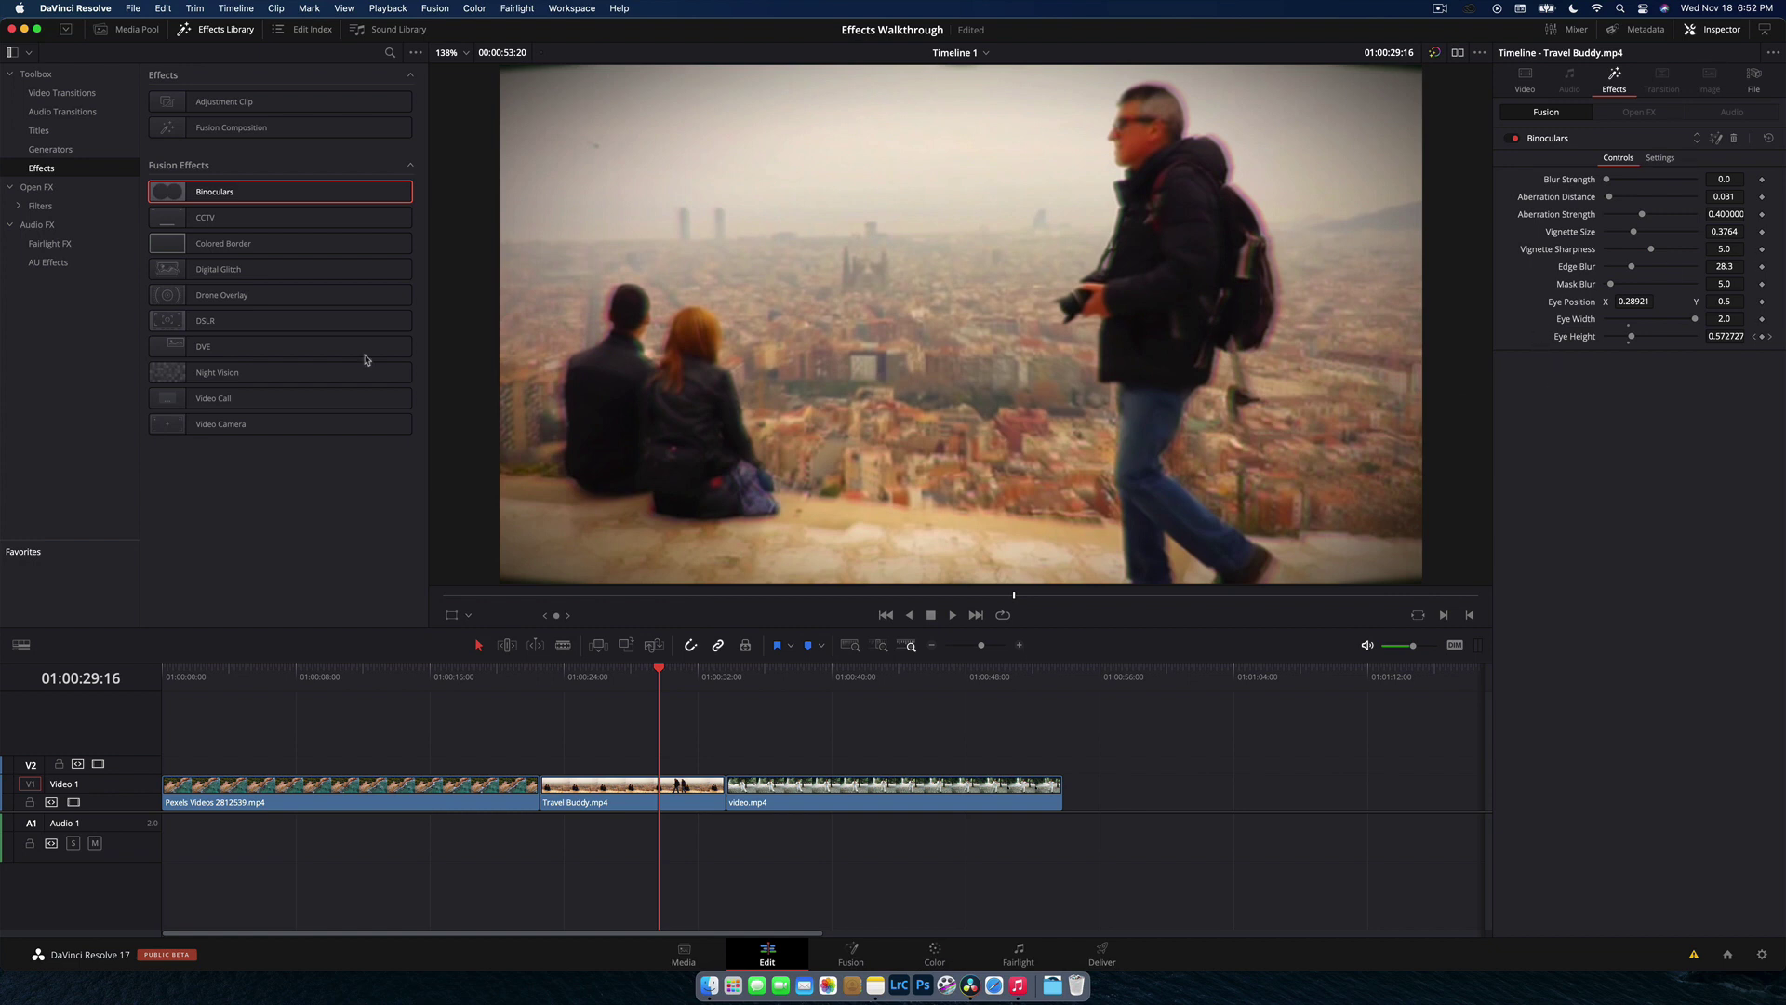
click(641, 685)
key(space)
key(space)
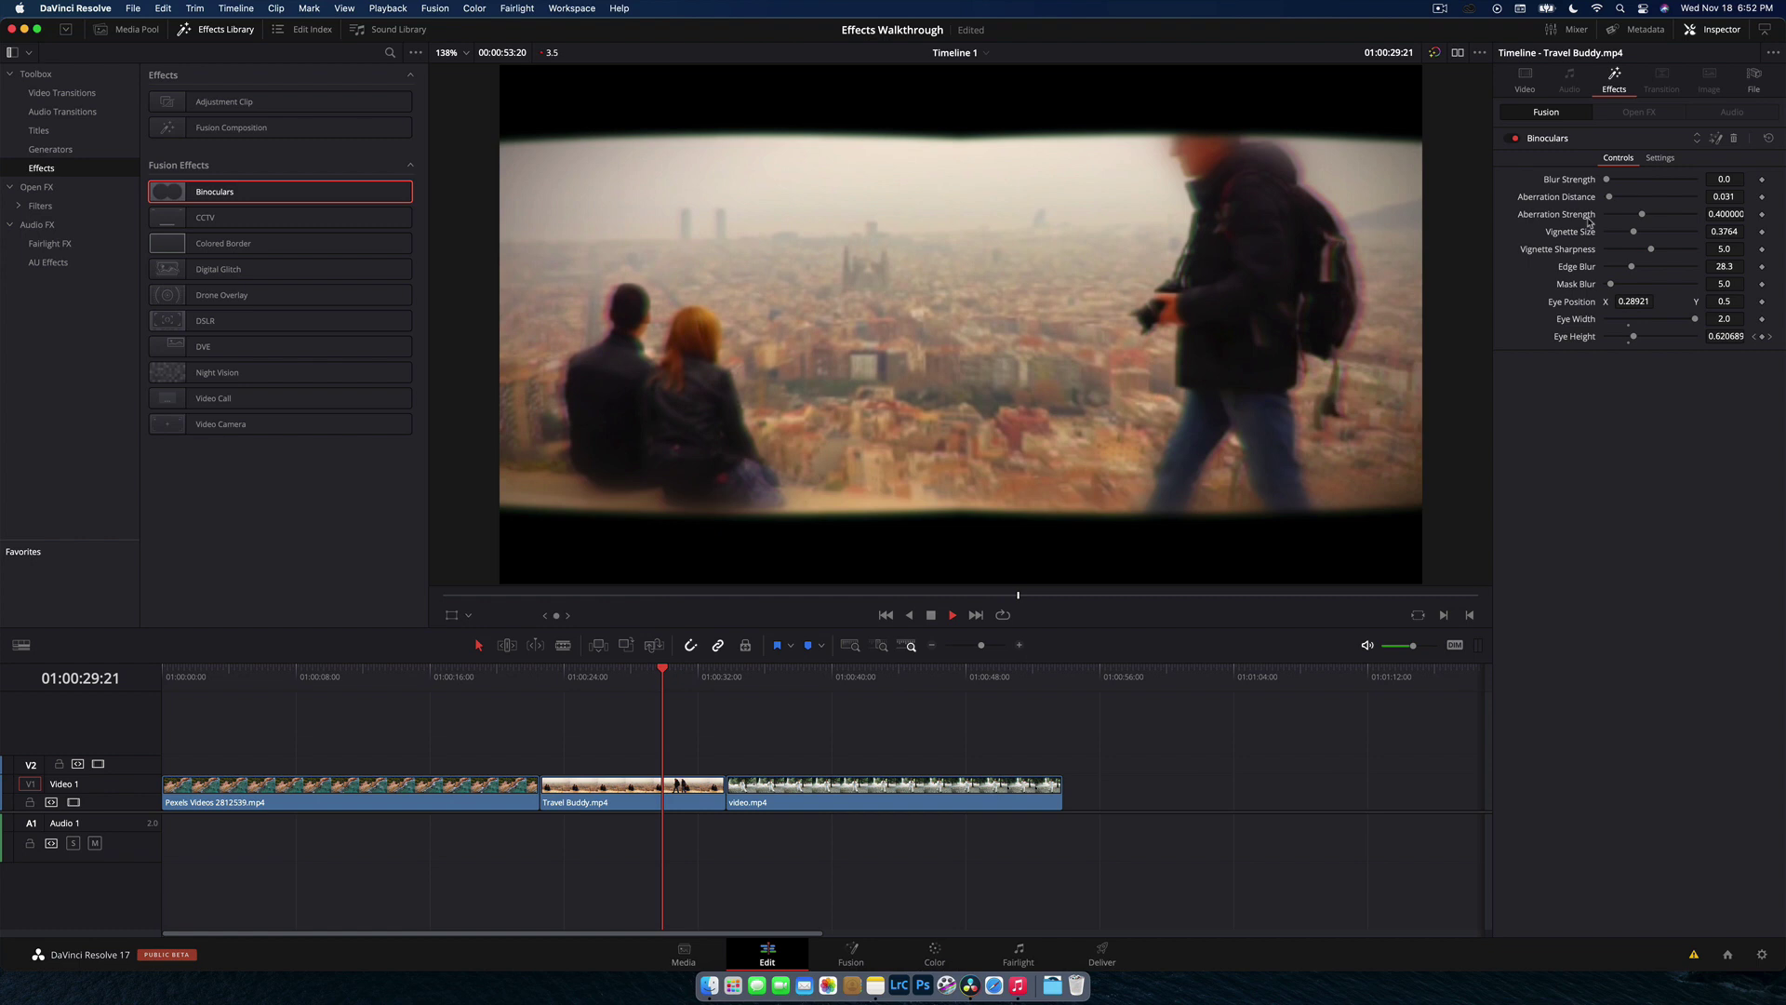
Step: Apply CCTV to the beach clip and change the Right Text caption to 'Recording'
click(205, 218)
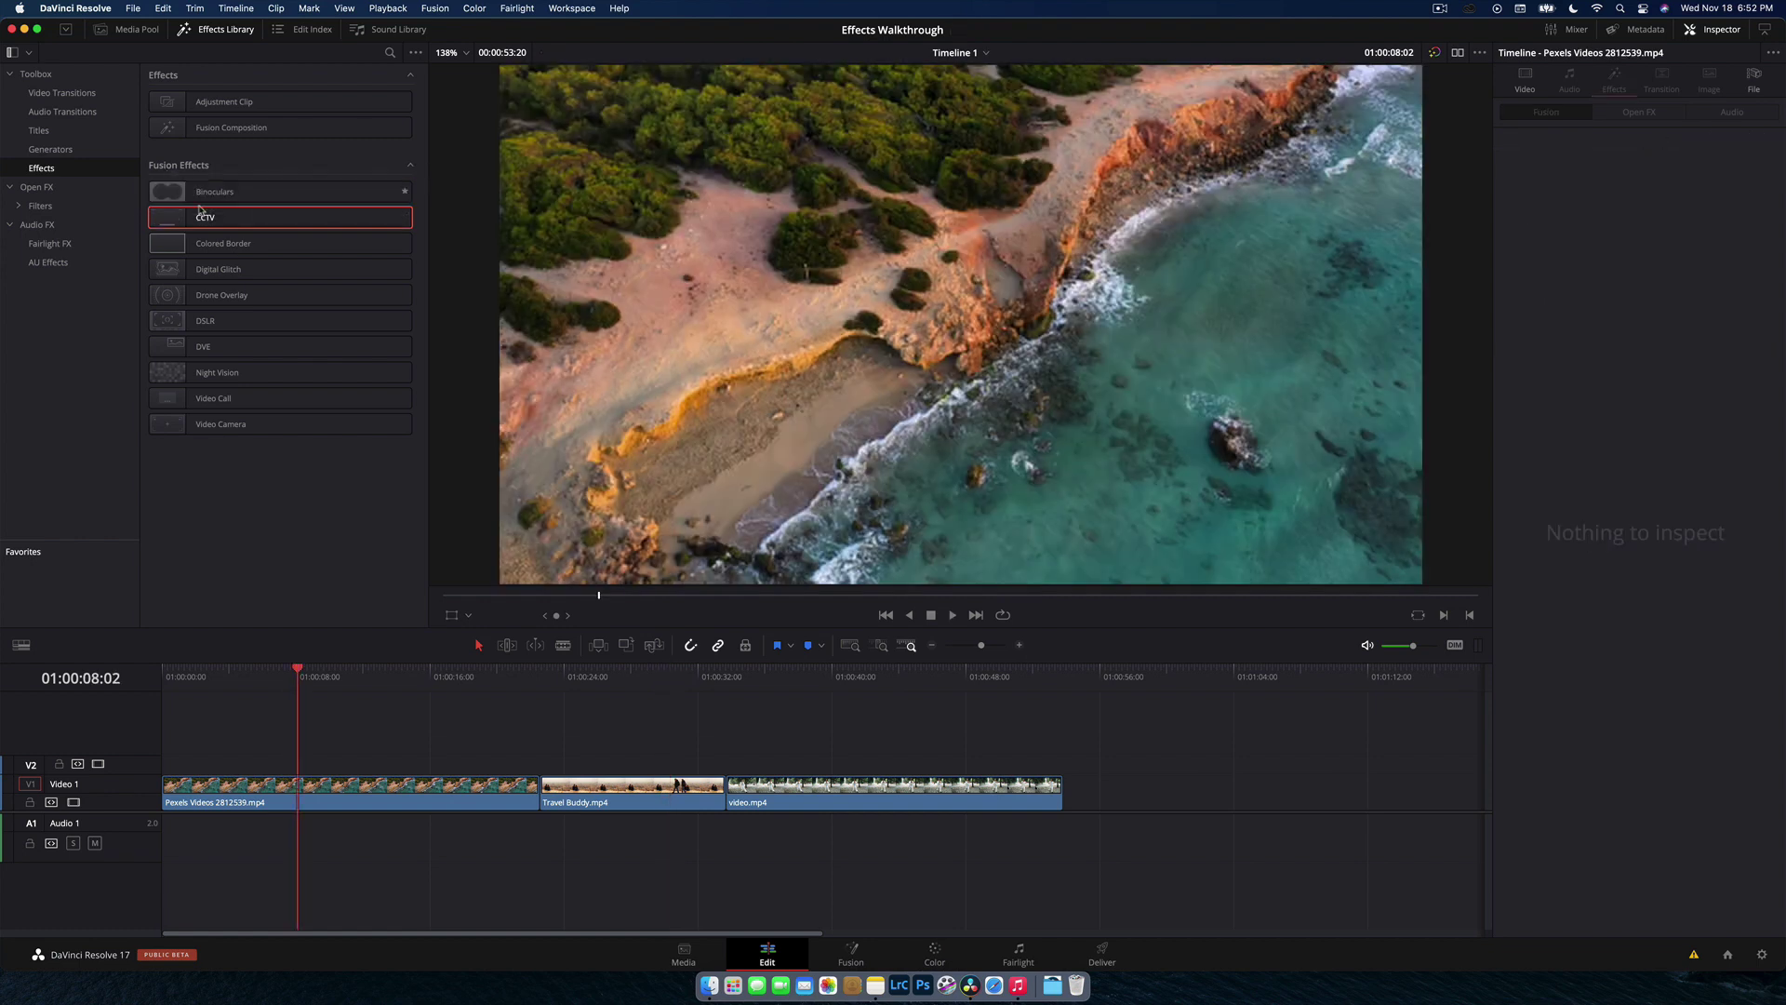
drag(206, 220, 279, 791)
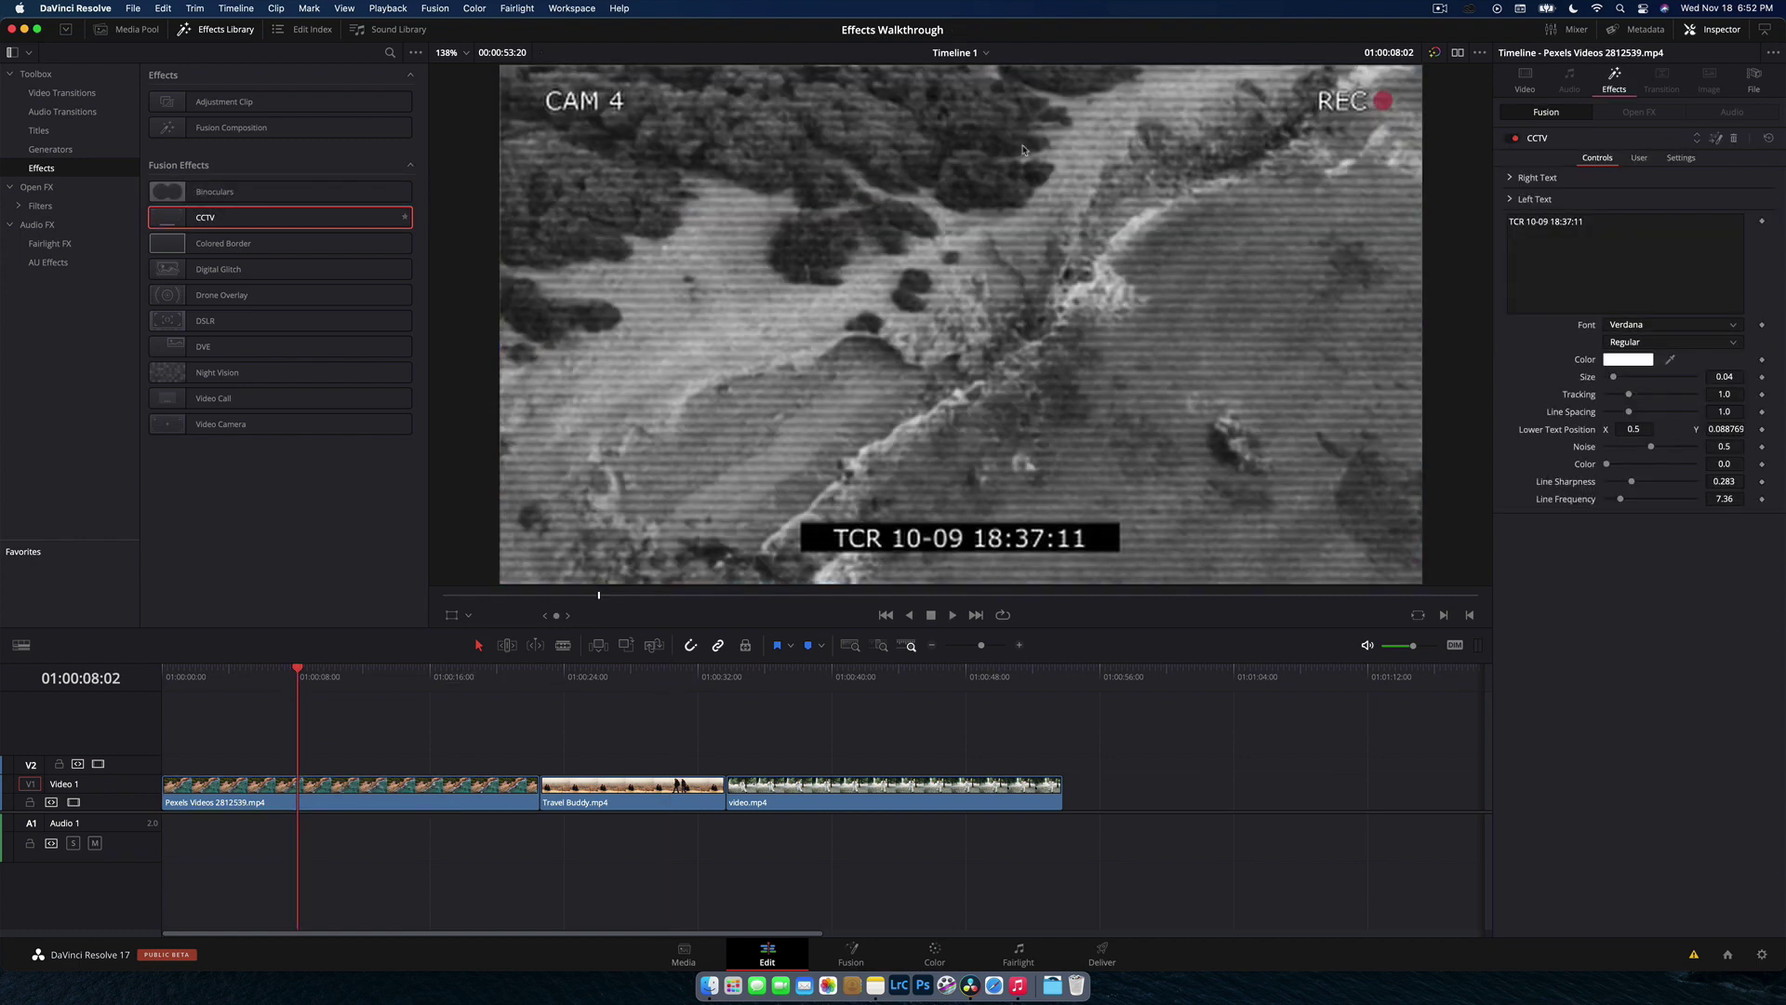
click(1511, 178)
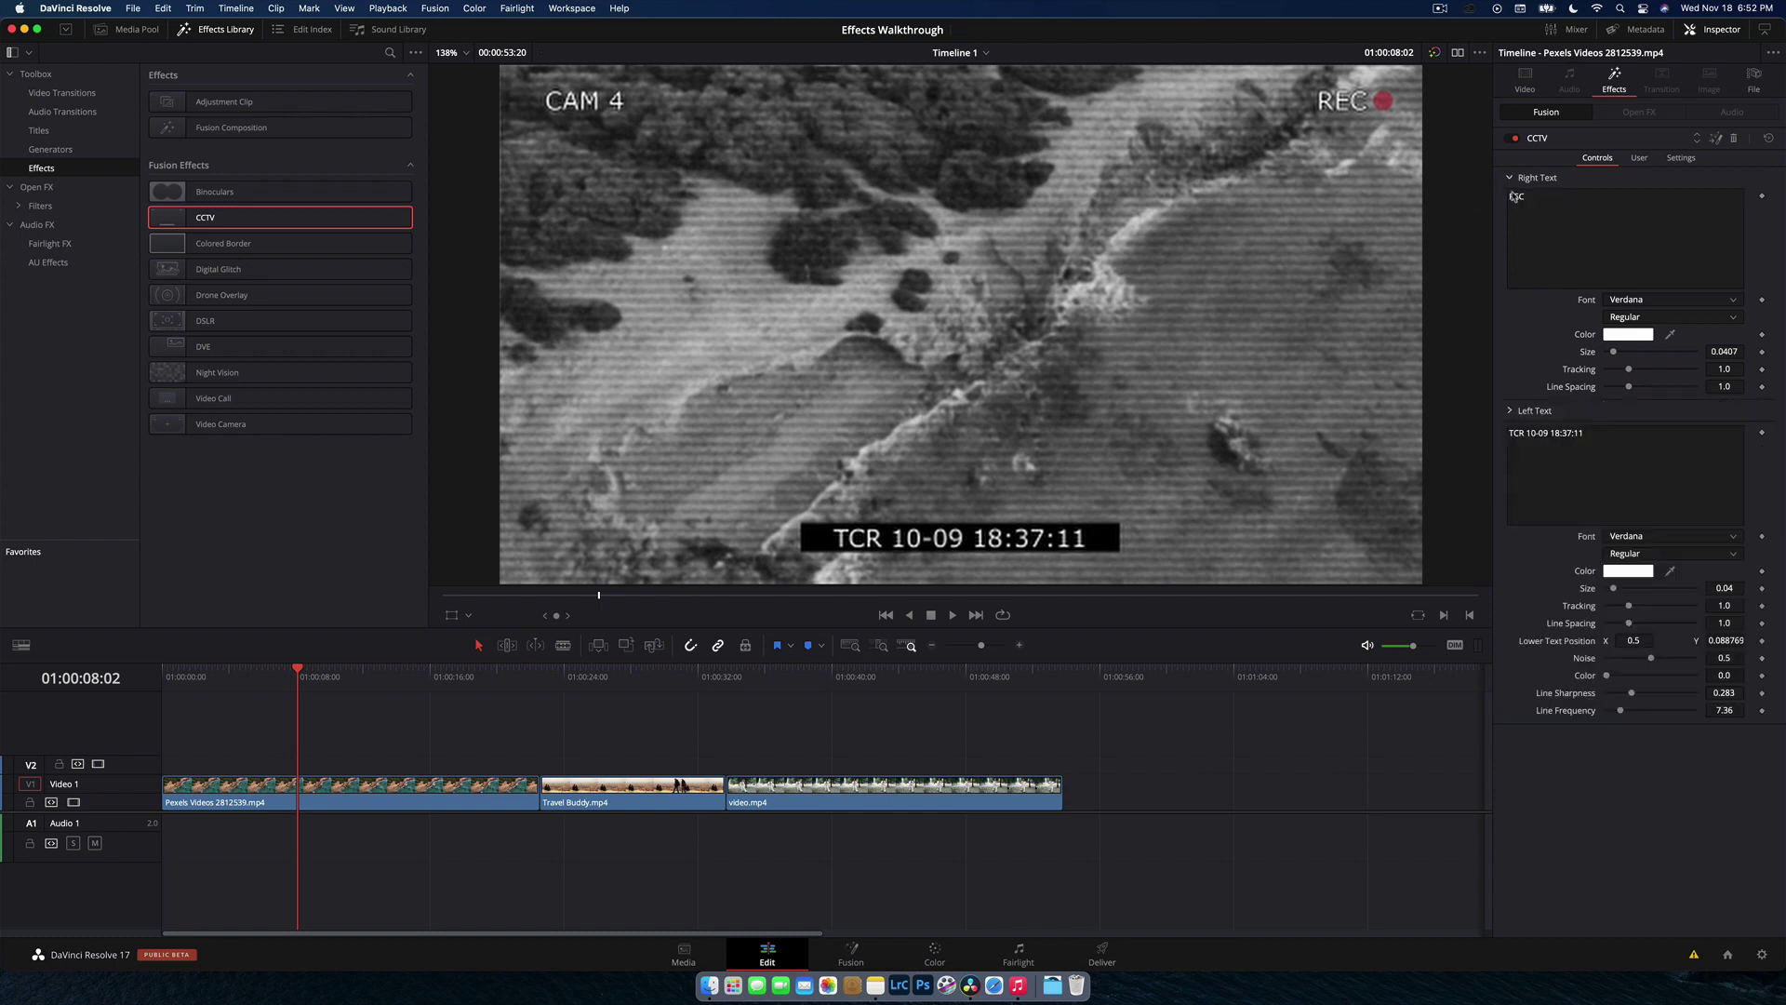
click(1511, 411)
double_click(1545, 190)
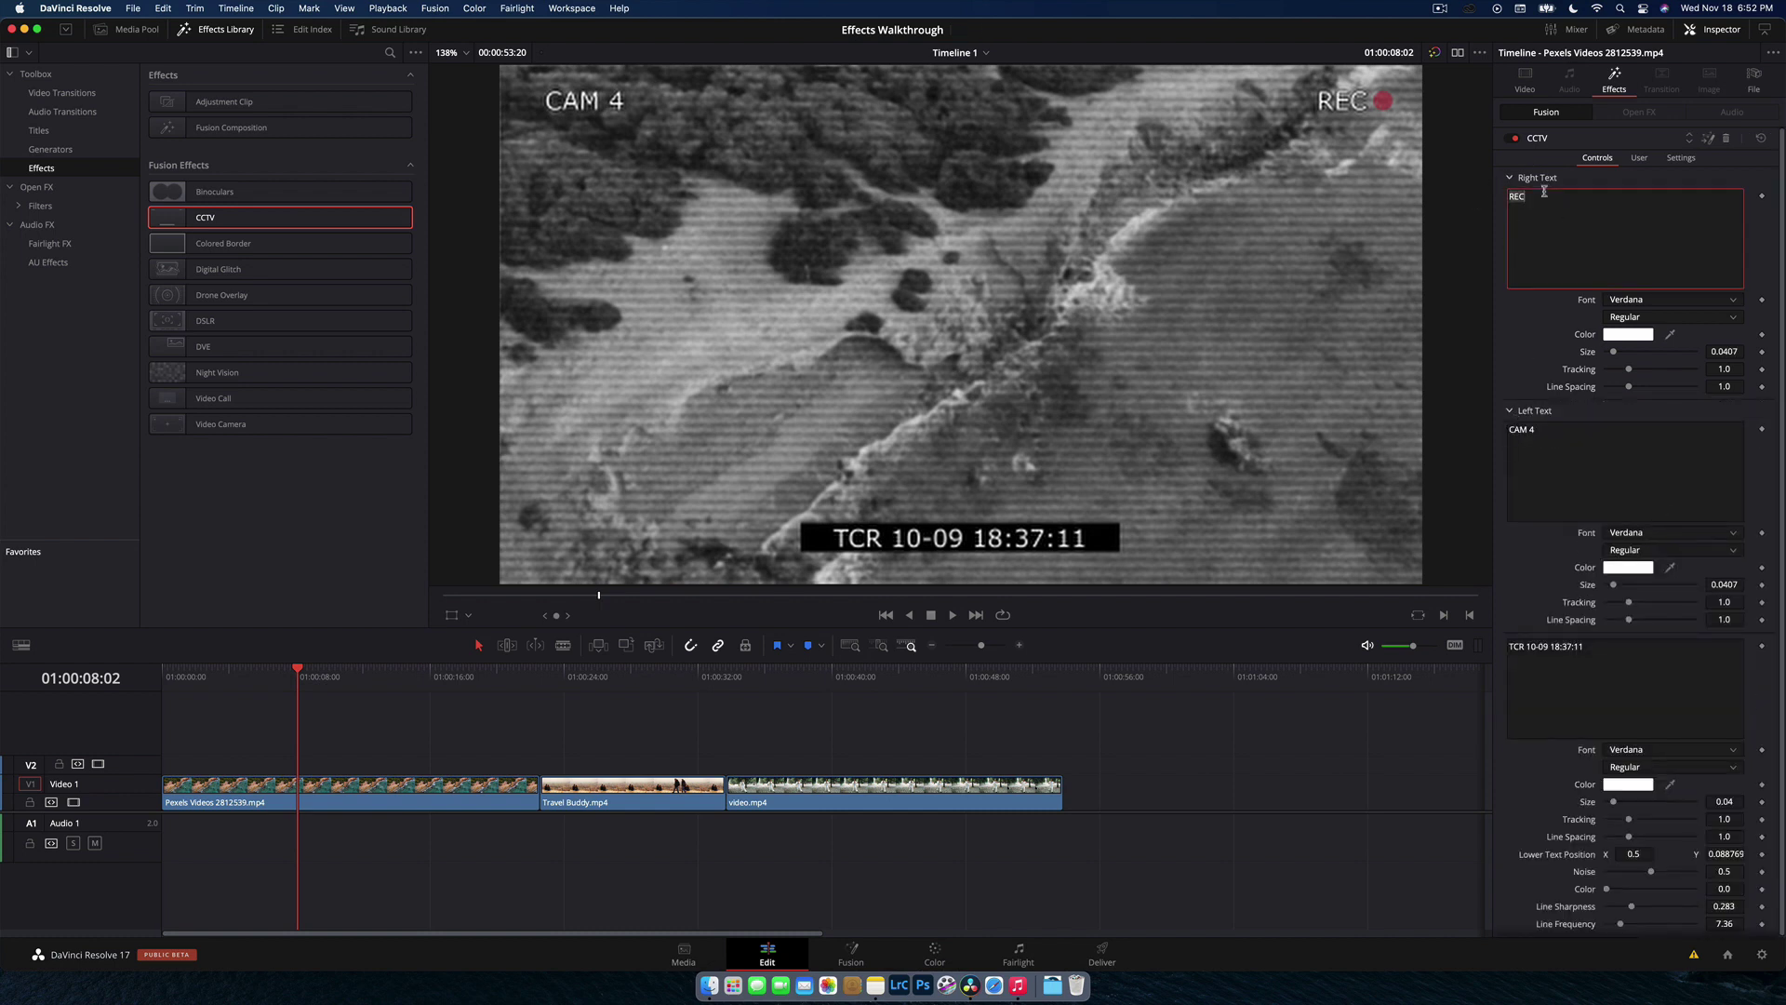
text(Recordimng)
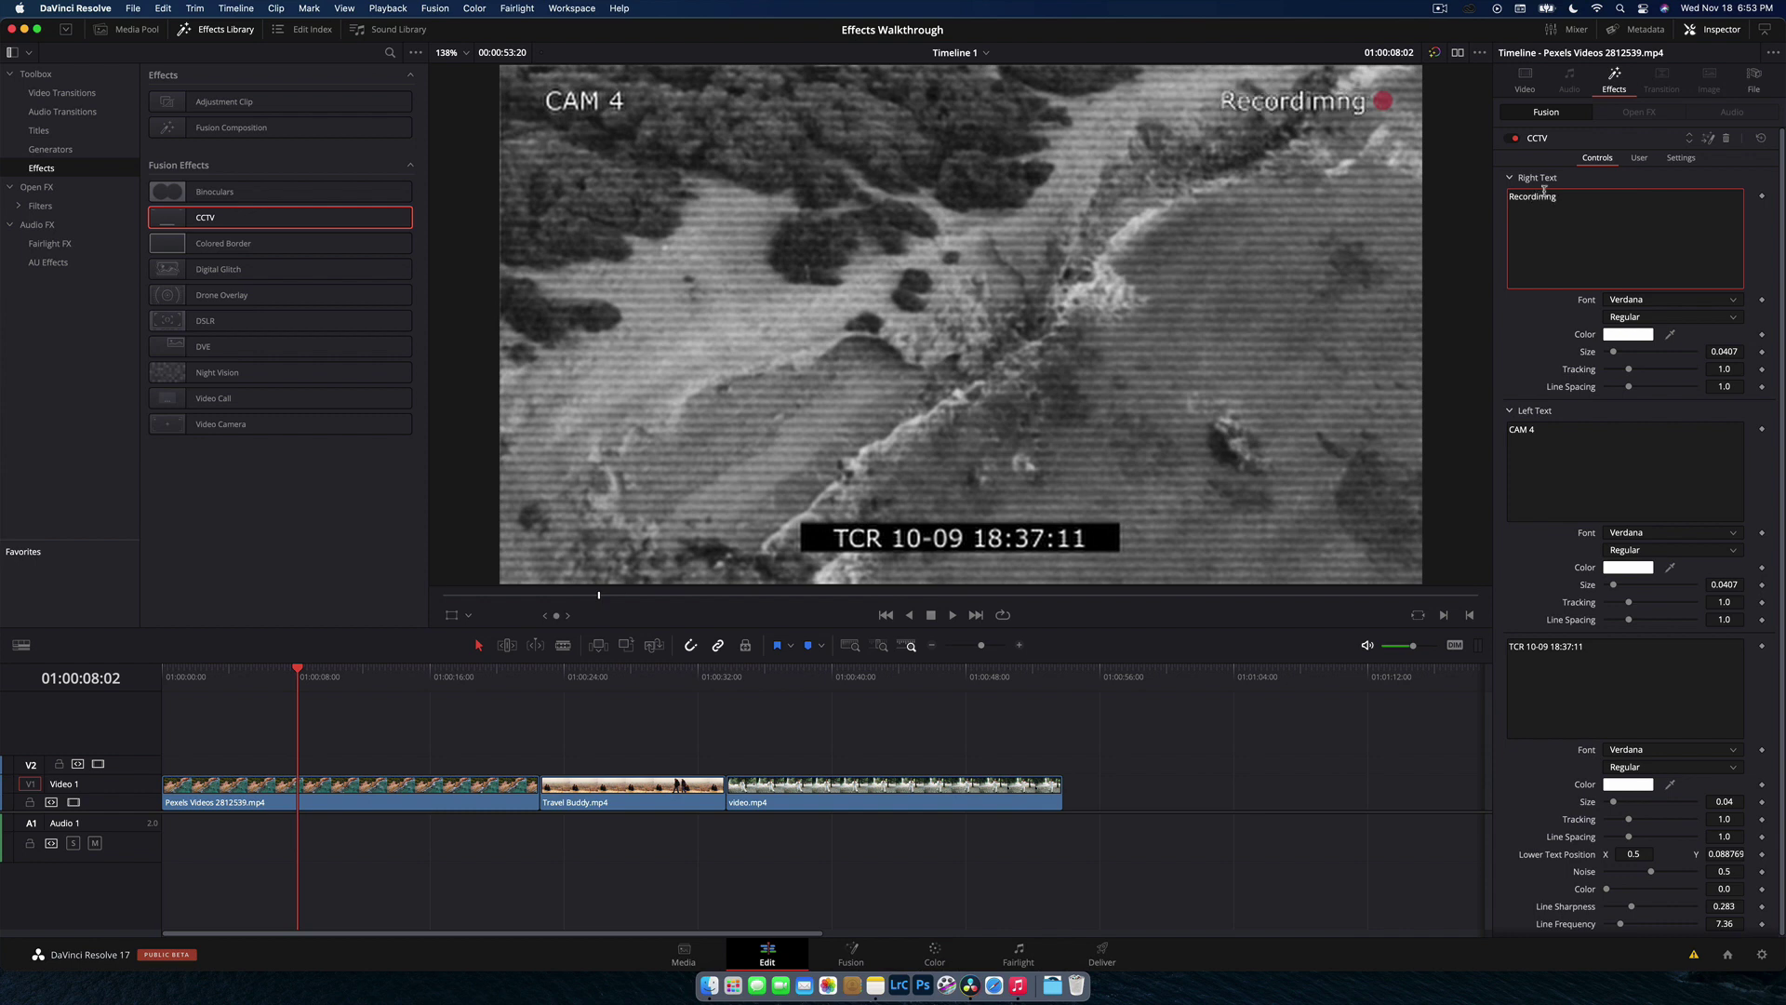
key(BackSpace)
key(BackSpace)
key(BackSpace)
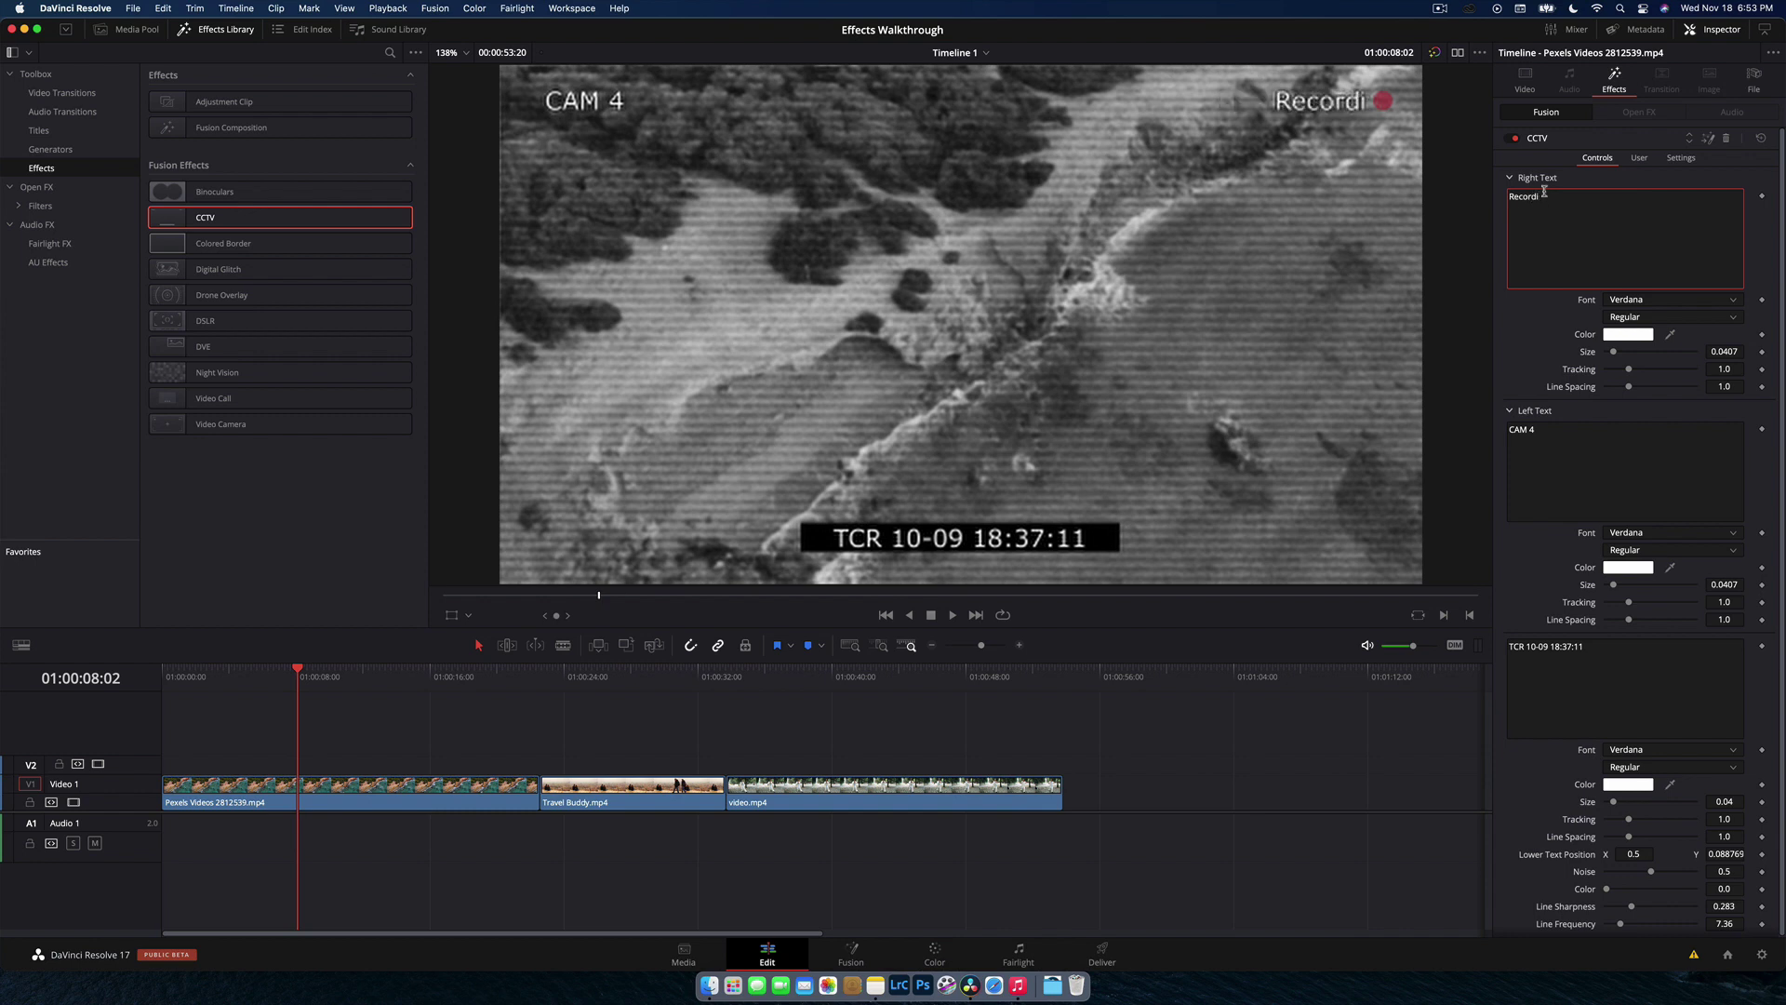
text(ng)
Step: Change the Left Text caption to 'Camera 4' and preview the captions
click(1541, 429)
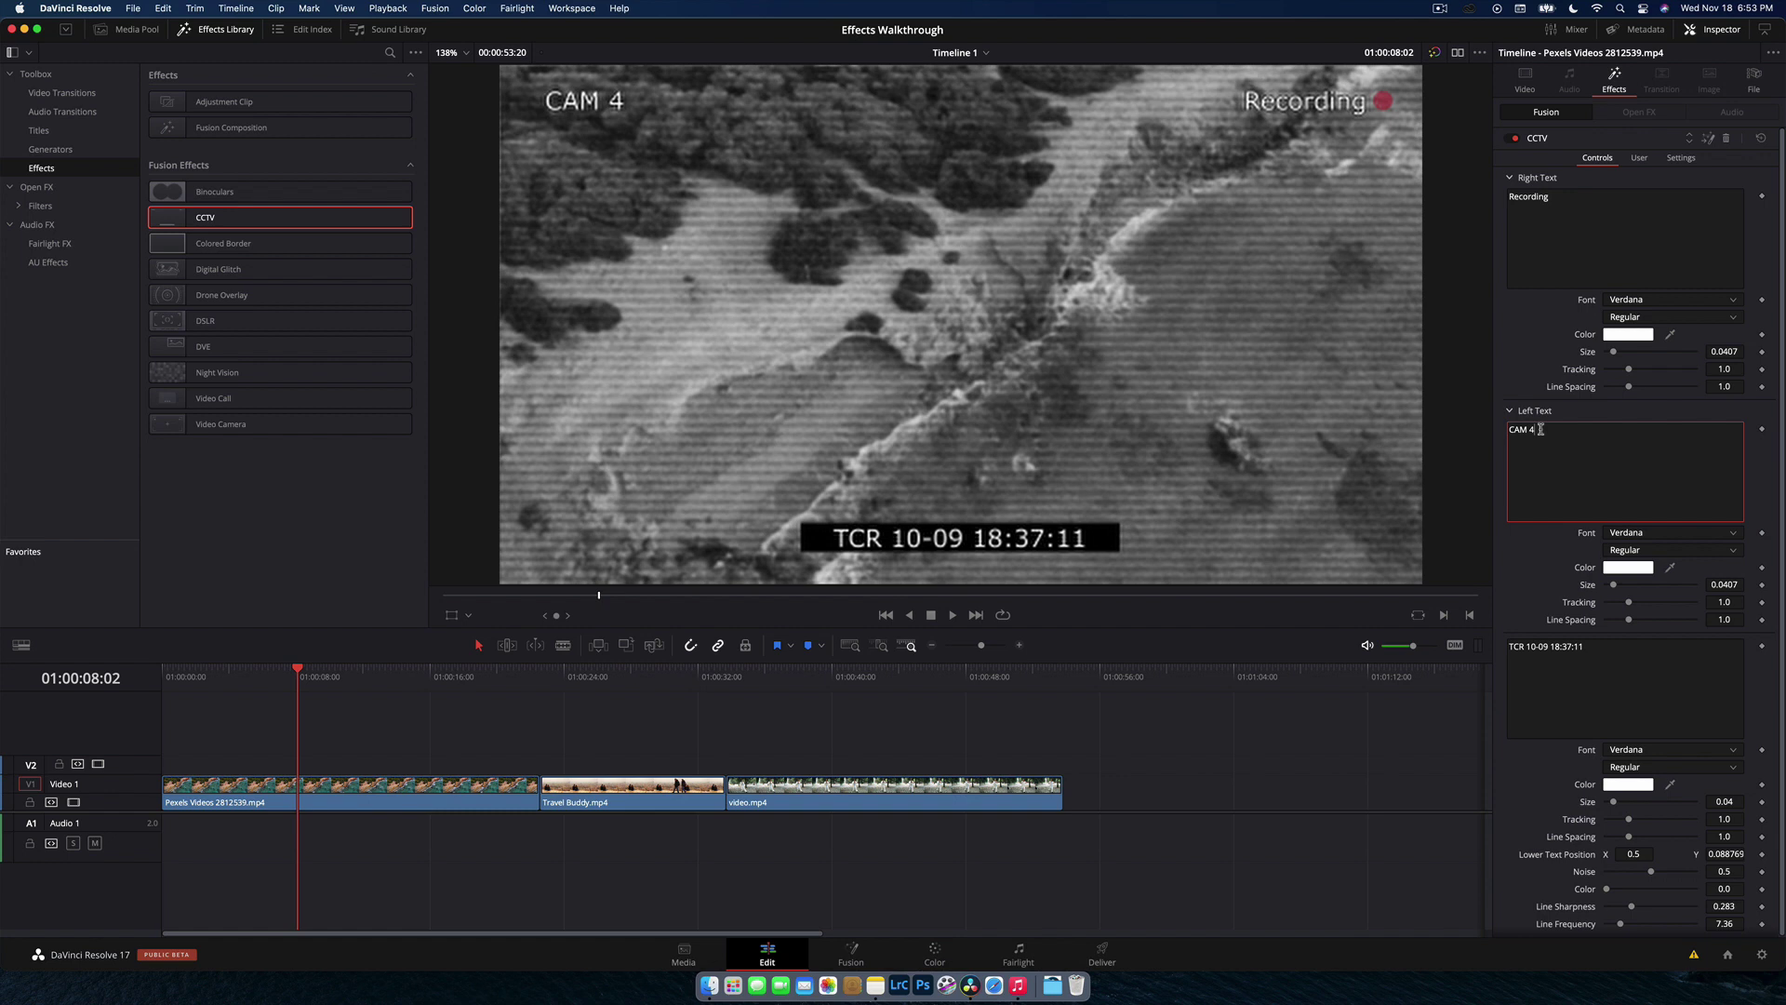
key(BackSpace)
key(BackSpace)
key(BackSpace)
key(BackSpace)
text(amera 4)
key(space)
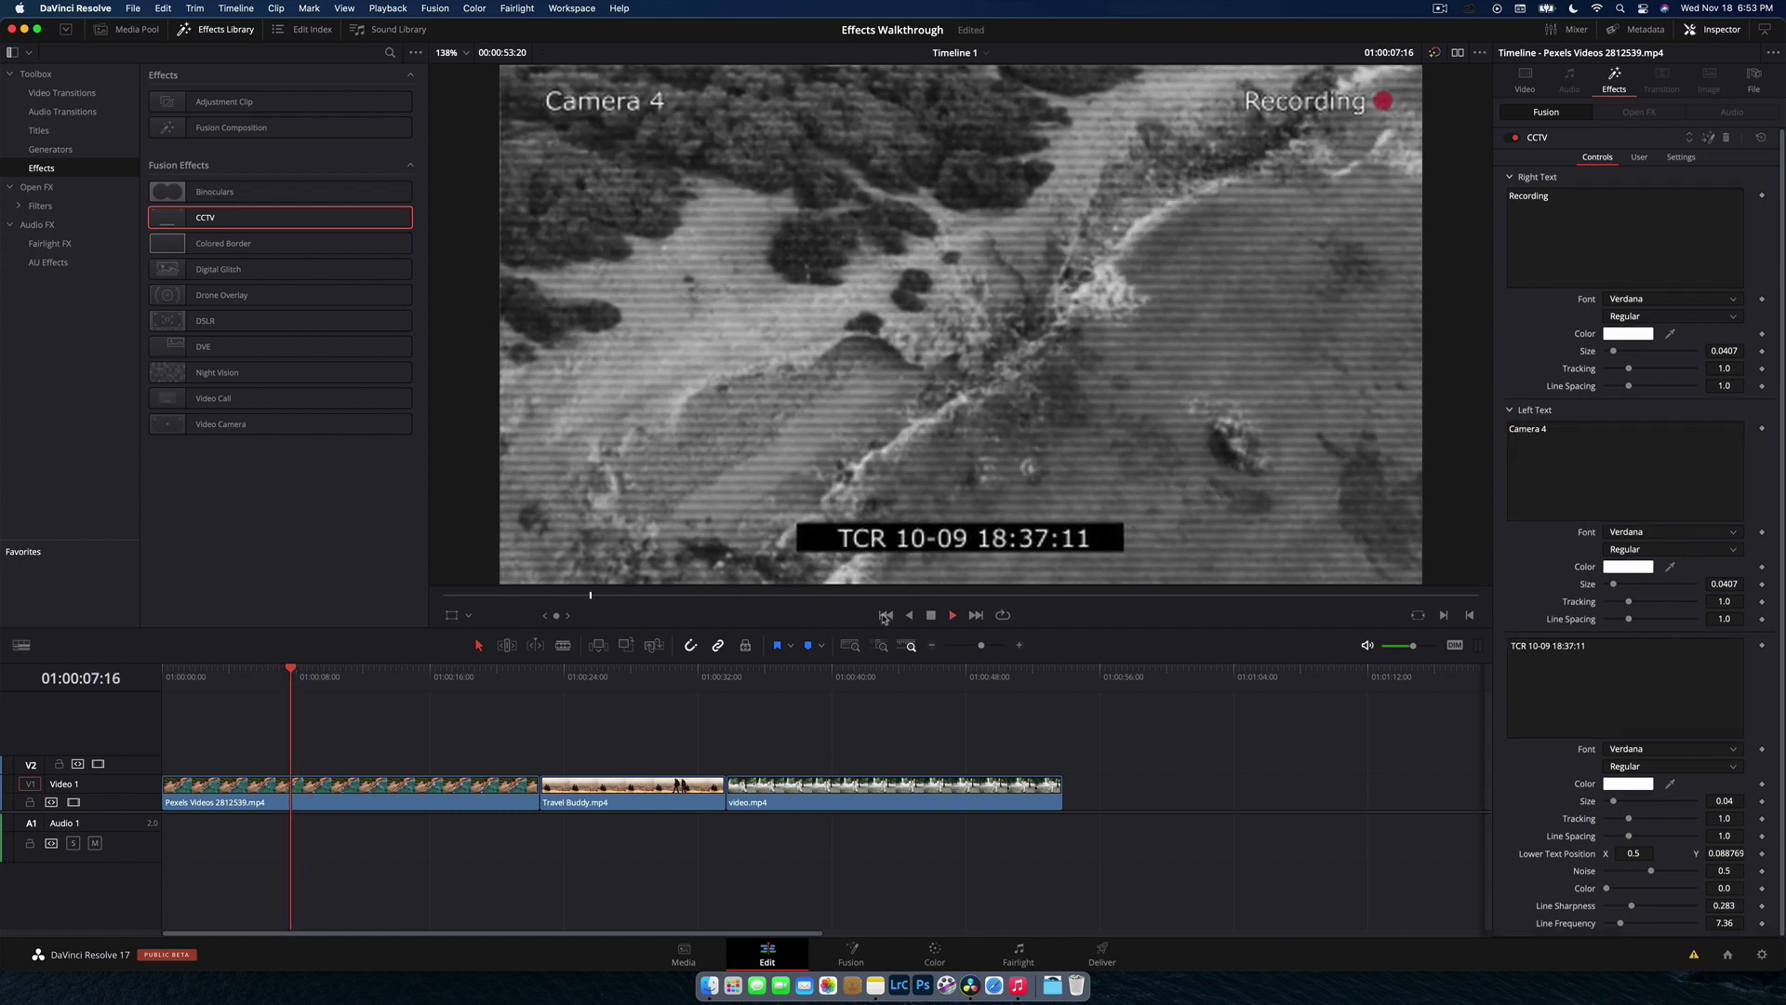
key(space)
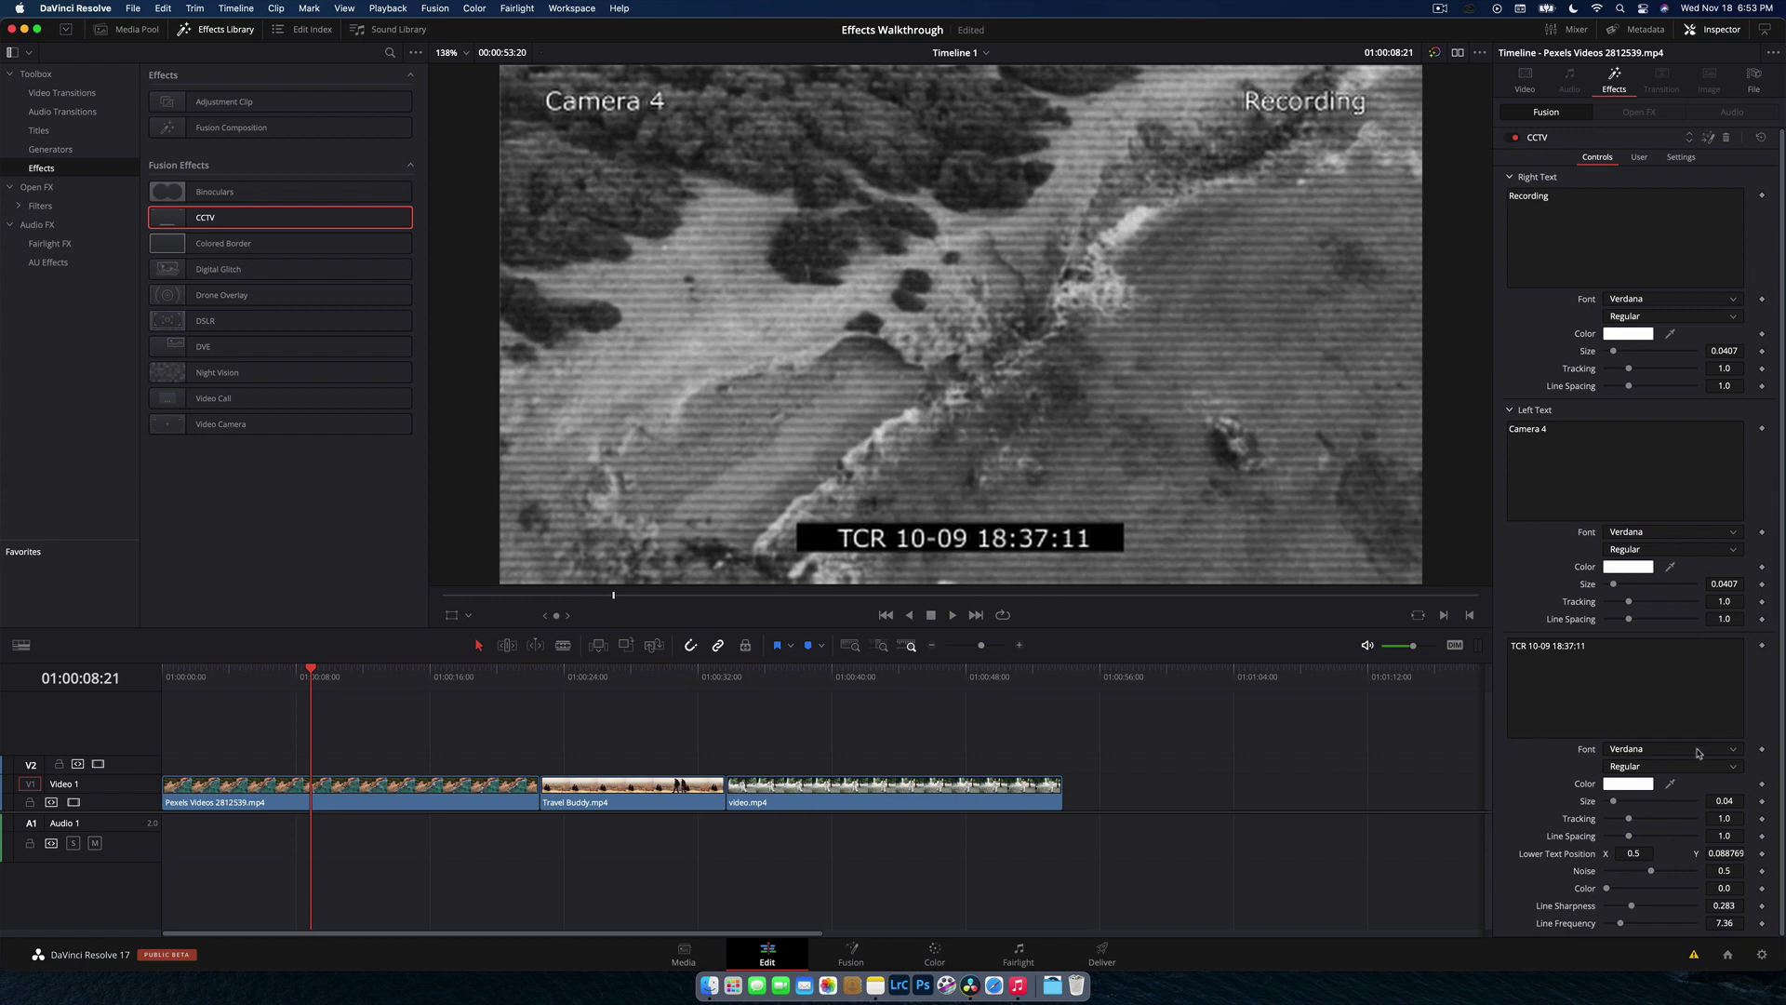
Step: Set the timecode font to Times and enlarge its size to 0.0551
click(1698, 753)
click(1665, 674)
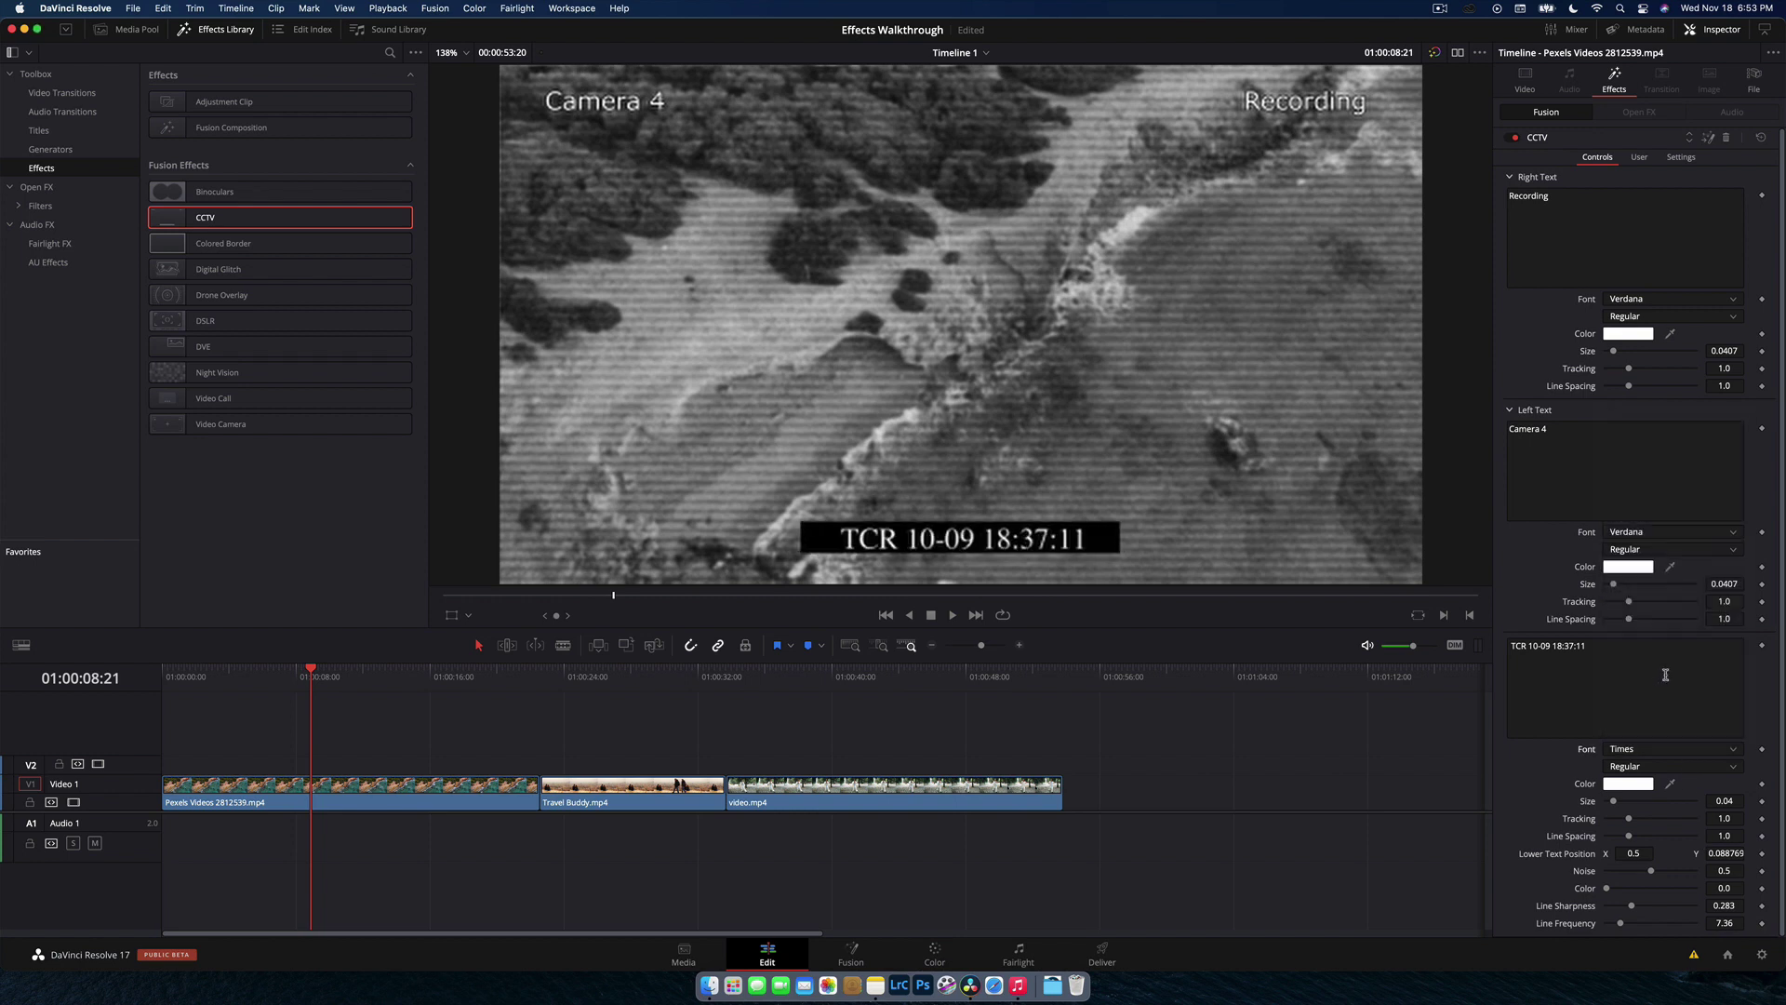
click(1723, 650)
scroll(896, 488, down, 2)
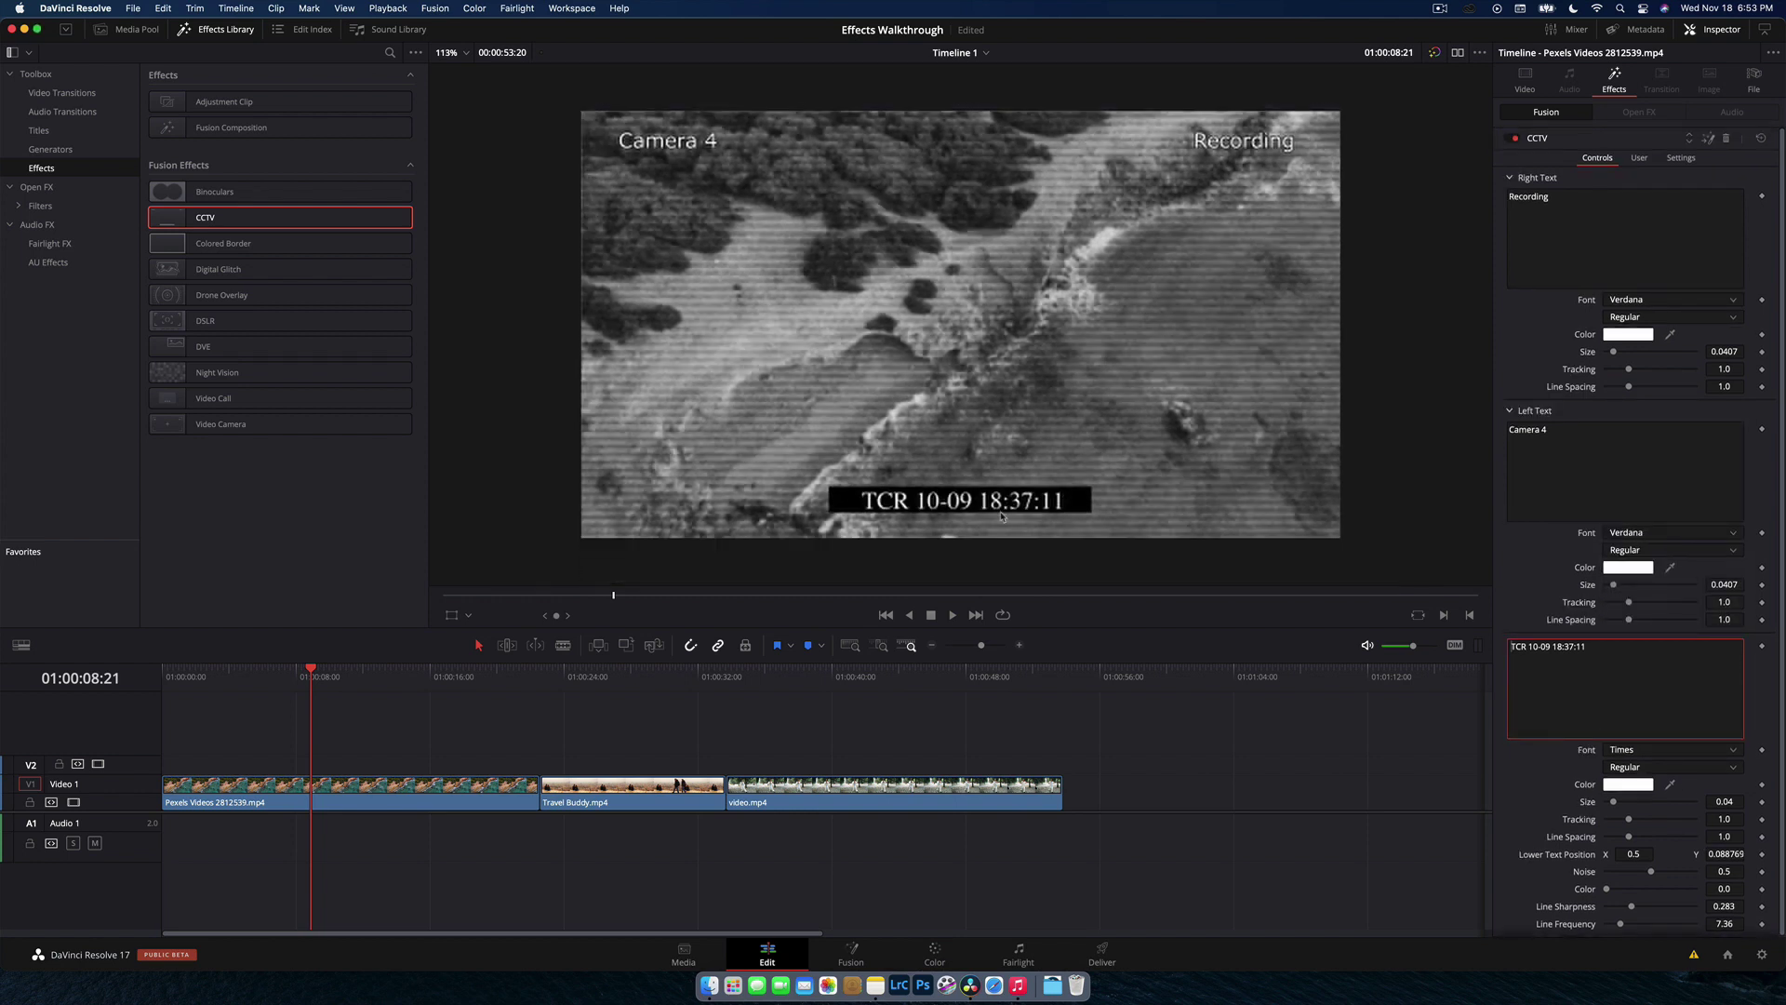
drag(1628, 798, 1615, 806)
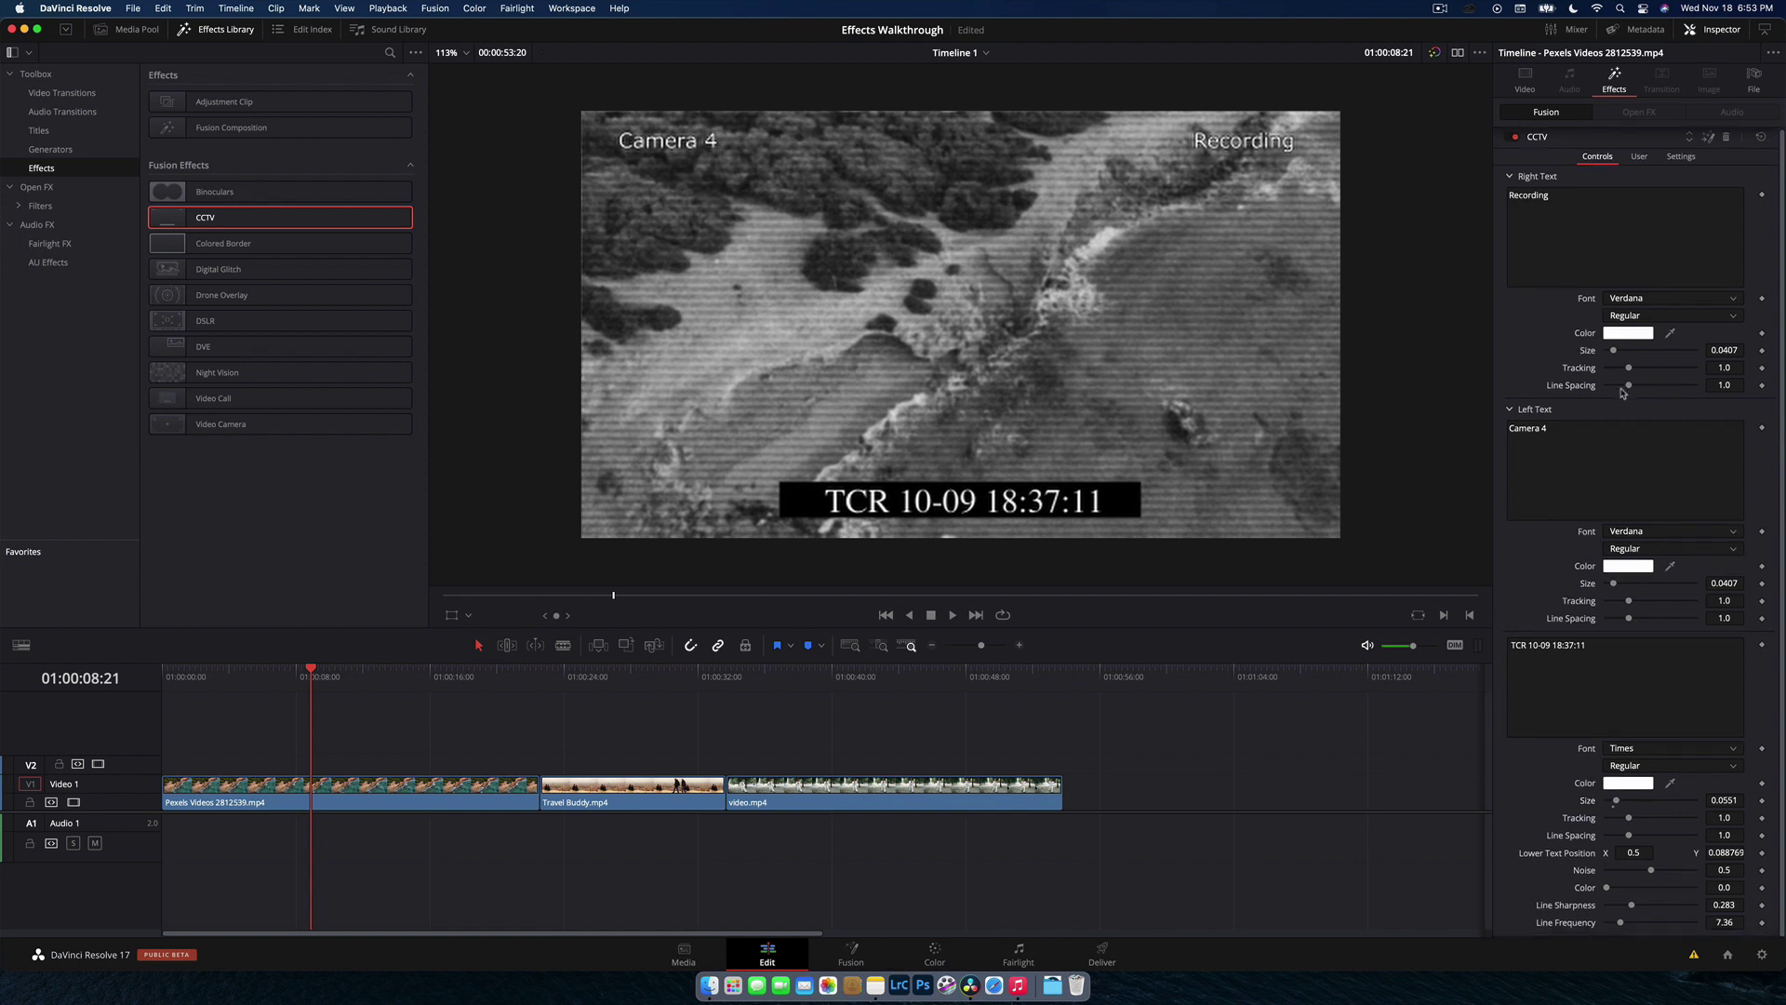
Step: Collapse the Right and Left Text sections and turn the timecode text red
click(1511, 194)
click(1510, 177)
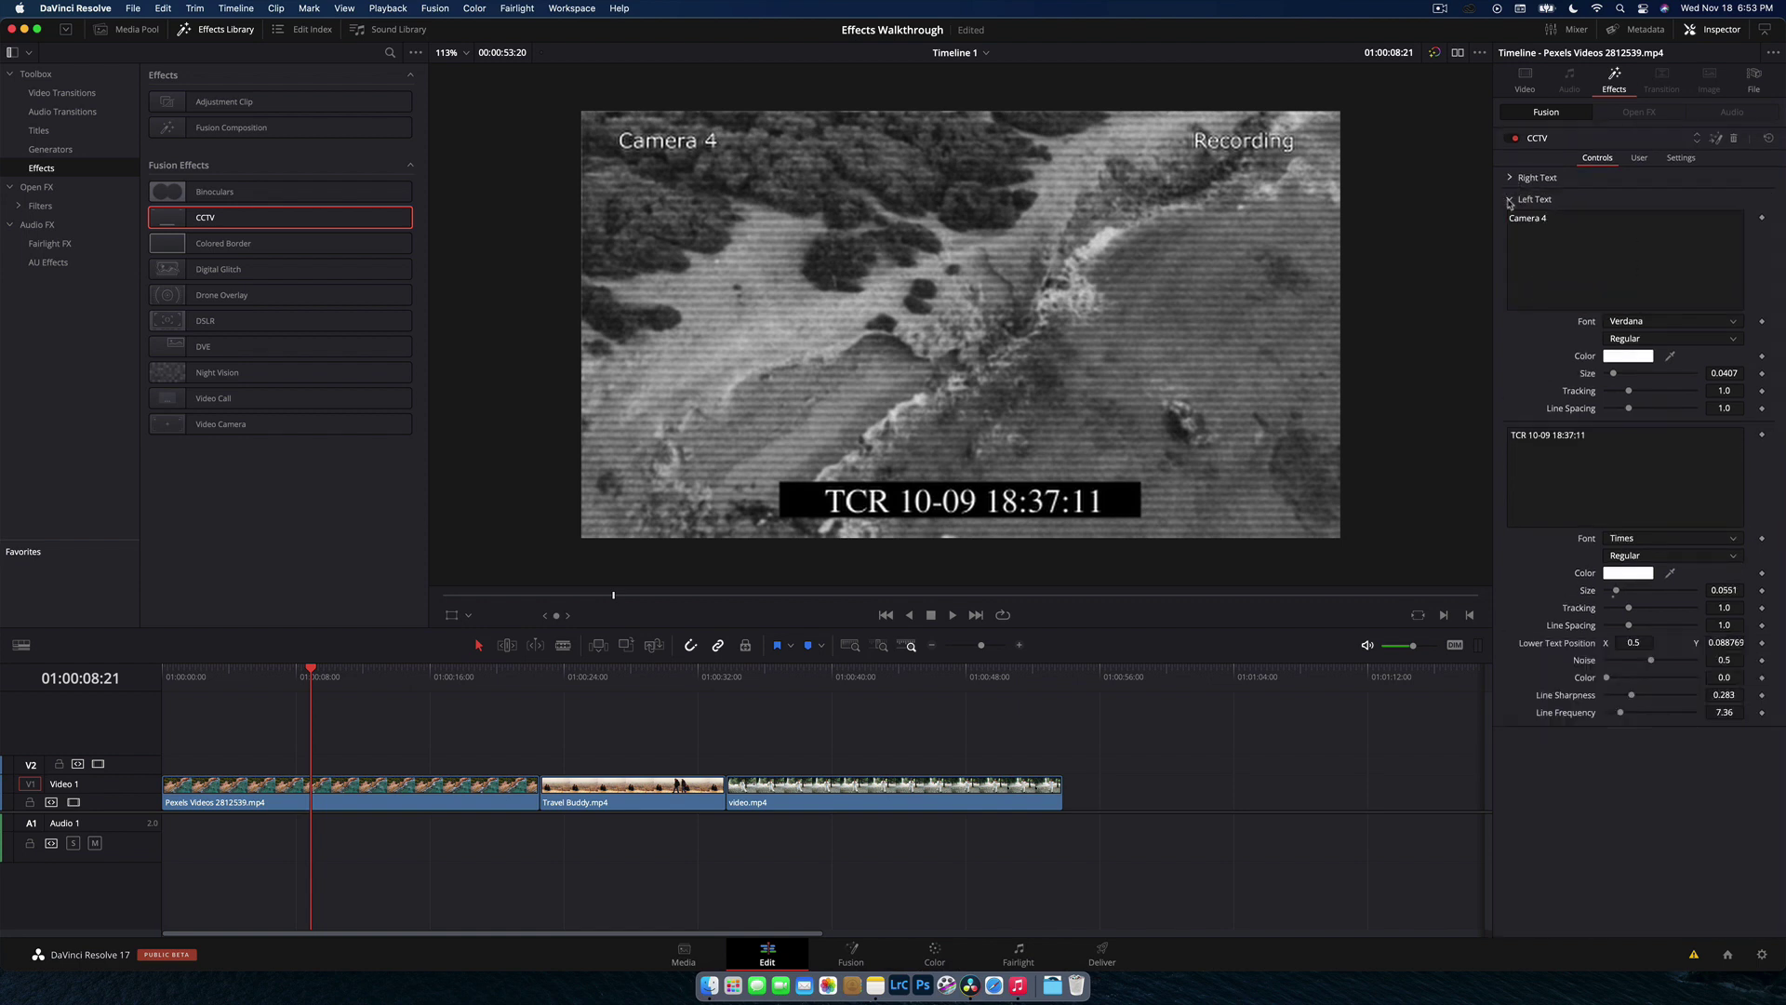
click(1511, 200)
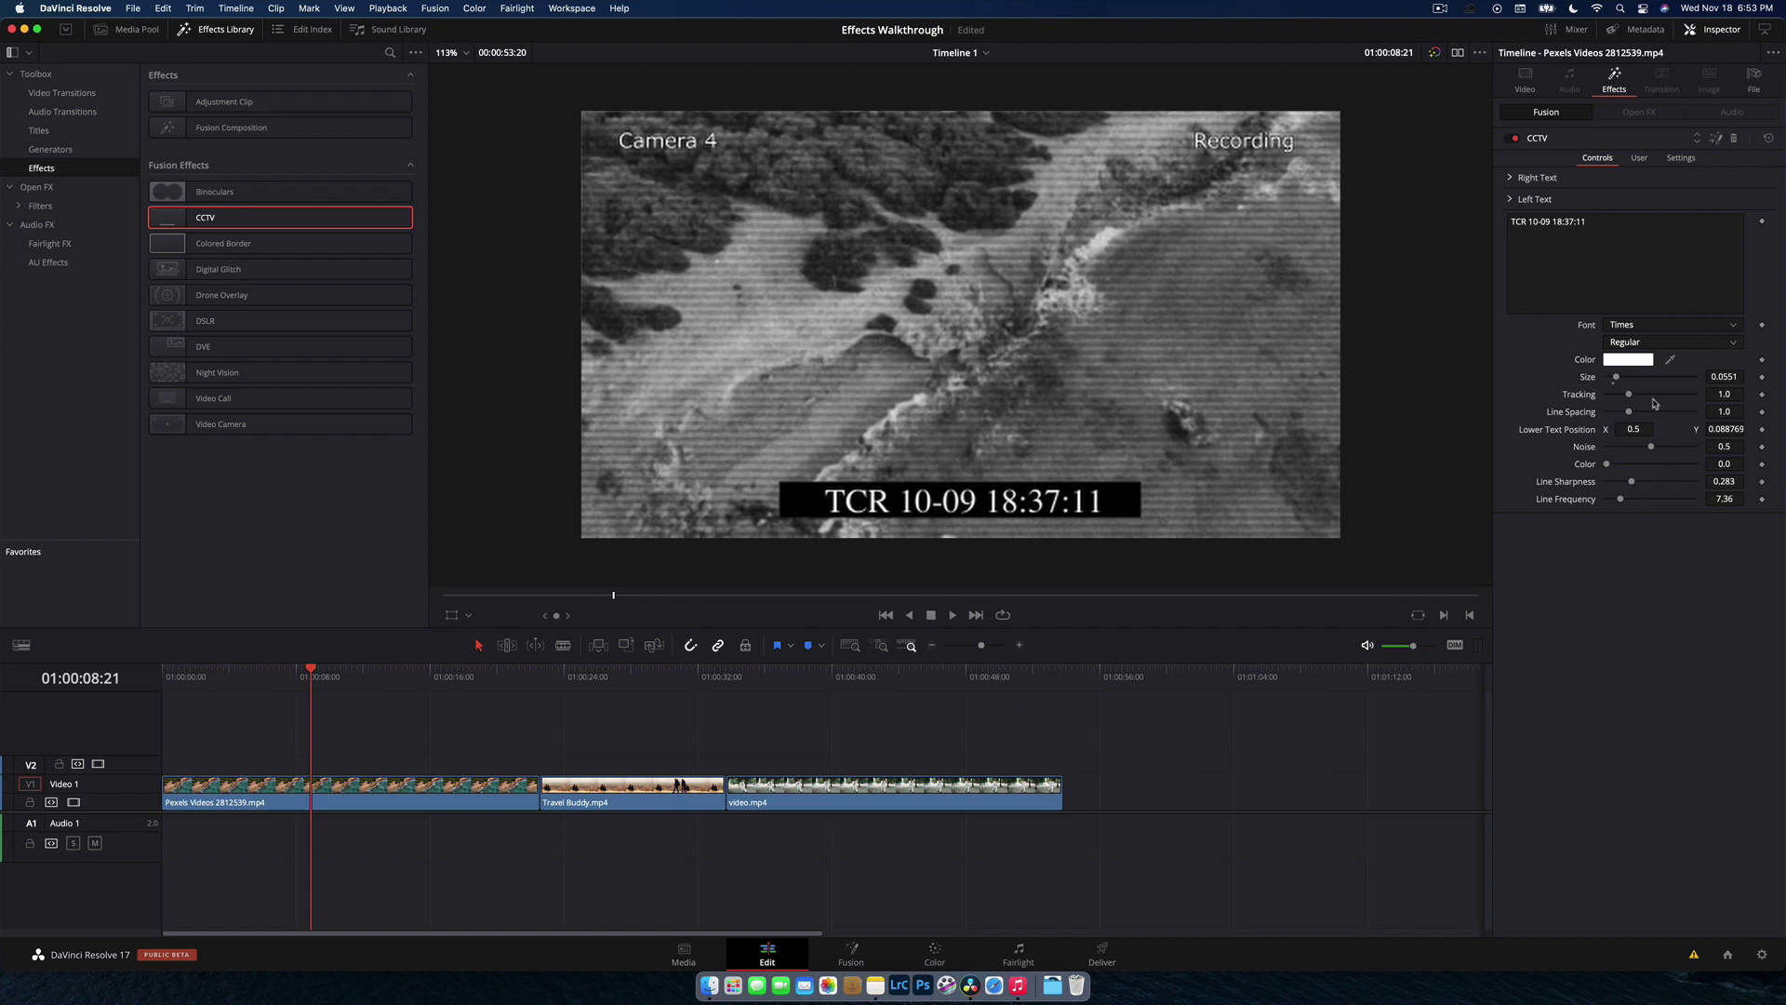
click(1628, 360)
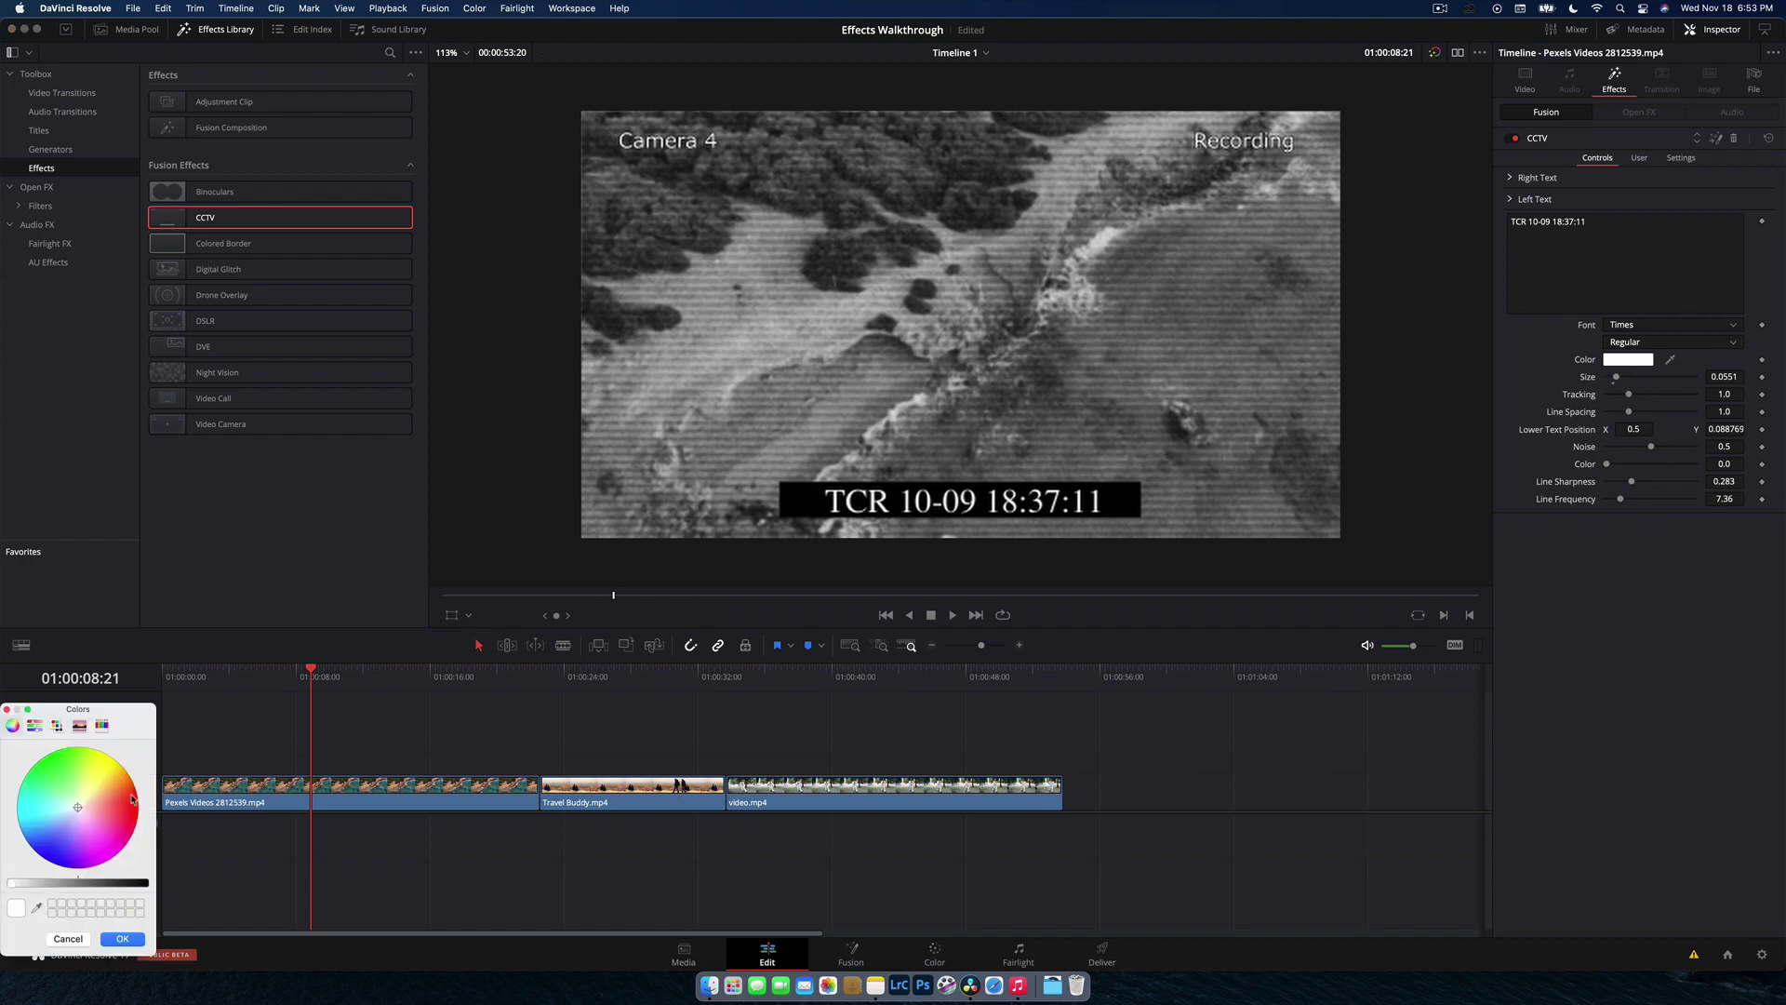
click(133, 797)
click(122, 939)
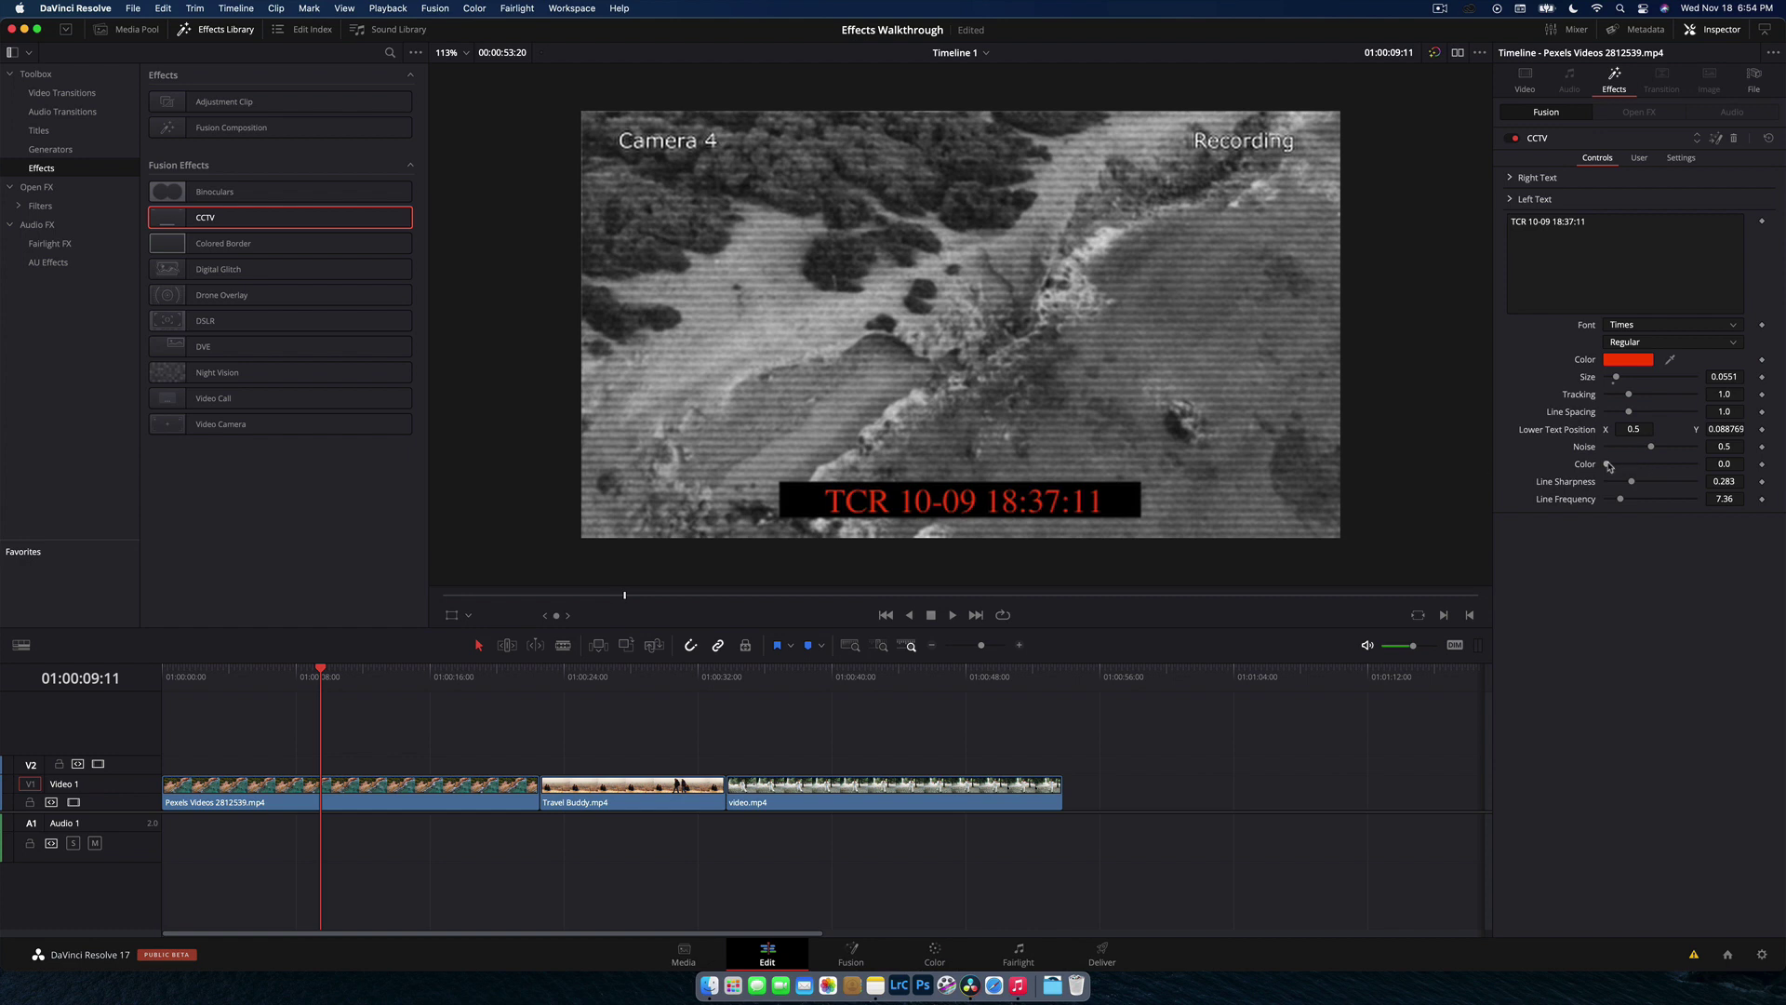
Step: Raise Color, Line Sharpness to 0.409 and Line Frequency to 17.17, then preview
drag(1608, 467, 1639, 474)
drag(1631, 482, 1662, 416)
key(space)
key(space)
key(space)
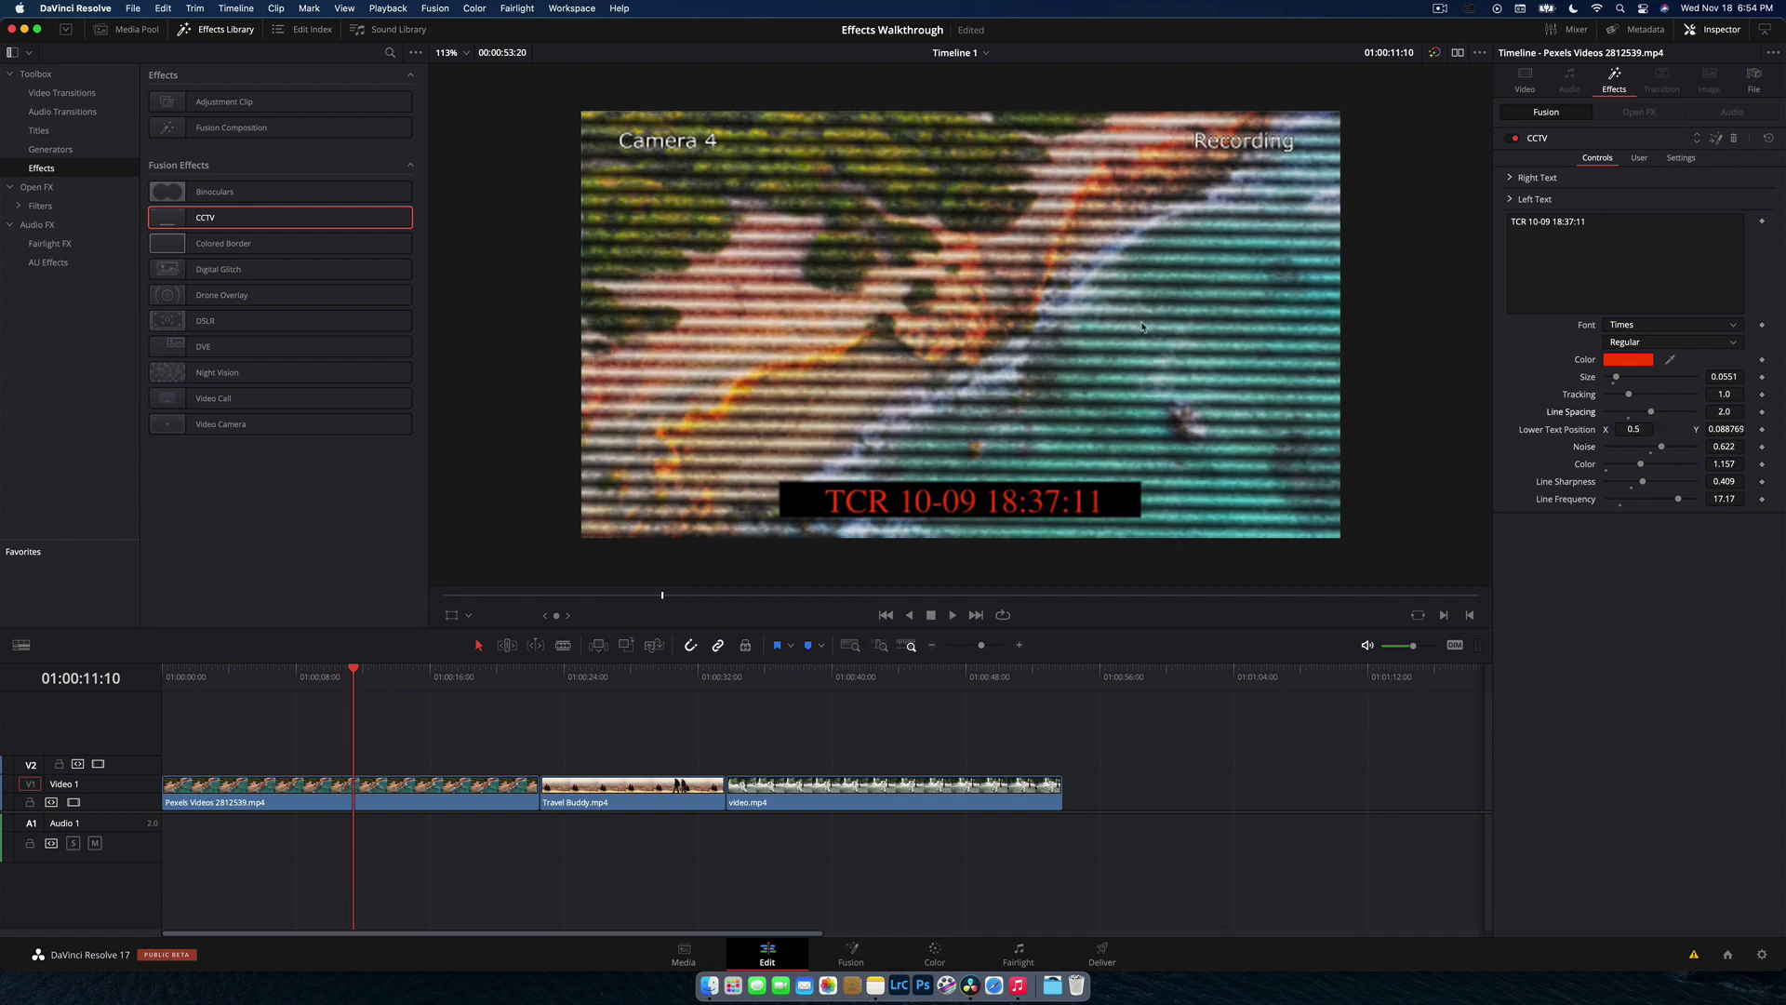
Step: Replace CCTV with a Colored Border on video.mp4, adjusting Border Width to -0.038
click(1735, 140)
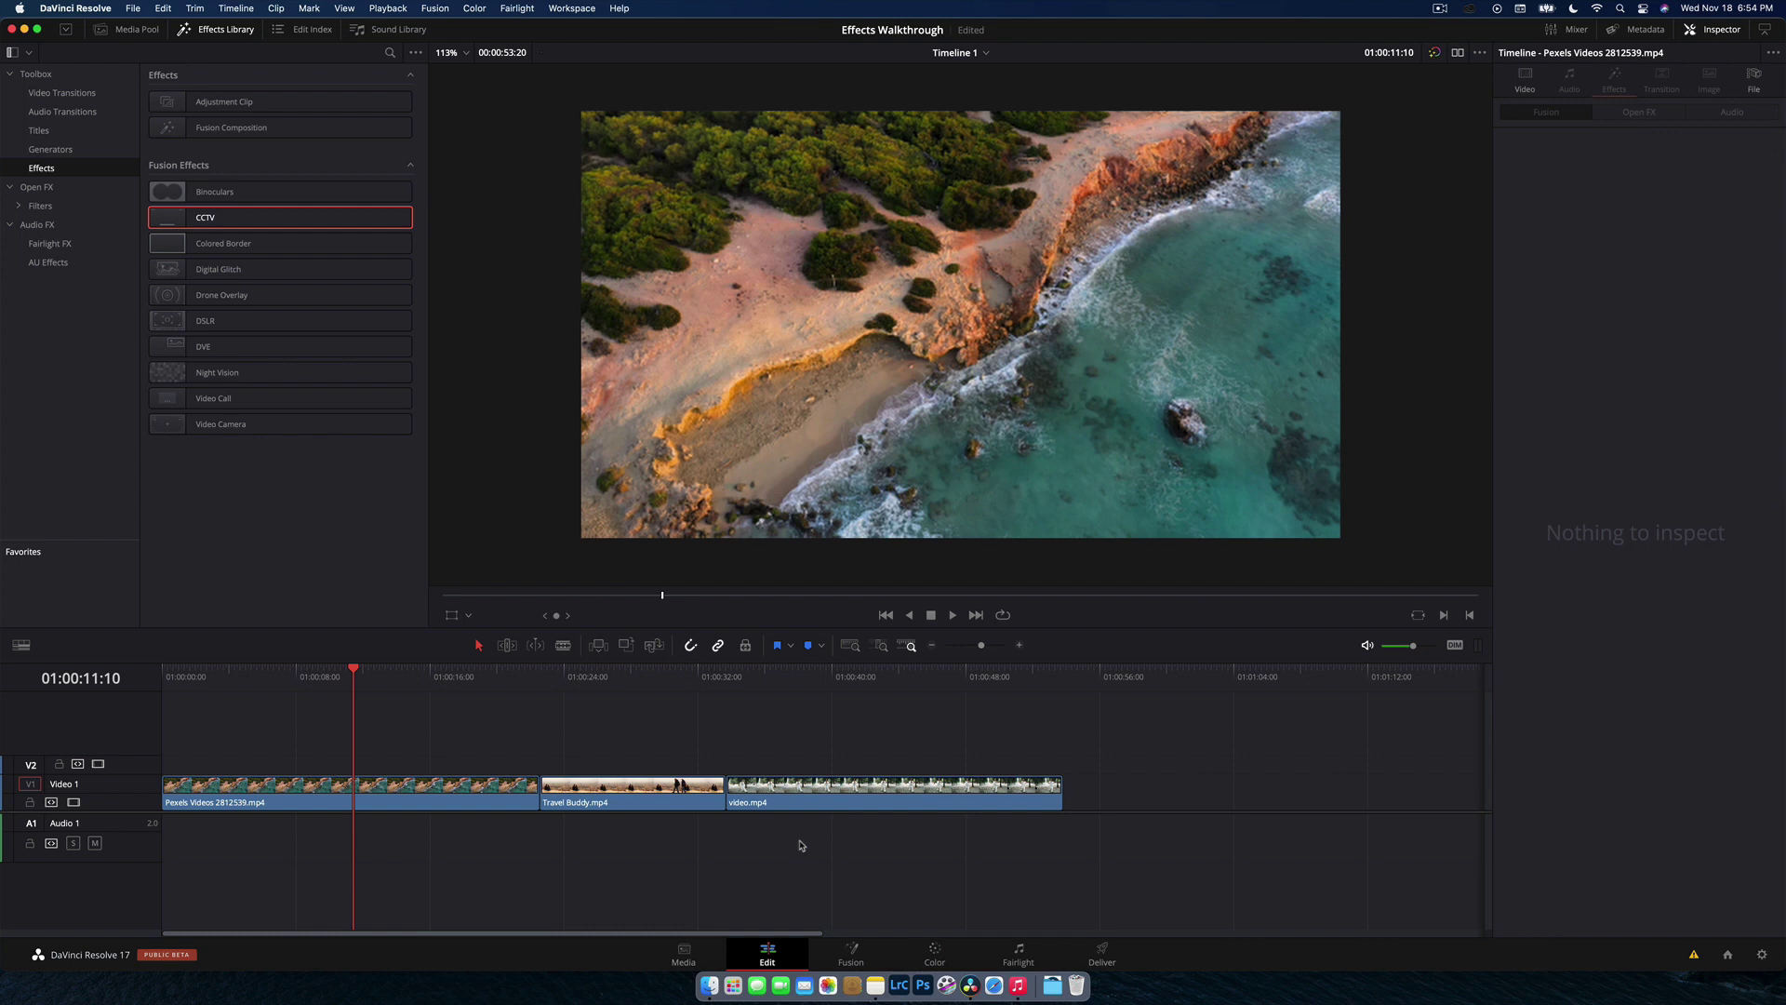
click(832, 673)
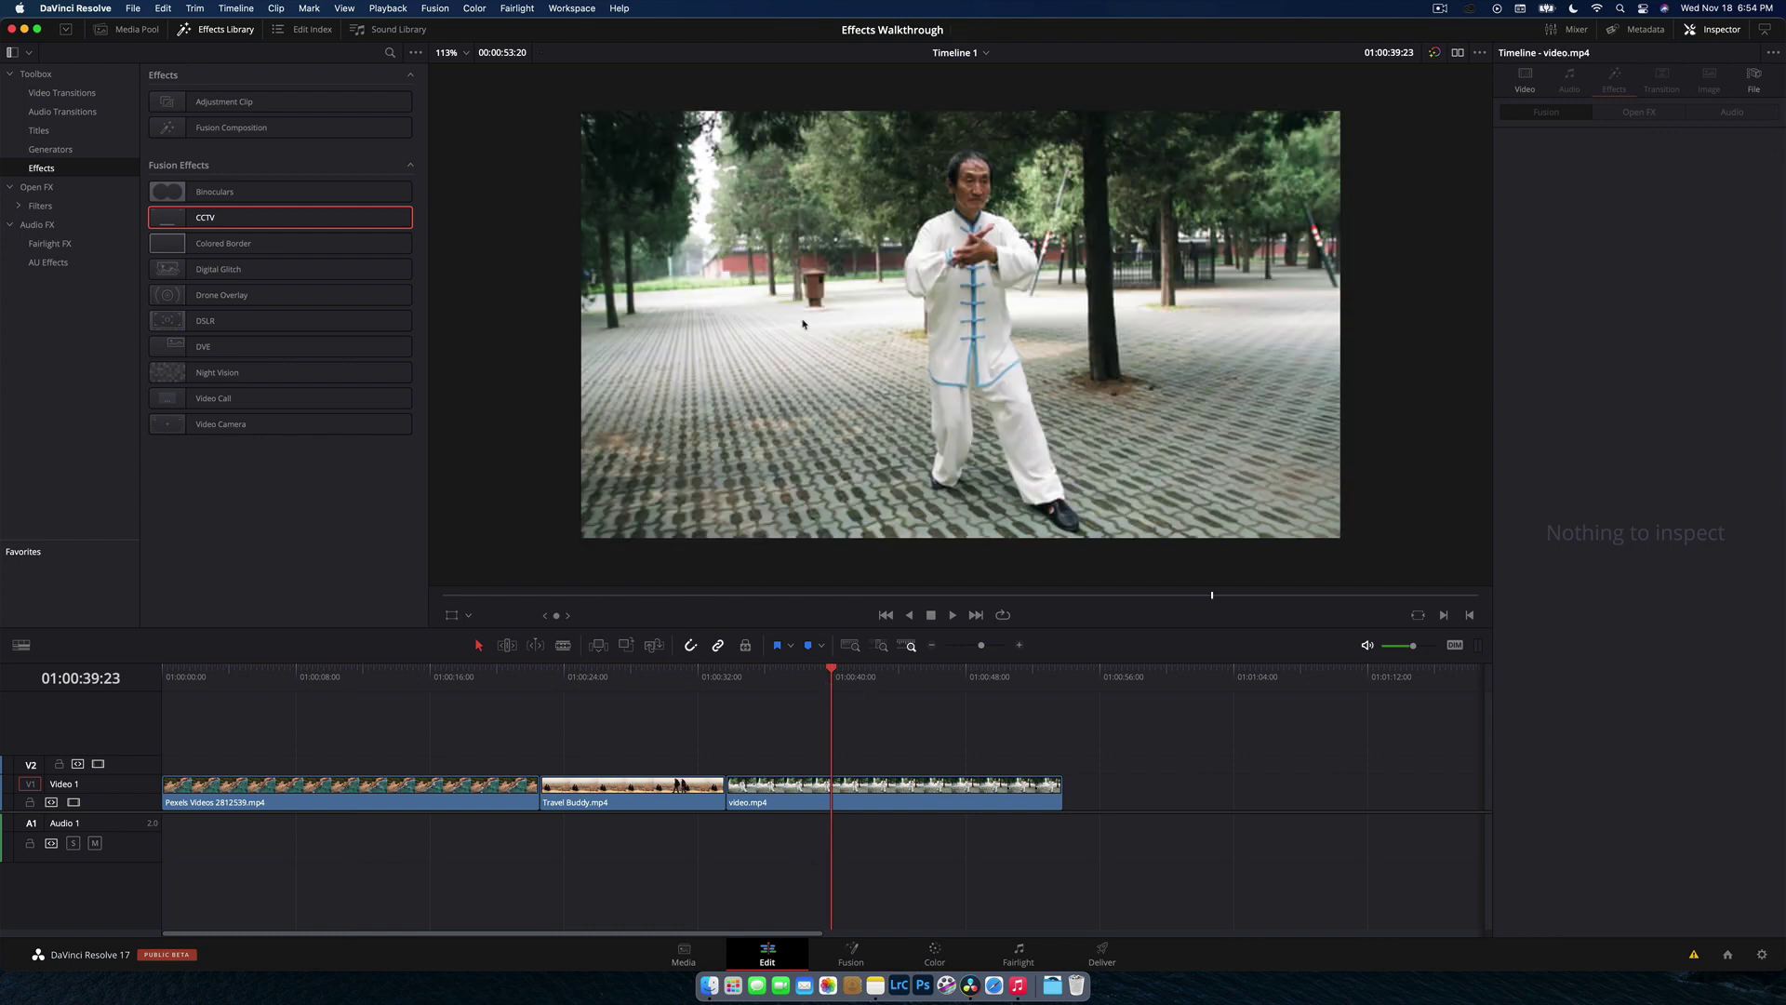
drag(164, 248, 806, 793)
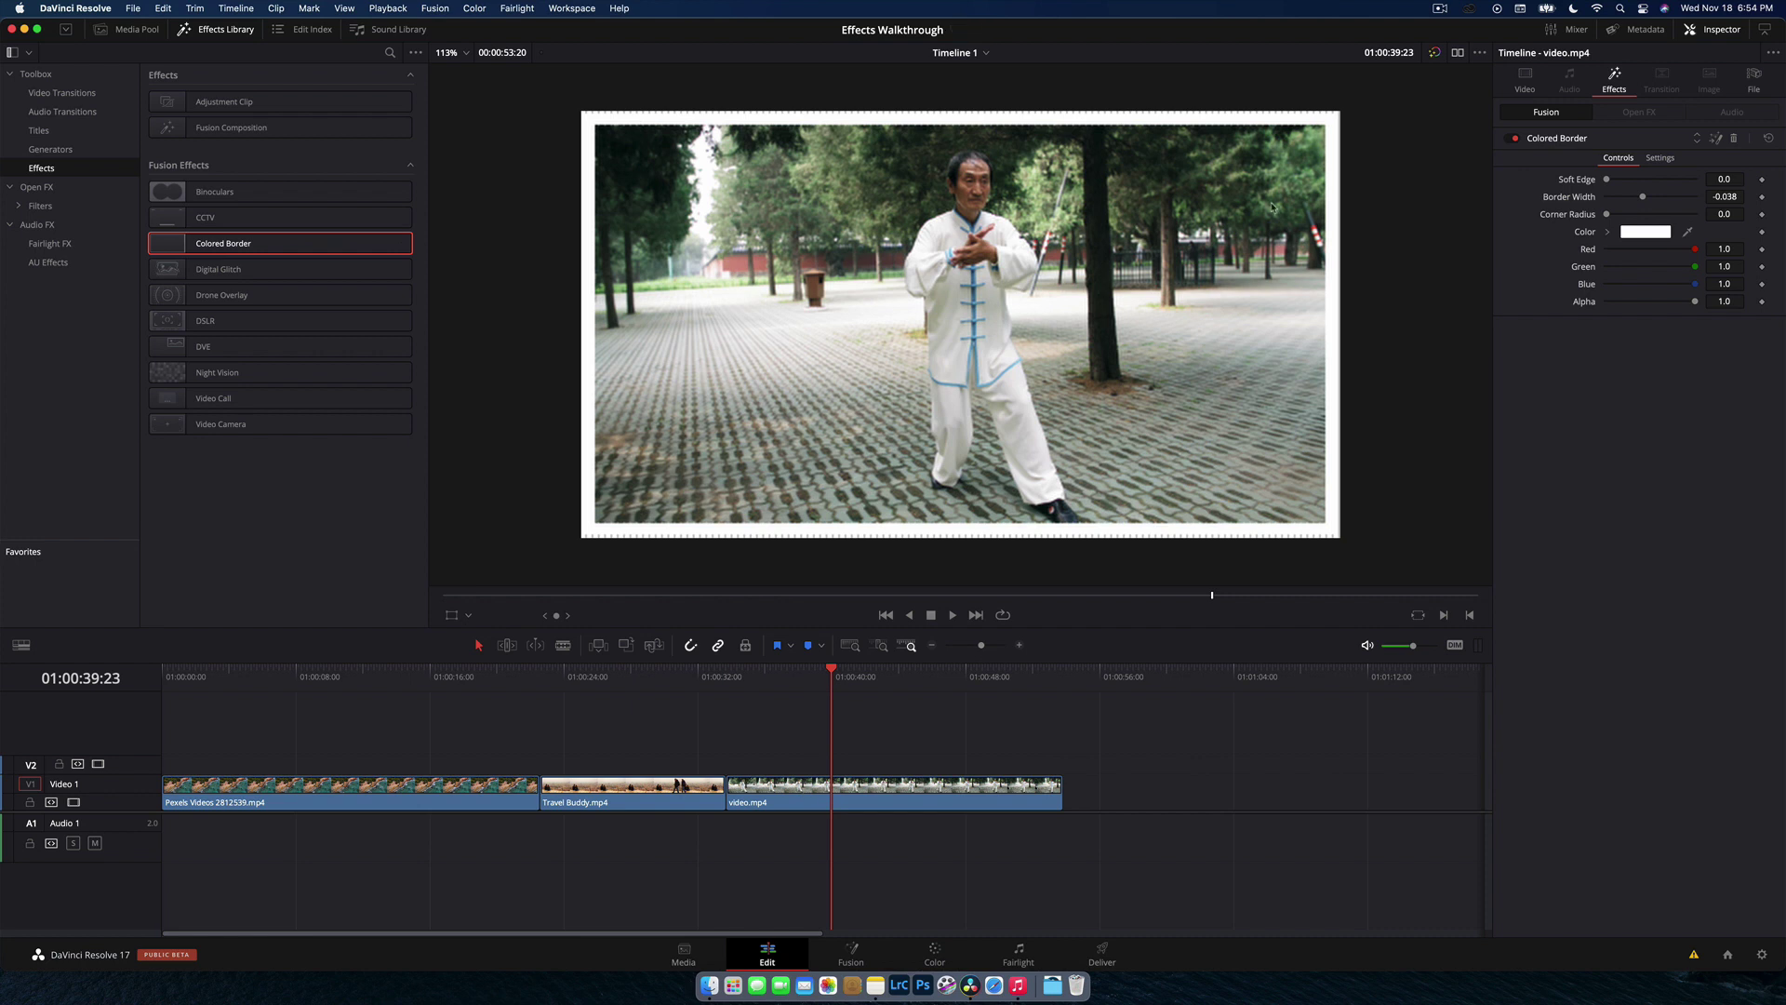
drag(1645, 200, 1607, 180)
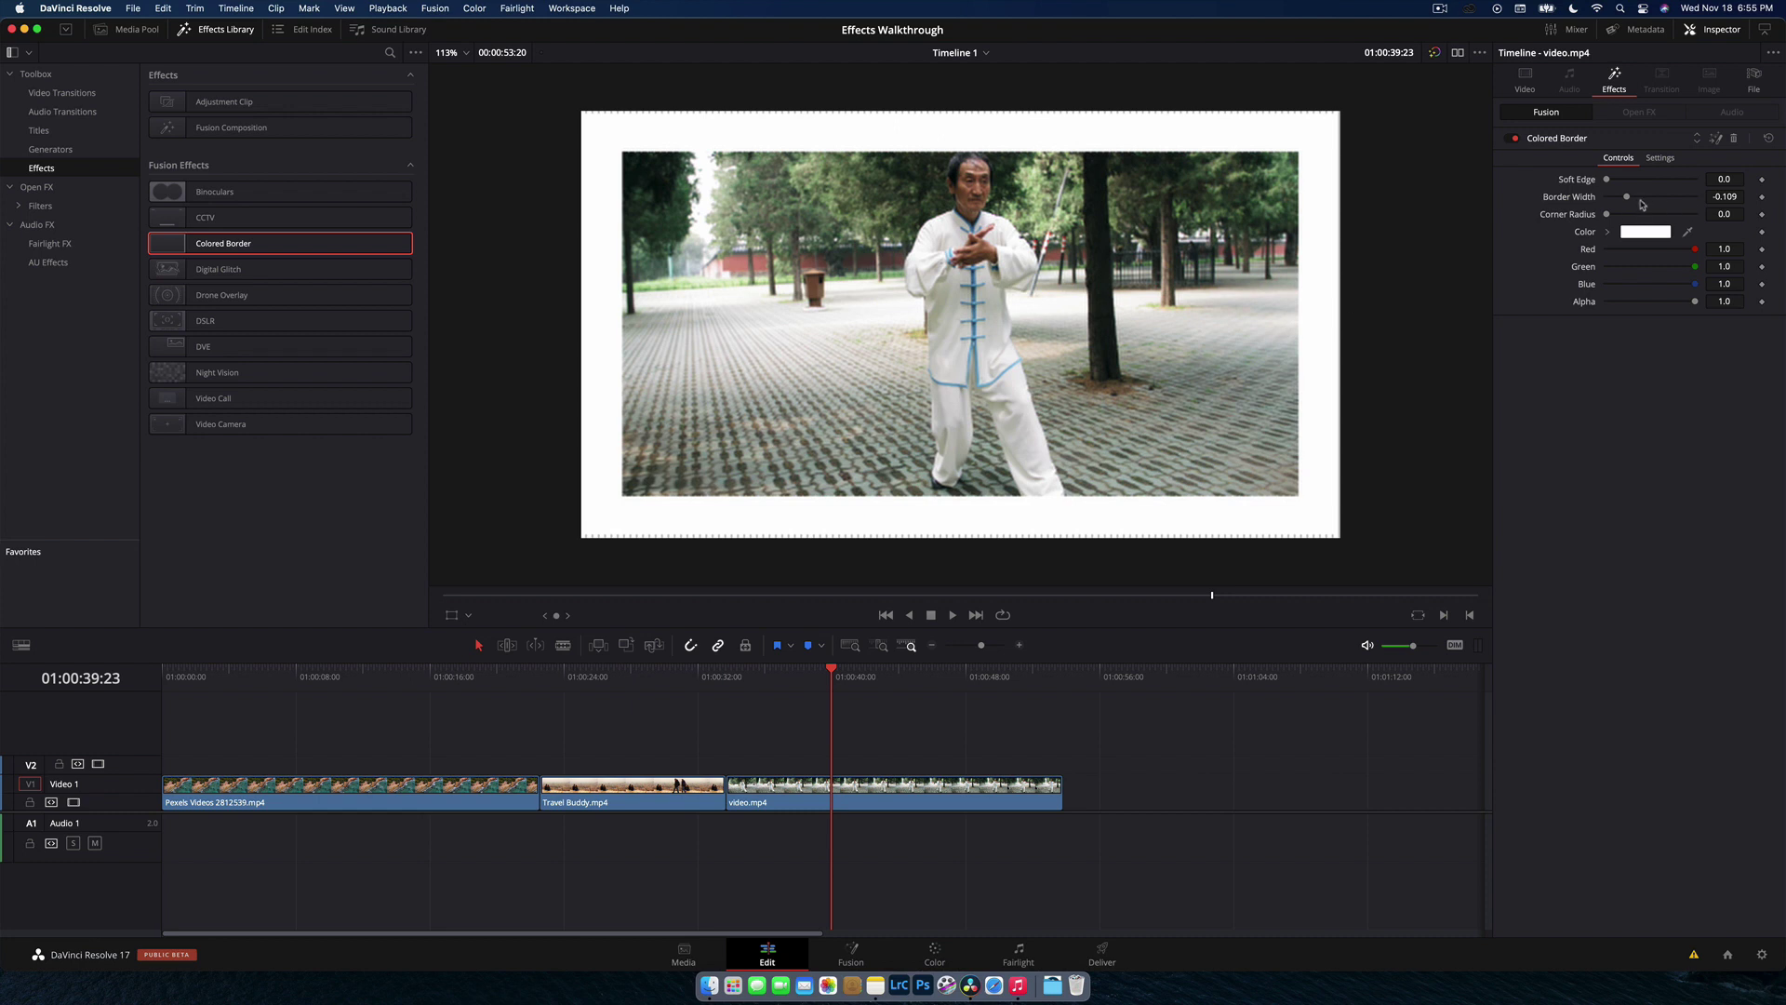
mouse_move(1642, 204)
mouse_down()
mouse_move(1609, 201)
mouse_move(1631, 204)
mouse_up()
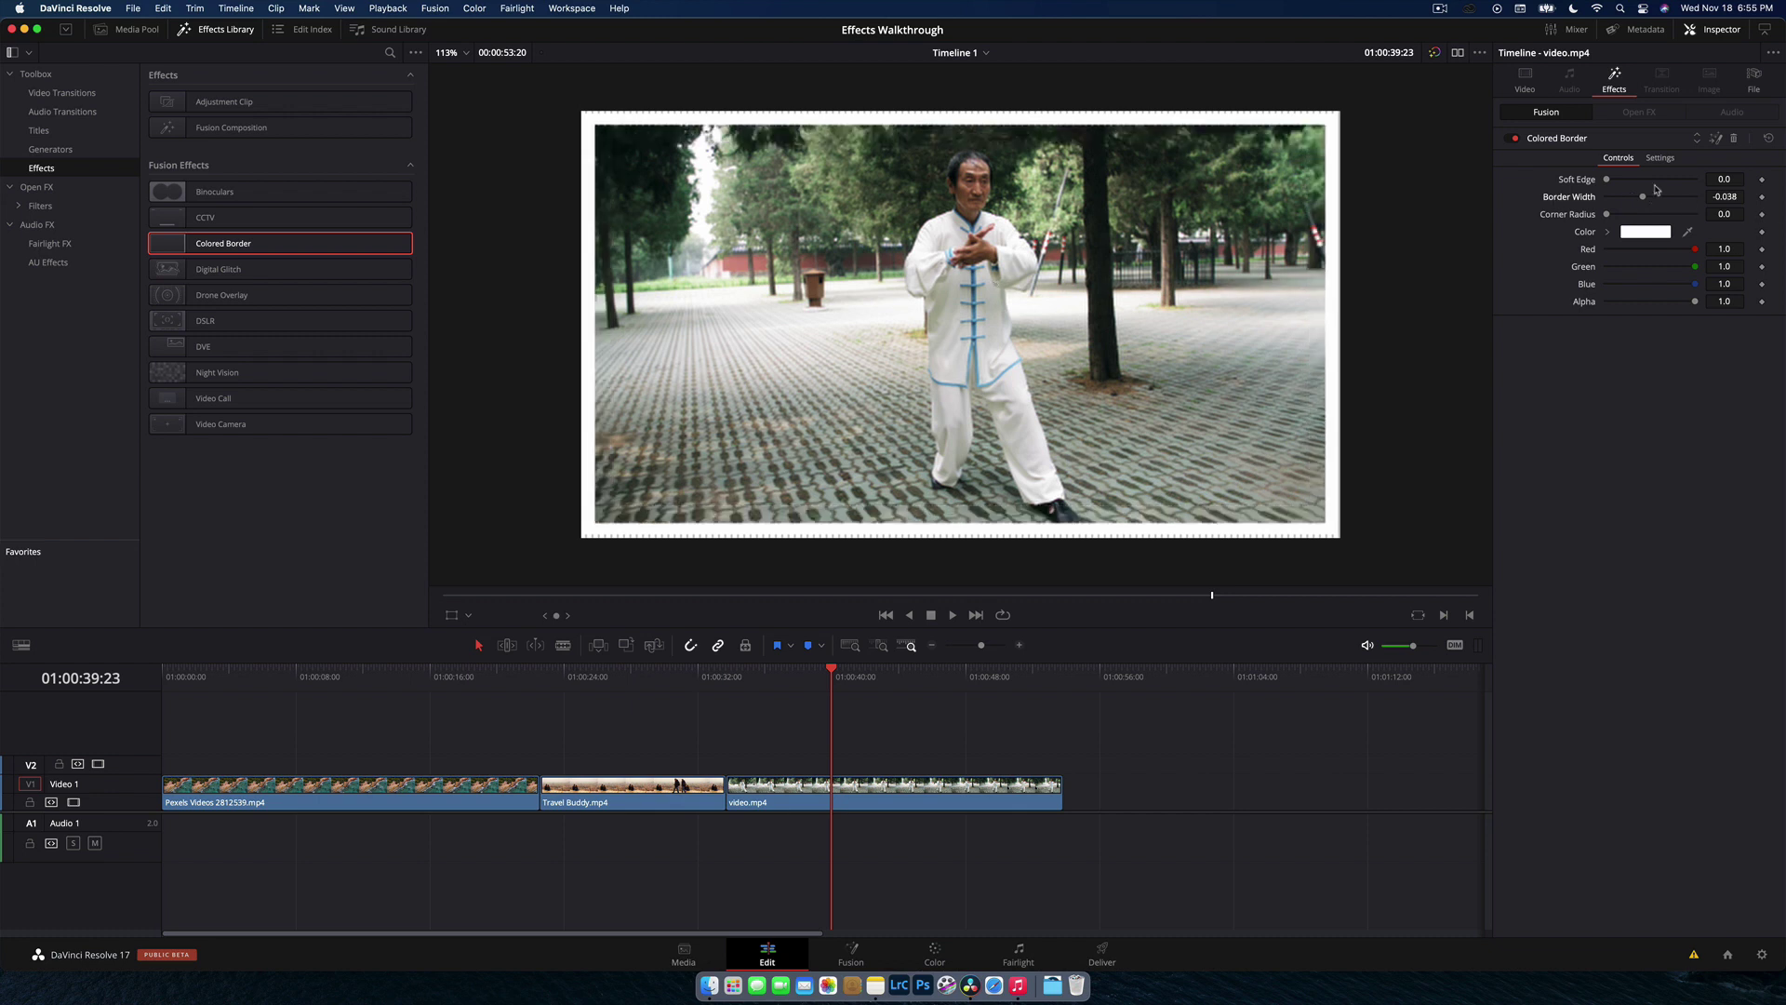
Step: Swap the Colored Border for a Digital Glitch on the Travel Buddy clip and preview it
click(1733, 138)
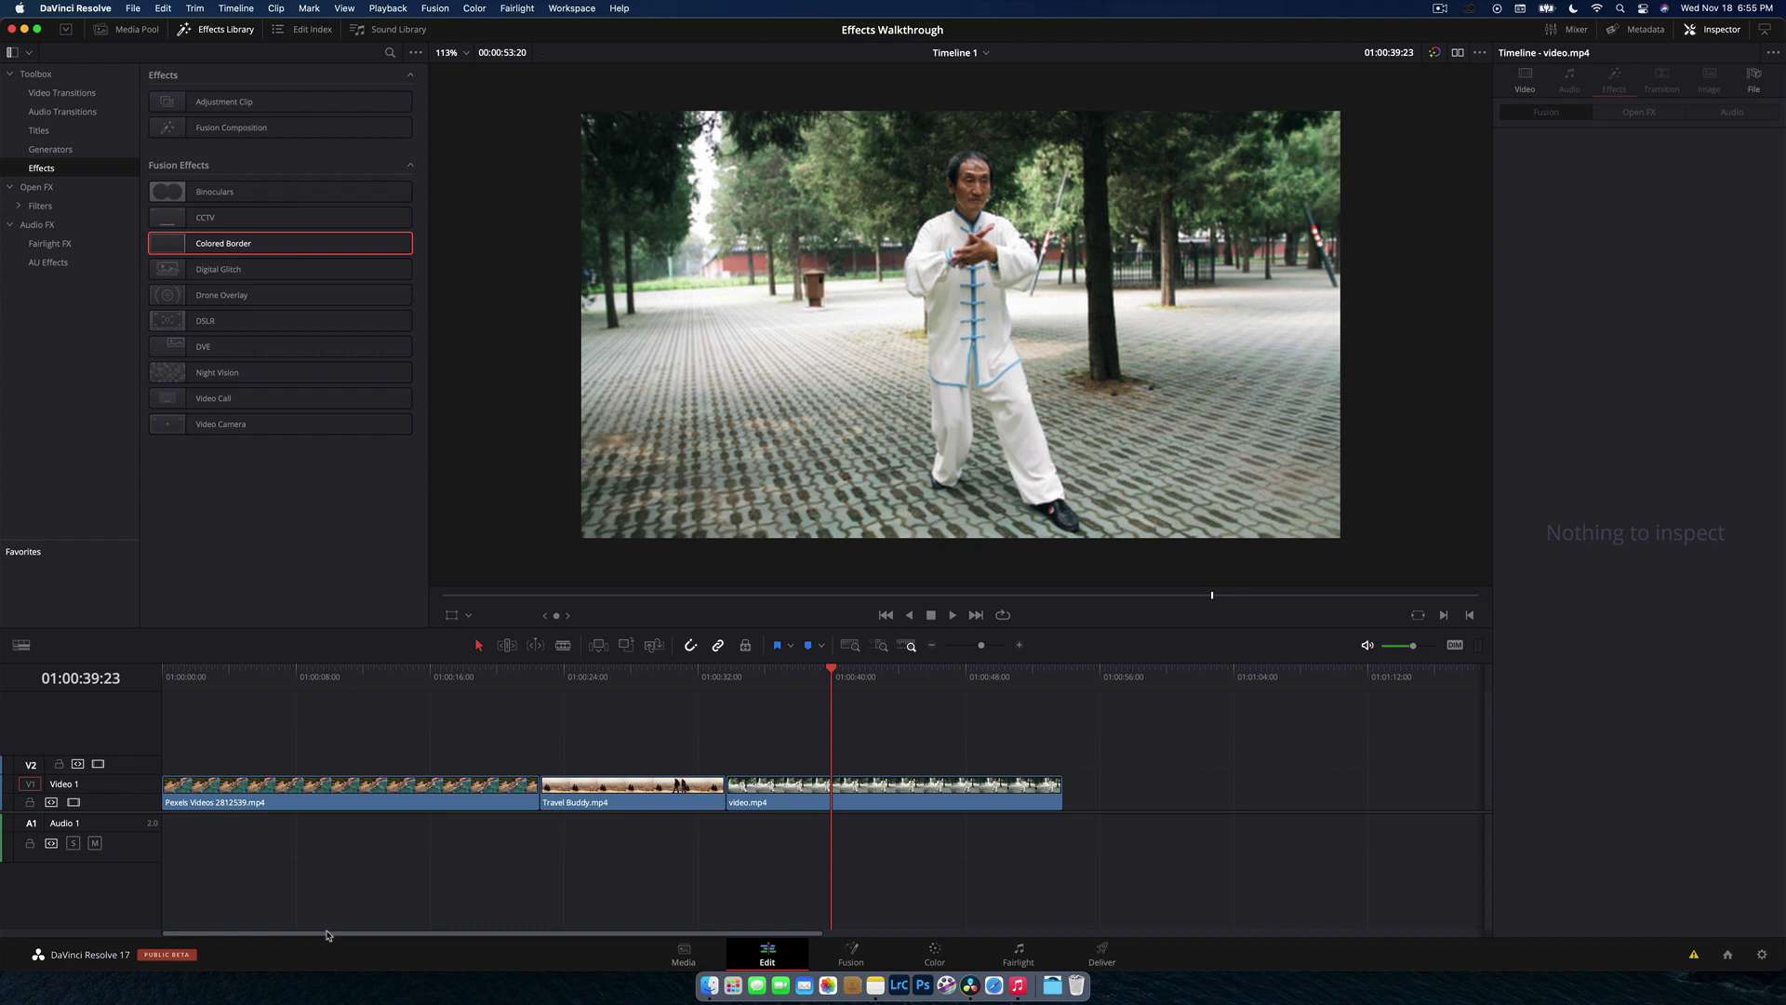
click(610, 679)
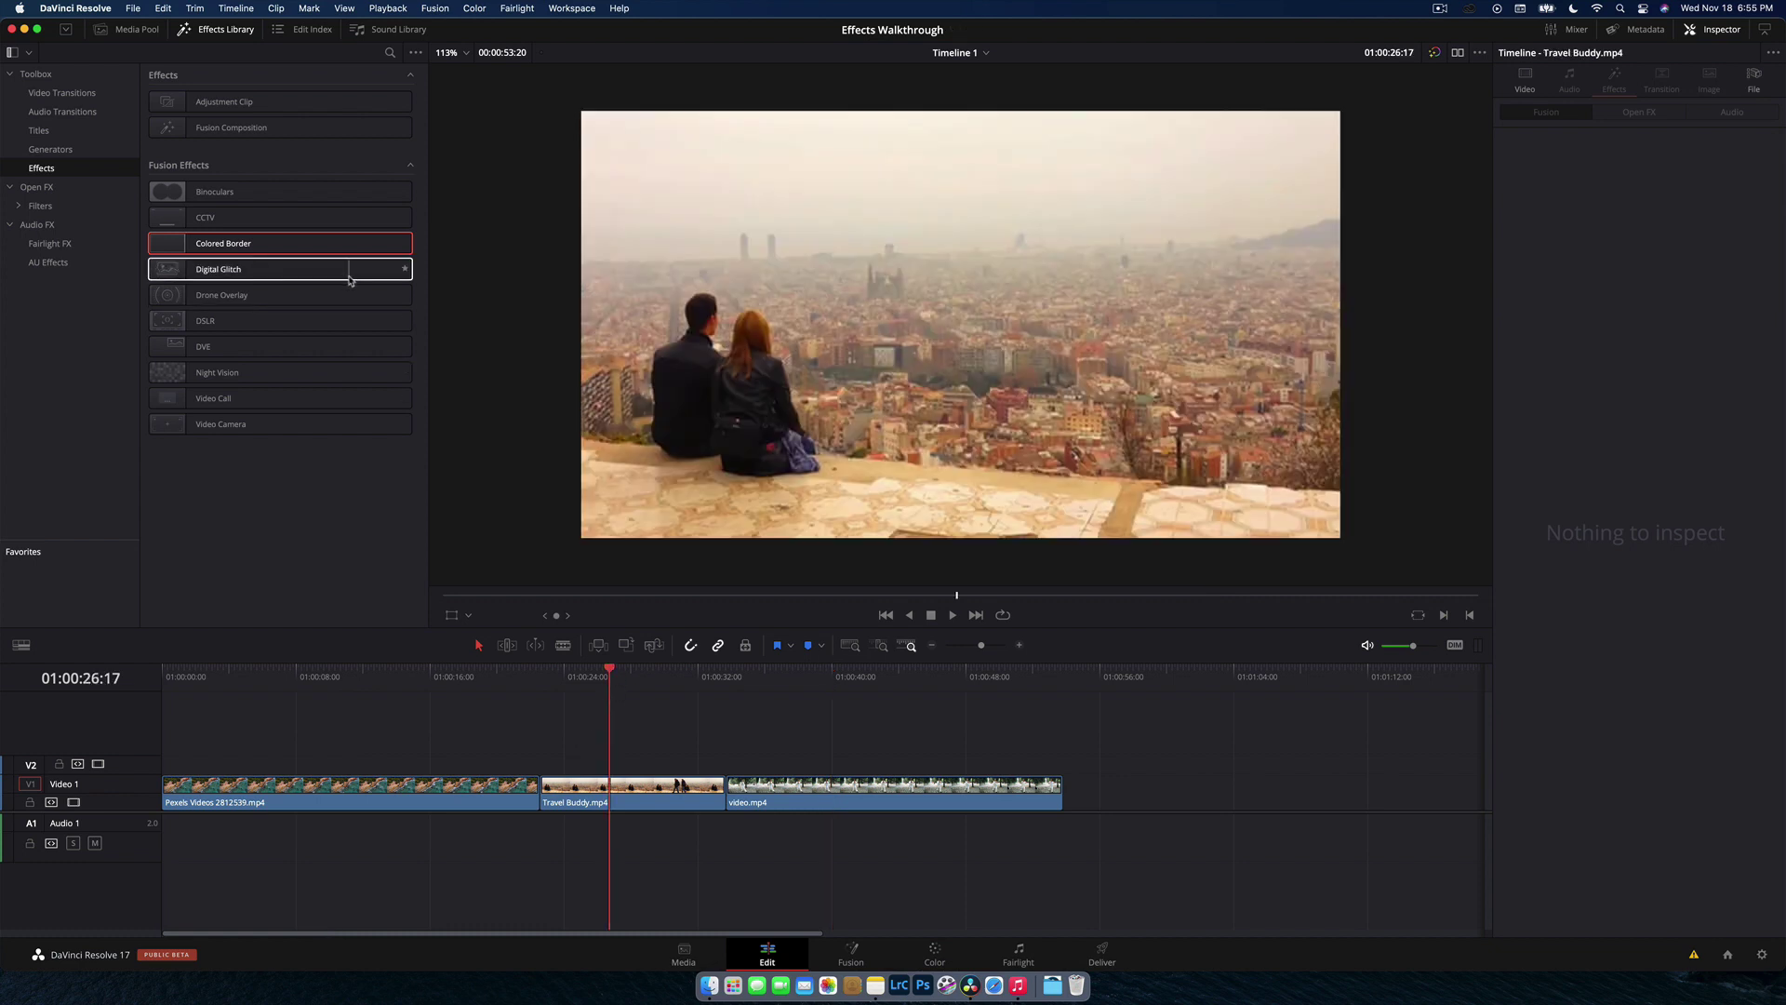
drag(297, 268, 619, 806)
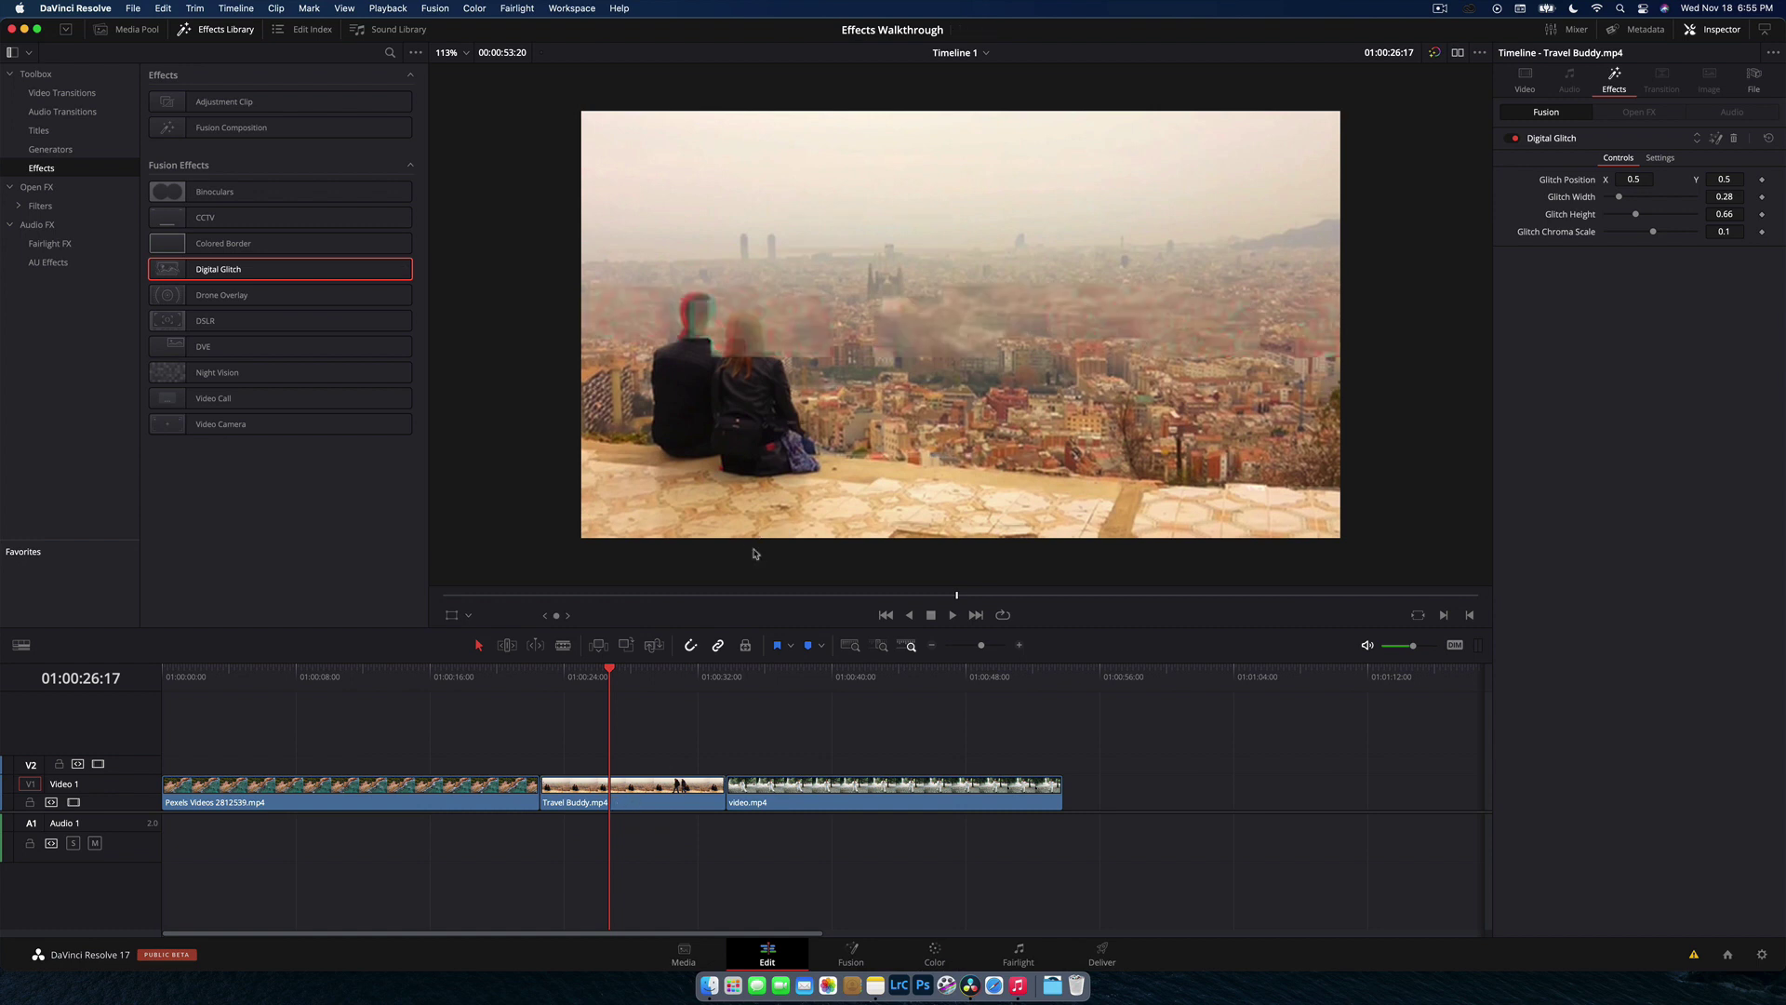
click(582, 679)
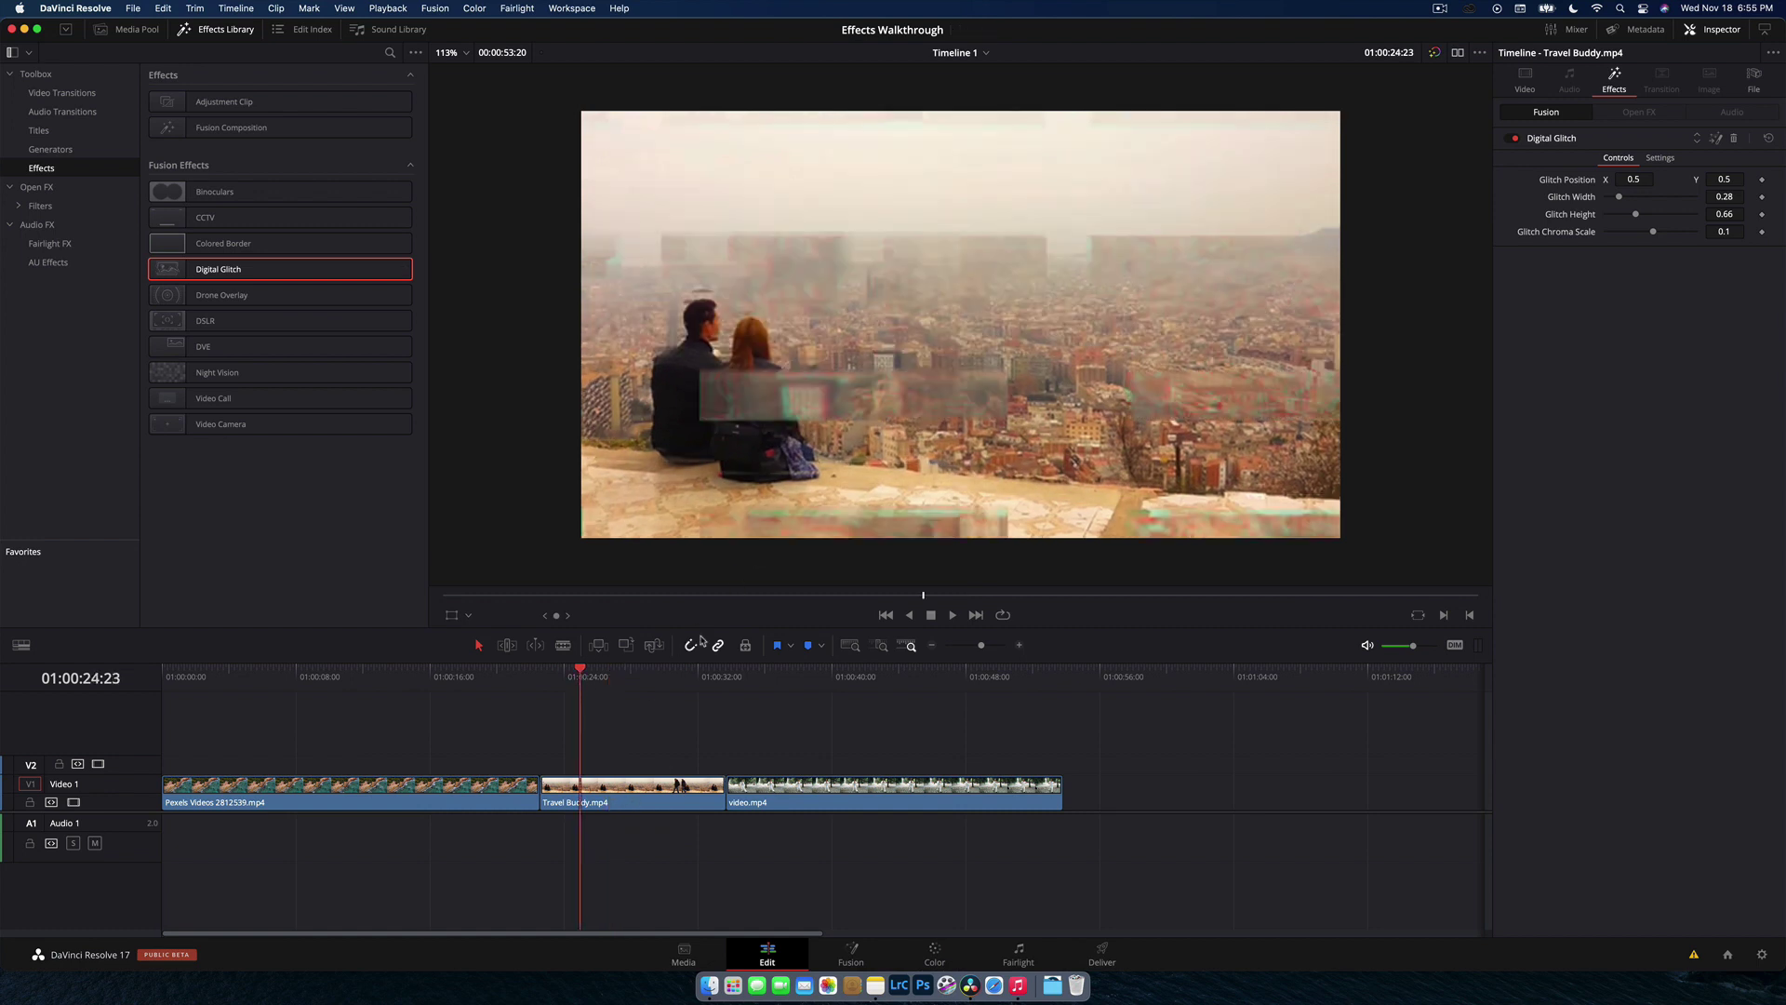
key(space)
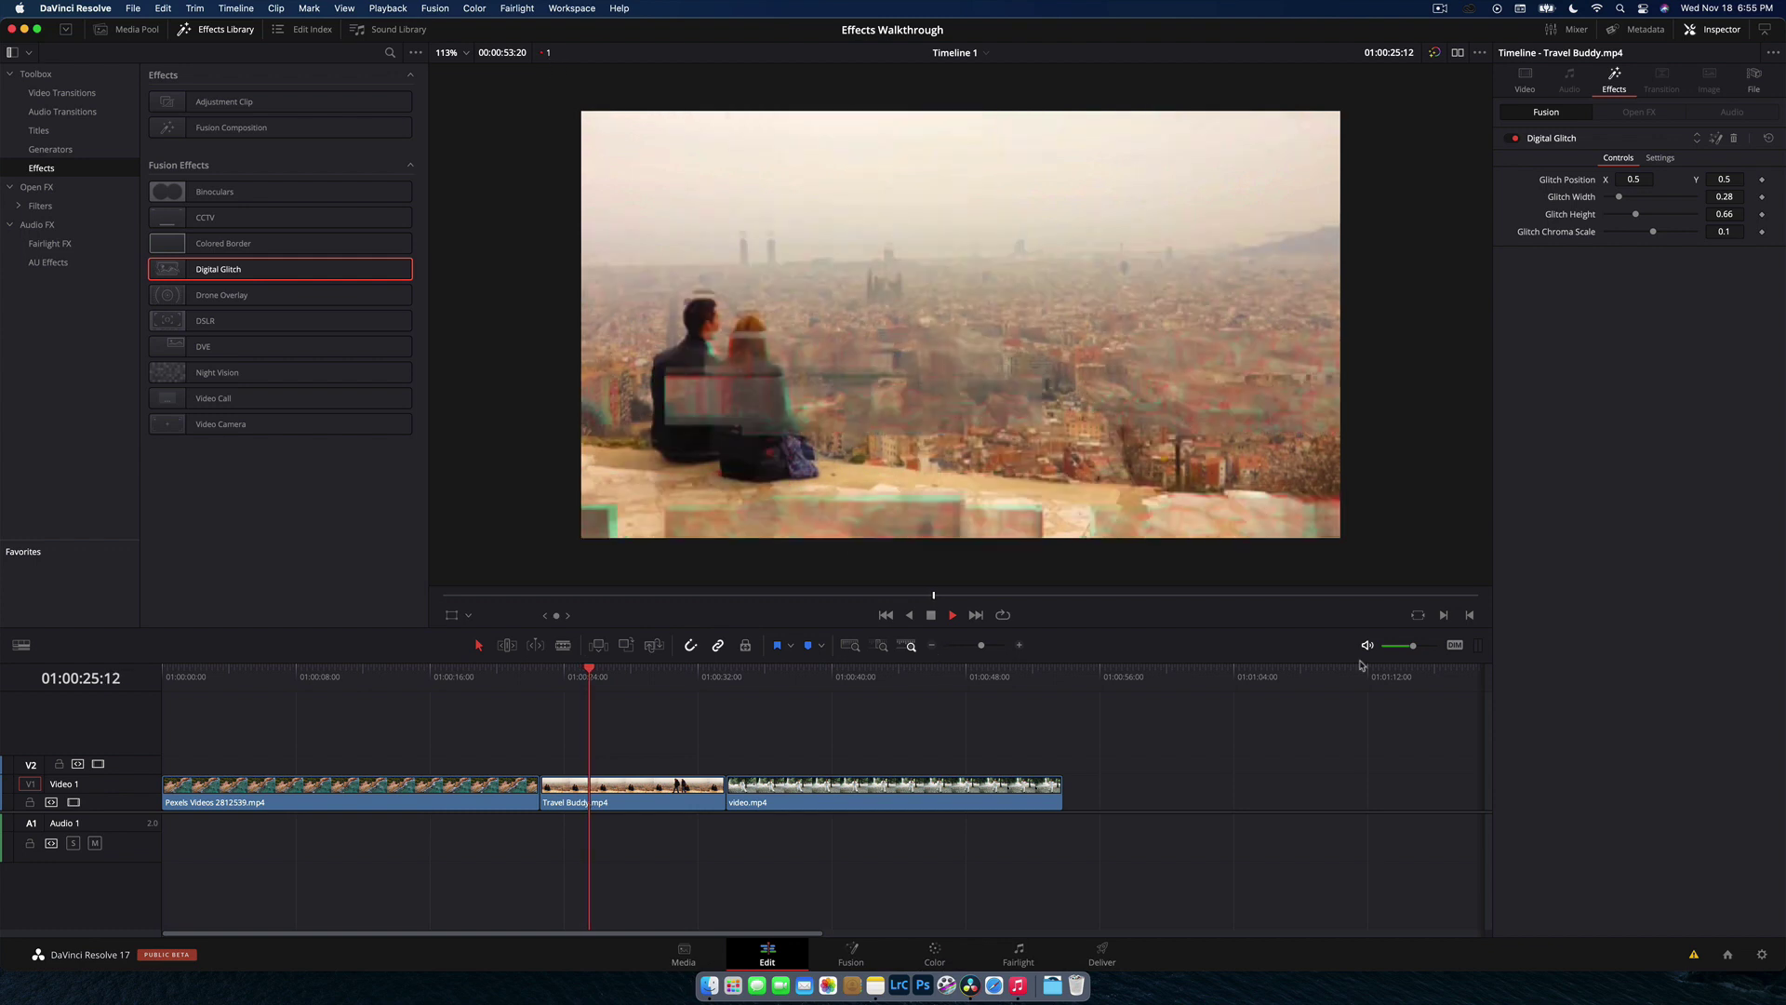
key(space)
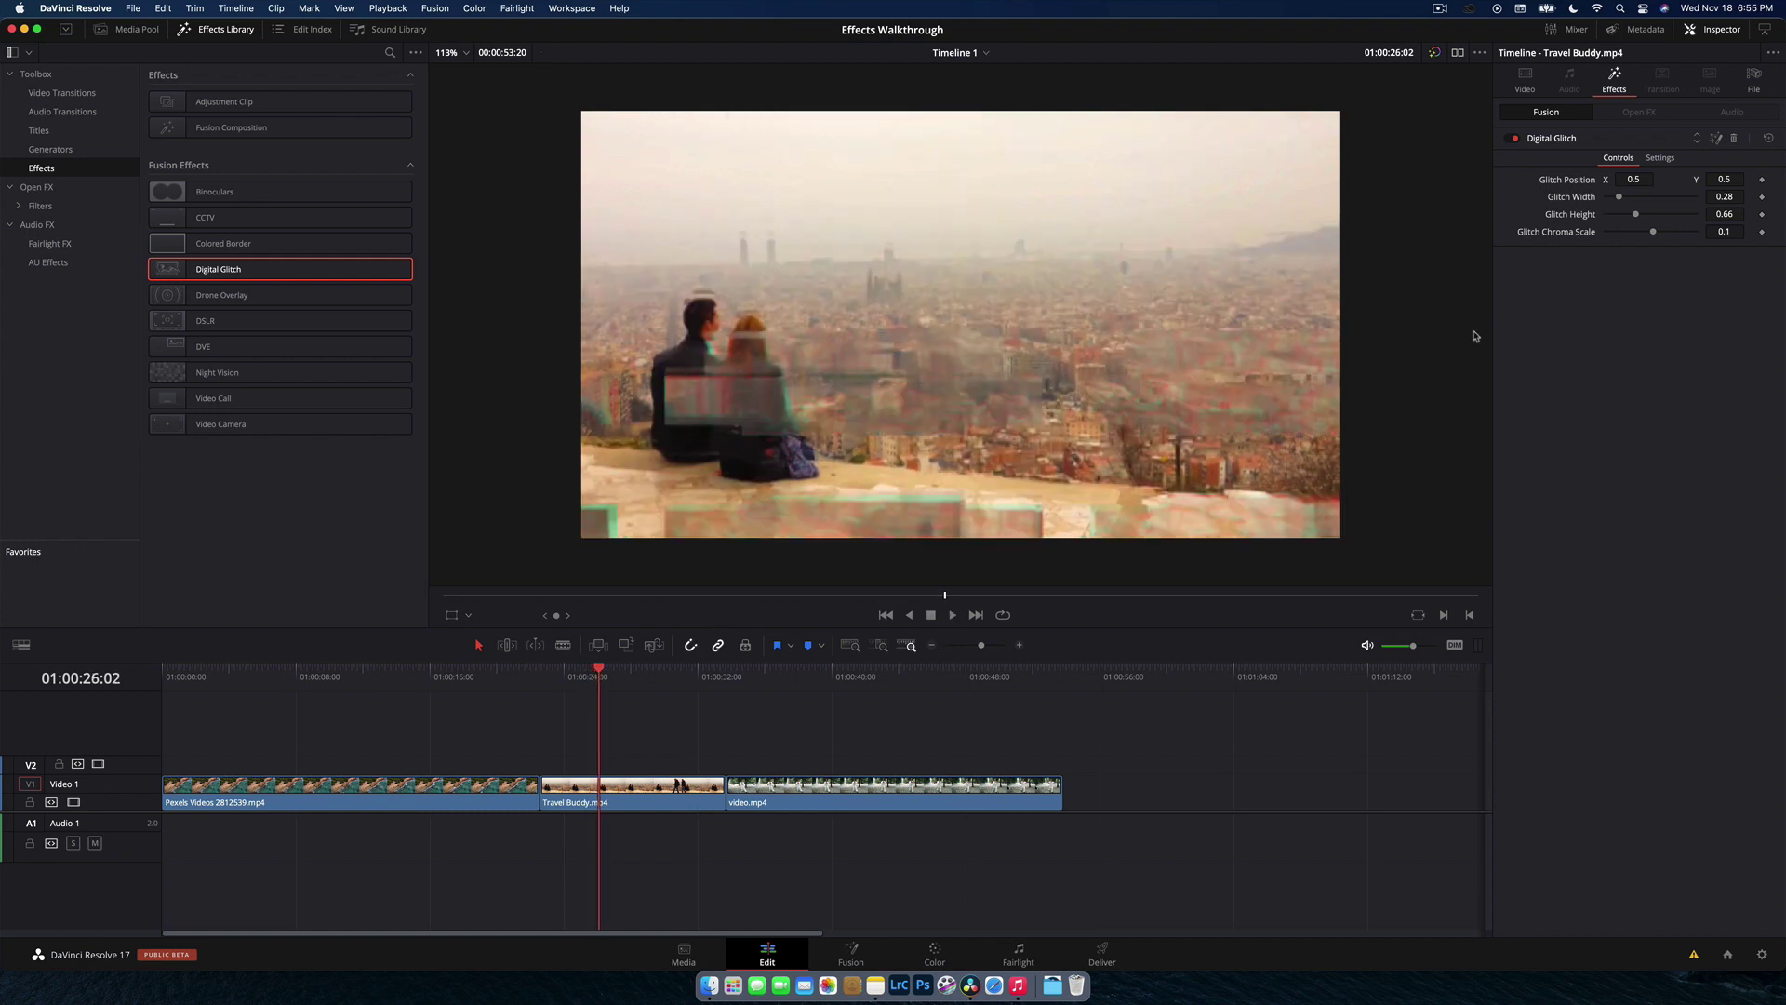
Step: Widen the glitch blocks, set Glitch Chroma Scale to 1.3 and Position X to 0.739
click(1630, 200)
drag(1646, 201, 1693, 216)
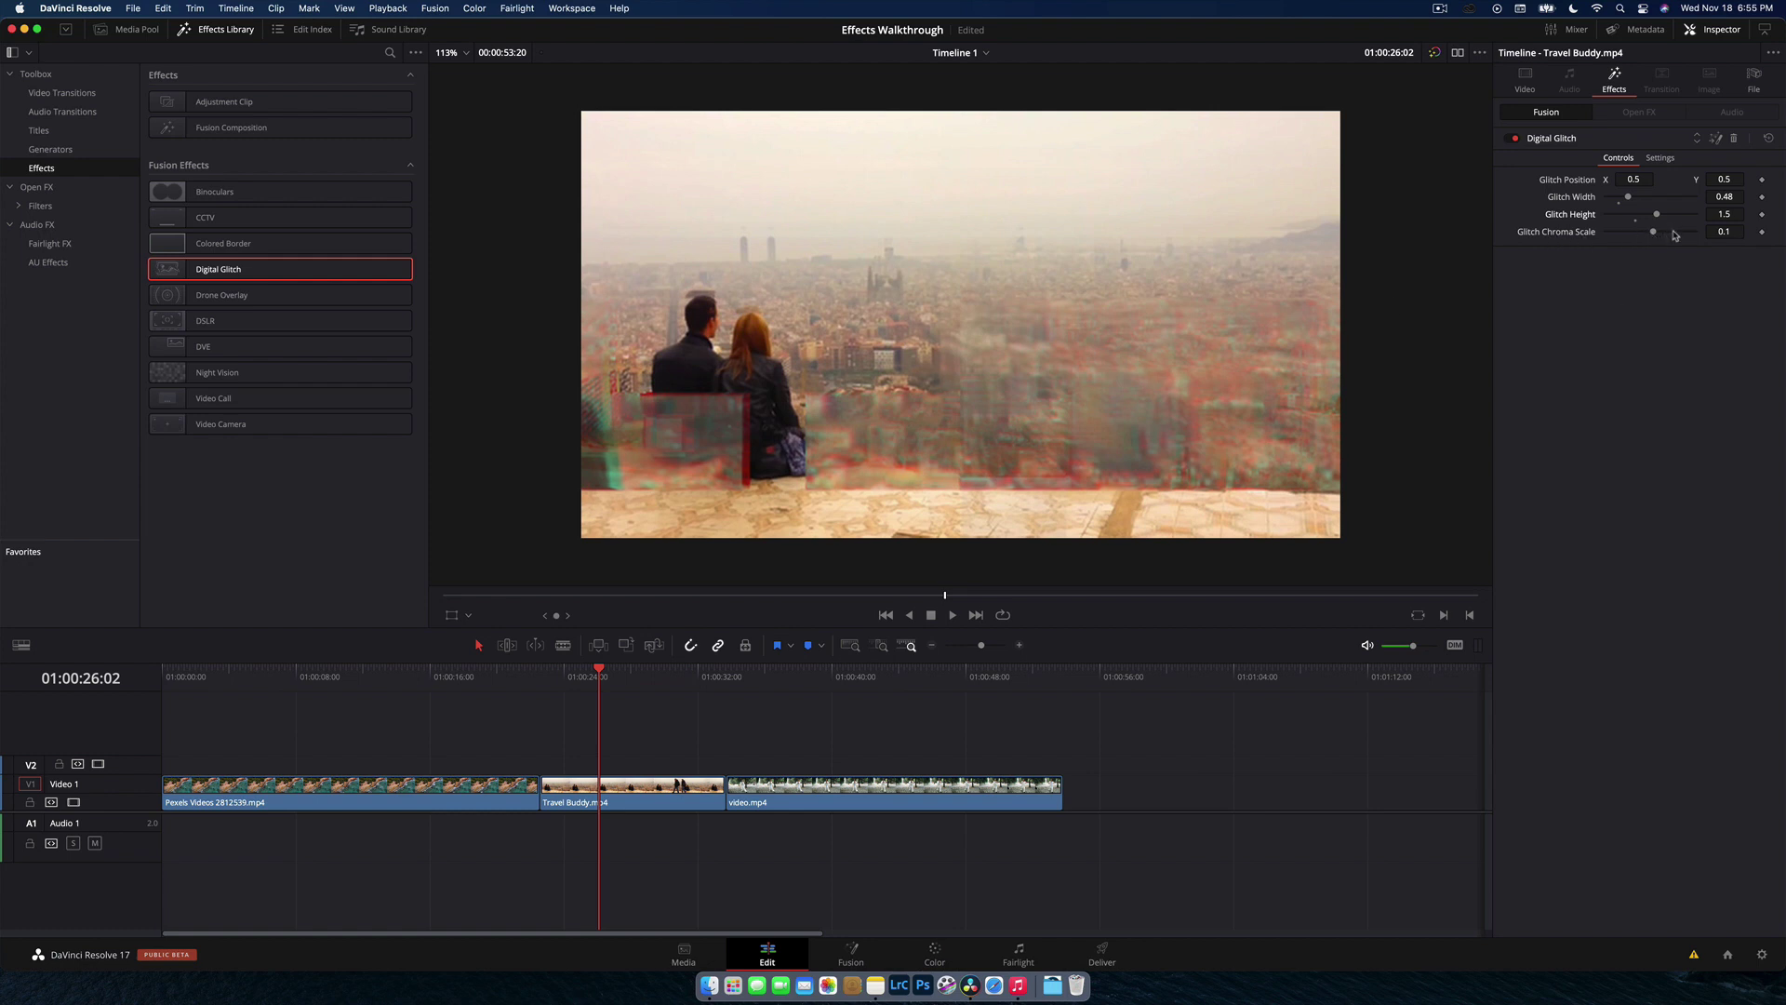
drag(1675, 235, 1684, 234)
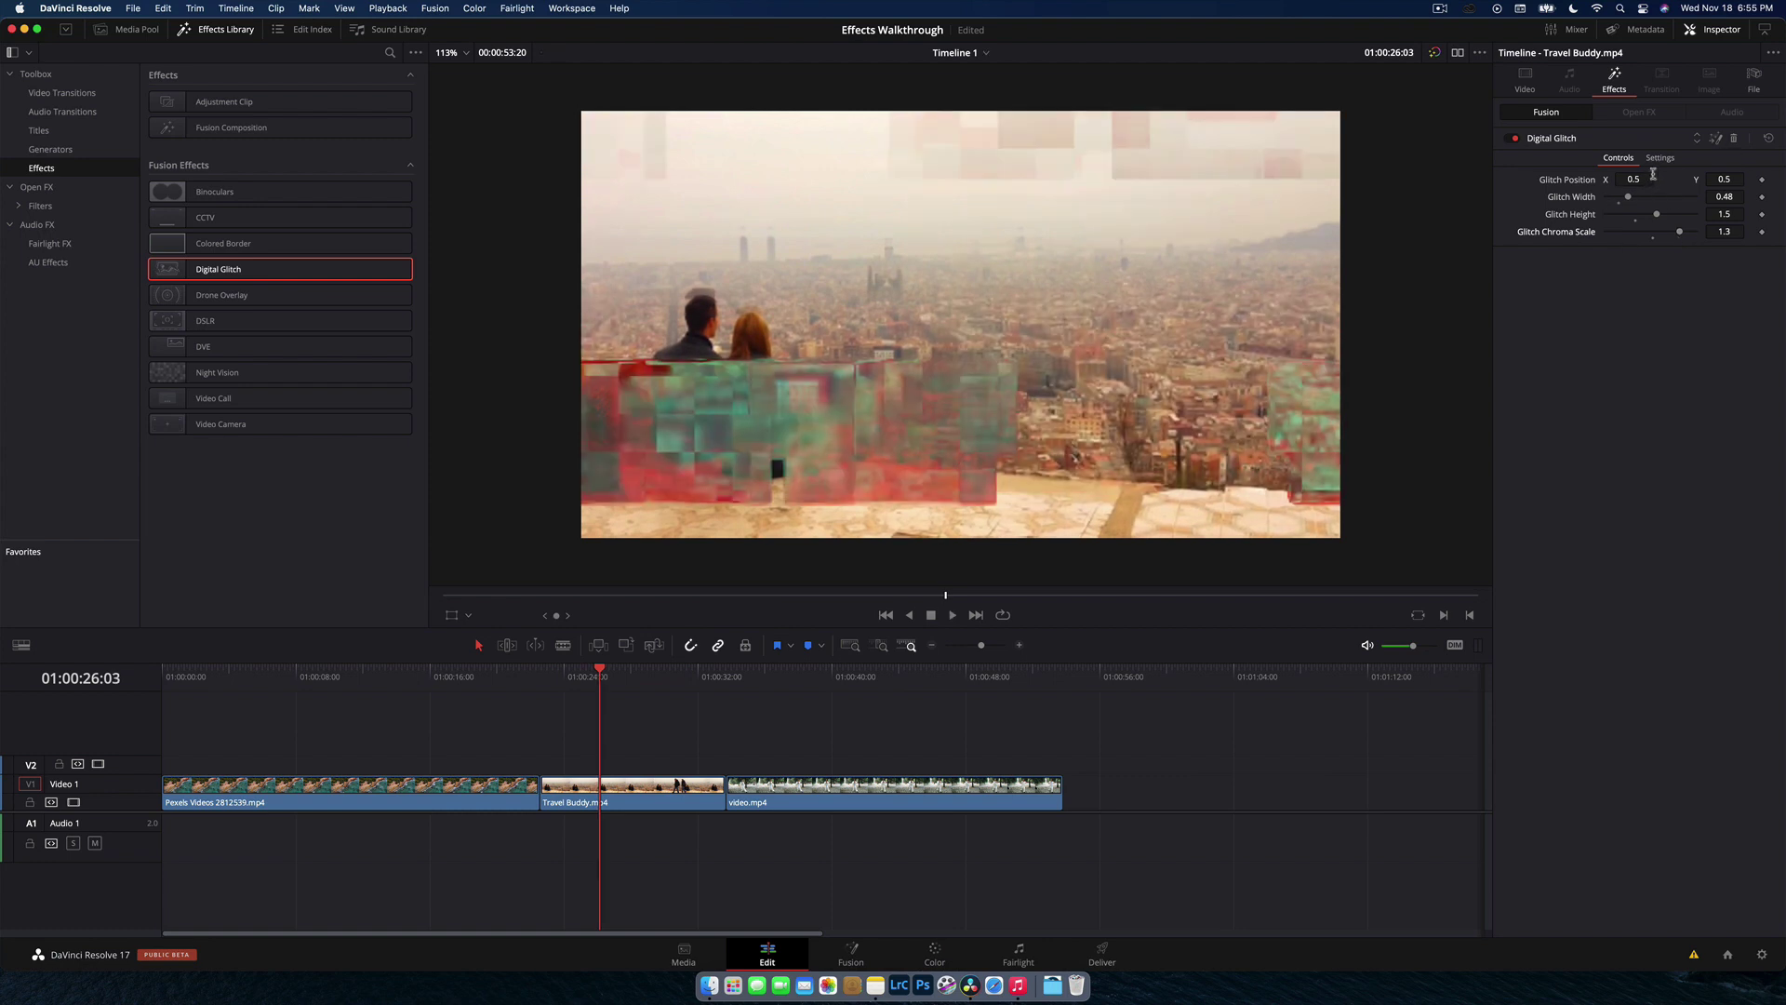
key(space)
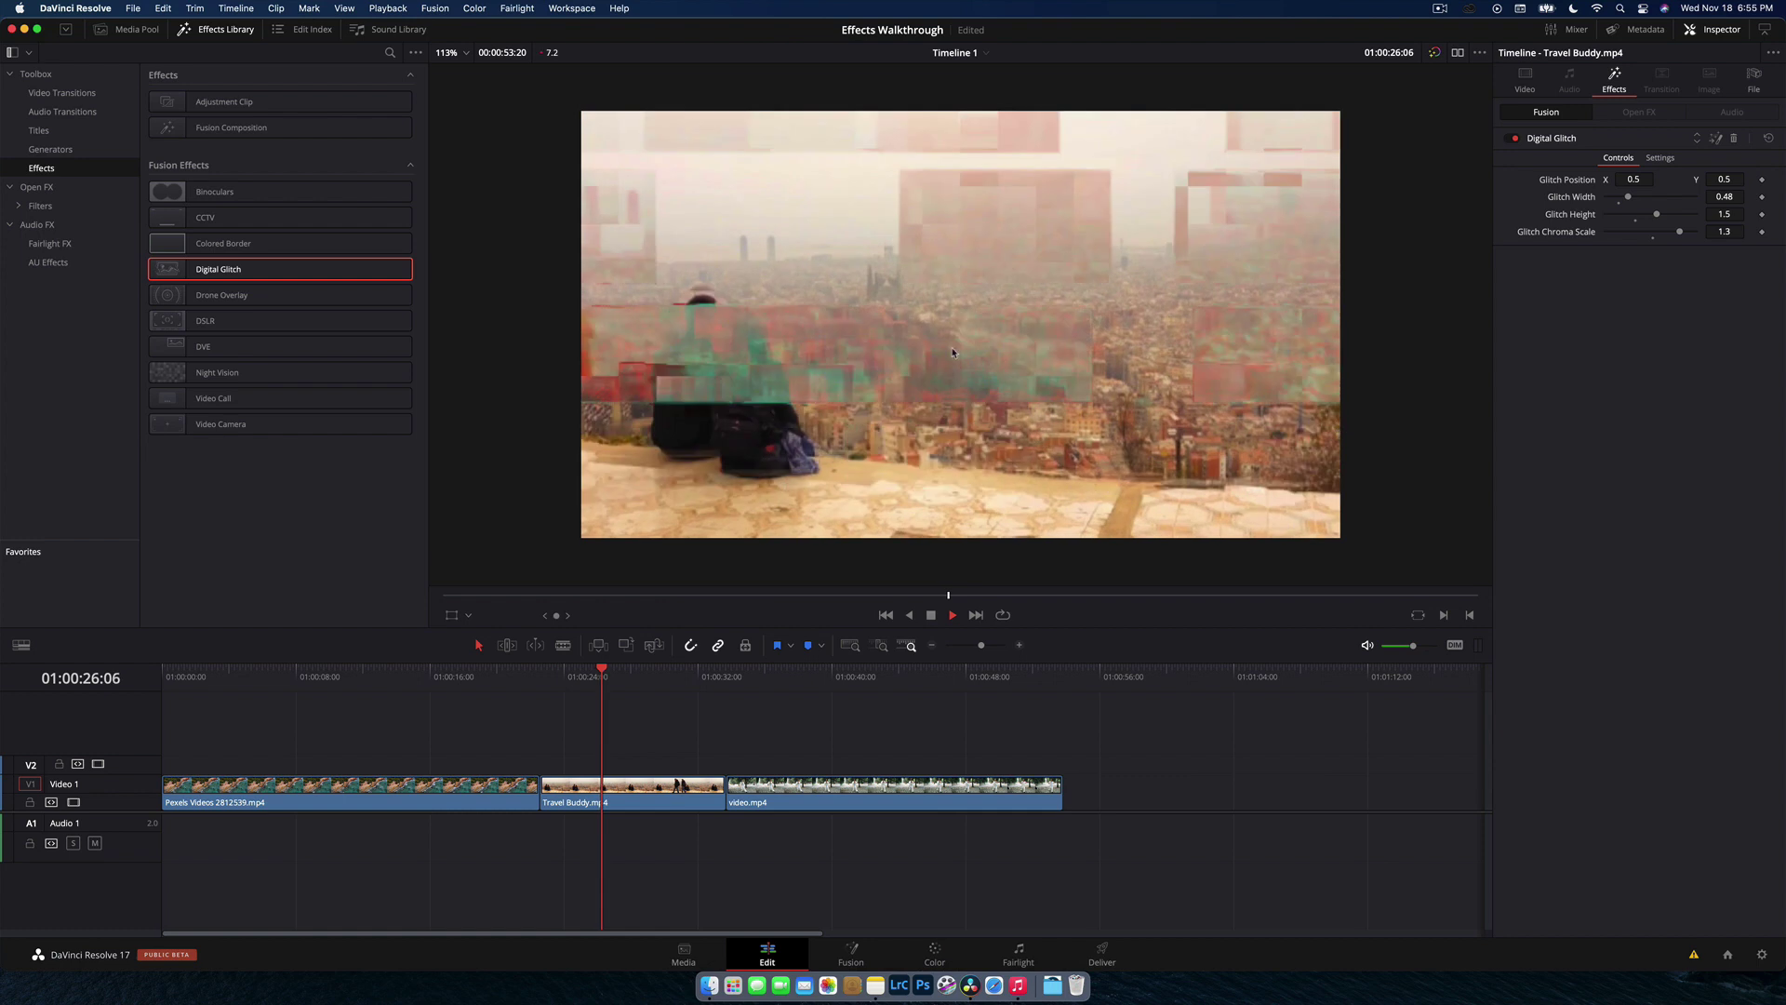
key(space)
drag(1634, 179, 1545, 221)
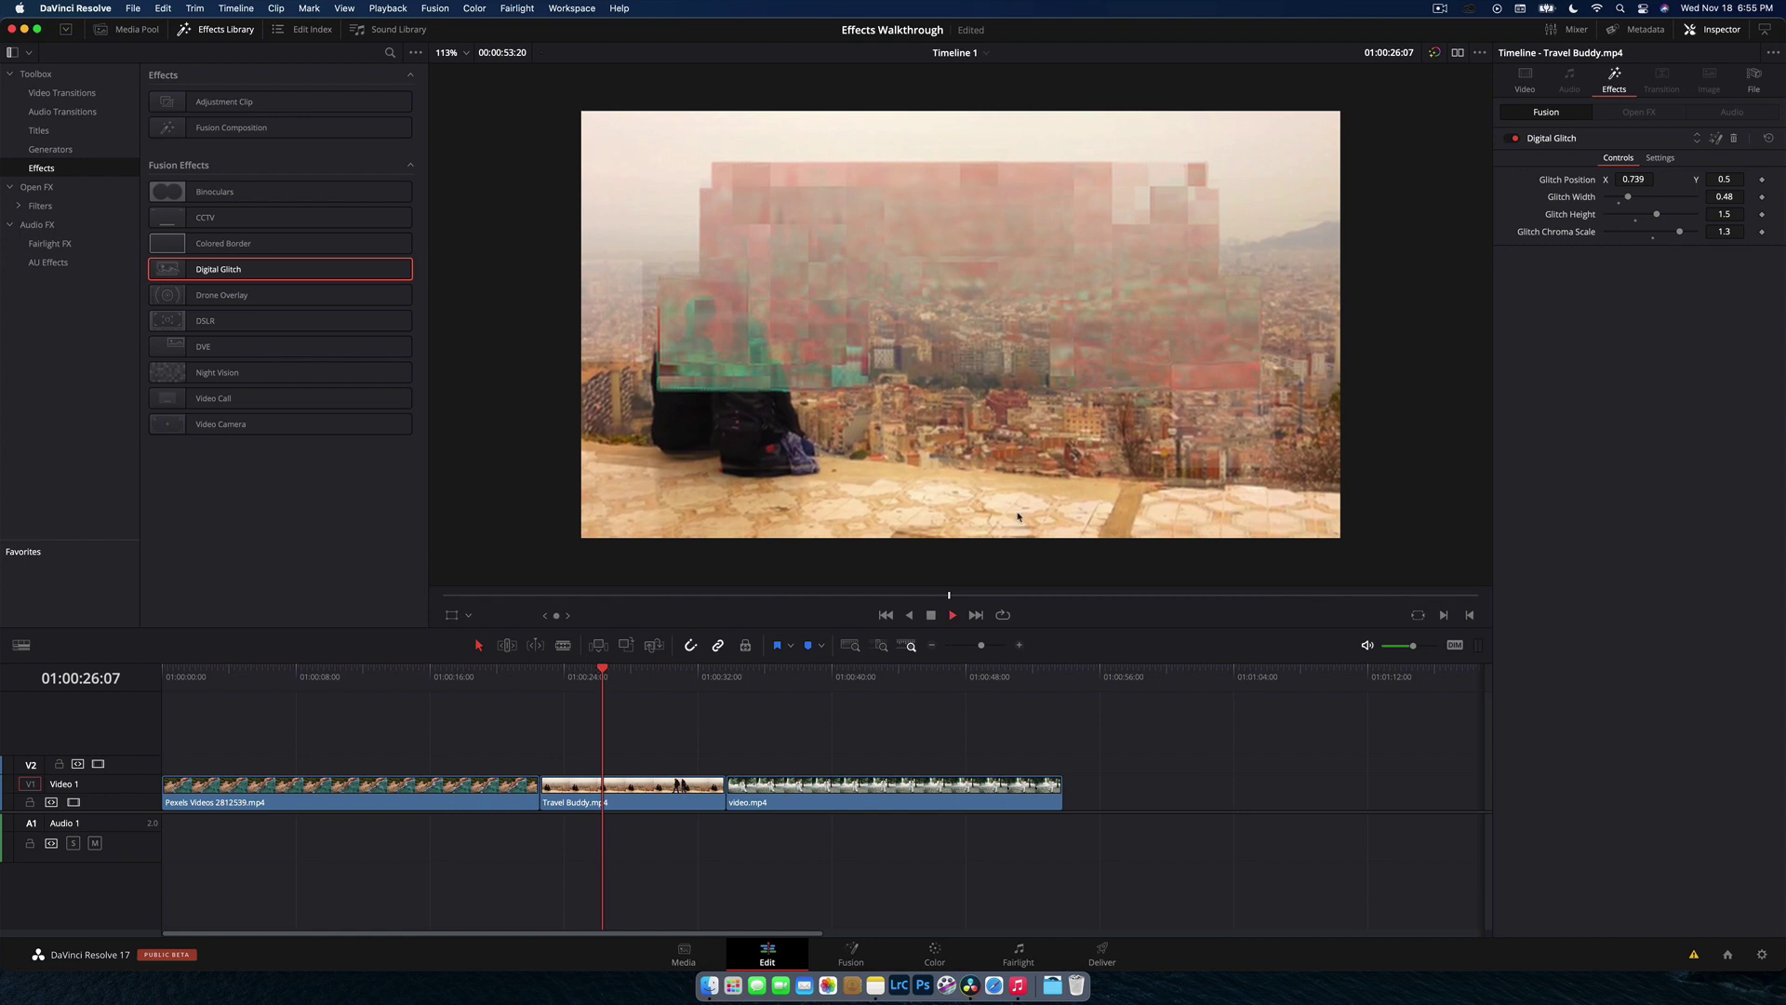
Step: Remove the Digital Glitch and apply Drone Overlay to the coastal aerial clip
click(1734, 138)
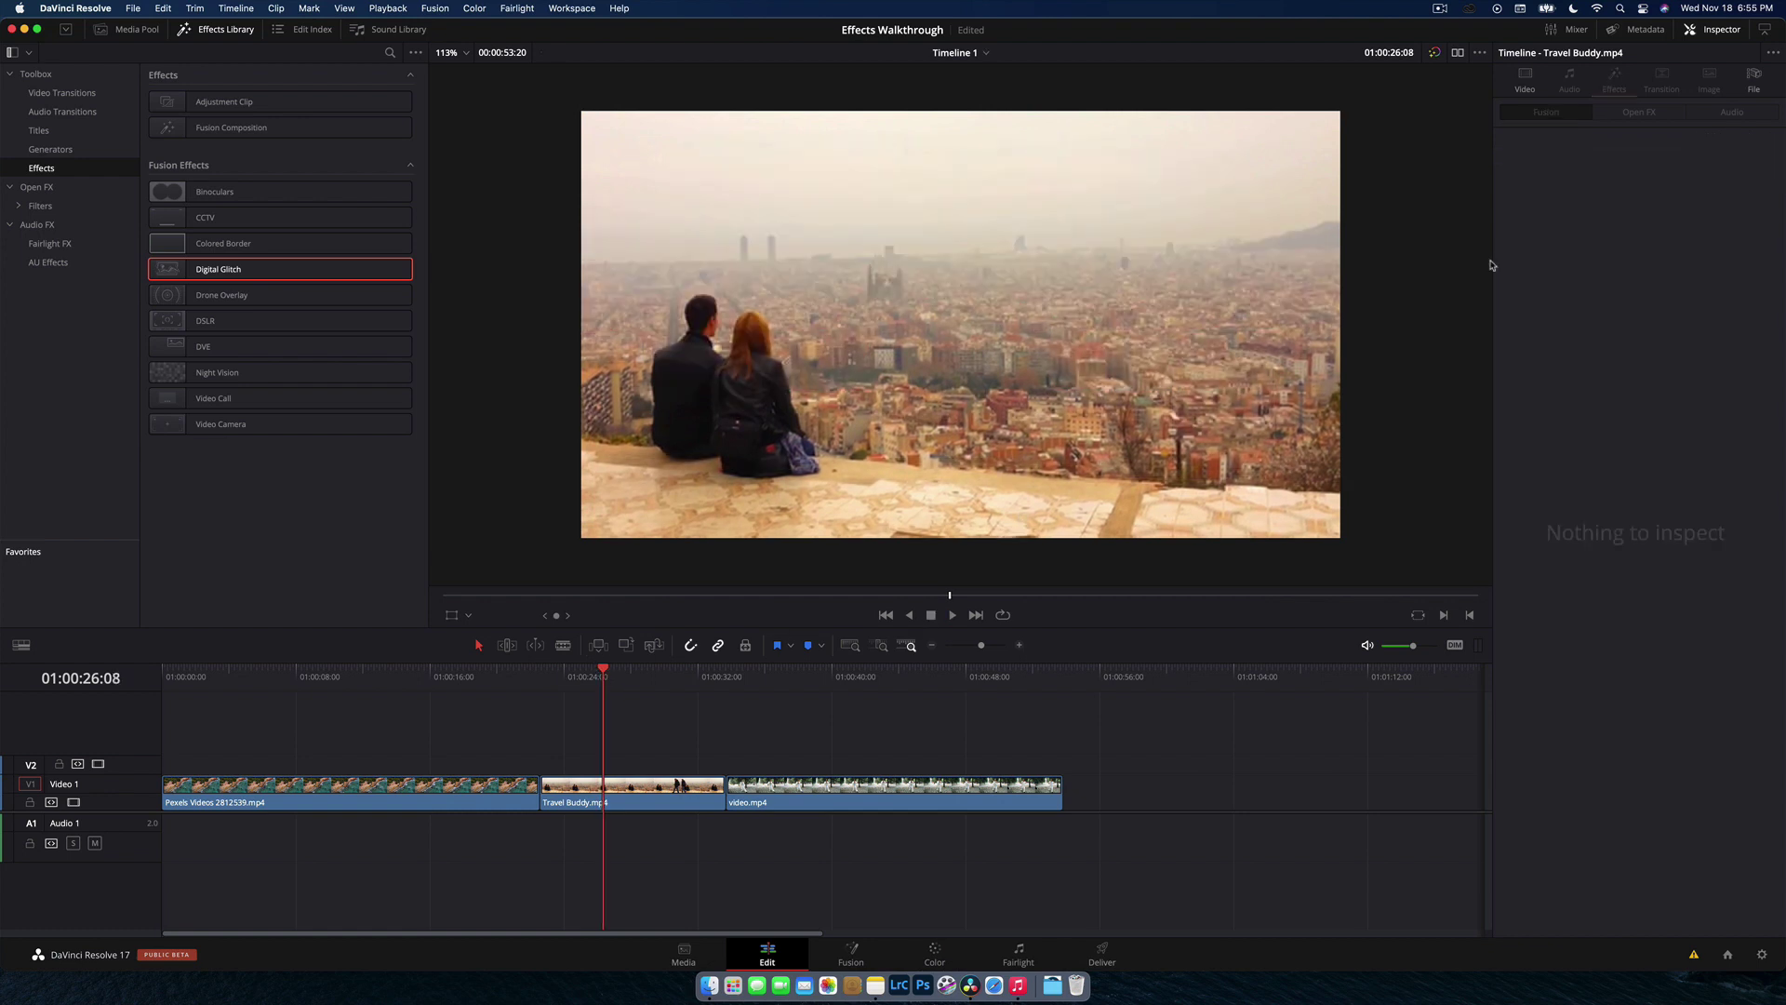
click(395, 687)
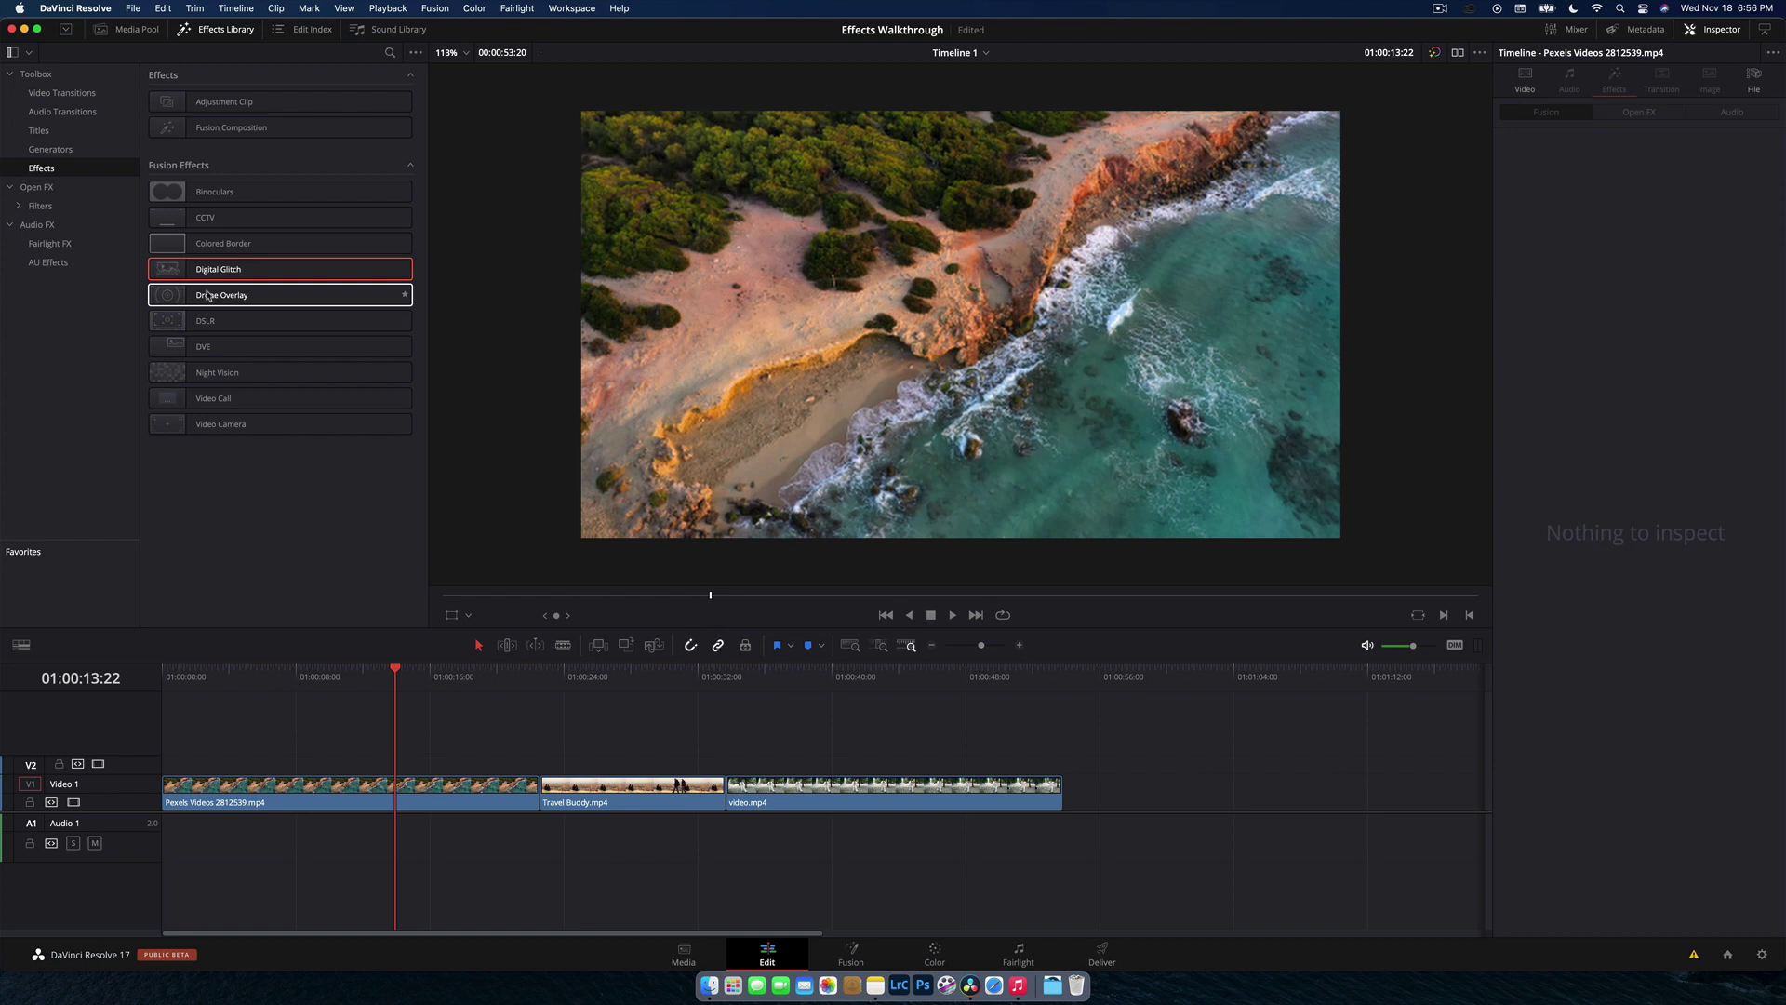
drag(396, 296, 372, 796)
click(365, 689)
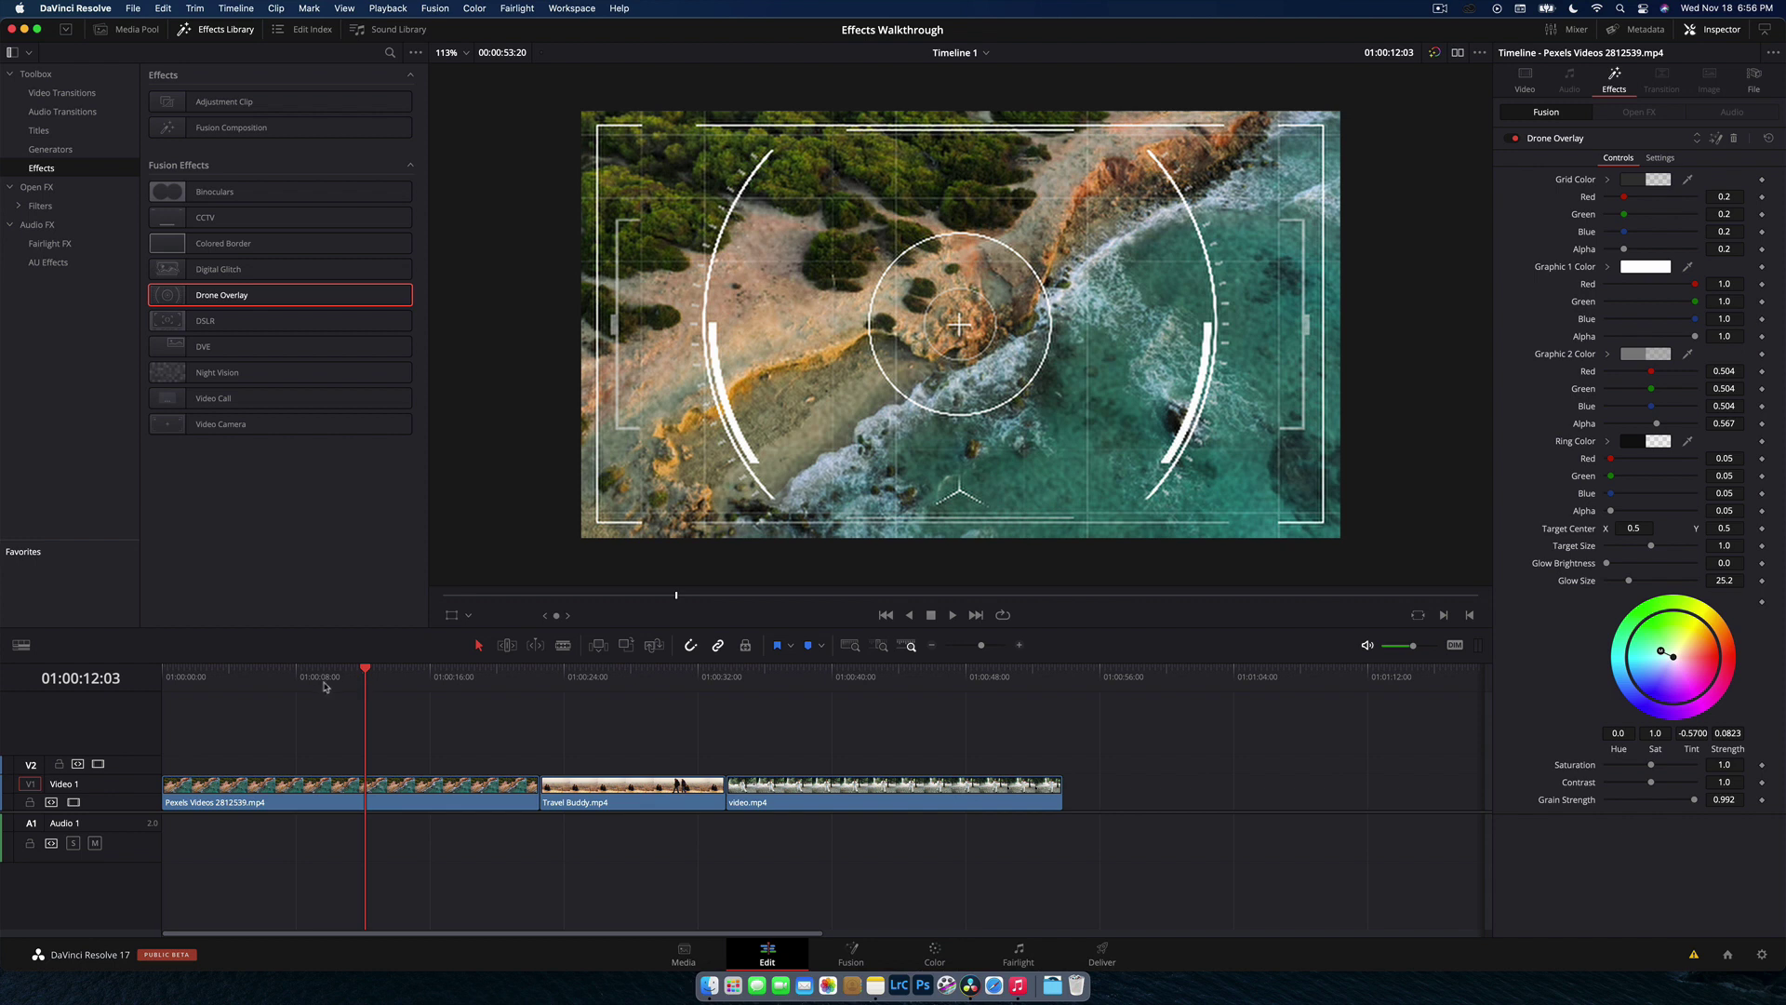
click(292, 686)
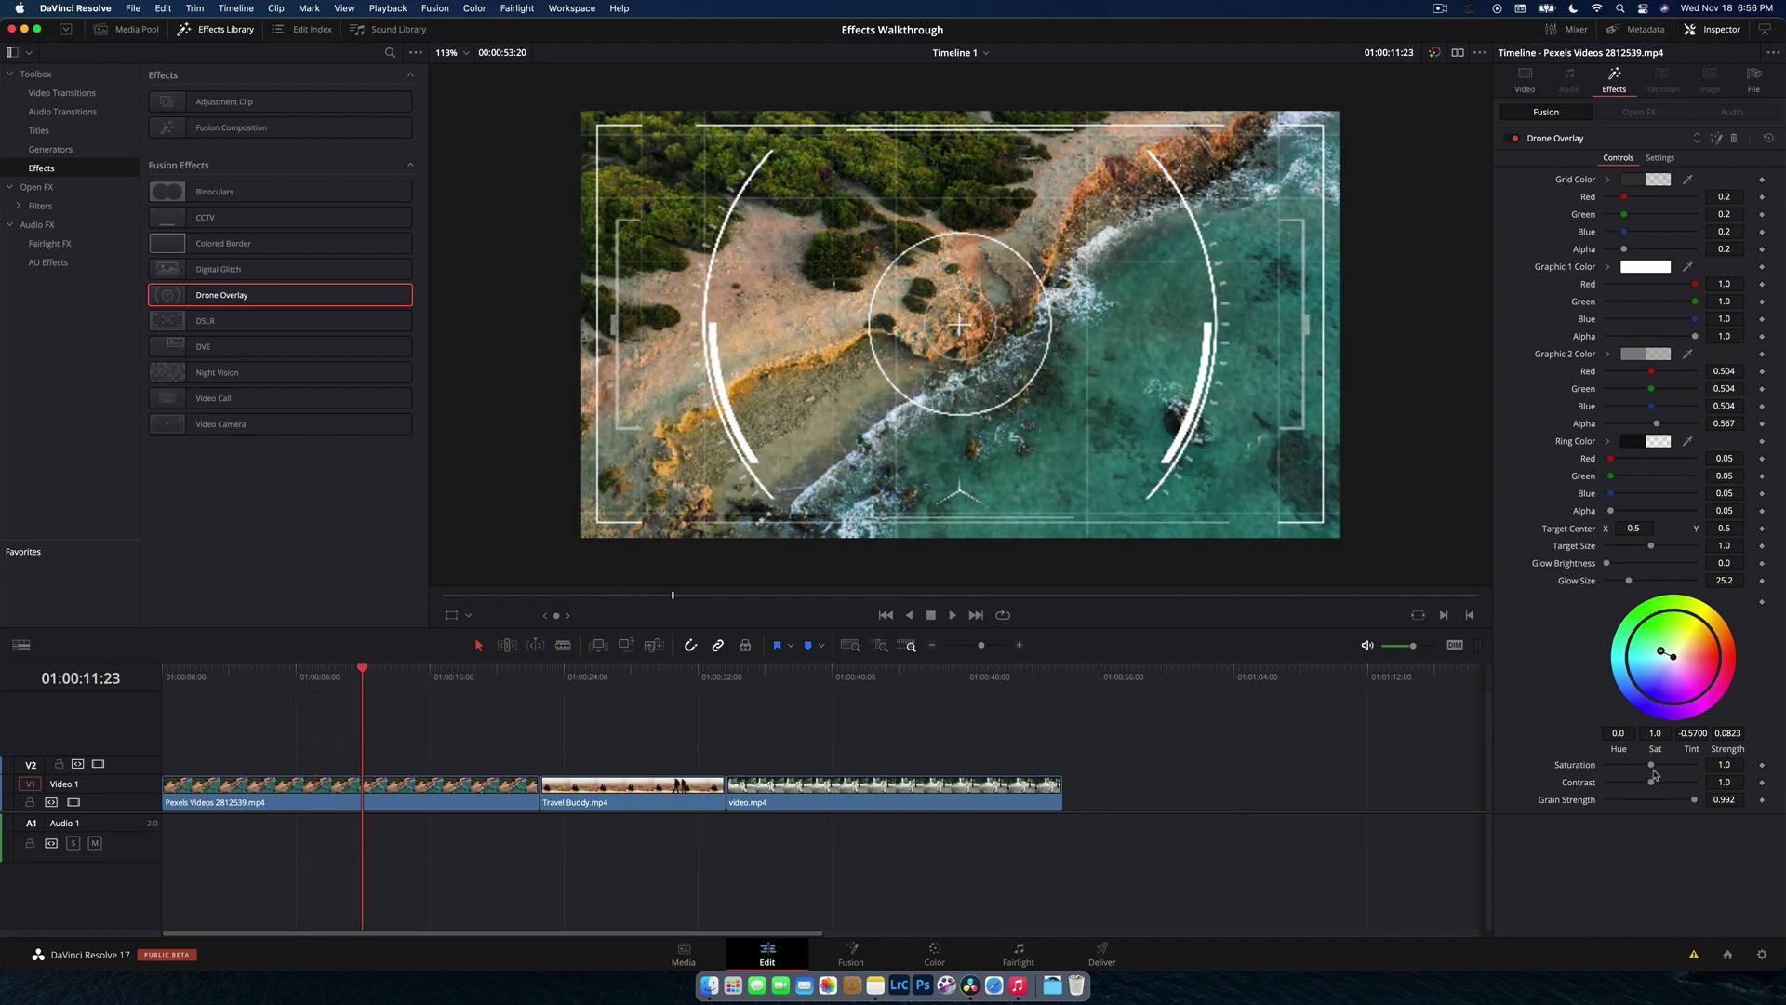
Step: Try different overlay tints, then set Graphic 1 Color to cyan
click(1698, 669)
mouse_move(1697, 661)
mouse_down()
mouse_move(1726, 651)
mouse_move(1694, 677)
mouse_move(1668, 649)
mouse_move(1677, 621)
mouse_move(1645, 611)
mouse_move(1675, 659)
mouse_up()
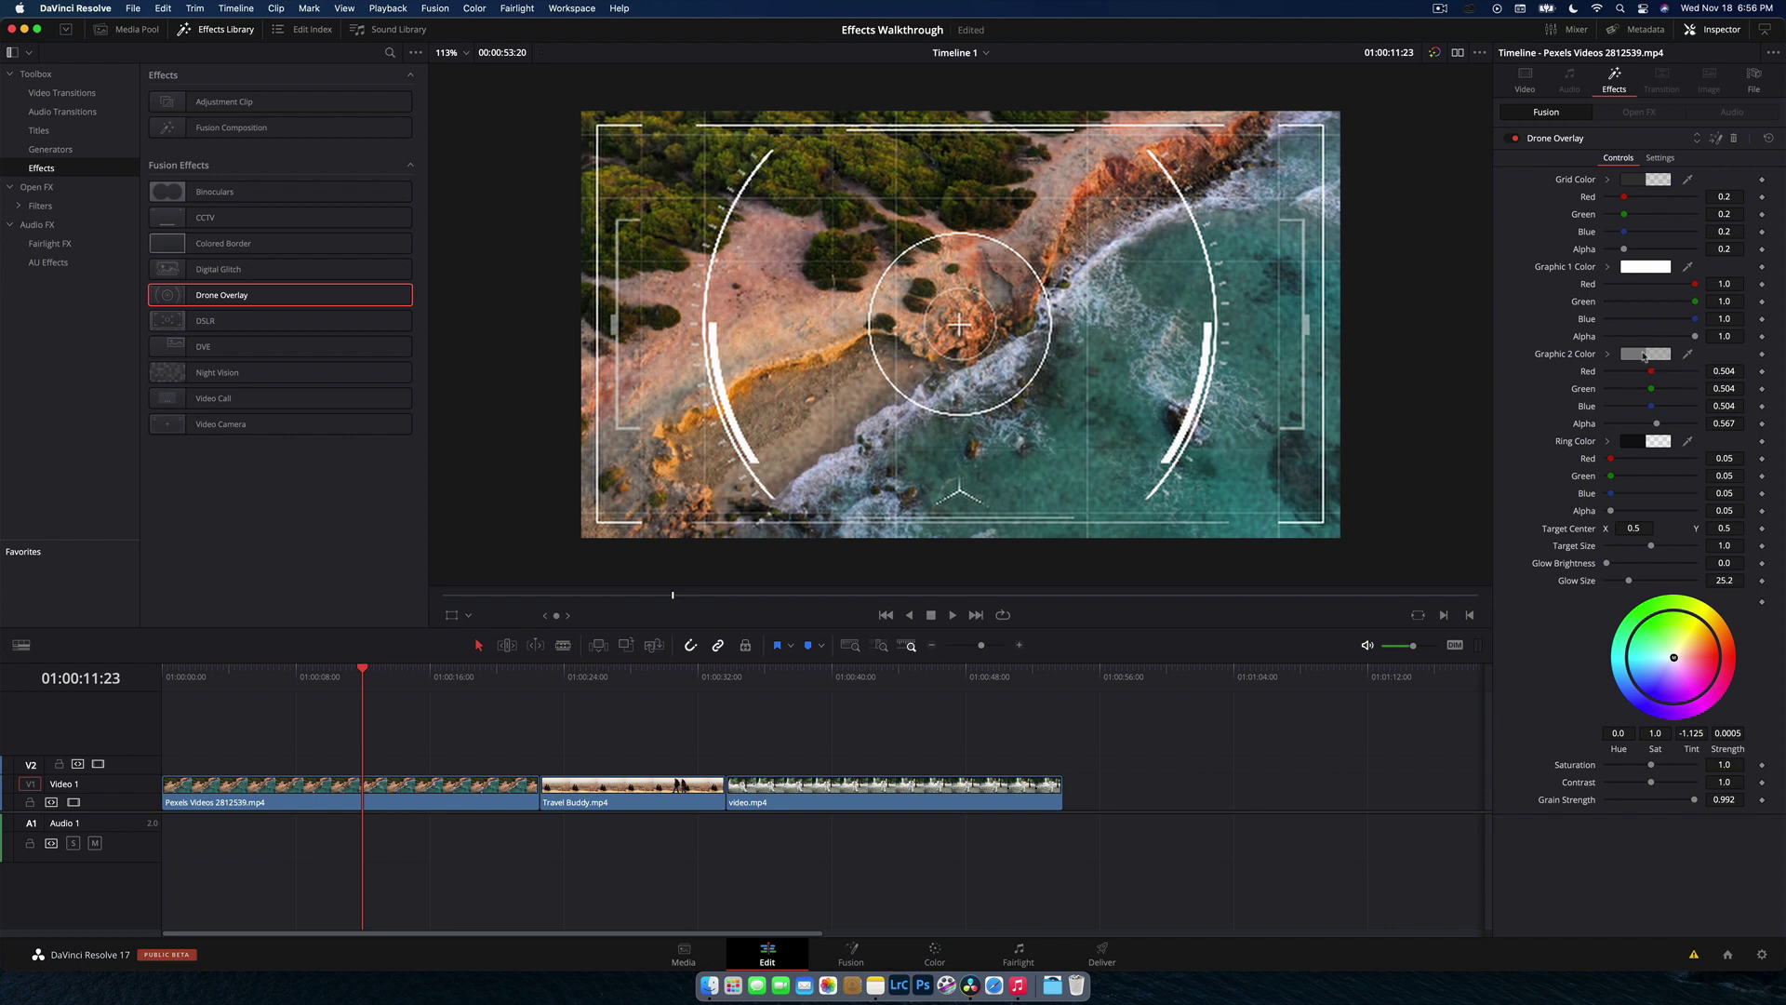
click(1634, 270)
drag(42, 793, 29, 820)
click(125, 937)
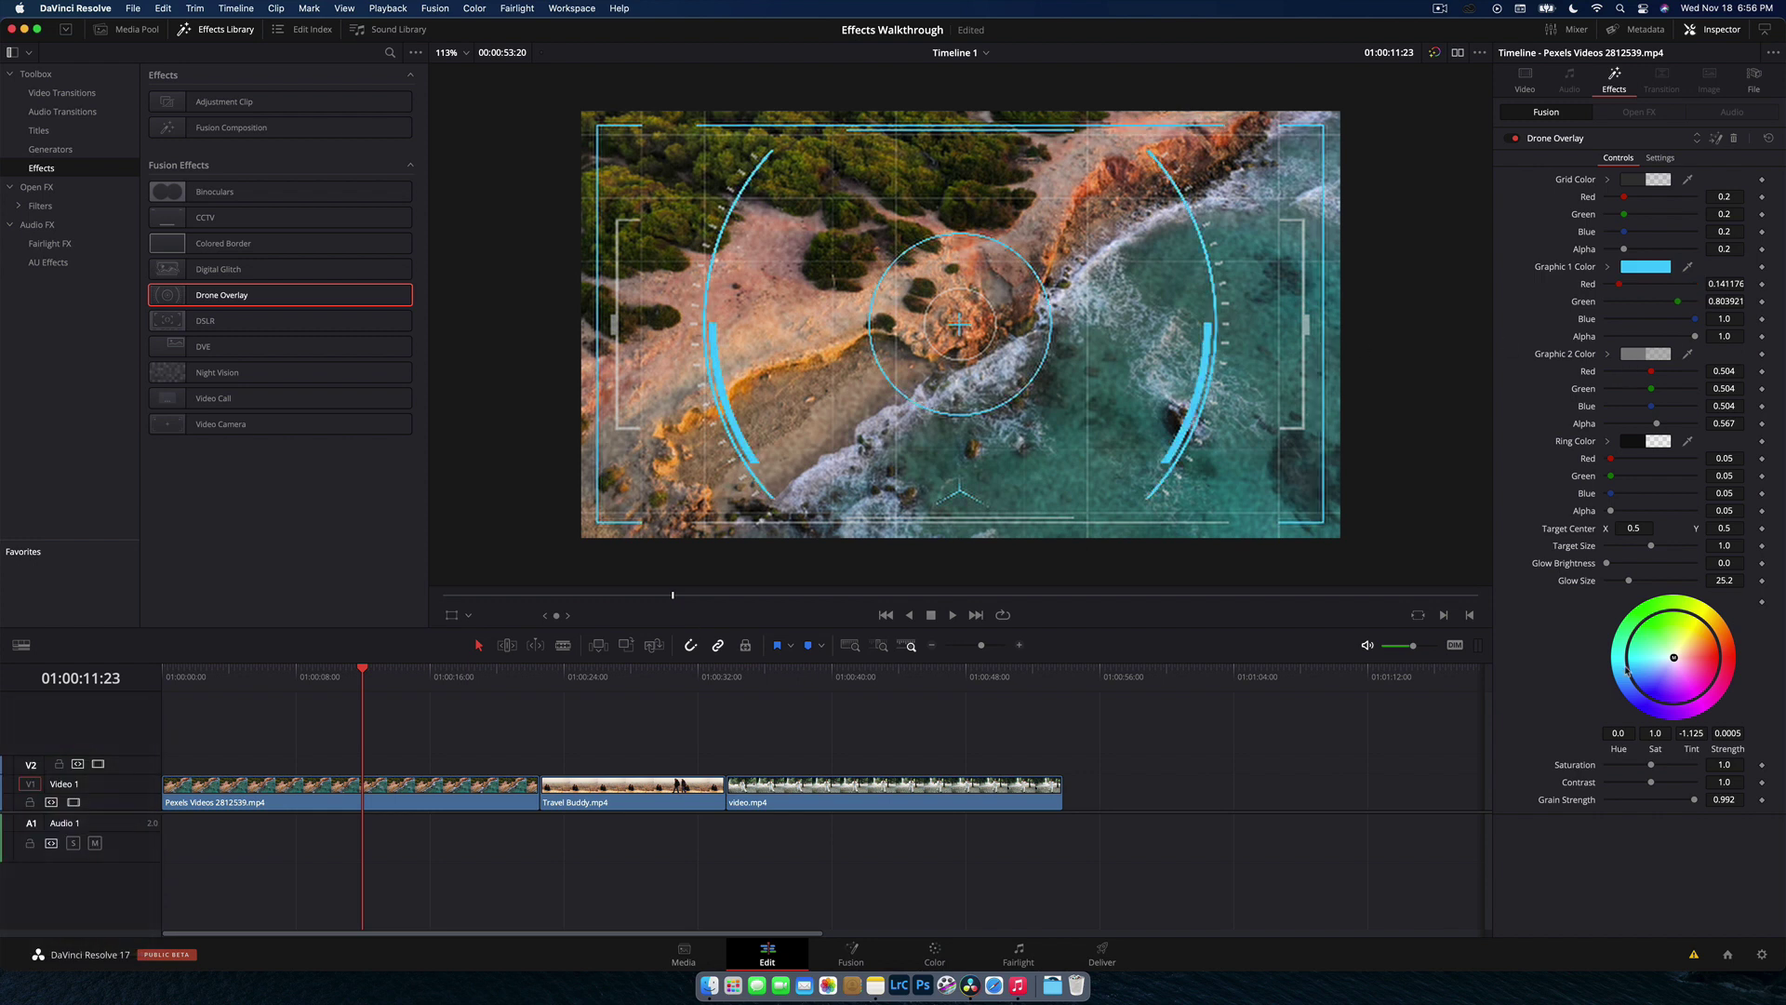
Step: Keyframe the target ring's Center at two frames so it drifts across the coastline
drag(1633, 527, 1573, 528)
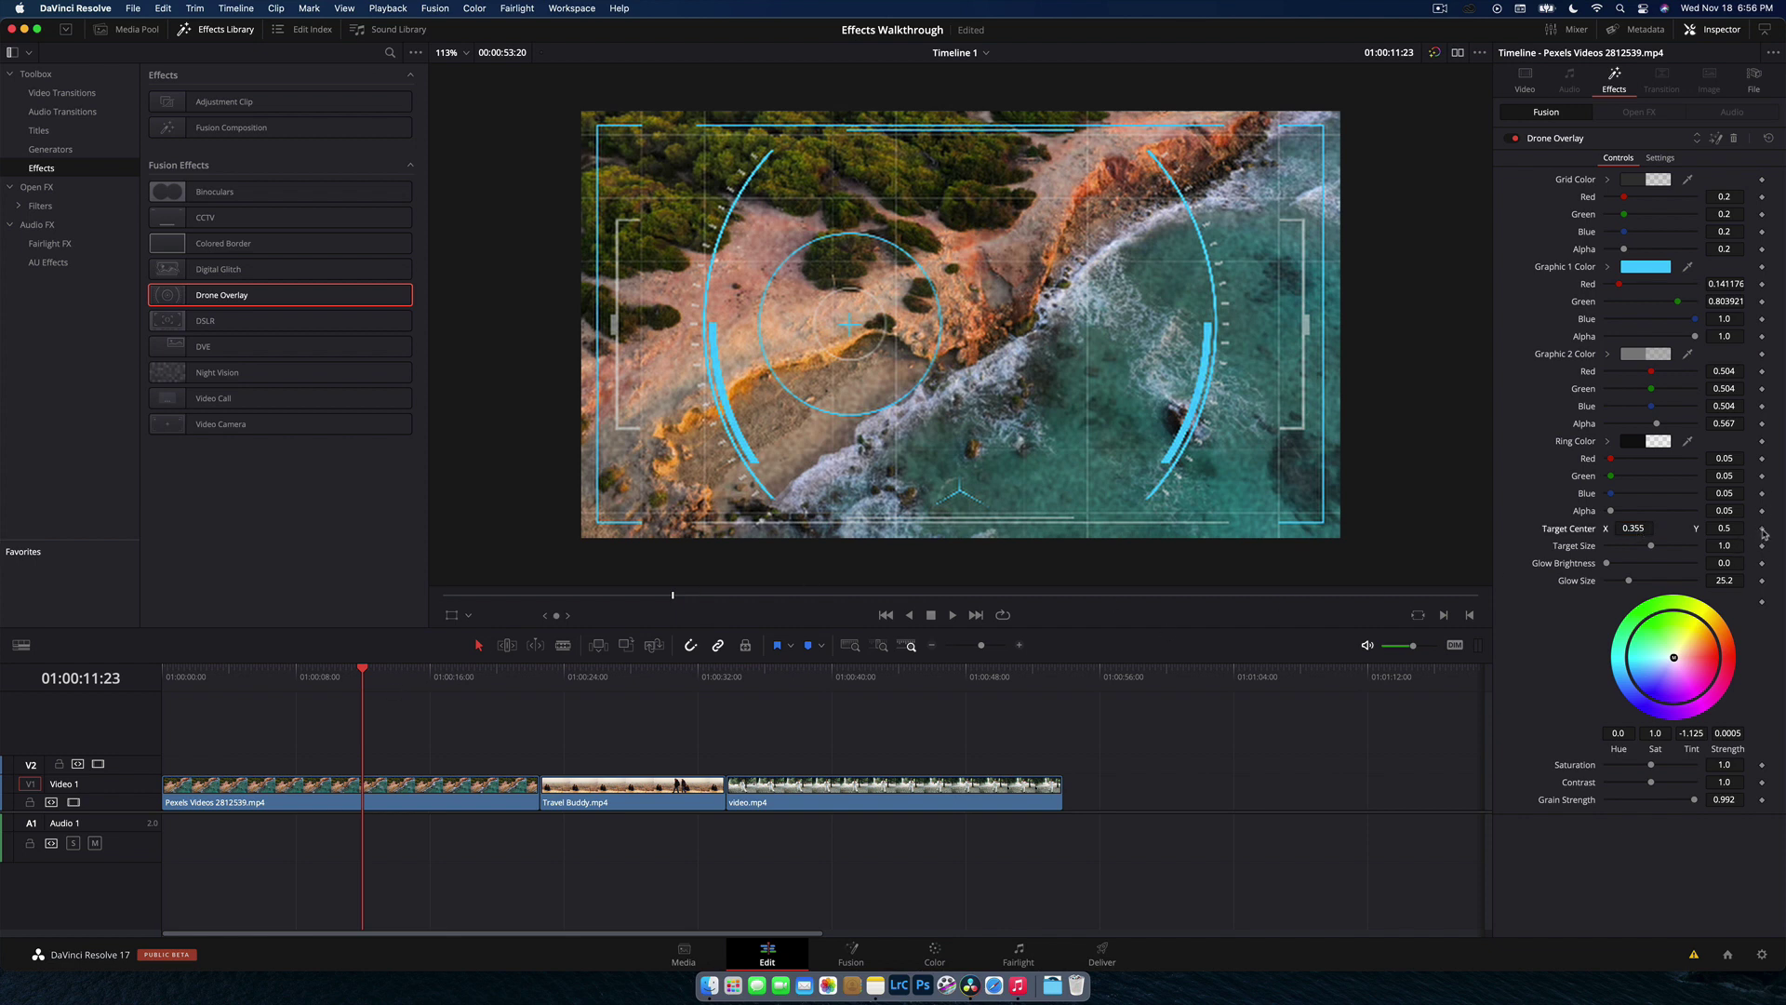
click(388, 686)
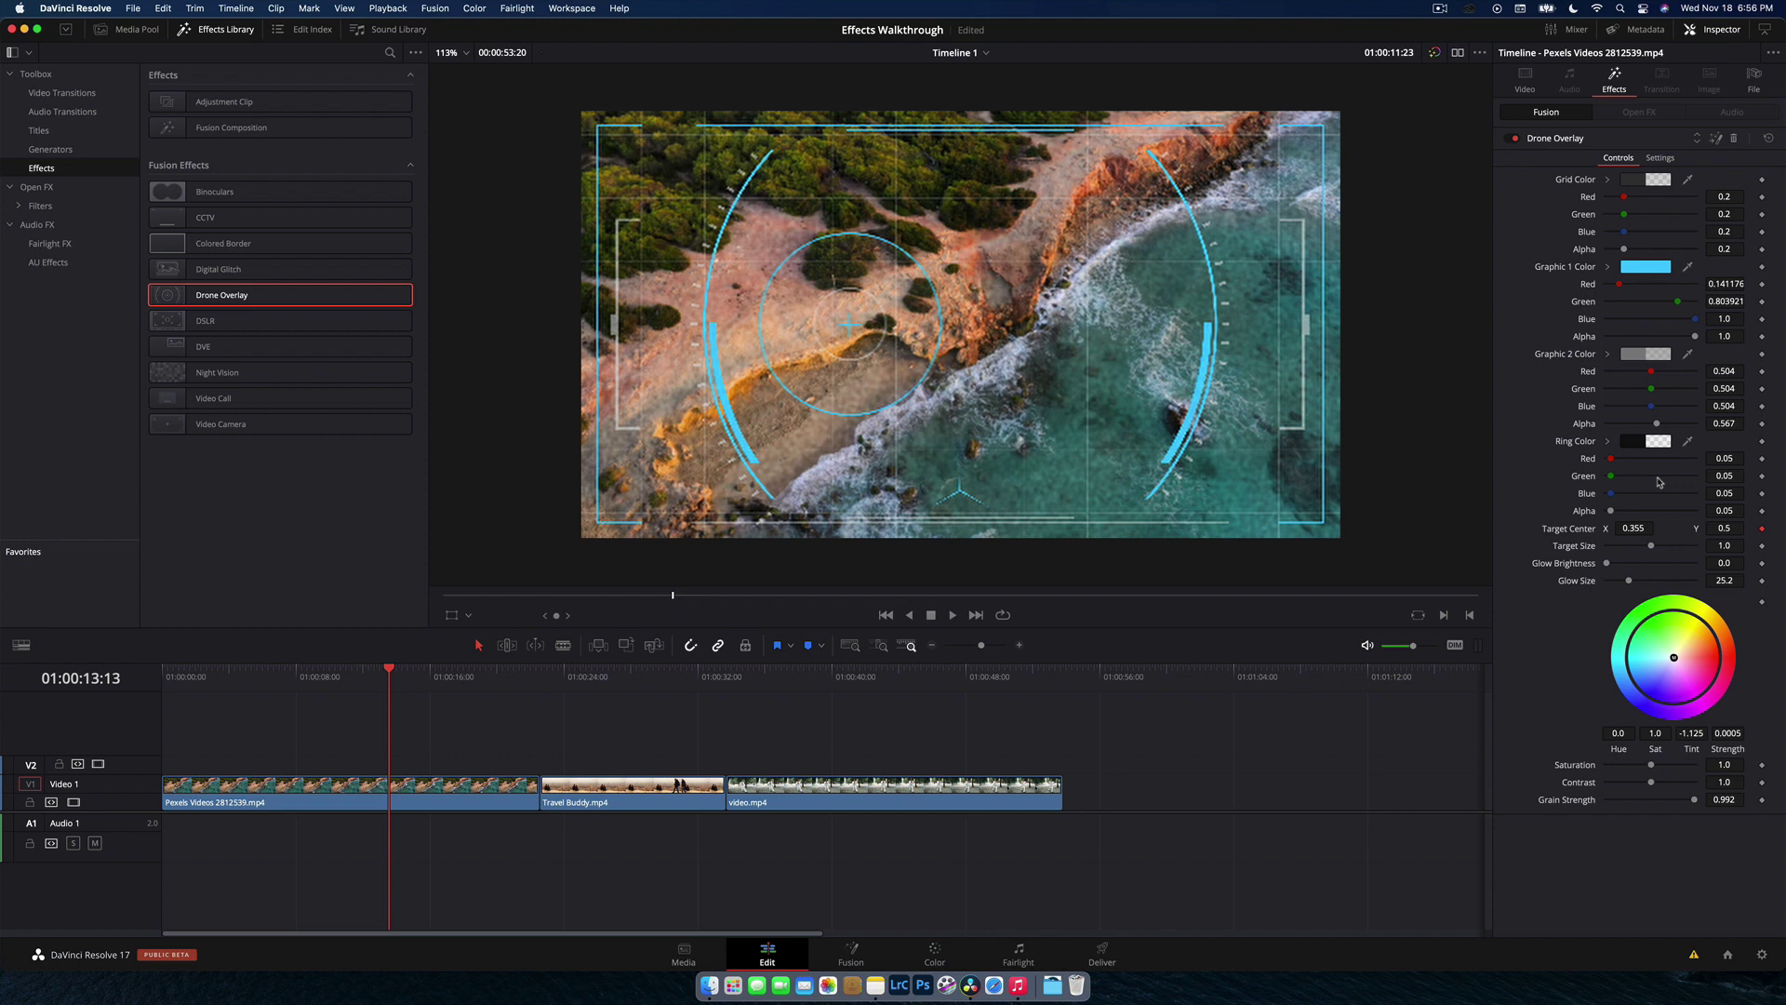
drag(1633, 528, 561, 695)
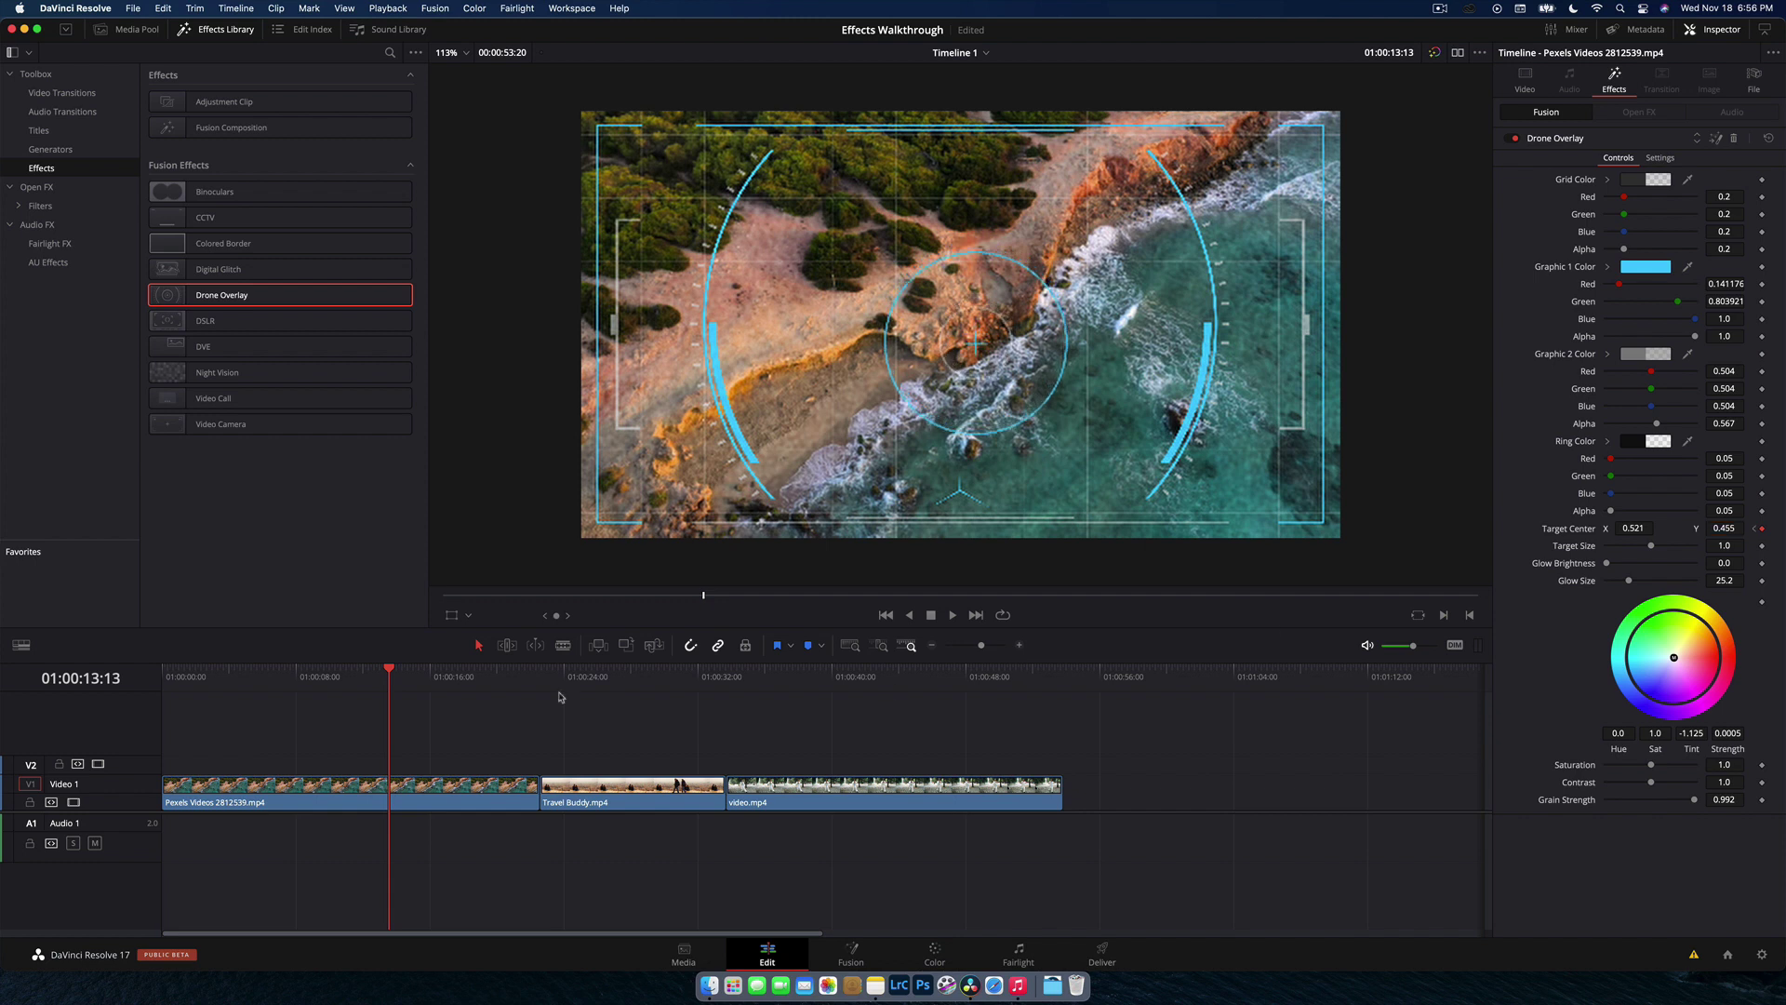
Step: Preview the moving target ring, then enlarge Target Size to 2.33
click(351, 681)
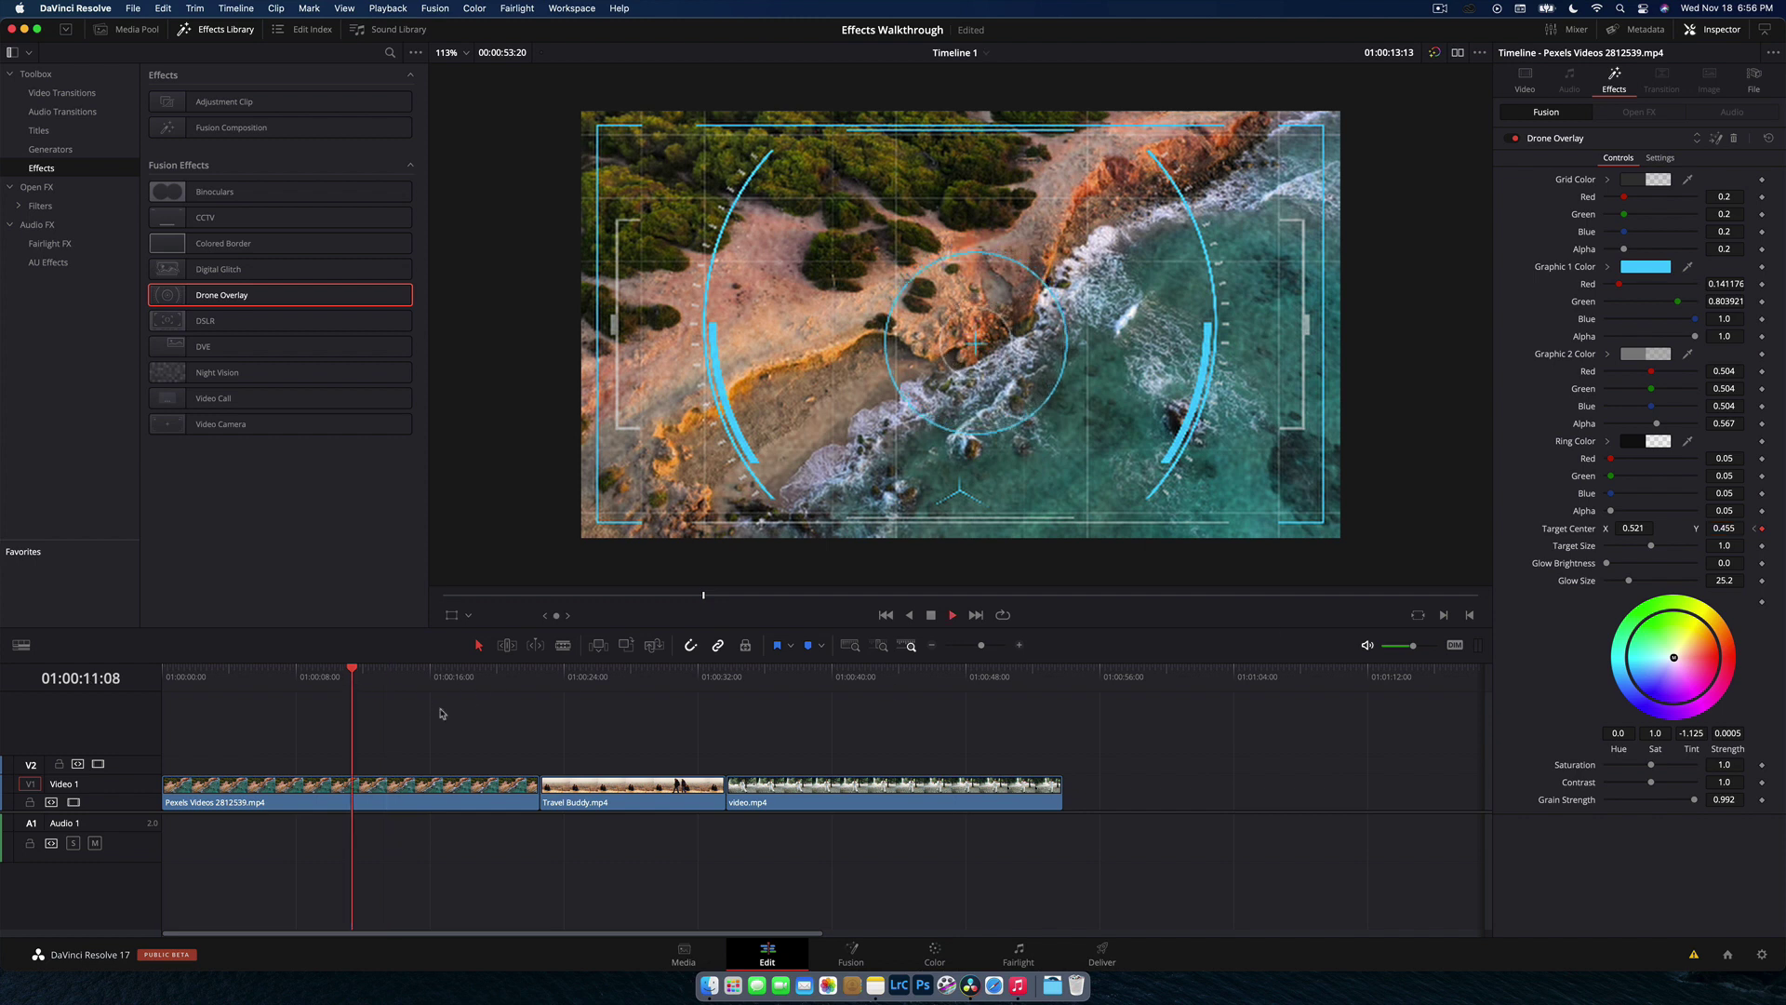
key(space)
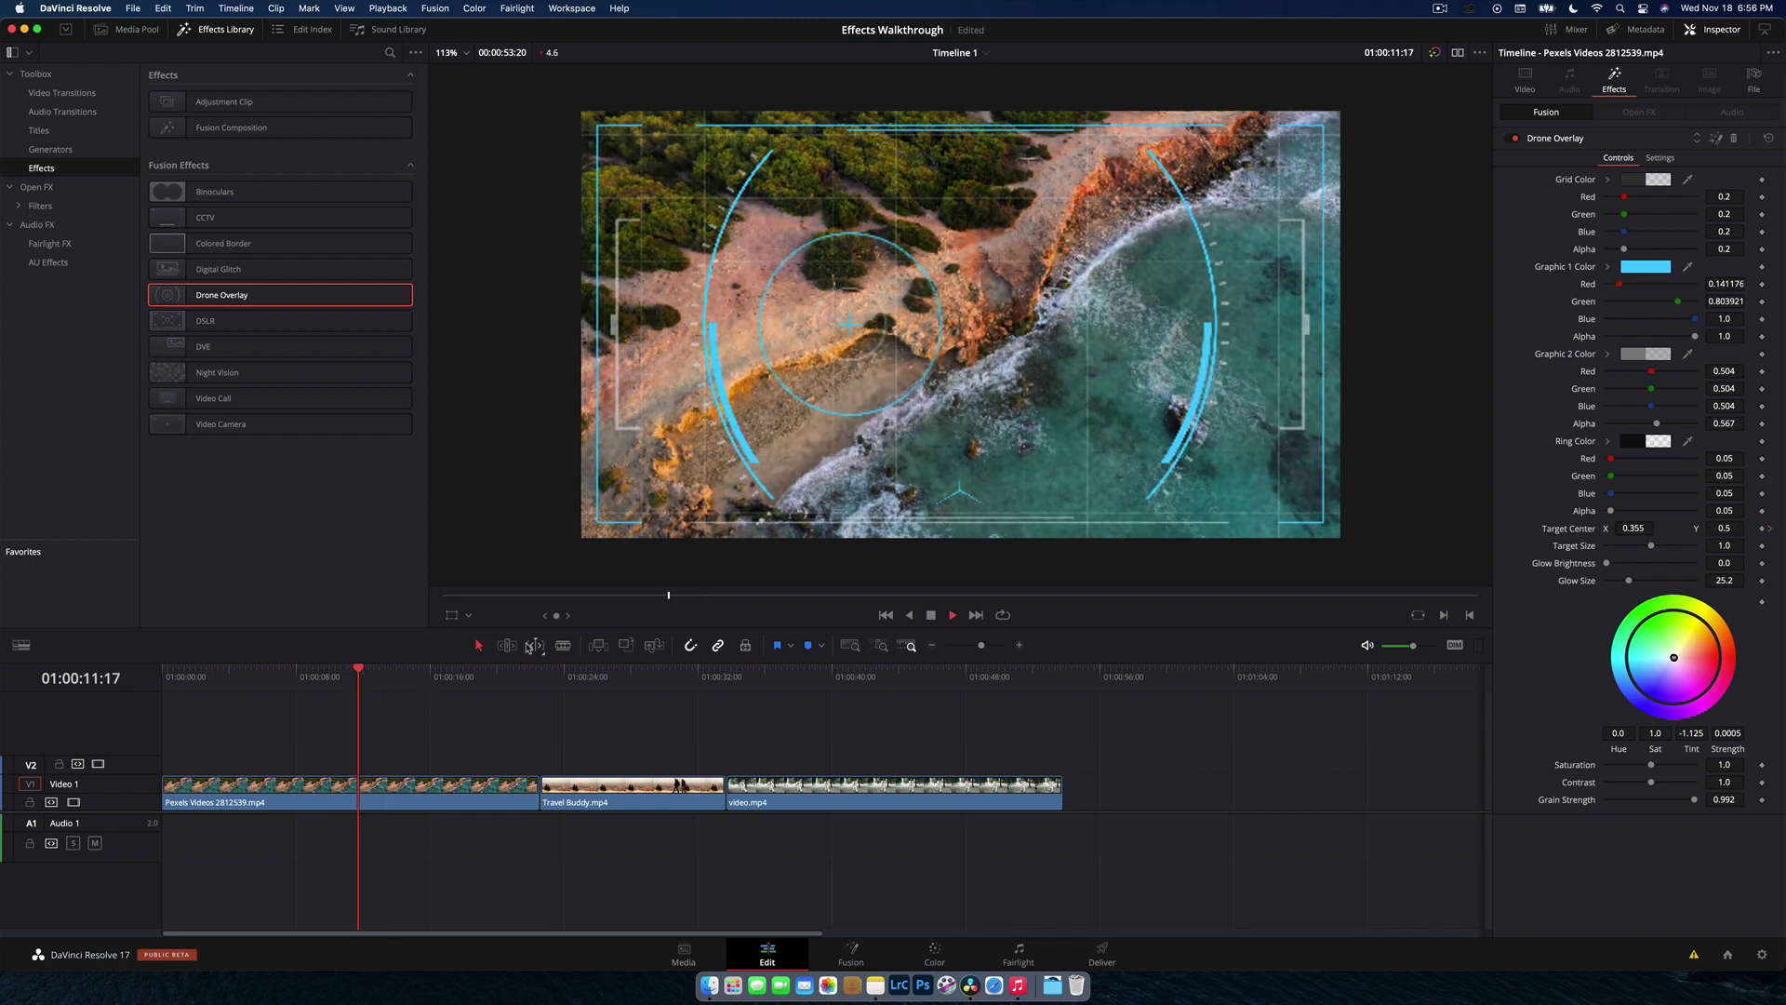
click(407, 682)
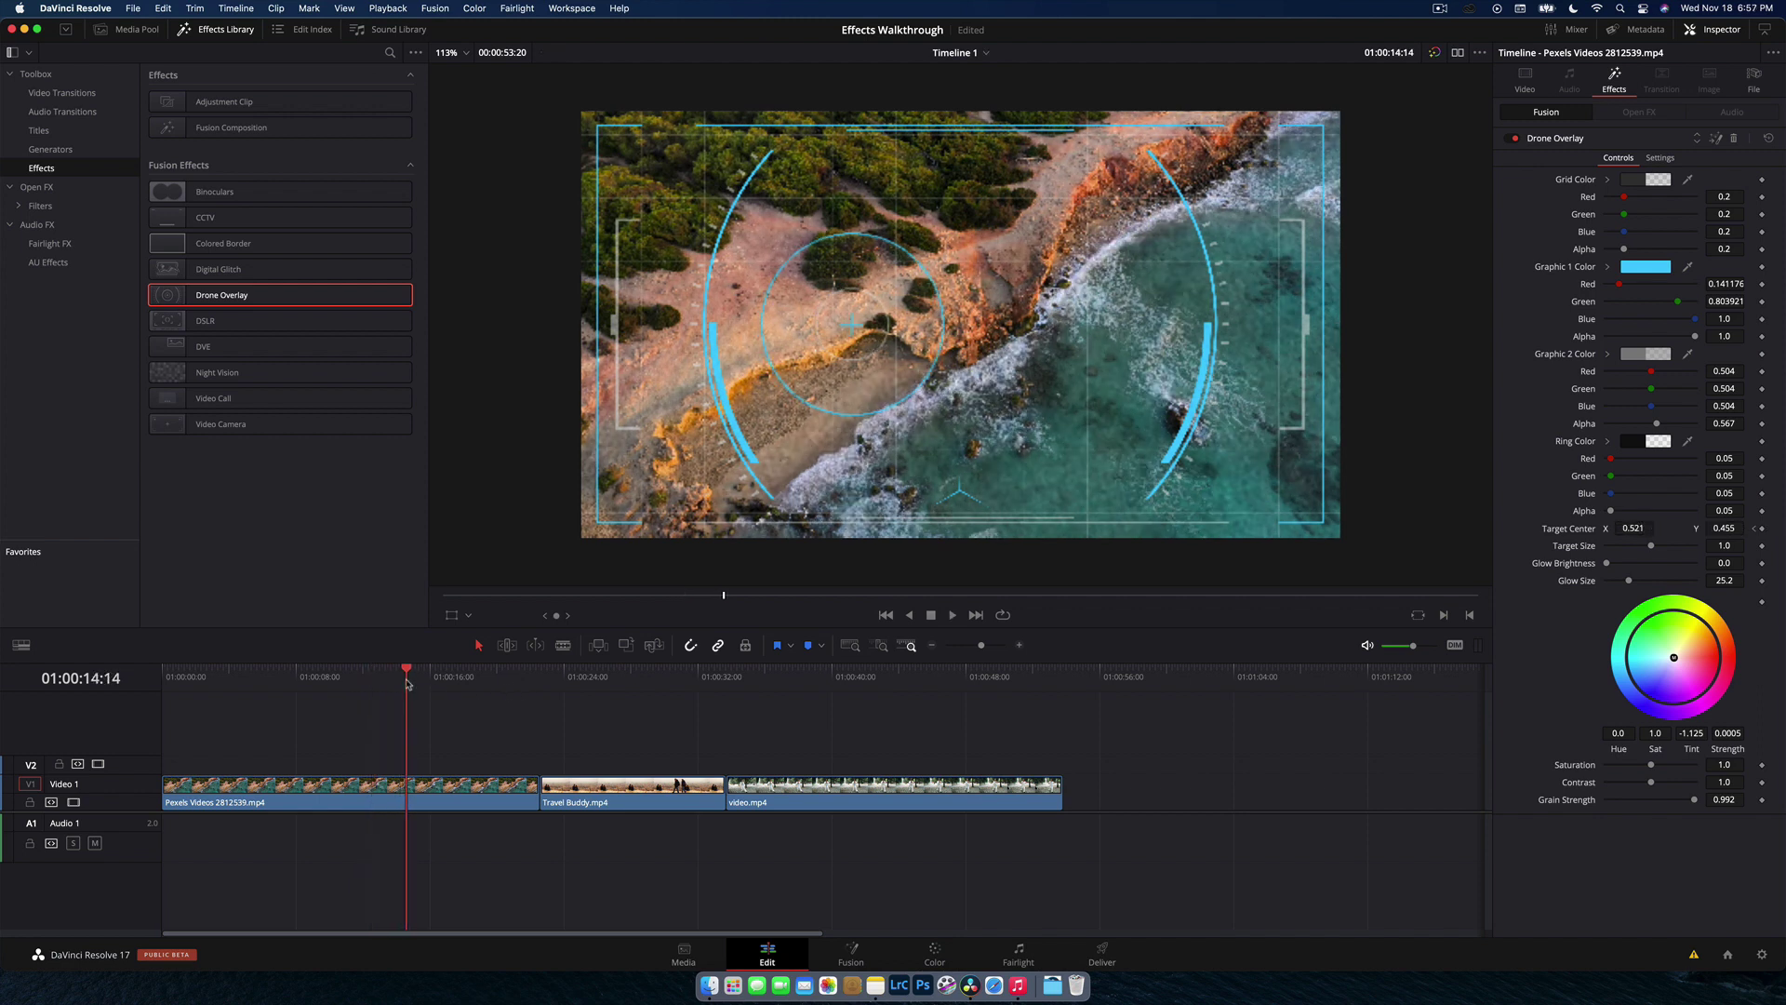
drag(405, 686, 390, 686)
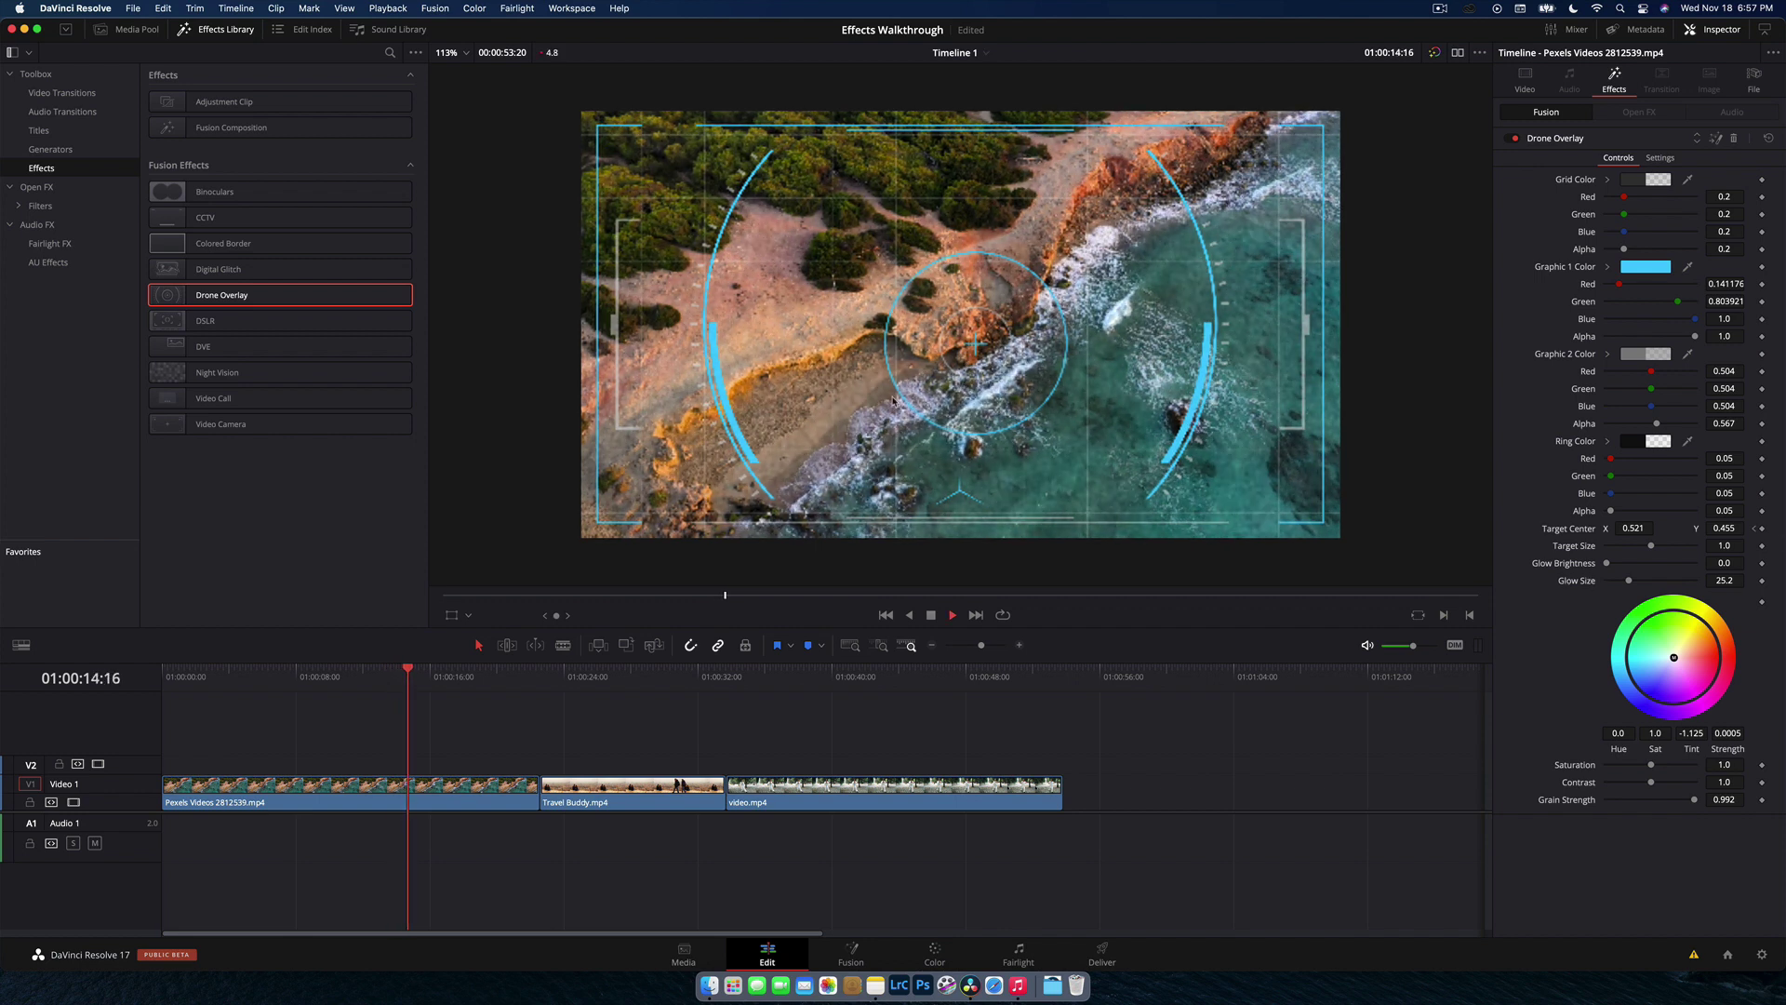
key(space)
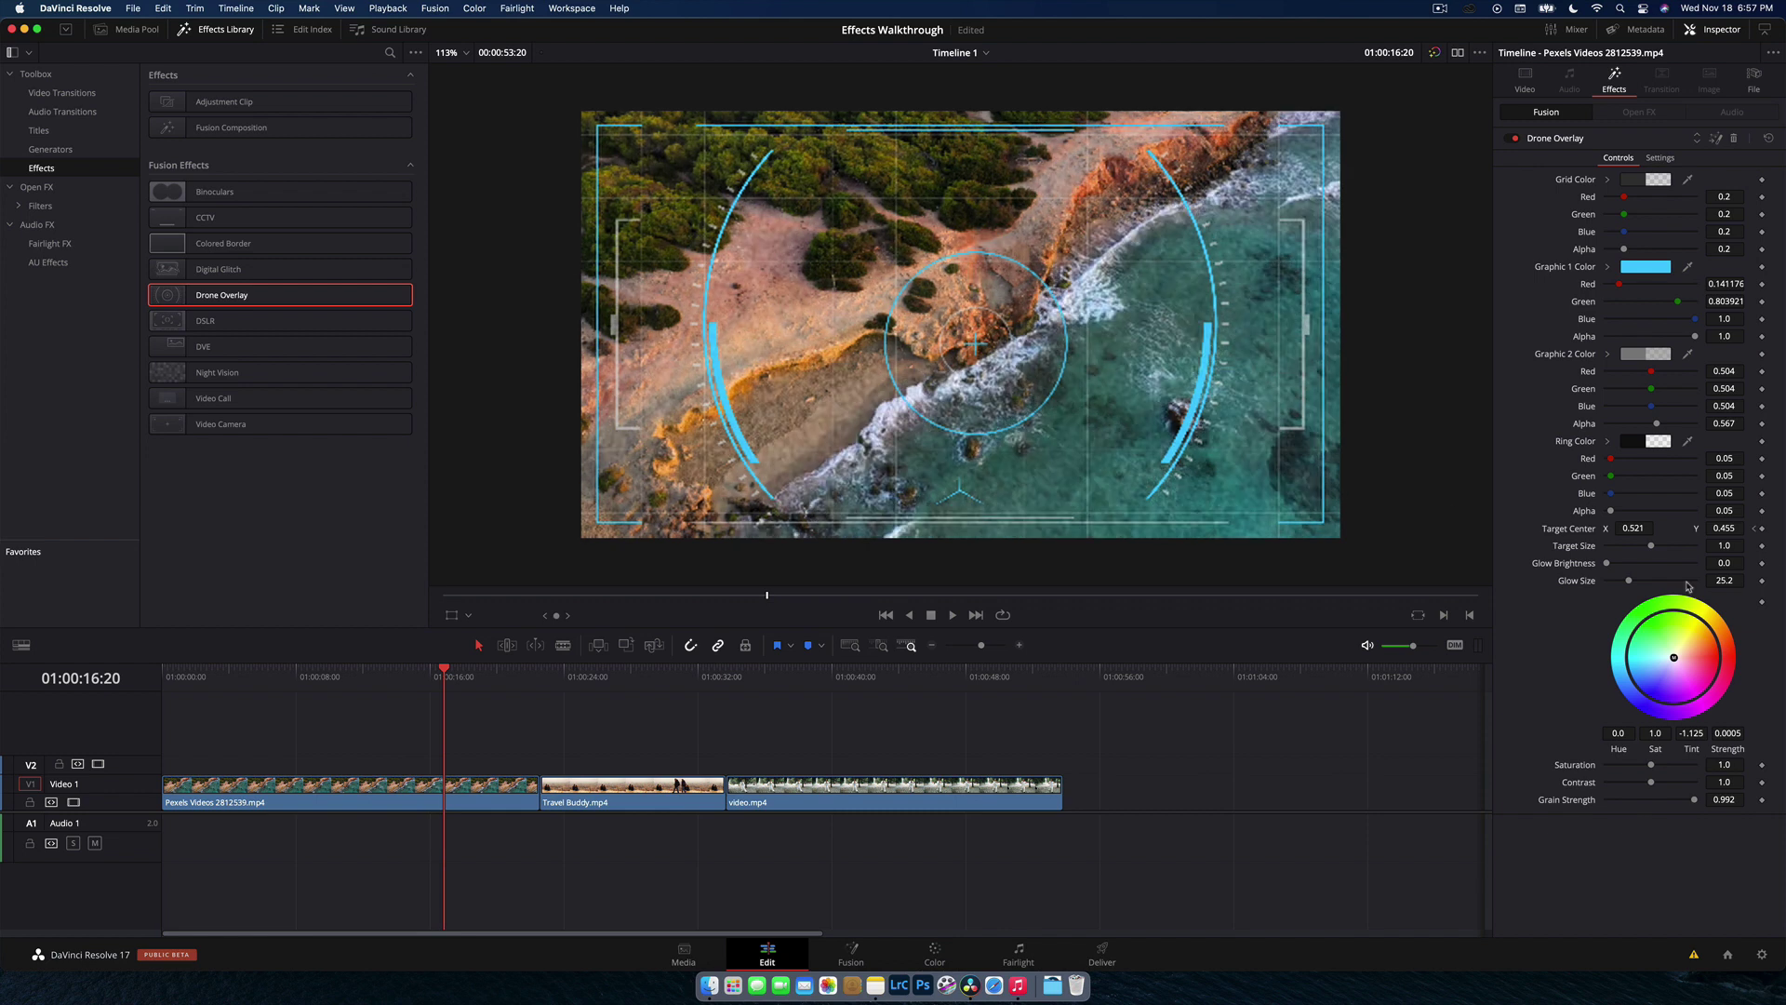
mouse_move(1651, 547)
mouse_down()
mouse_move(1680, 549)
mouse_move(1662, 550)
mouse_up()
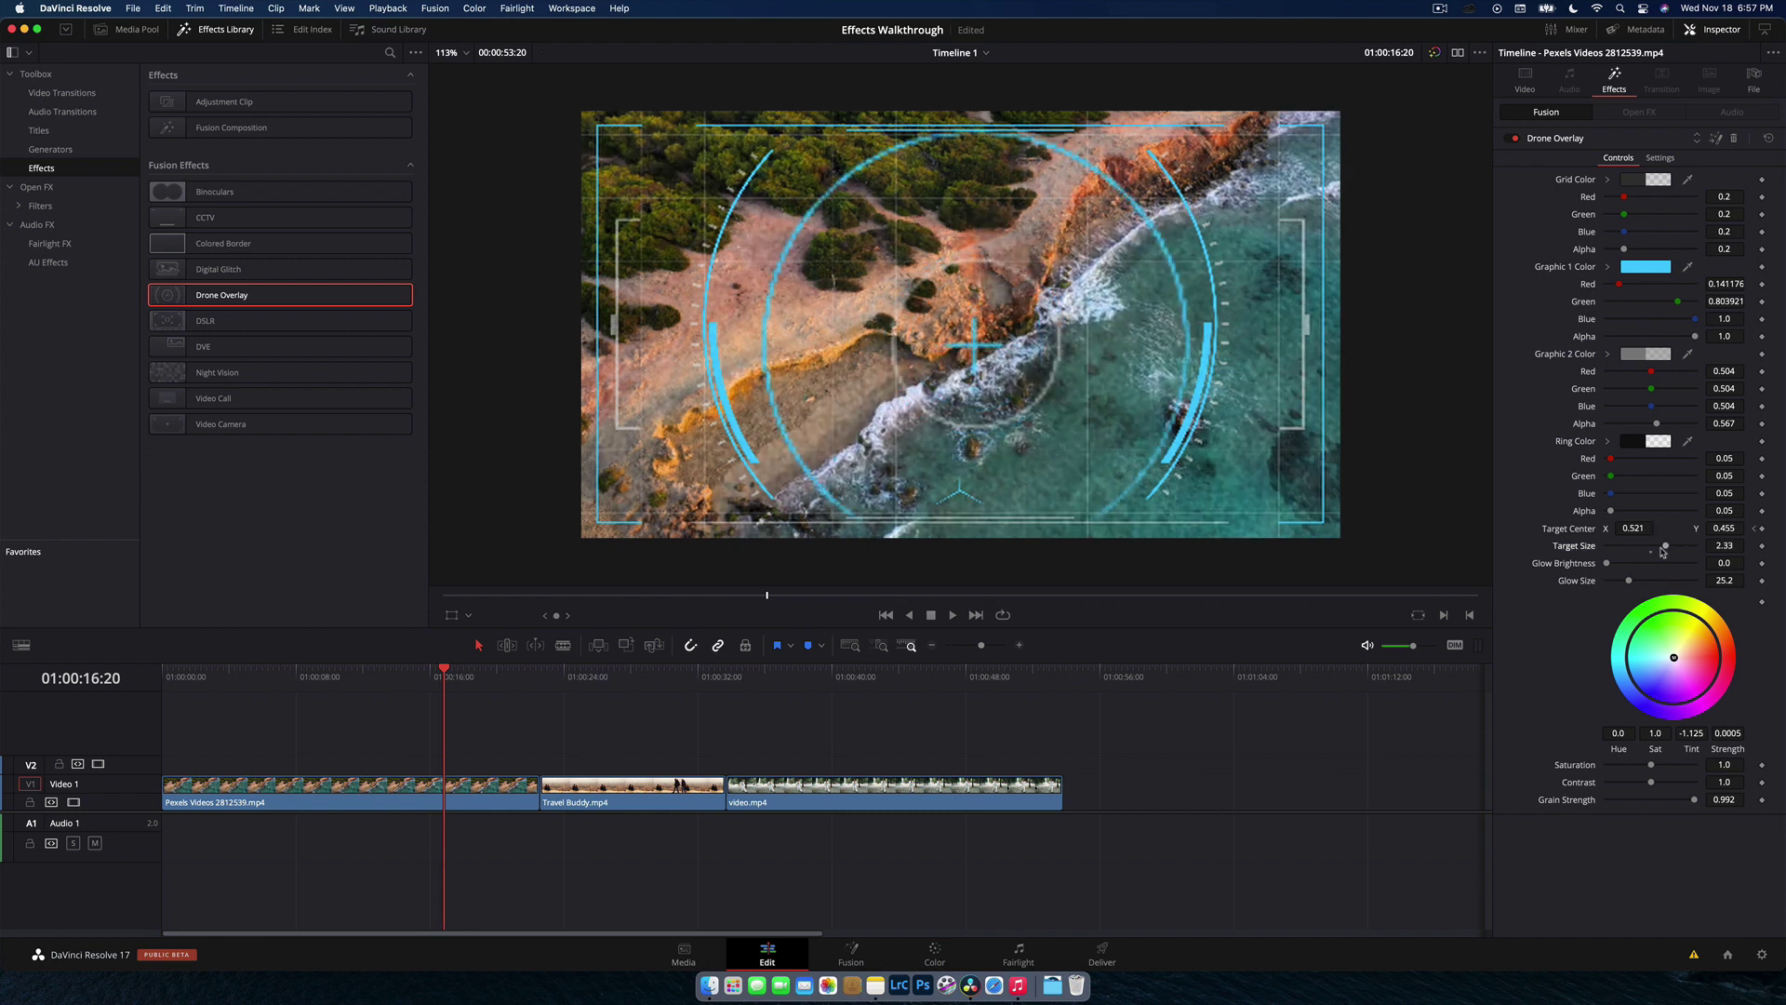
Step: Turn timeline proxy off, then set Timeline Proxy Mode to Half Resolution
click(387, 8)
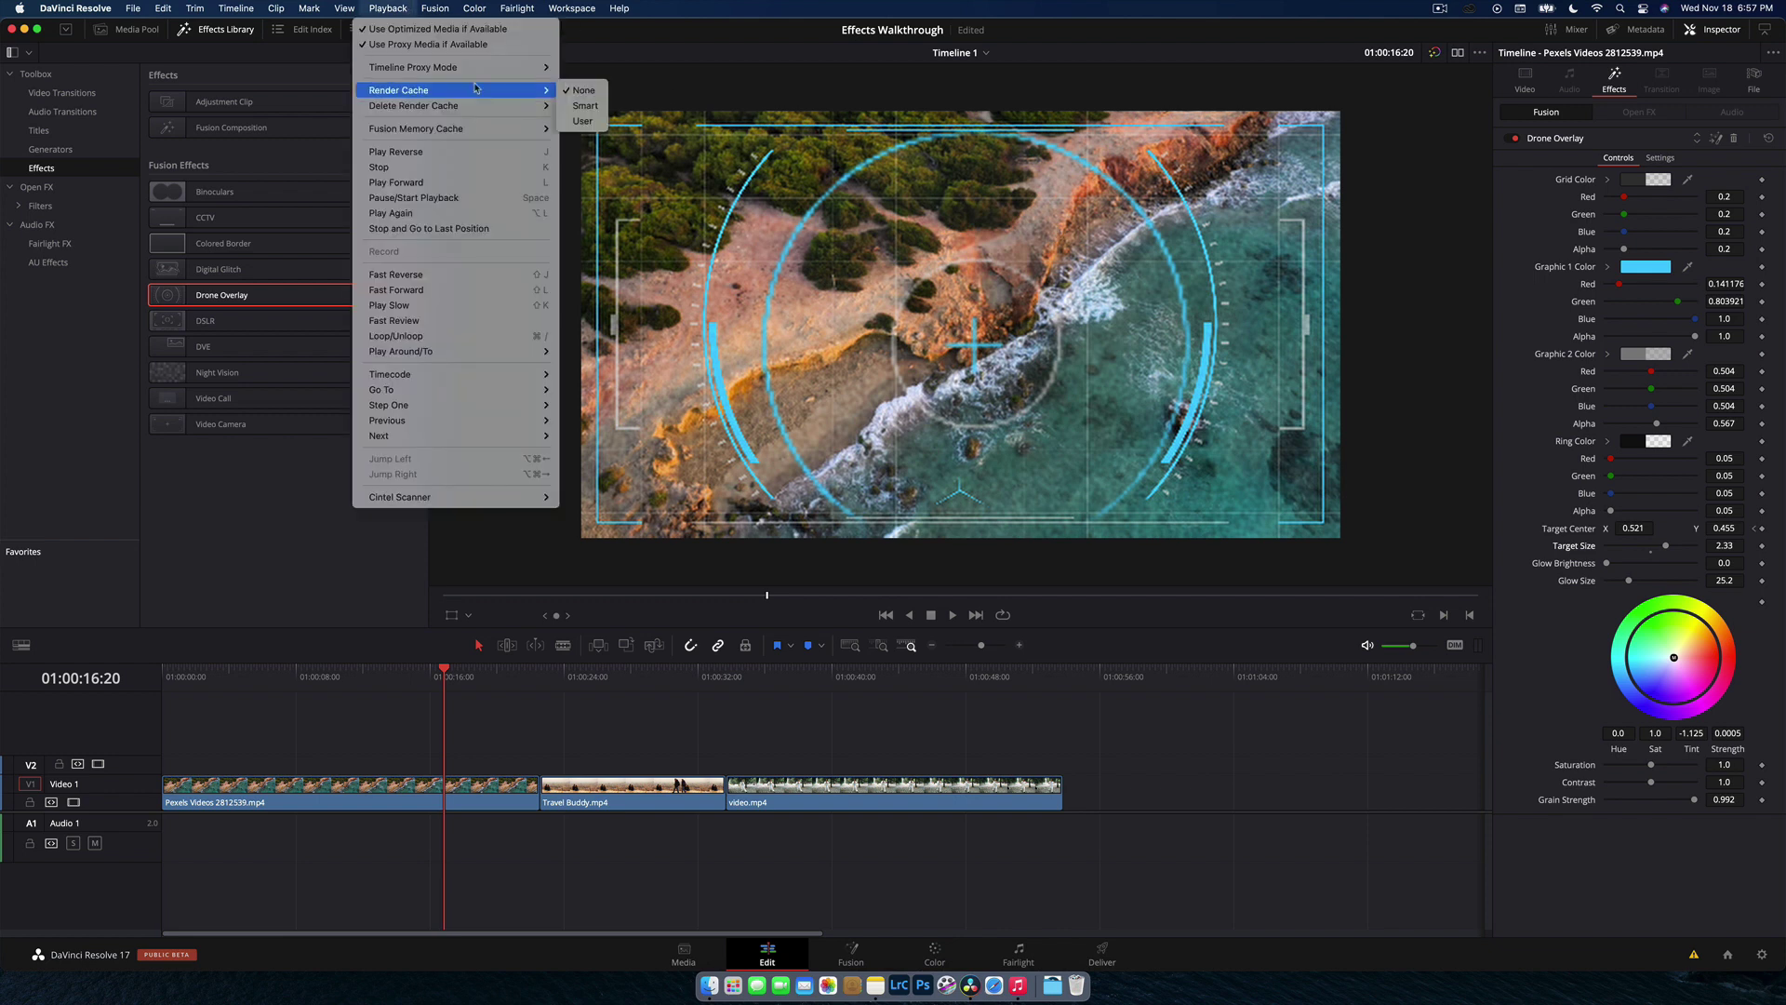
mouse_move(507, 67)
click(615, 69)
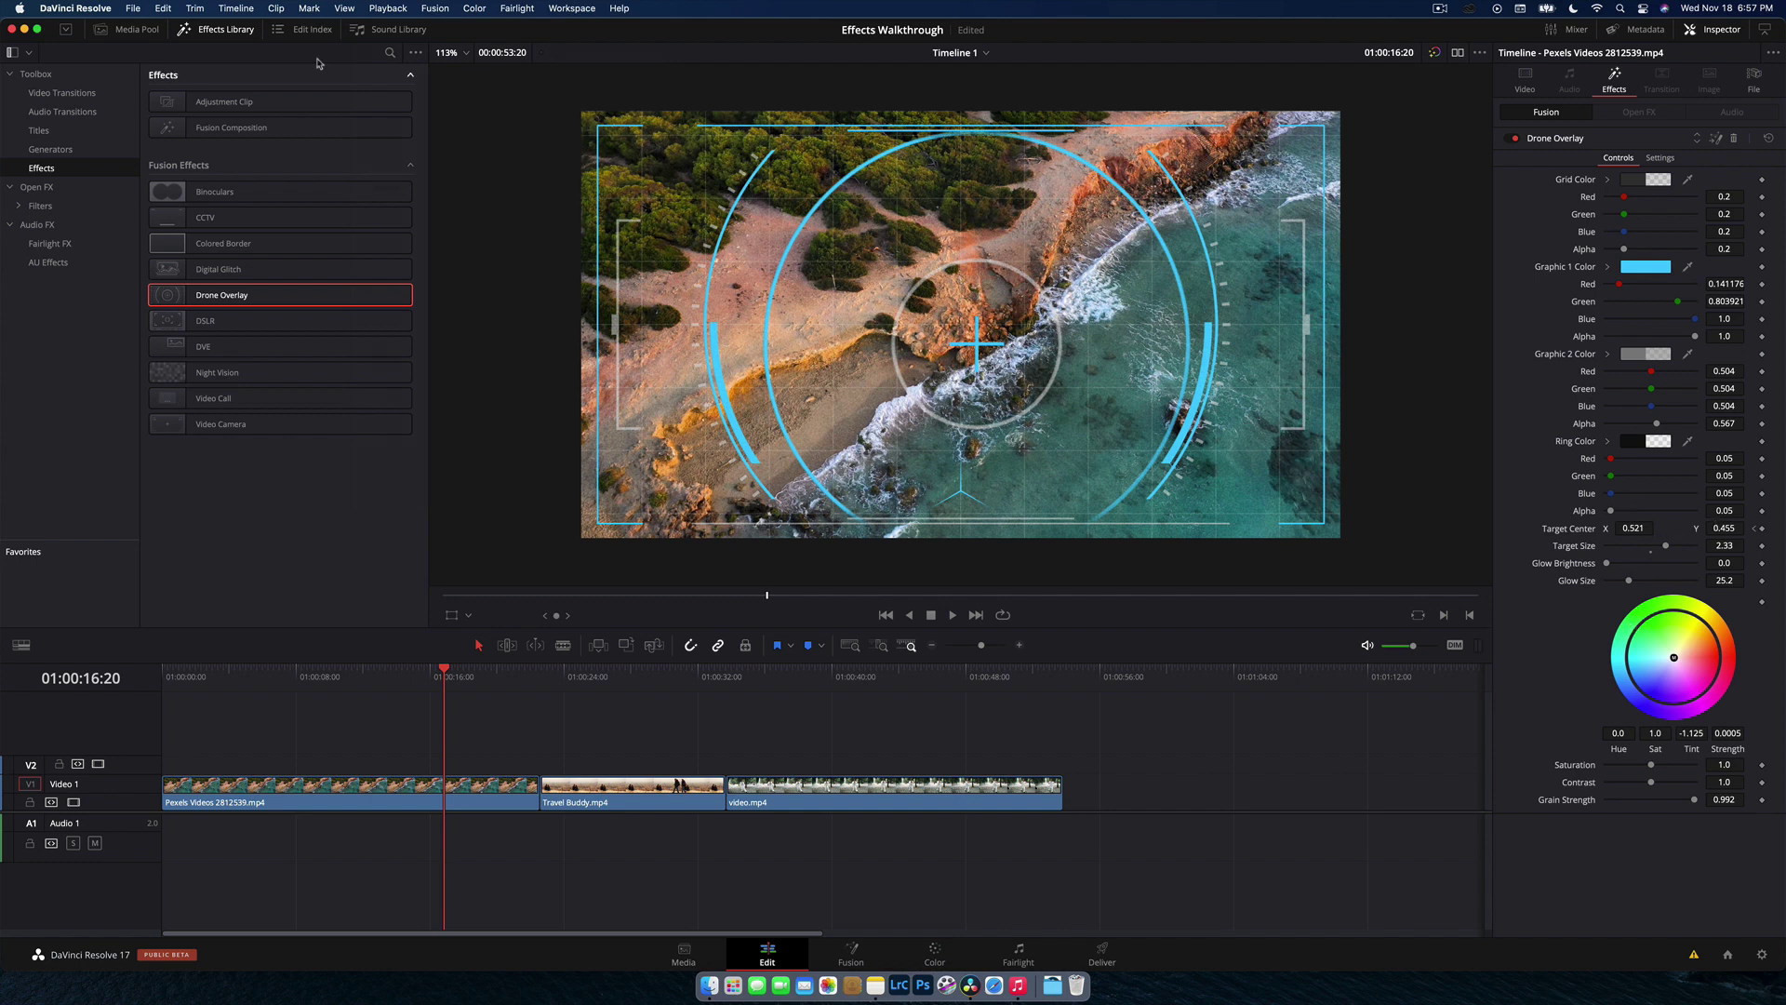
click(370, 11)
mouse_move(447, 67)
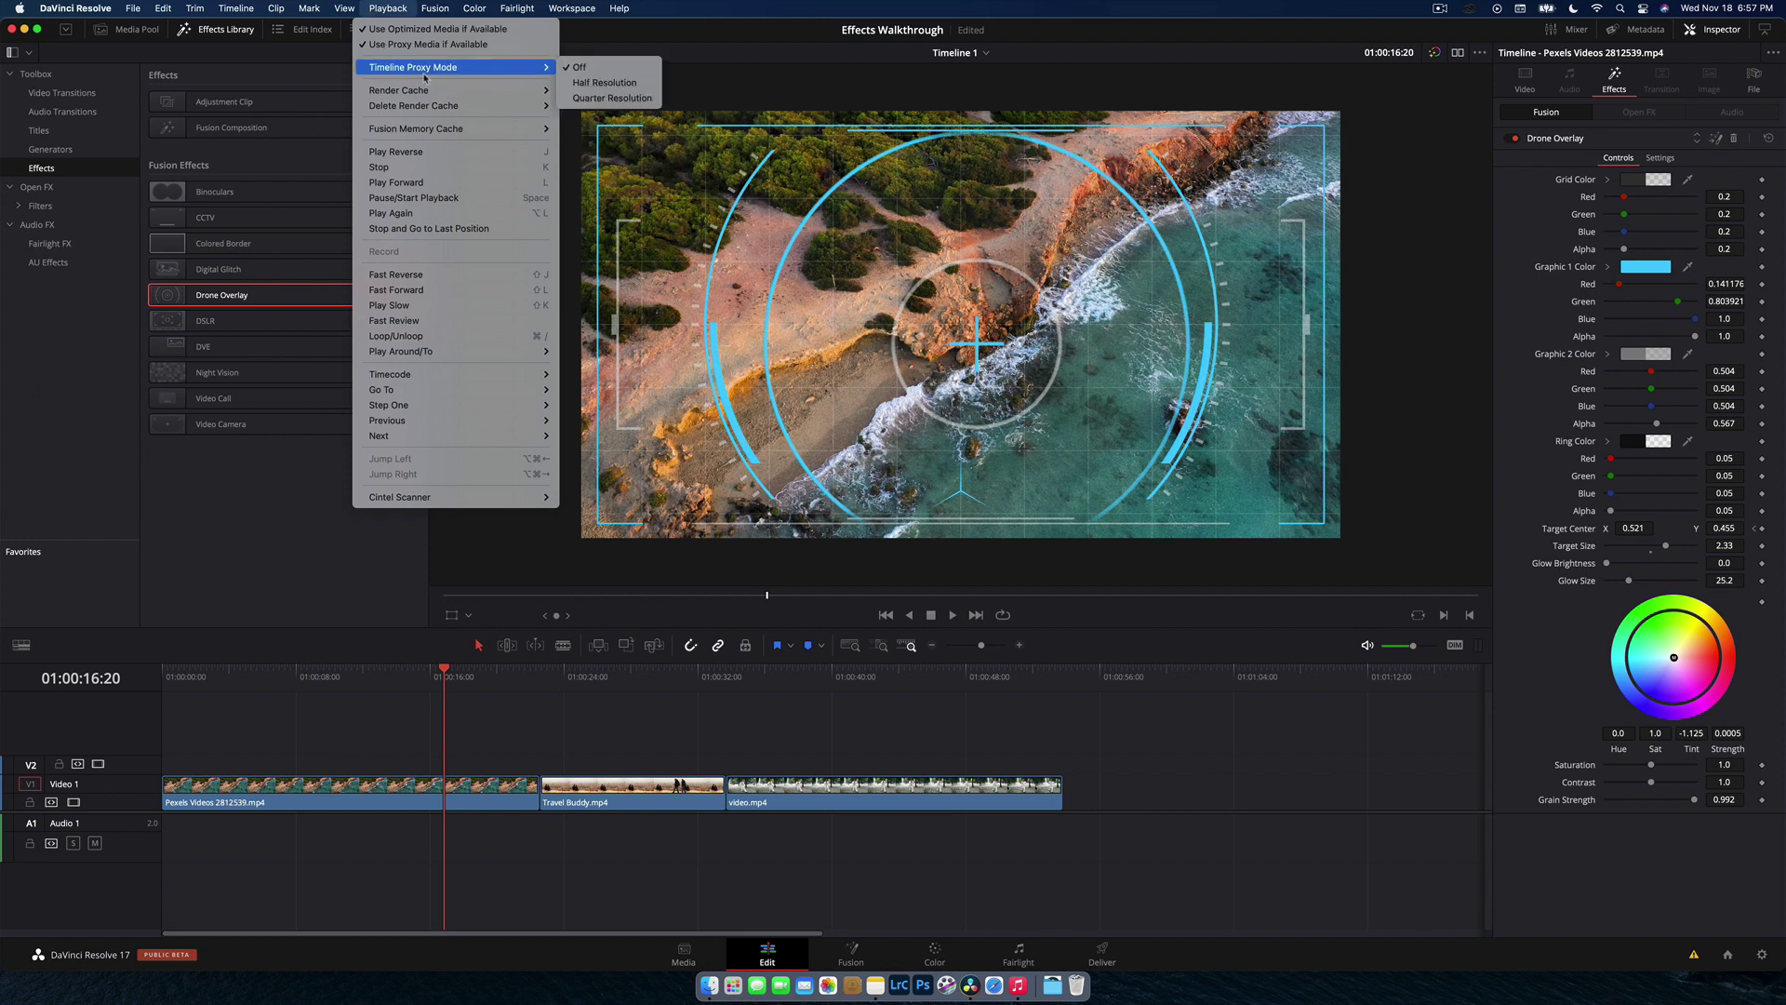
click(626, 85)
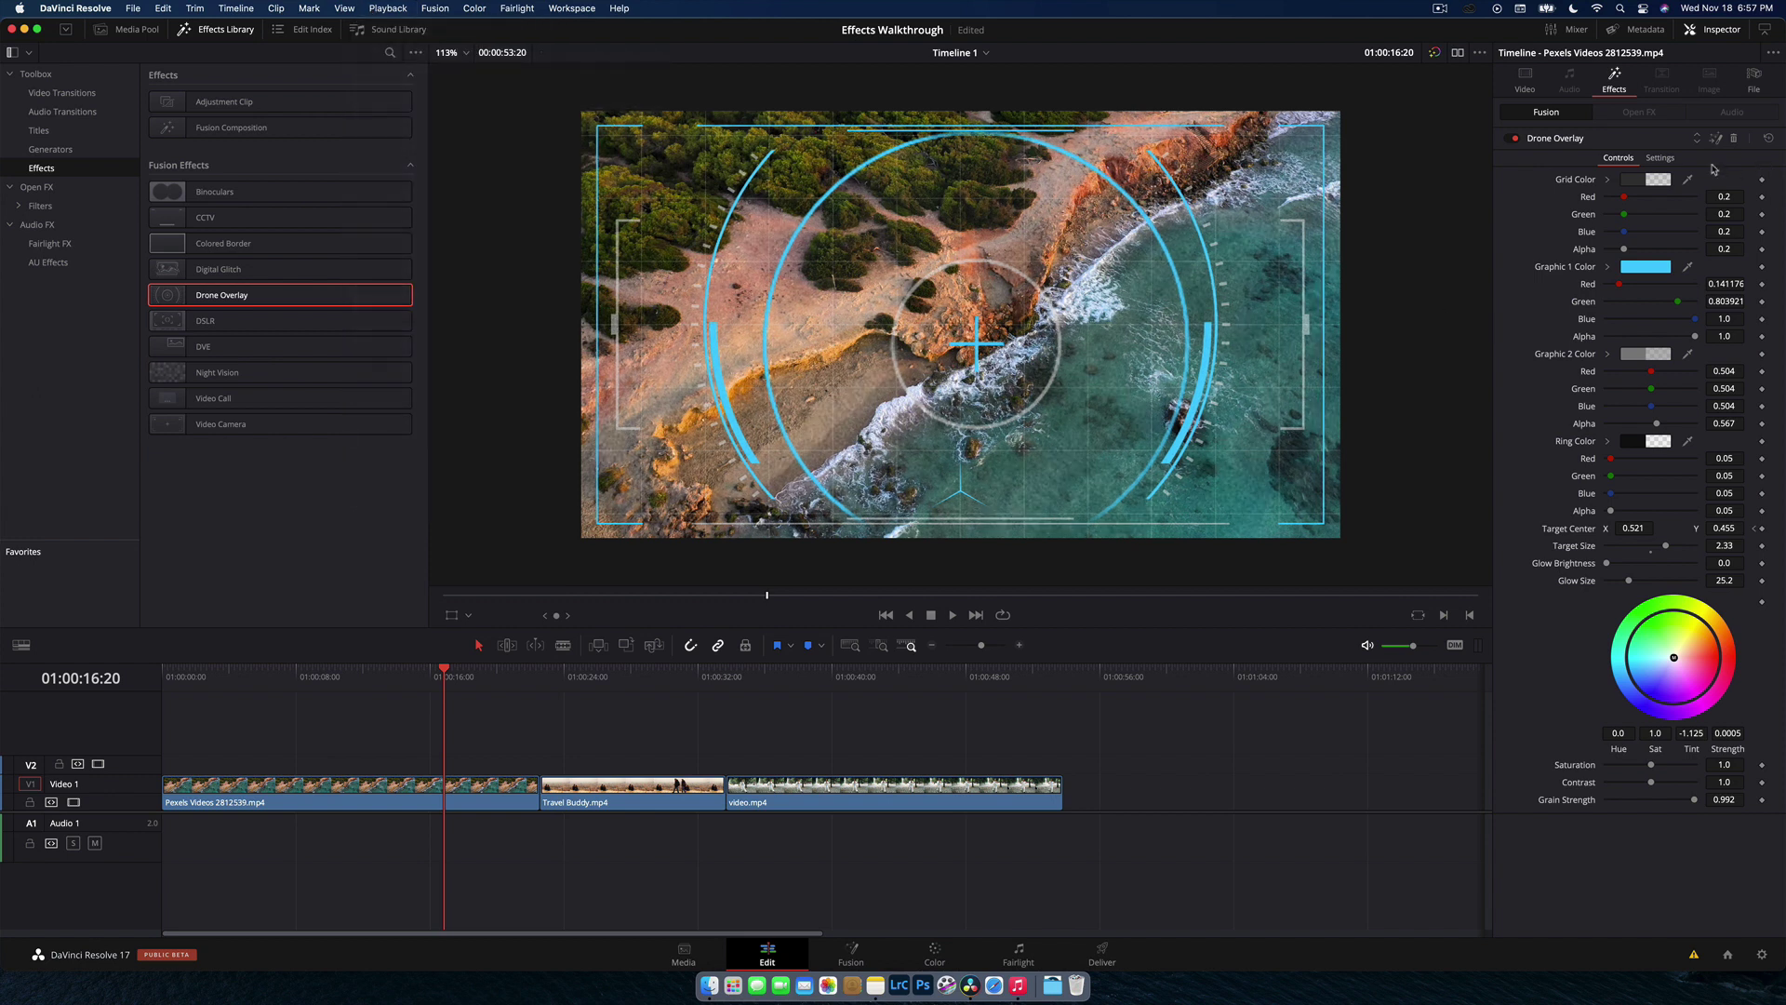
Step: Delete the Drone Overlay effect from the aerial coastline clip
click(1660, 159)
click(1618, 158)
click(1734, 140)
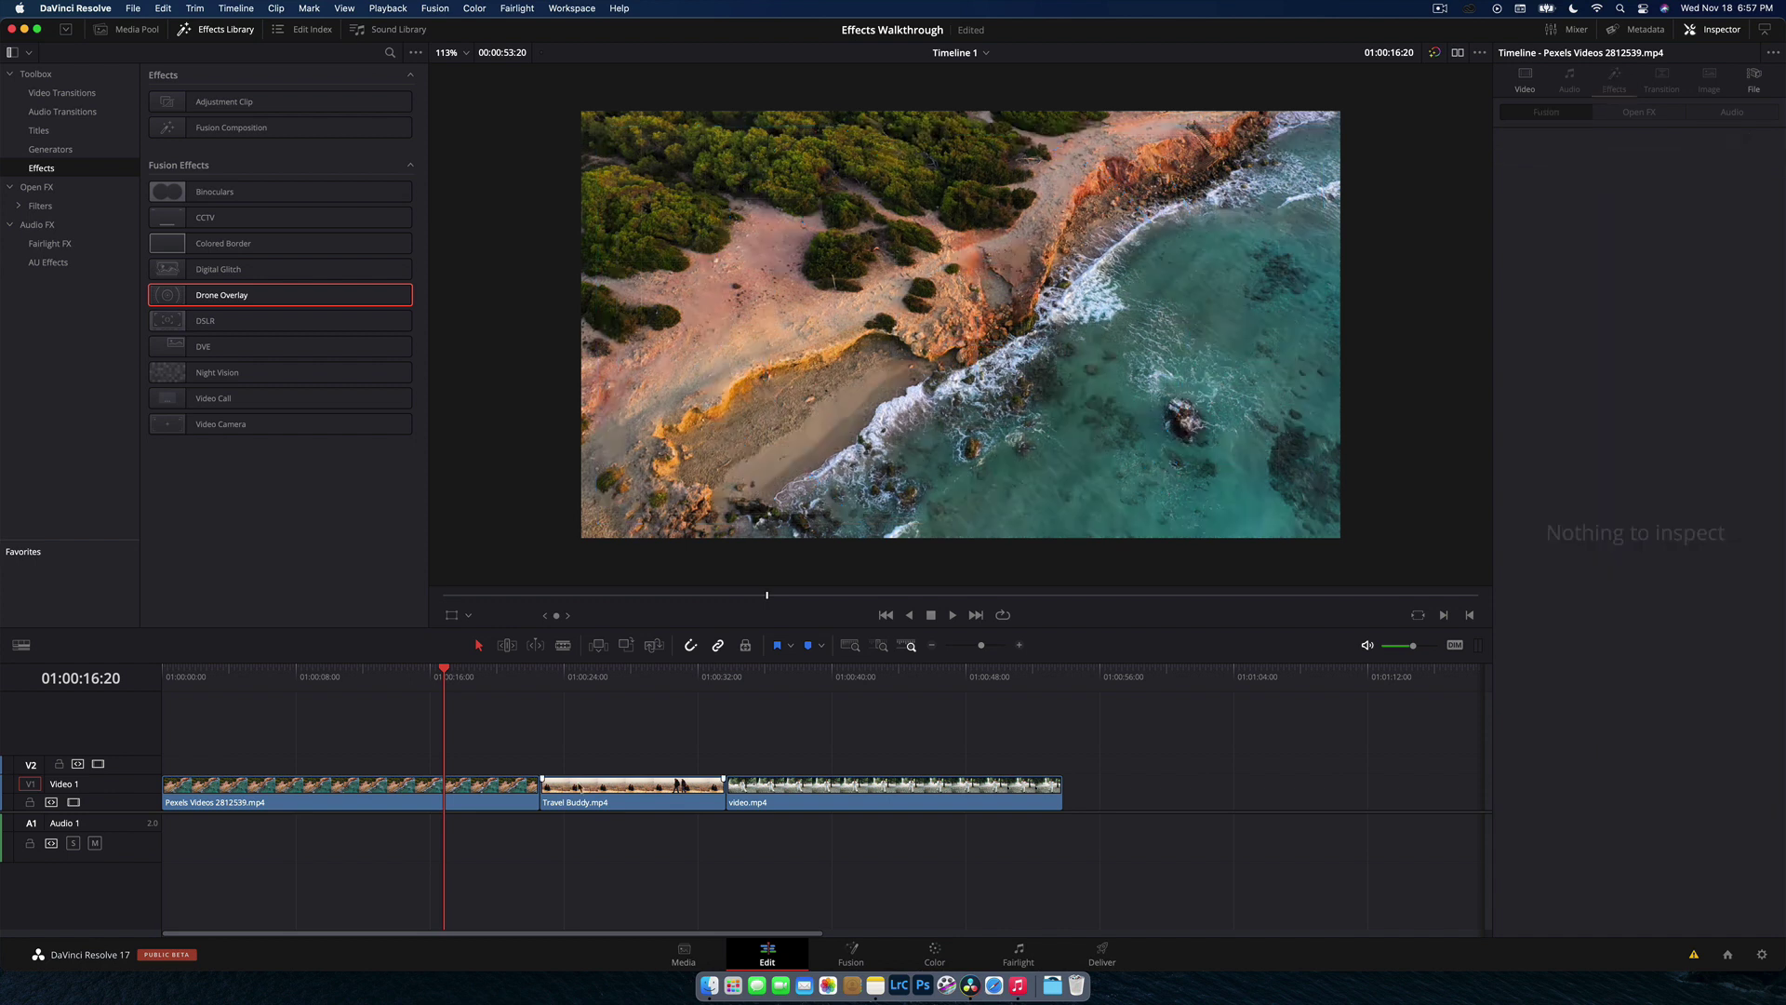
Step: Apply DSLR to video.mp4 and expand its ISO, Timecode, Aperture and Shutter Speed sections
click(895, 679)
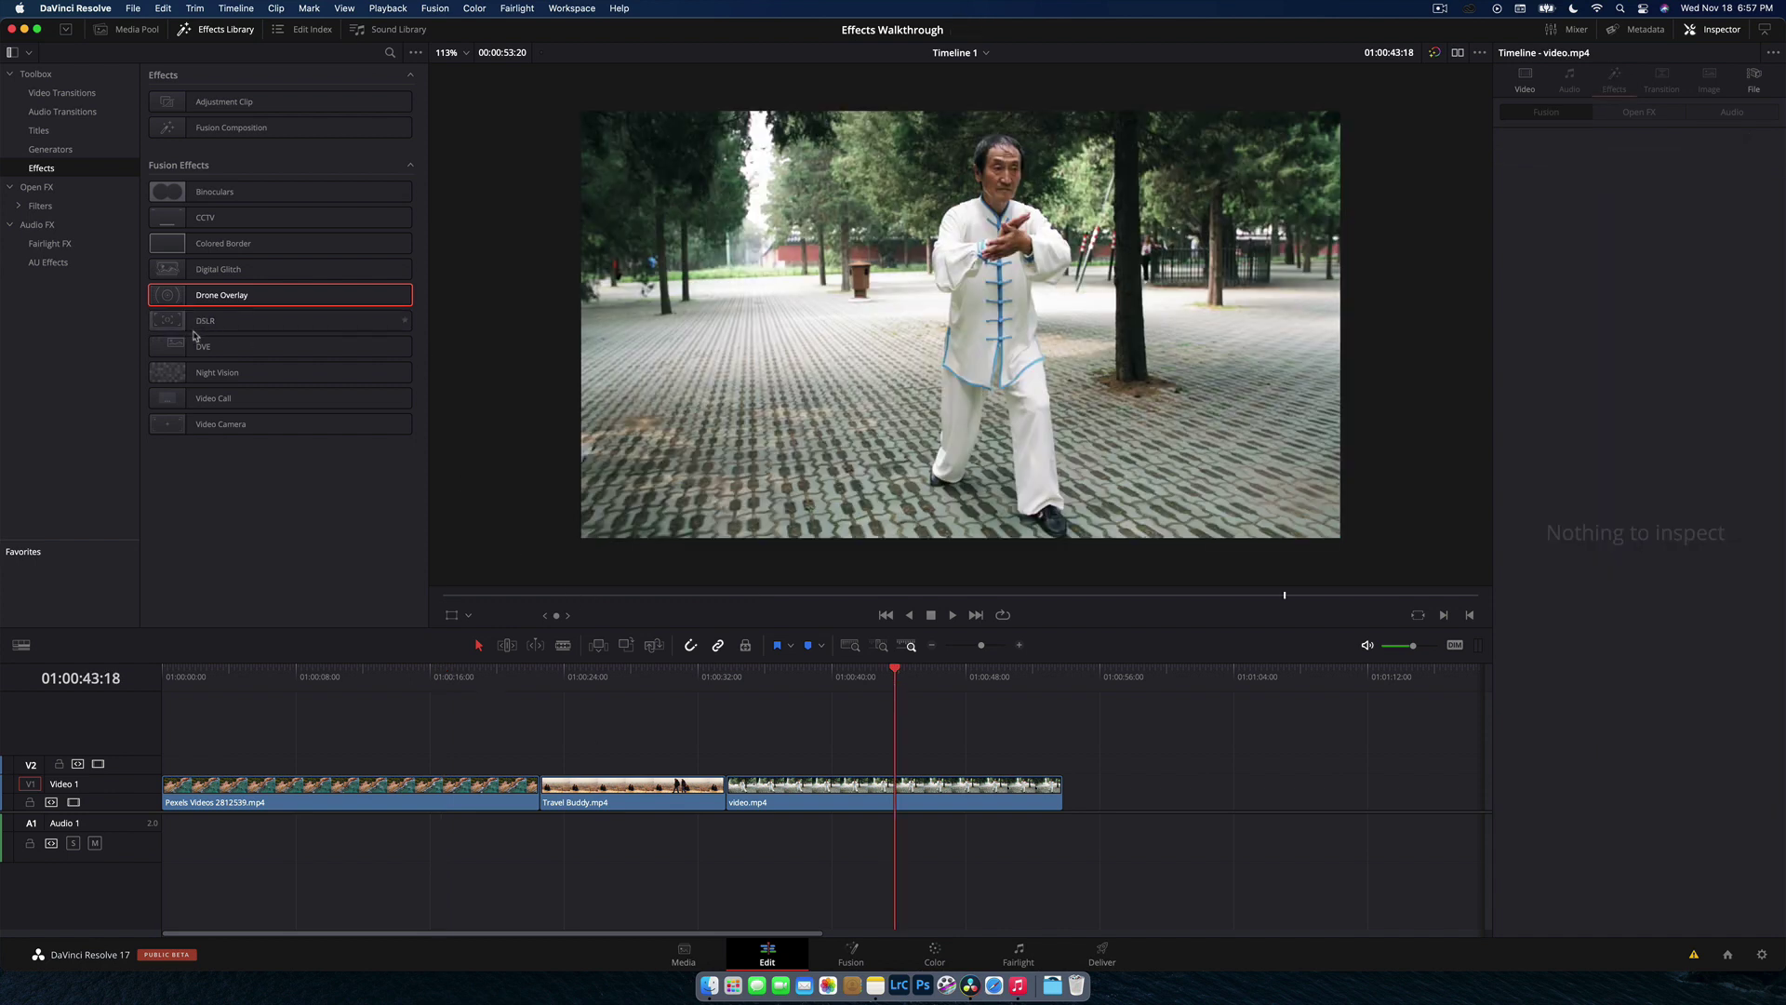
drag(171, 322, 843, 798)
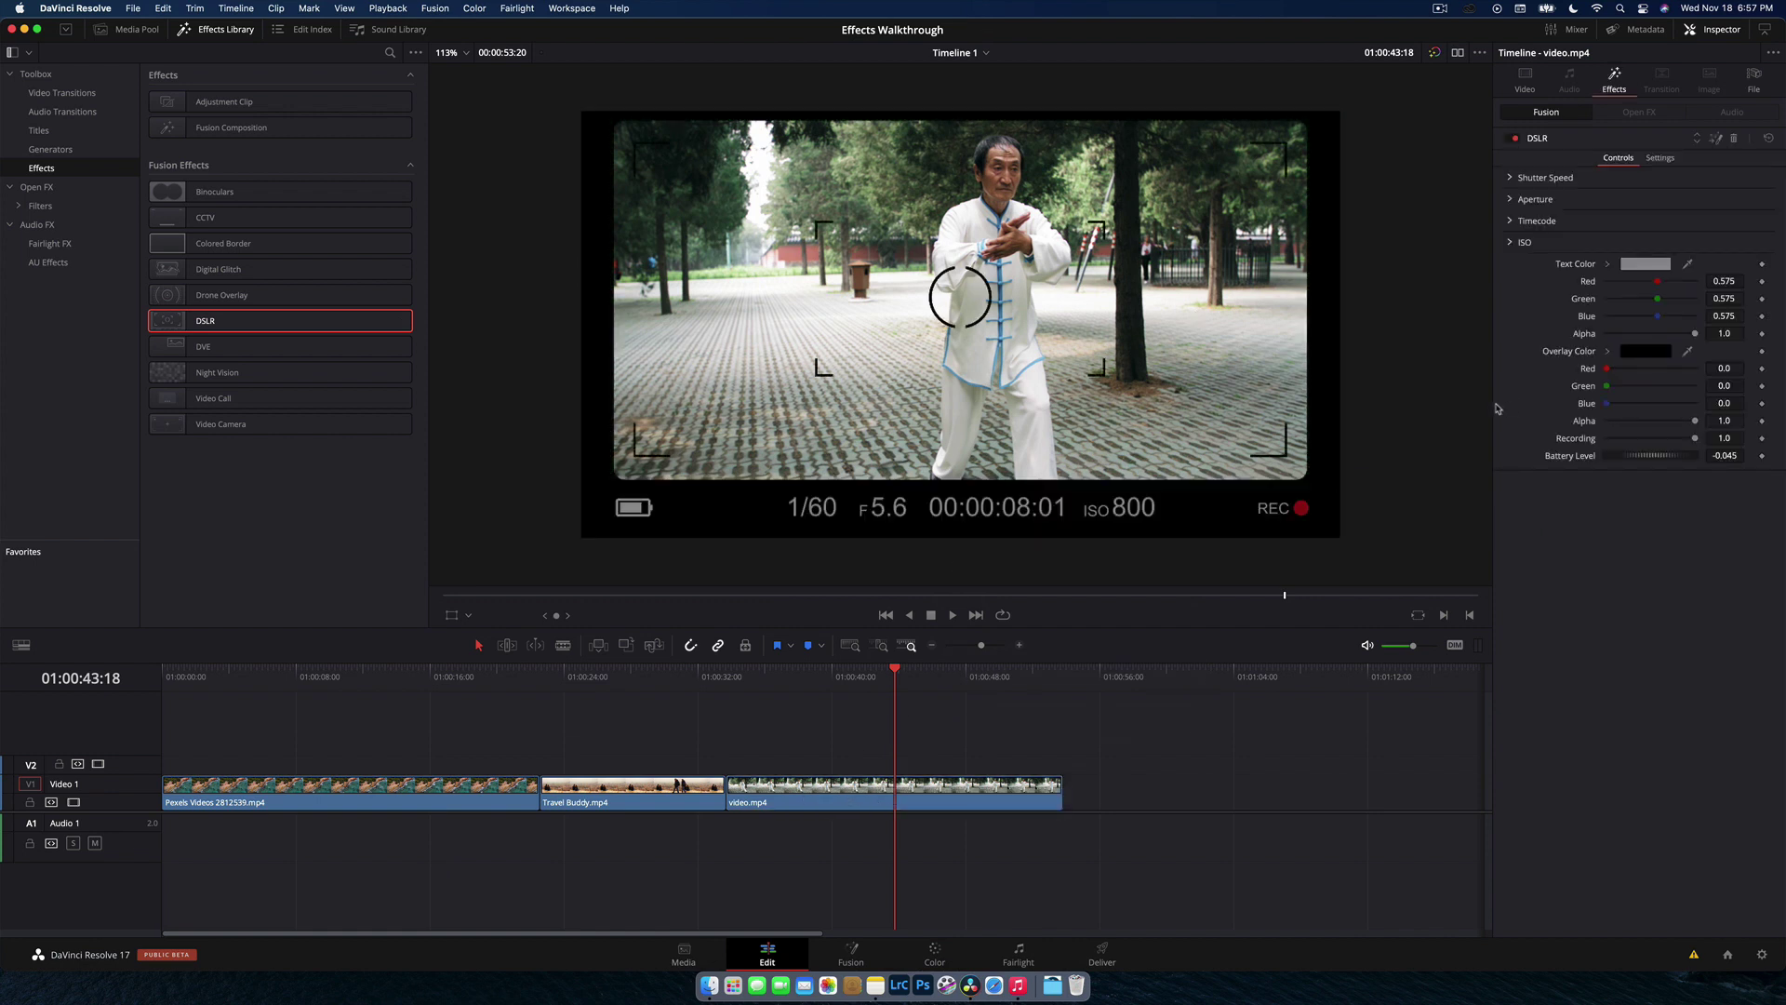
click(1512, 241)
click(1511, 221)
click(1511, 199)
click(1511, 177)
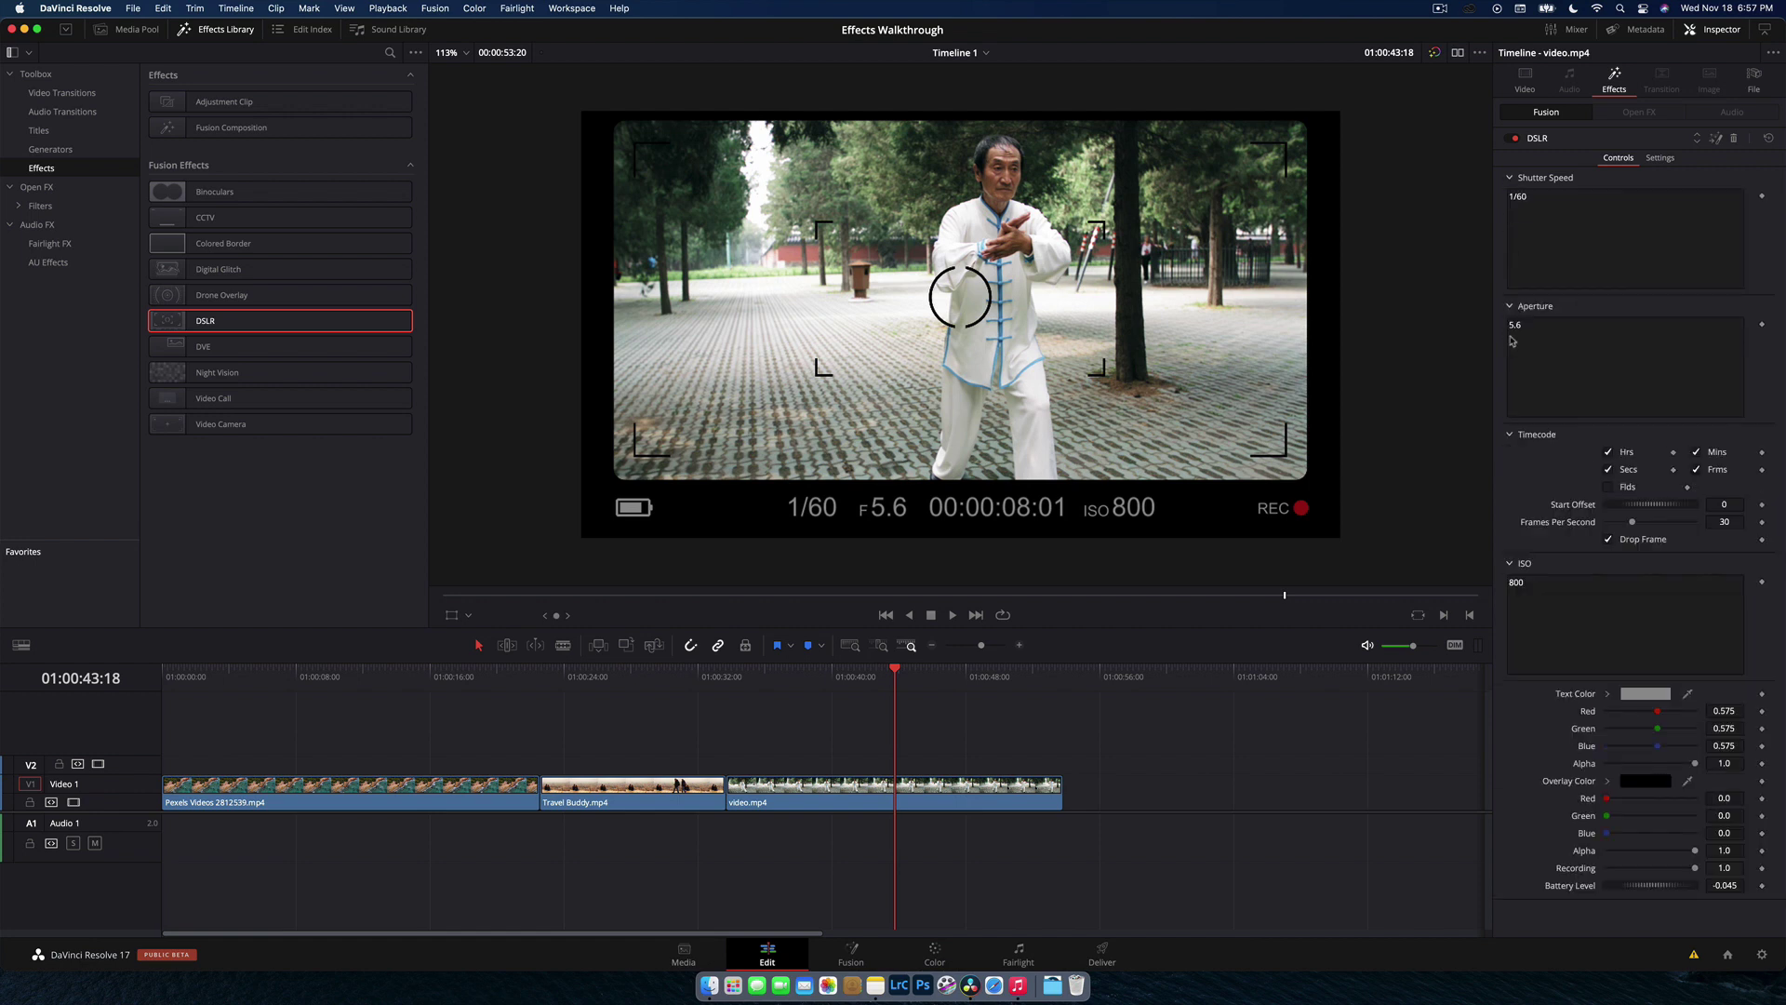
Step: Preview the DSLR overlay and set its timecode frame rate to 24 fps
click(838, 675)
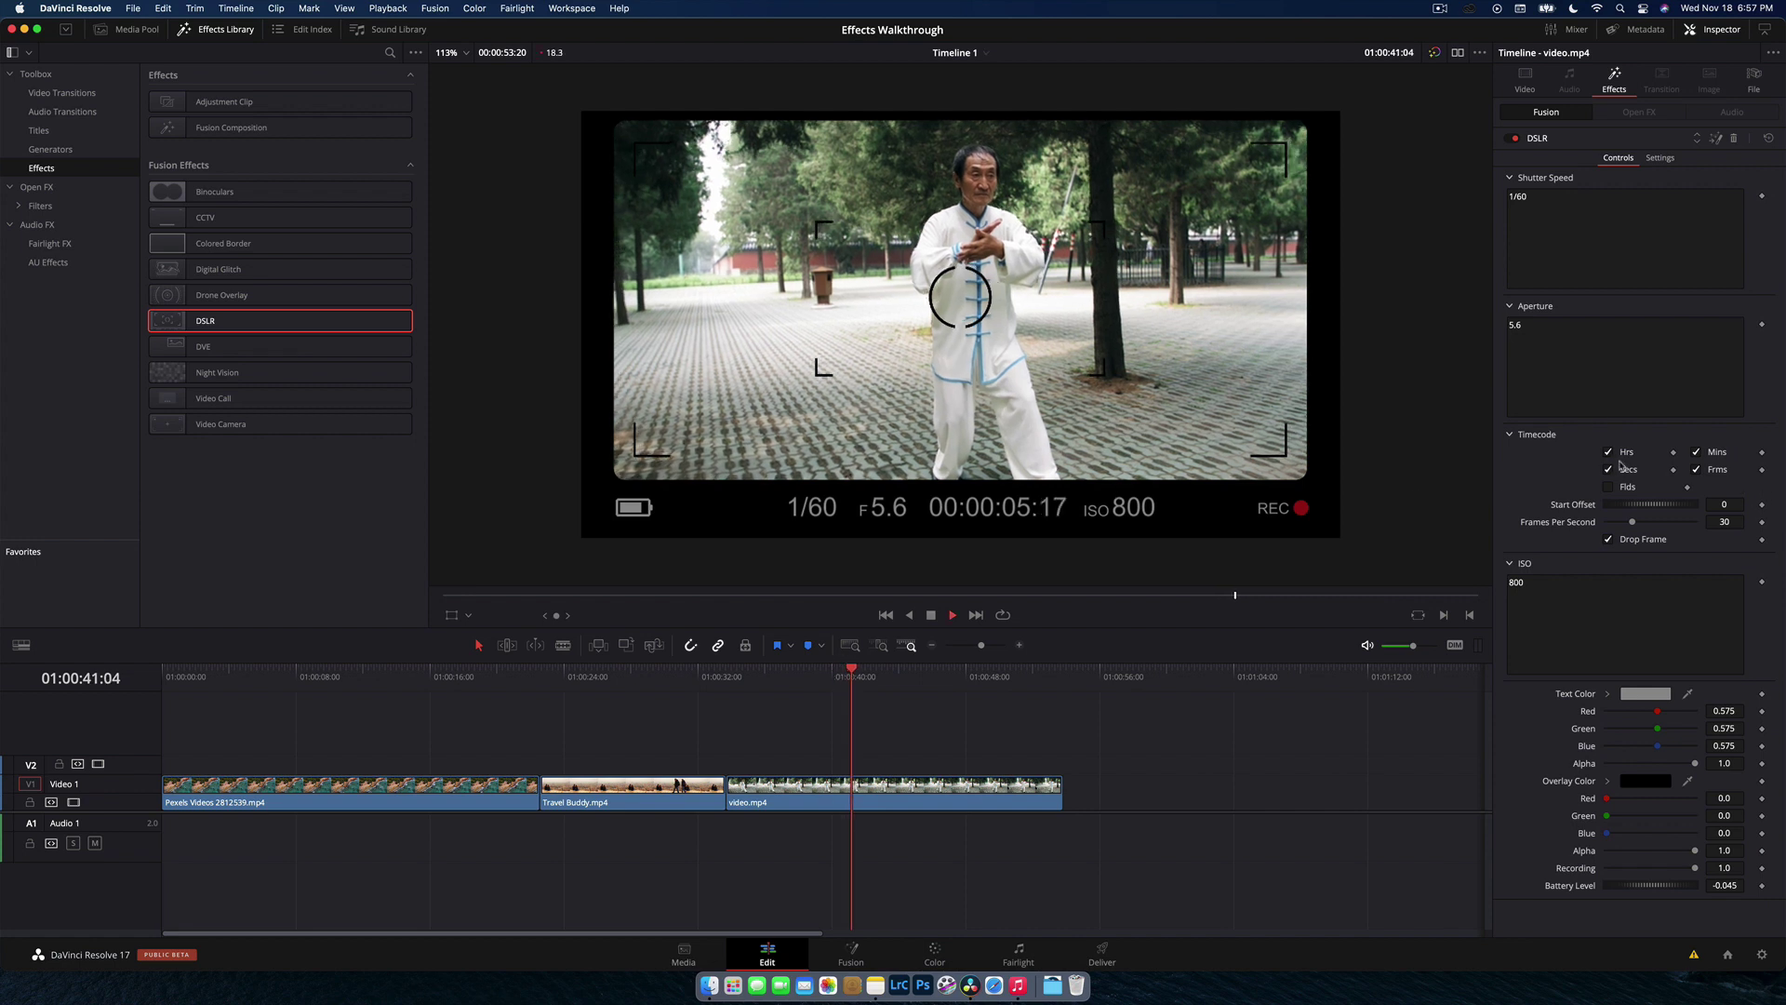
key(space)
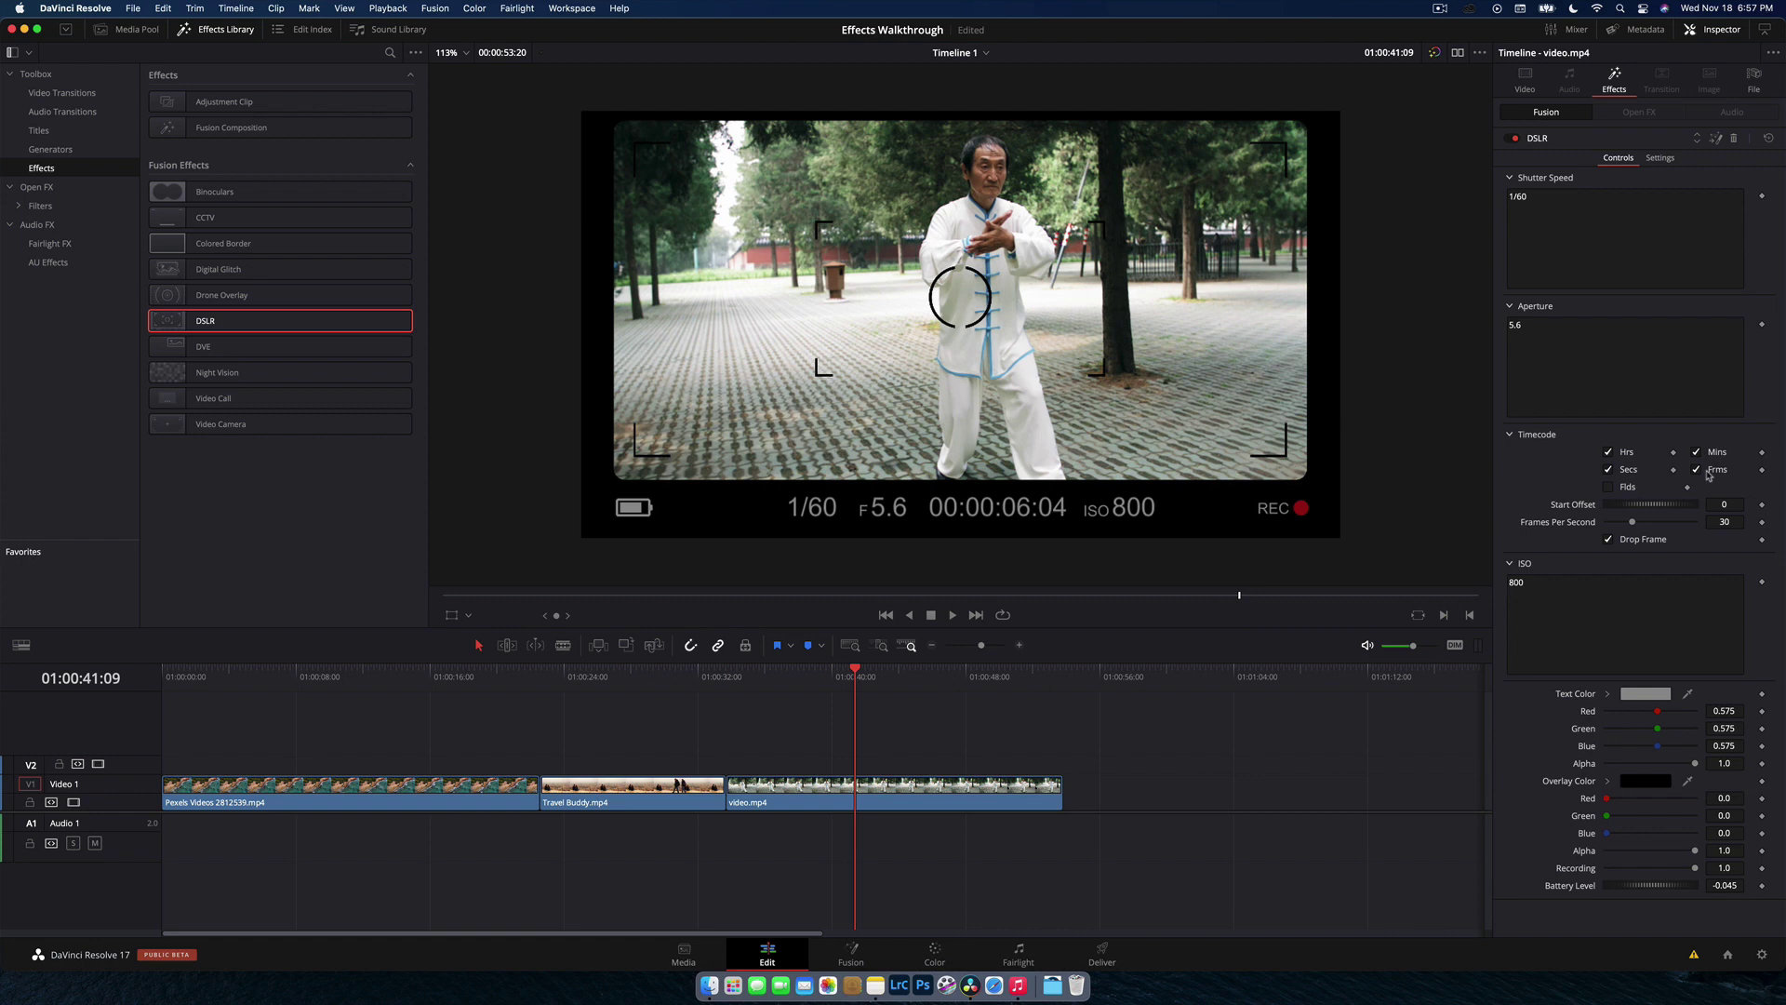
click(1626, 472)
click(1625, 472)
click(1622, 455)
click(1623, 457)
drag(1633, 525, 1670, 509)
Step: Make the overlay text full white, leaving the bracket colour unchanged
click(1650, 696)
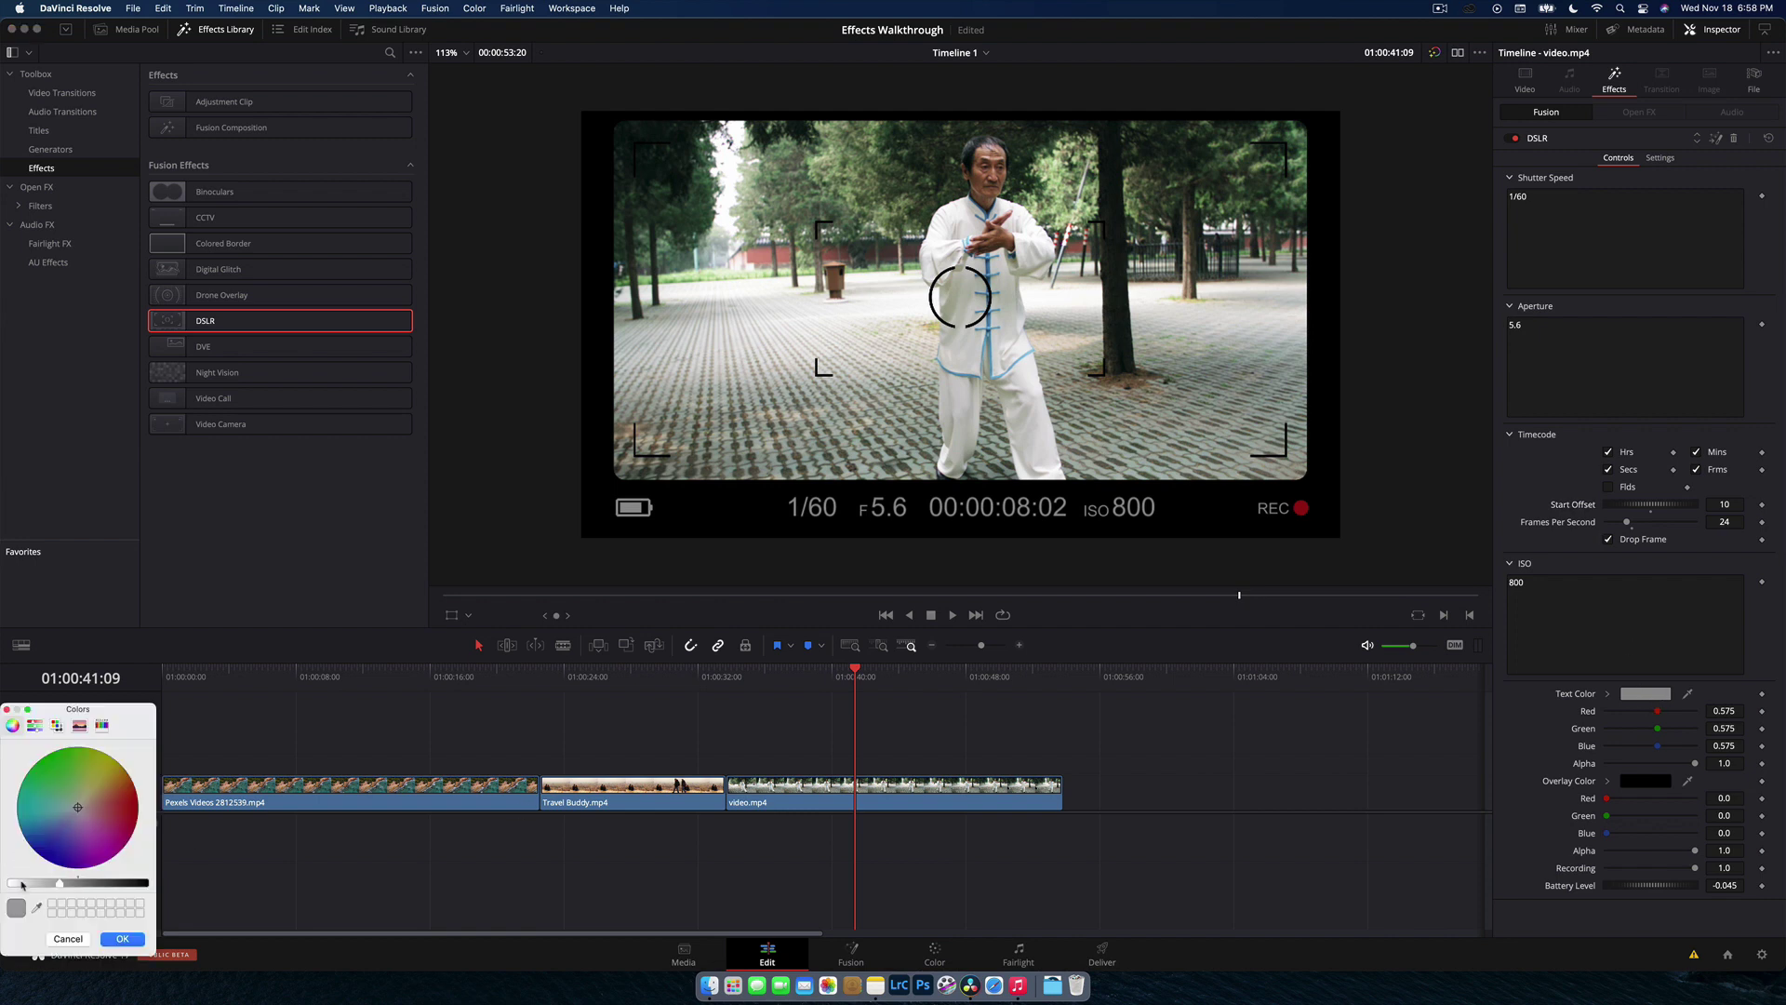
drag(22, 885, 9, 884)
click(122, 939)
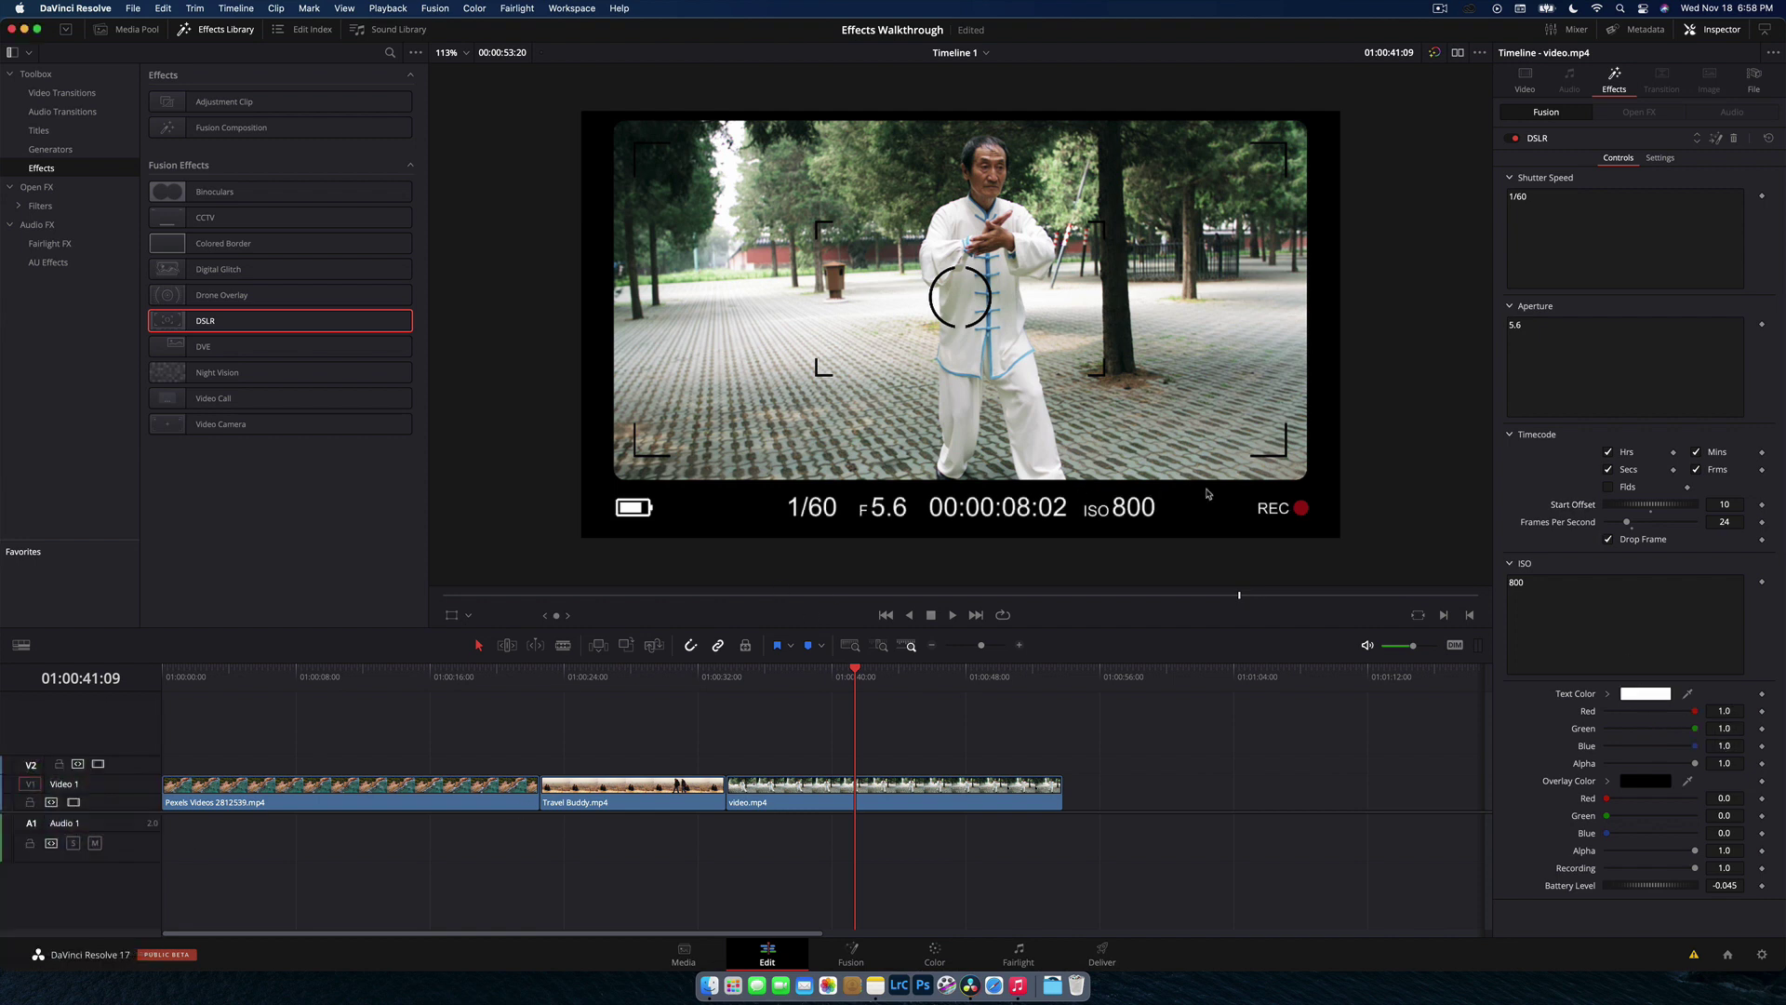
click(1660, 158)
click(1618, 158)
click(1647, 783)
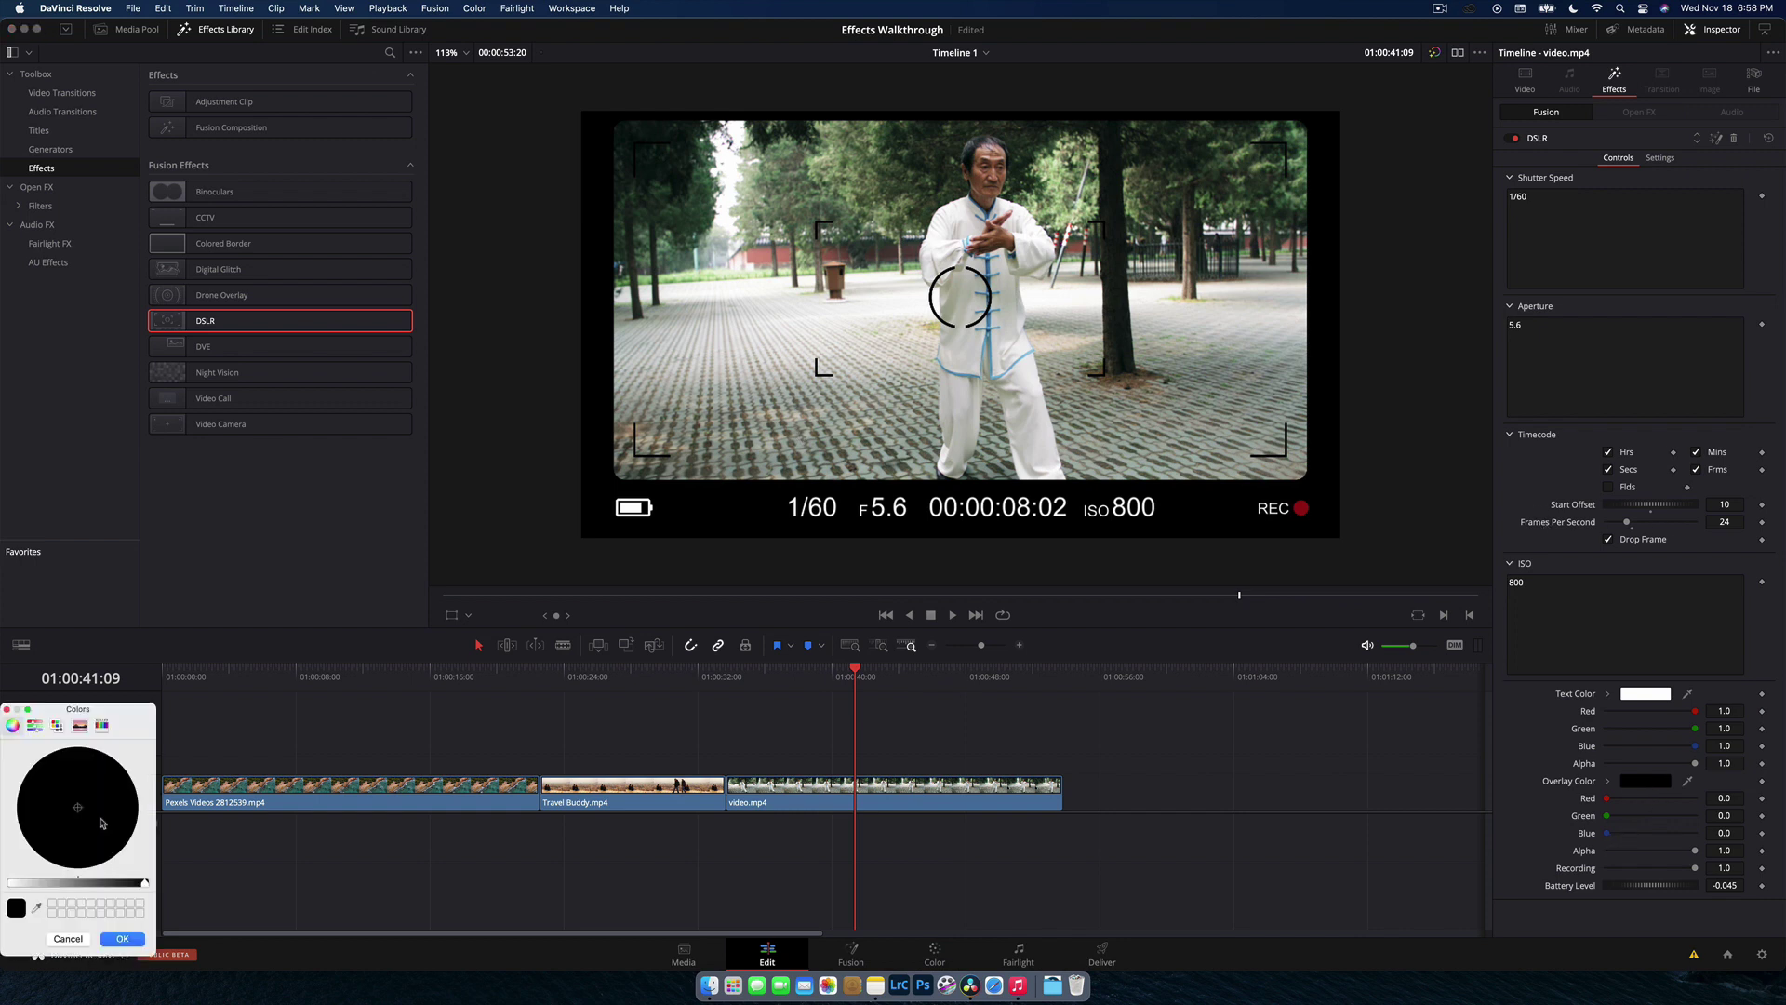
click(67, 939)
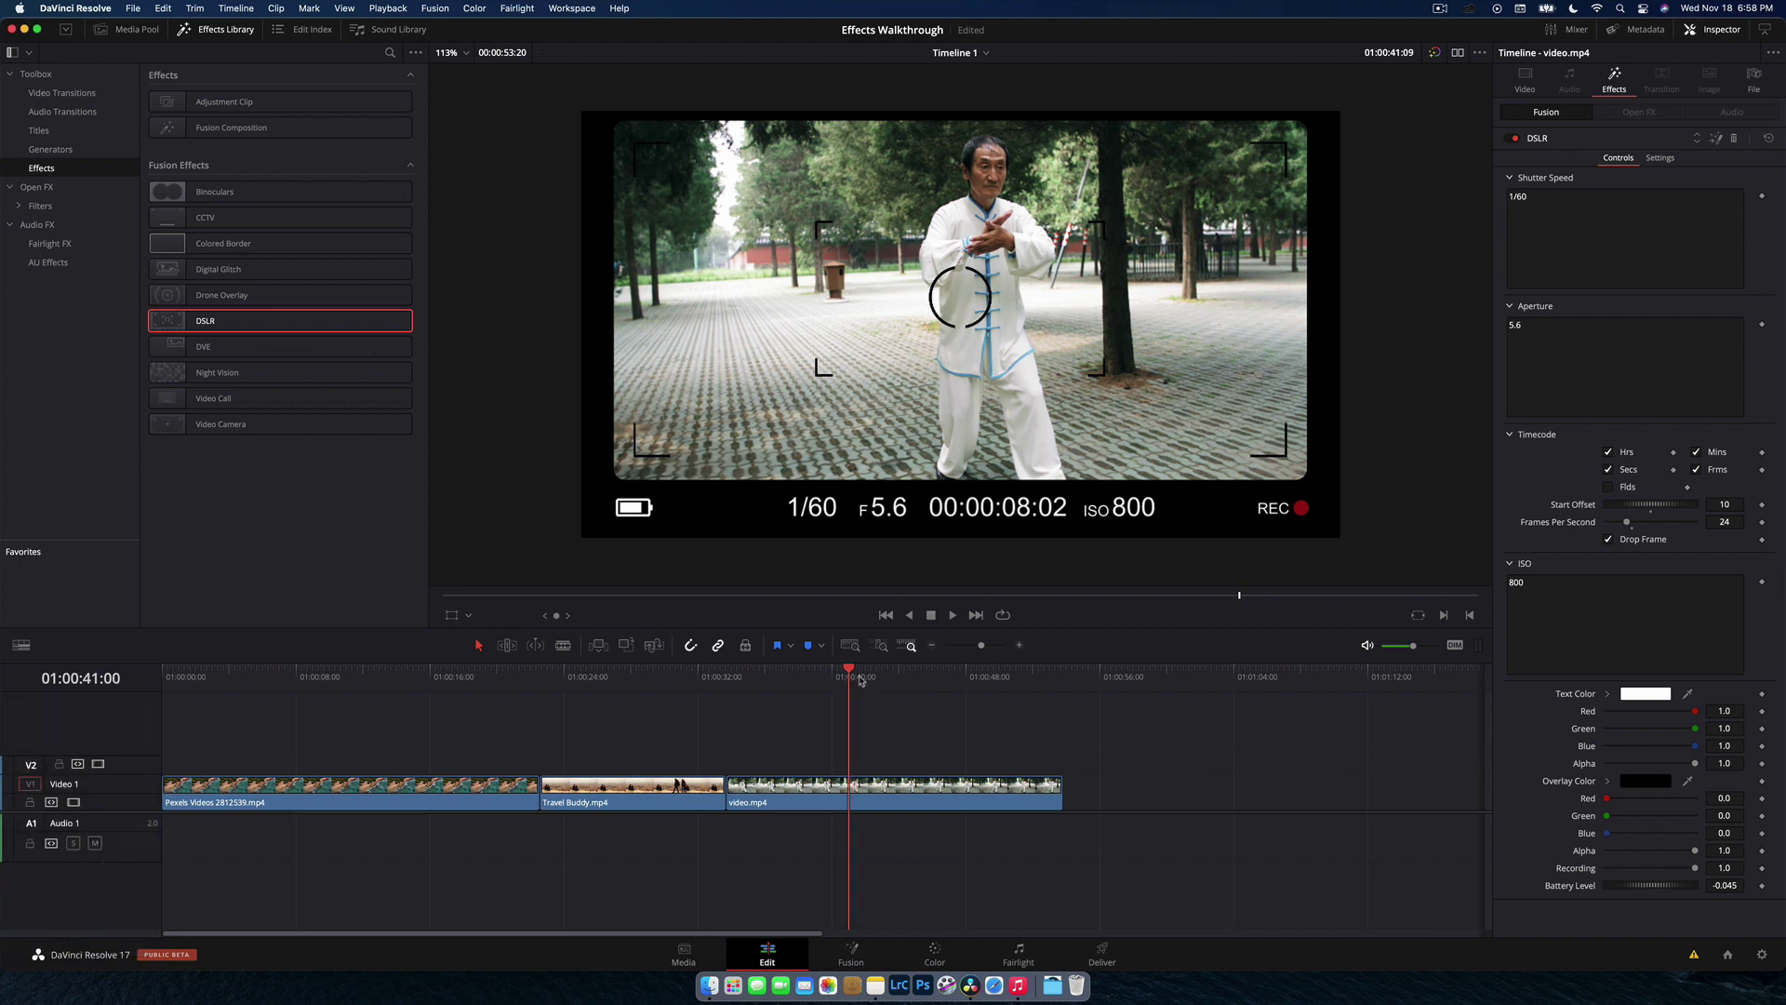
Step: A few frames later, set the overlay brackets to bright green and keyframe the colour
drag(846, 685, 862, 686)
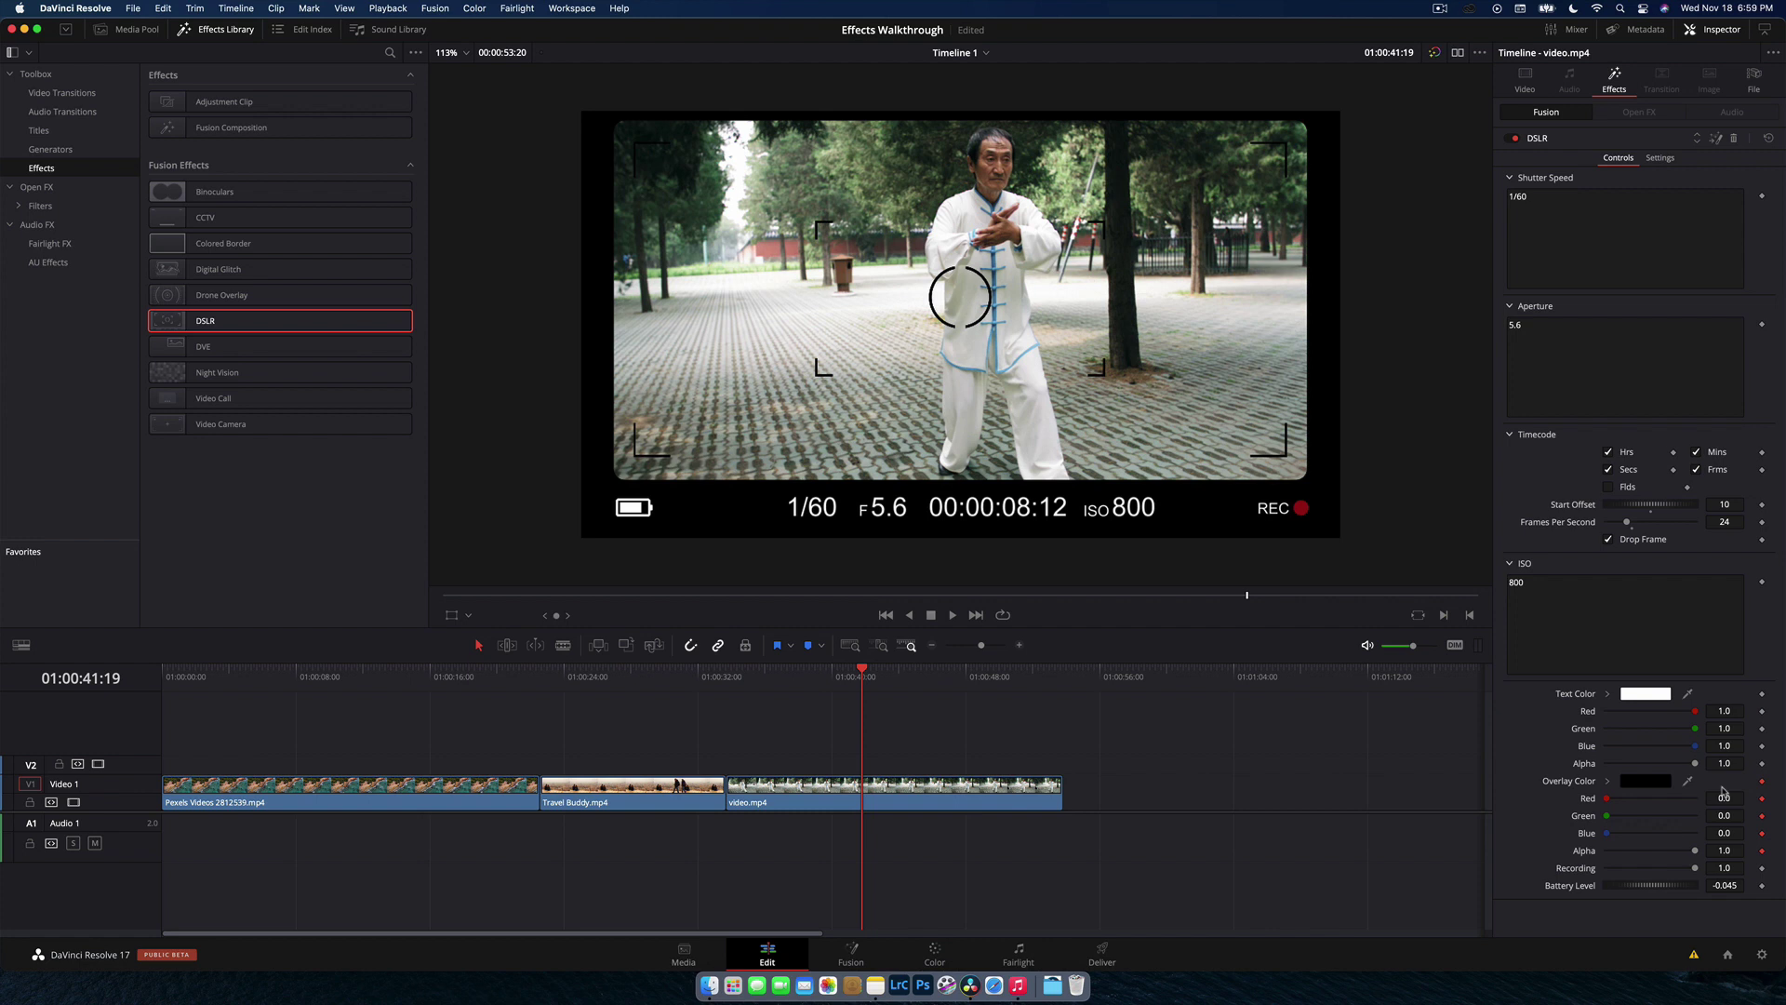
key(Right)
key(Right)
key(Right)
key(Right)
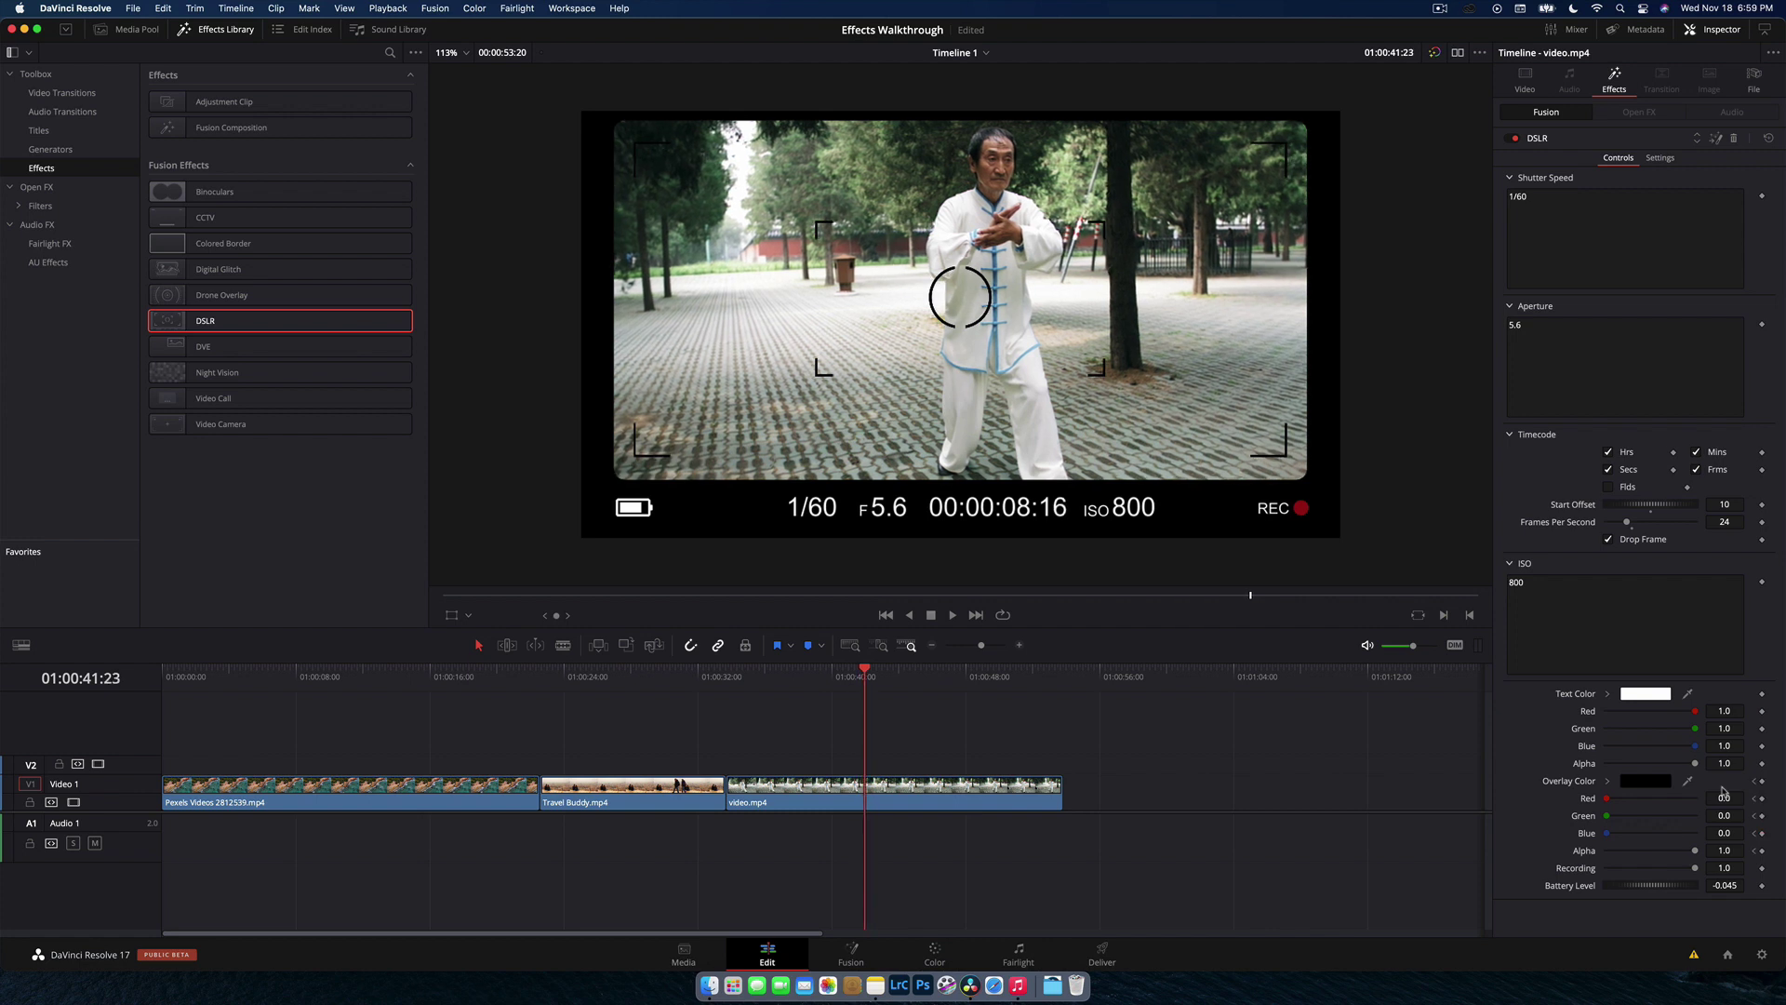
click(1654, 783)
click(41, 882)
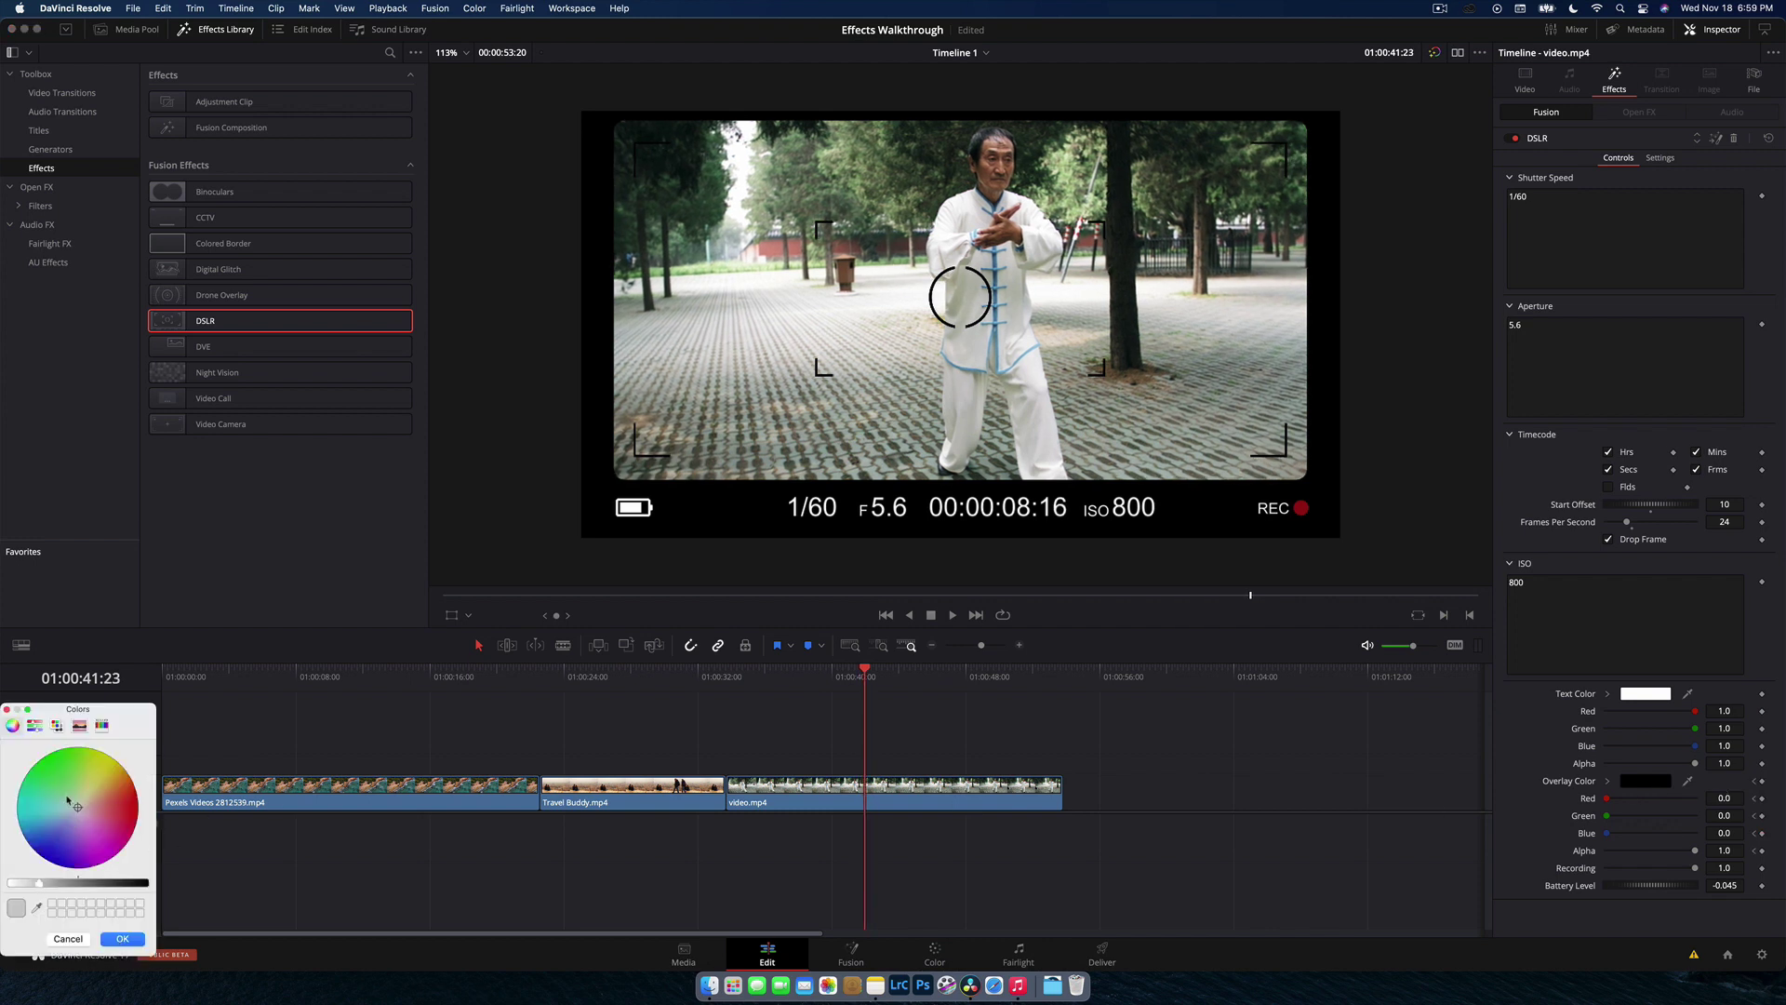
click(38, 761)
drag(39, 881, 2, 891)
click(124, 942)
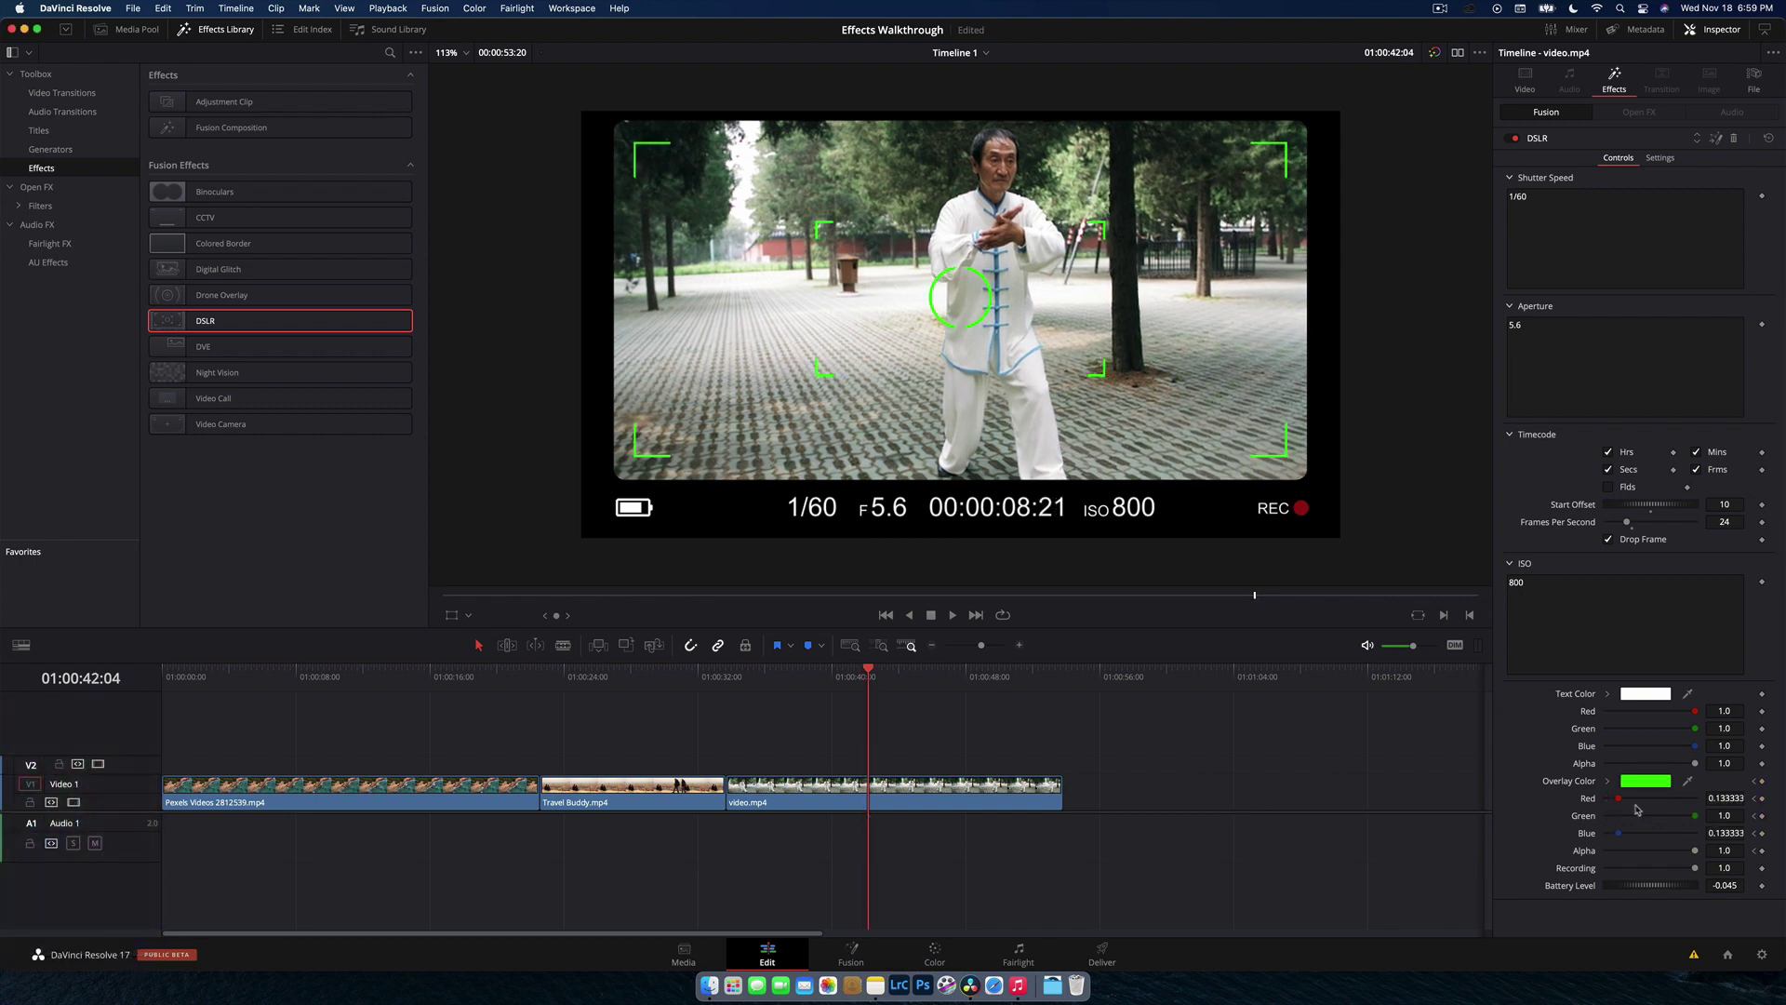
drag(1618, 800, 1573, 844)
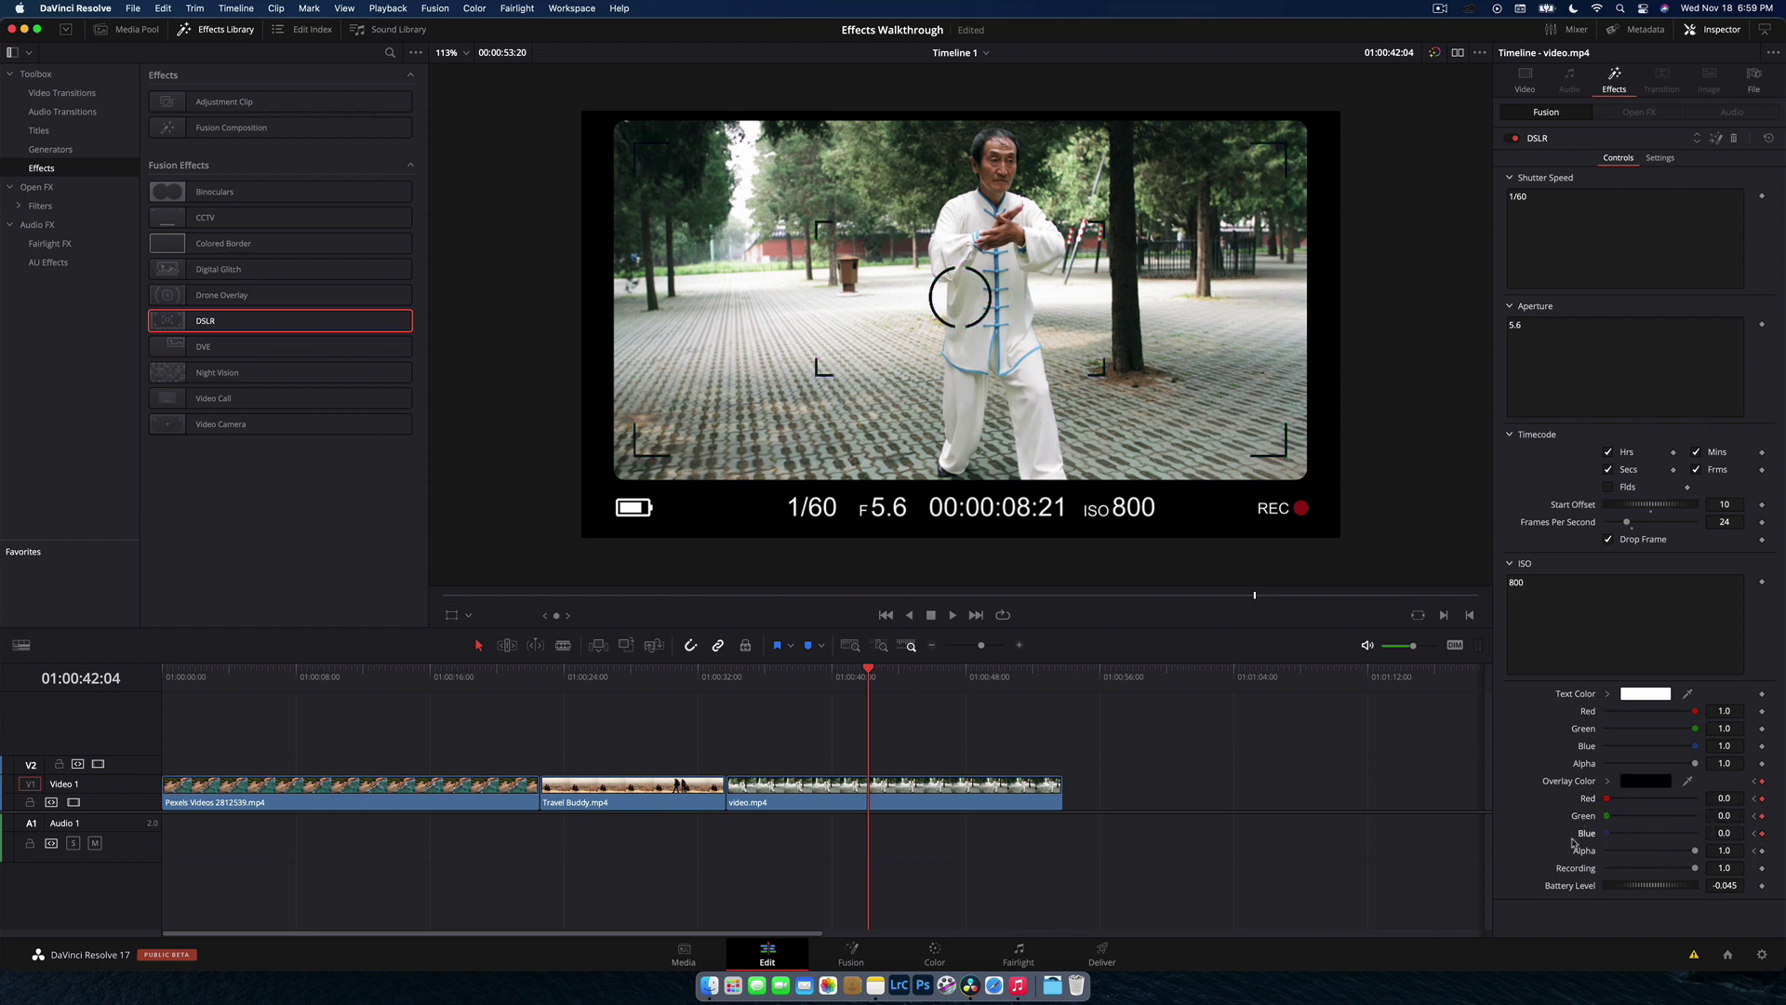
Step: Scrub through the bracket colour animation and adjust the Battery Level indicator
drag(863, 691, 866, 687)
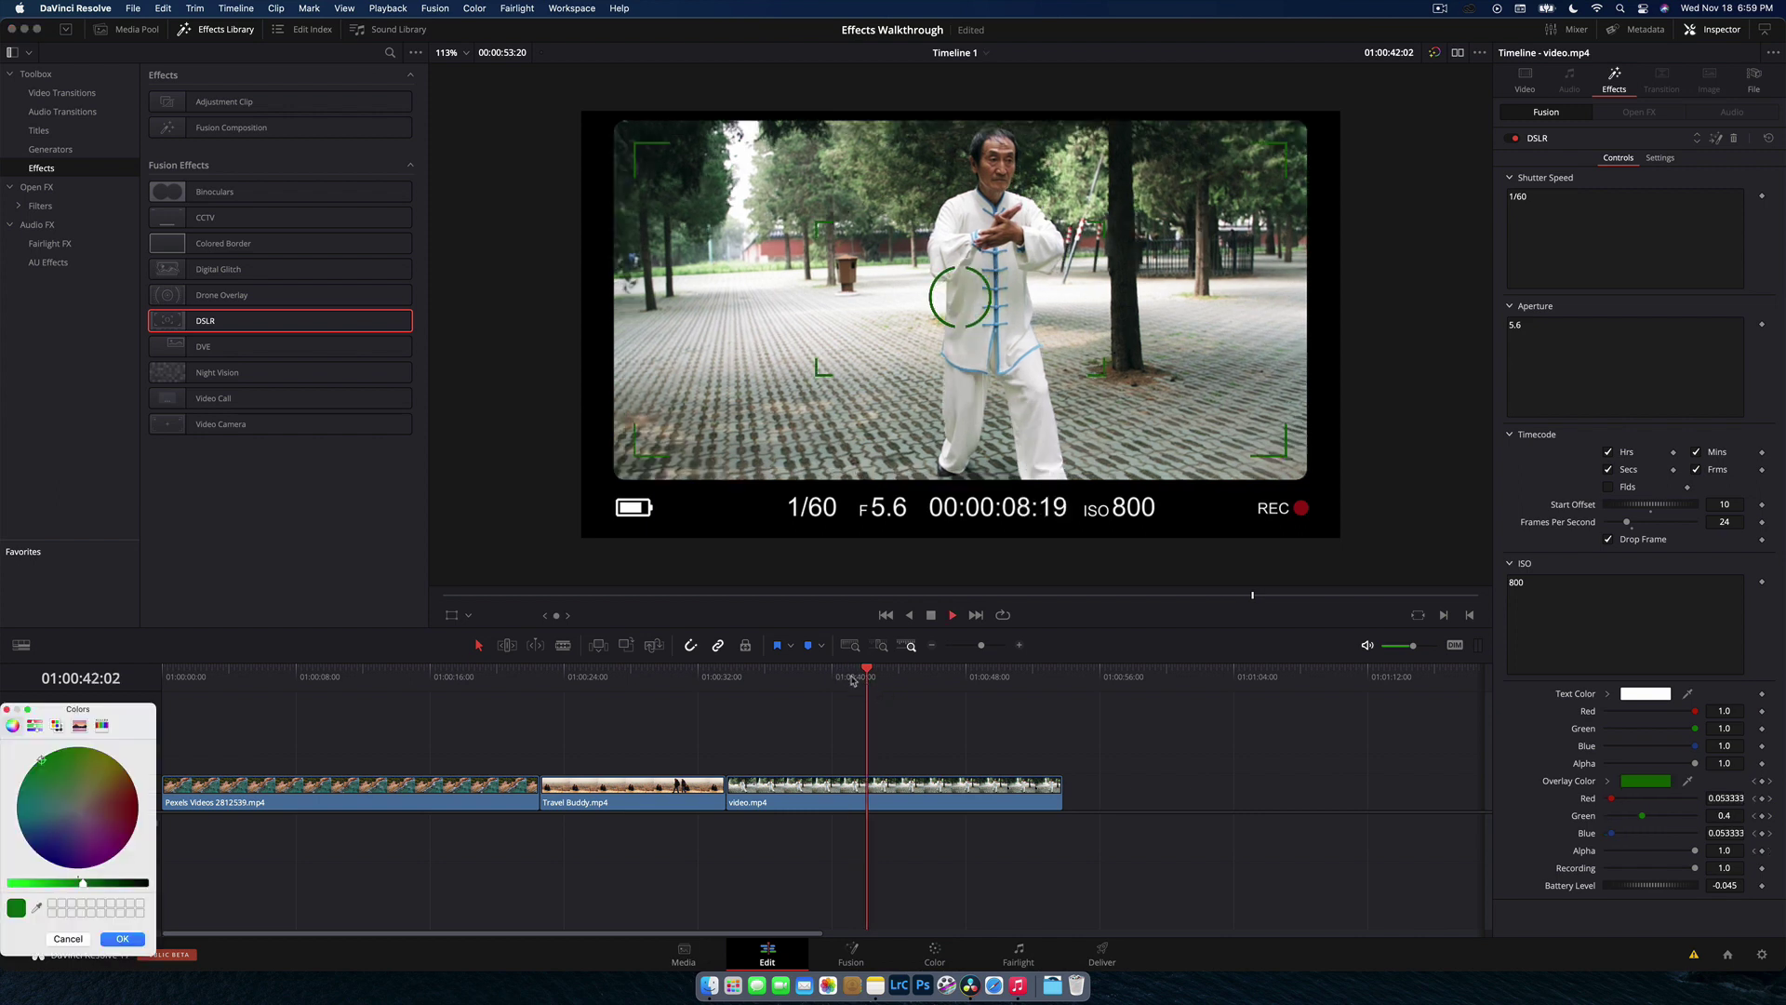
click(84, 942)
key(space)
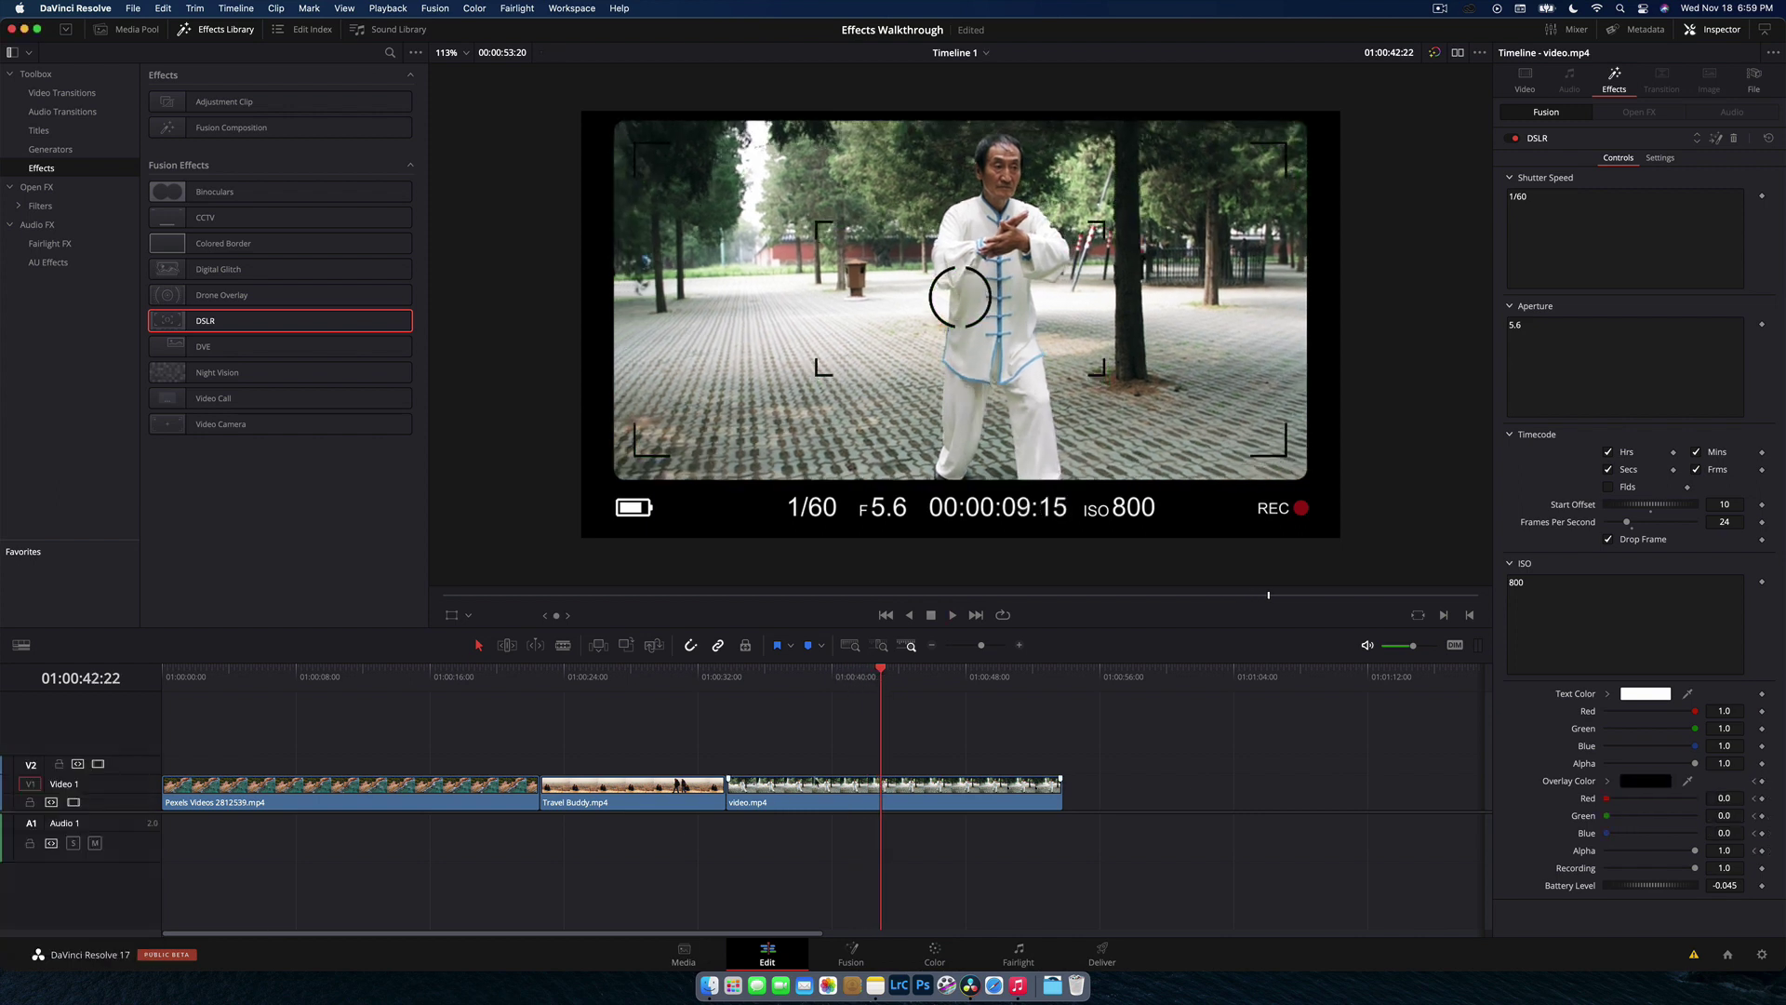
click(861, 689)
mouse_move(860, 688)
mouse_down()
mouse_move(842, 690)
mouse_move(887, 693)
mouse_move(853, 689)
mouse_move(871, 693)
mouse_up()
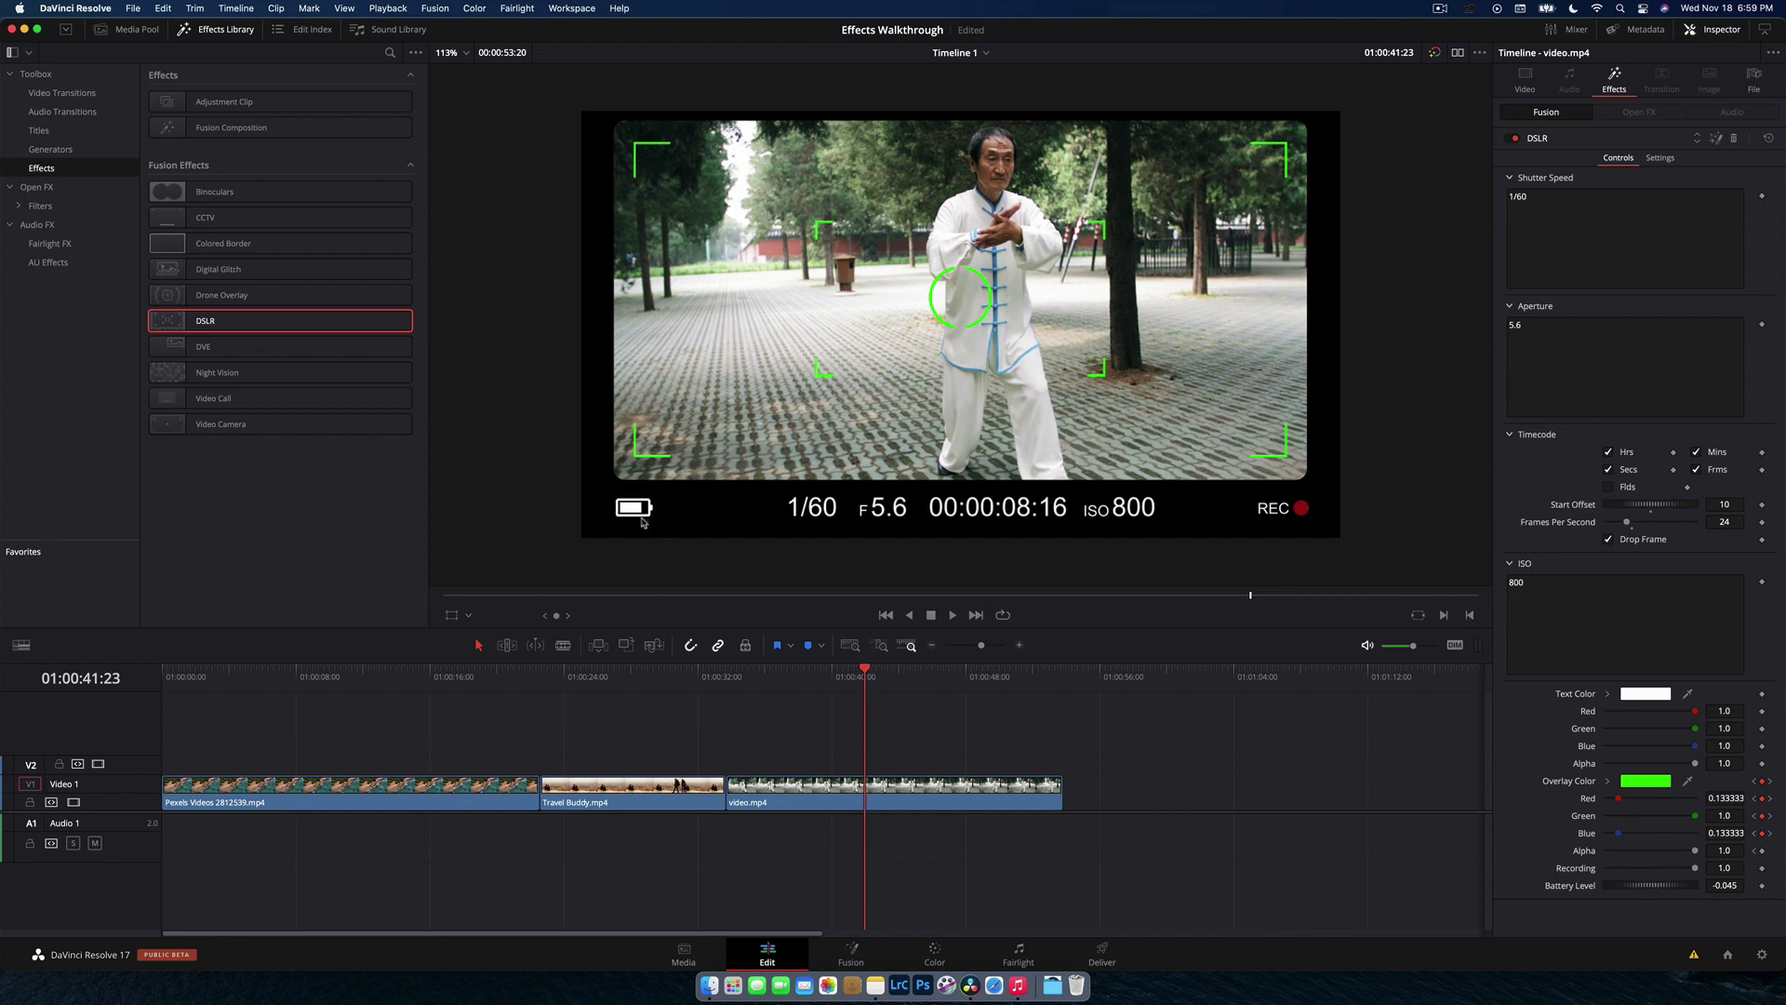
mouse_move(1627, 890)
mouse_down()
mouse_move(1653, 890)
mouse_move(1629, 890)
mouse_up()
Step: Delete the DSLR effect from video.mp4 and apply DVE to the aerial coastline clip
click(1734, 138)
click(376, 670)
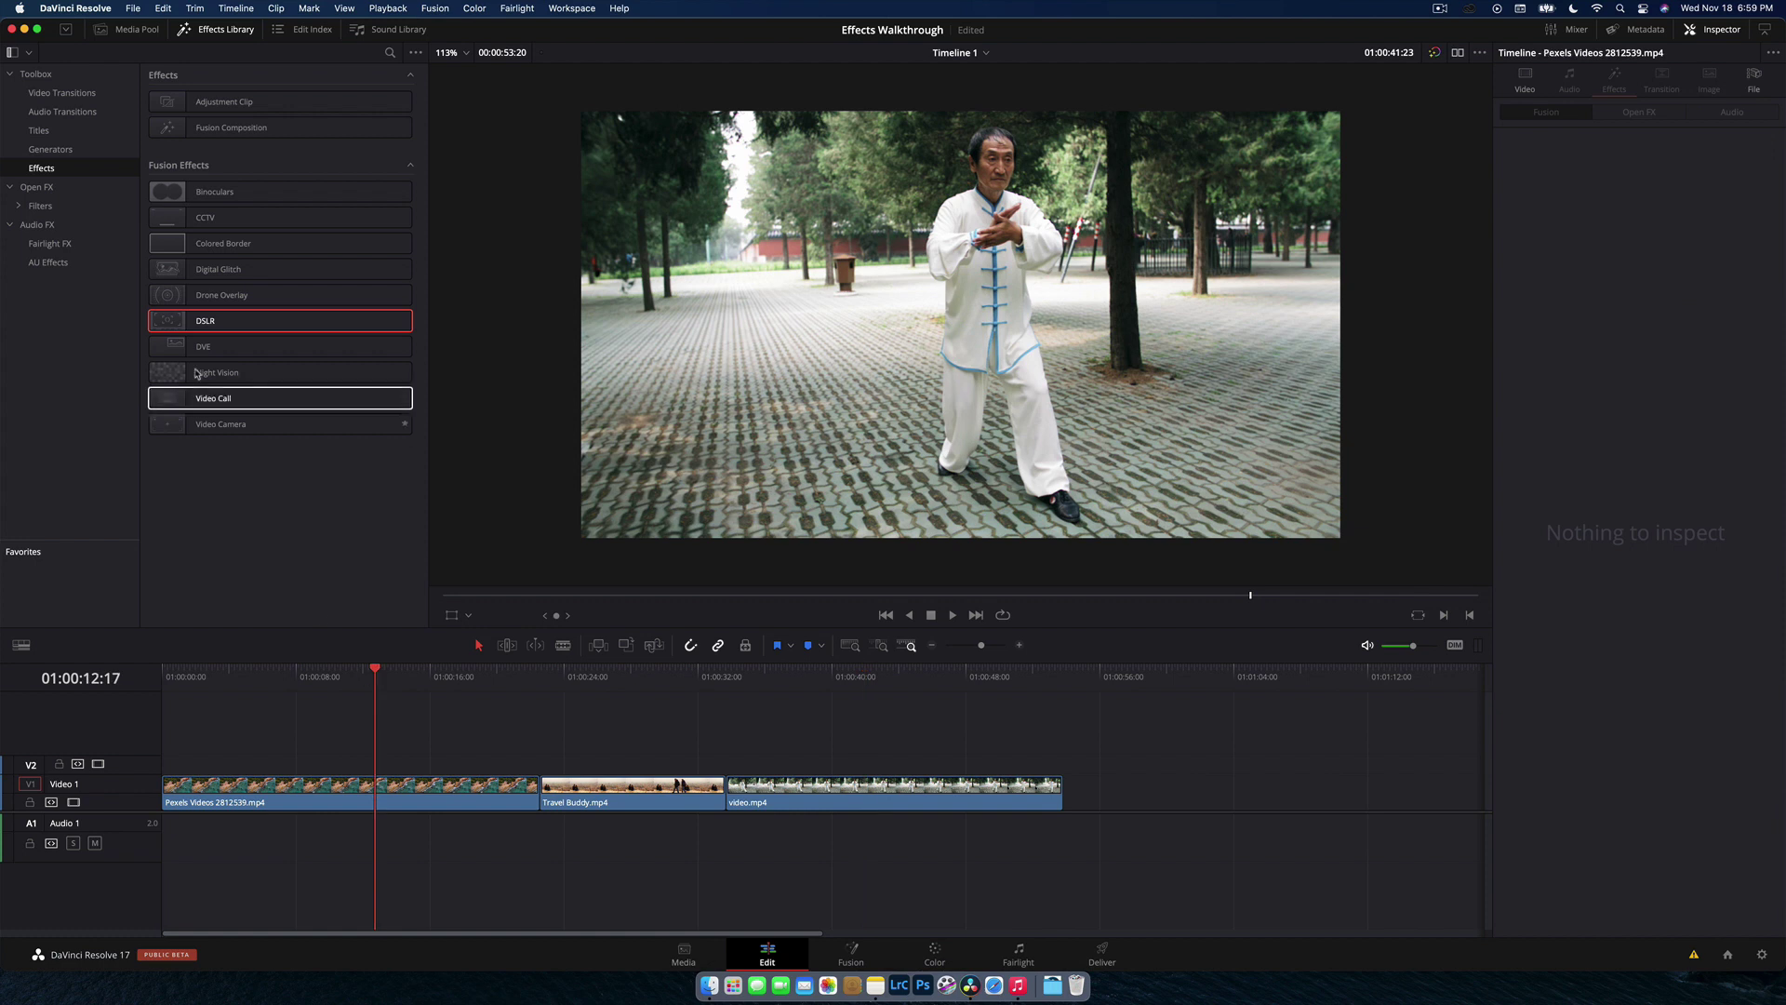
drag(279, 346, 374, 789)
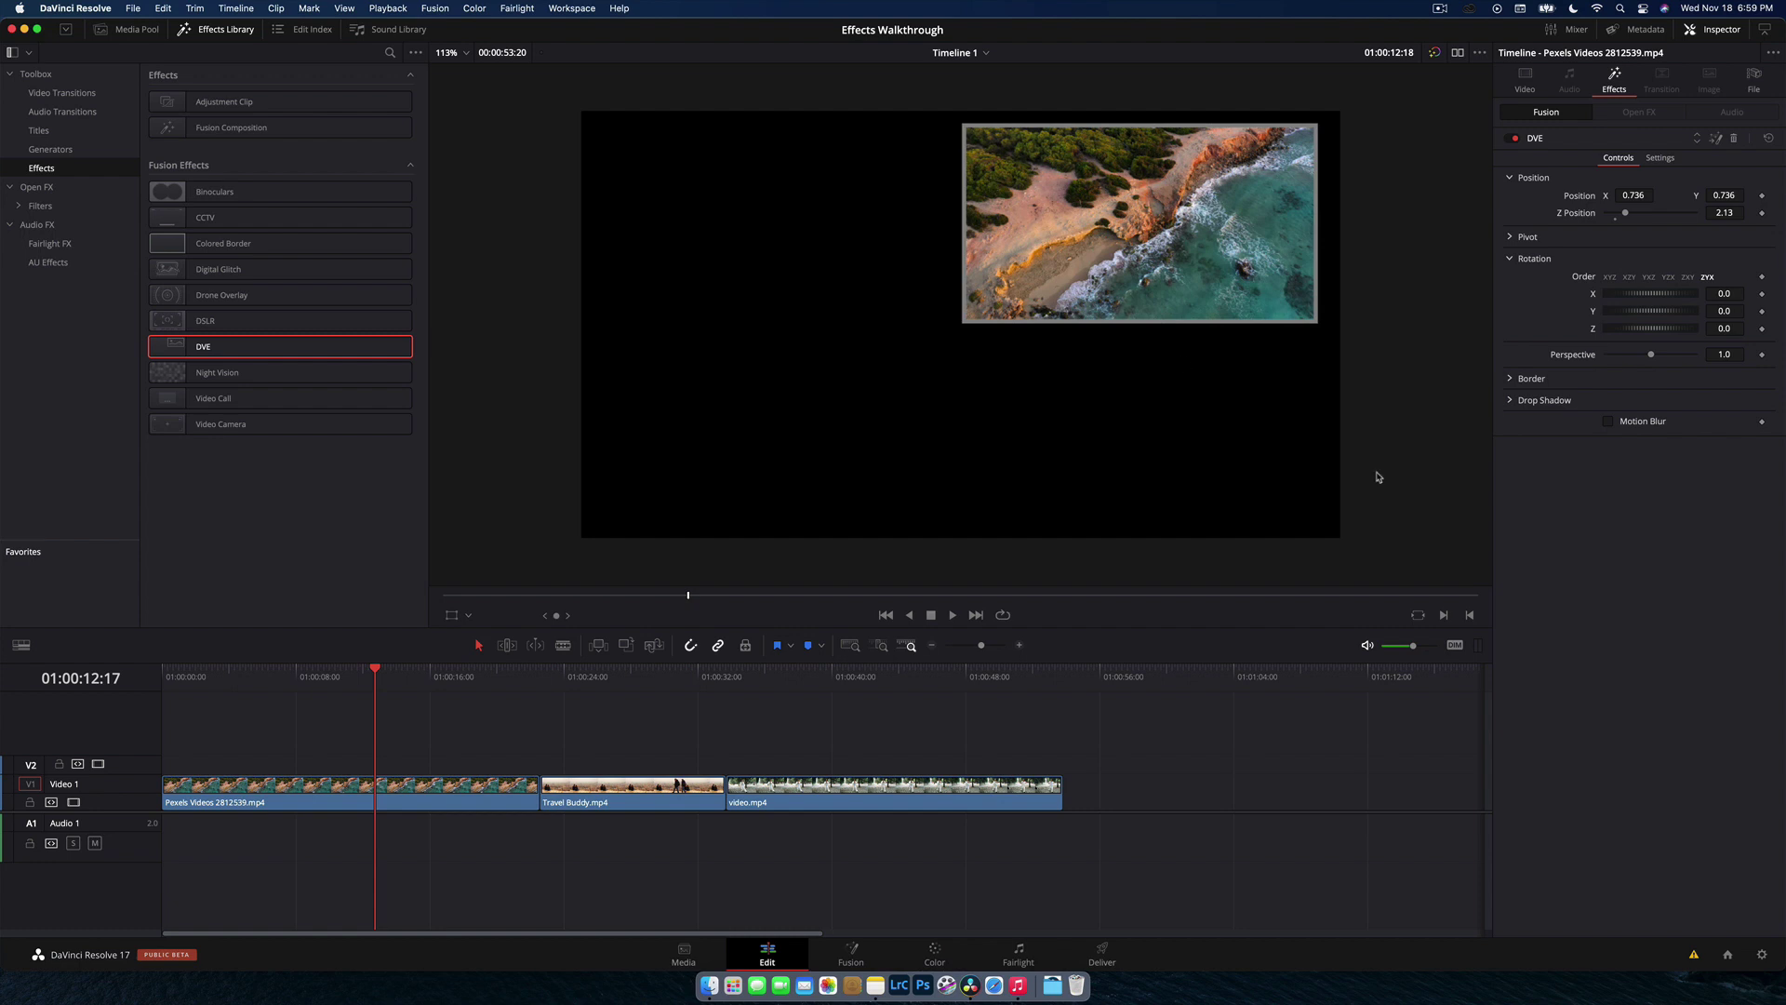
Step: Crop the DVE picture narrower, give it a red border and lower it in frame
click(1511, 379)
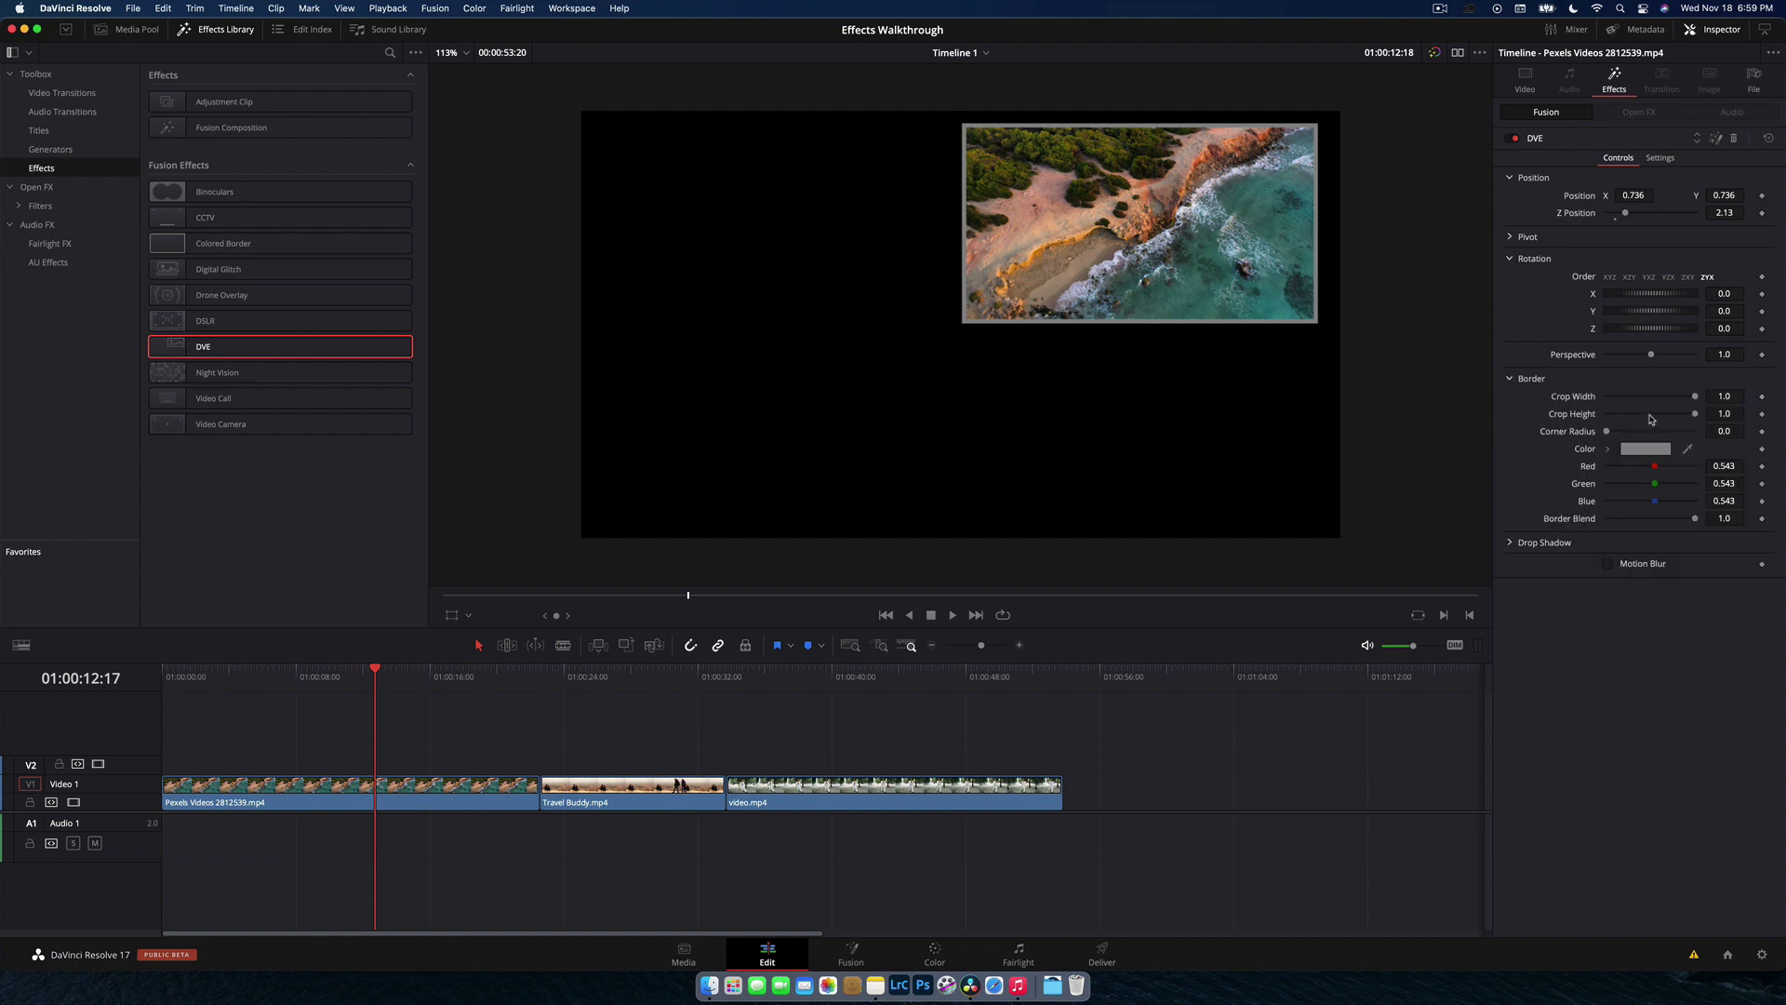
mouse_move(1696, 398)
mouse_down()
mouse_move(1678, 398)
mouse_move(1696, 419)
mouse_move(1678, 421)
mouse_up()
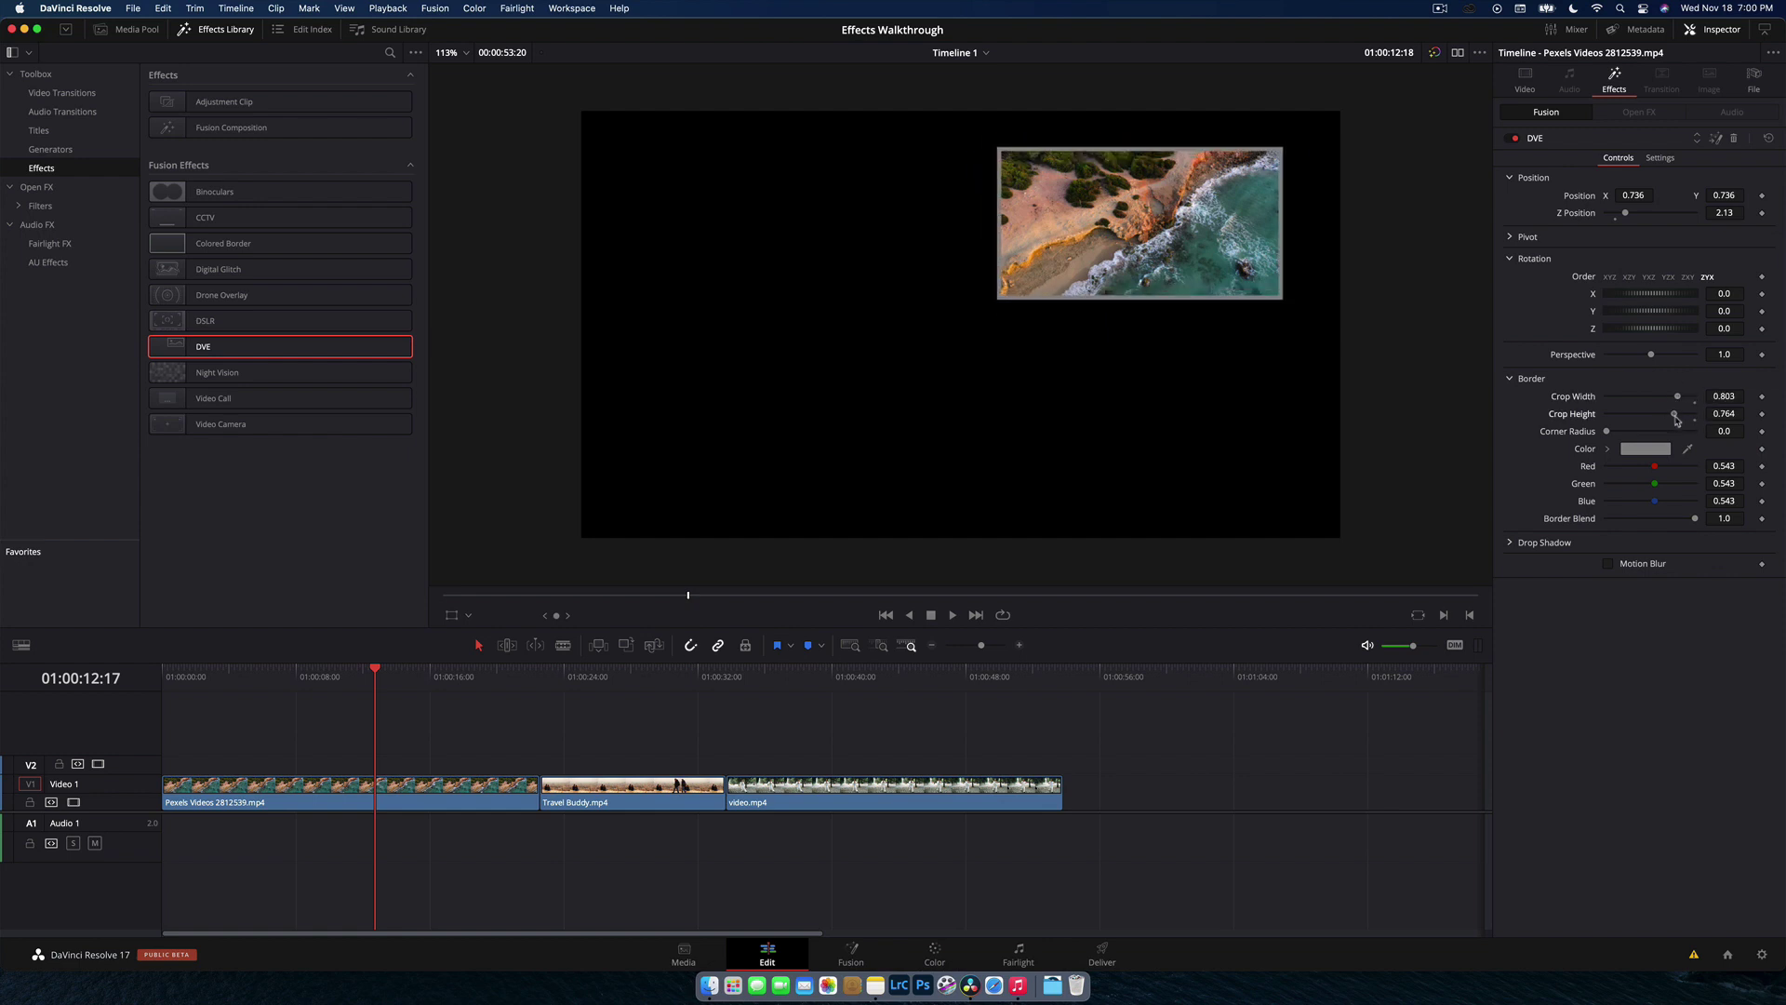
click(1627, 450)
drag(28, 884, 2, 886)
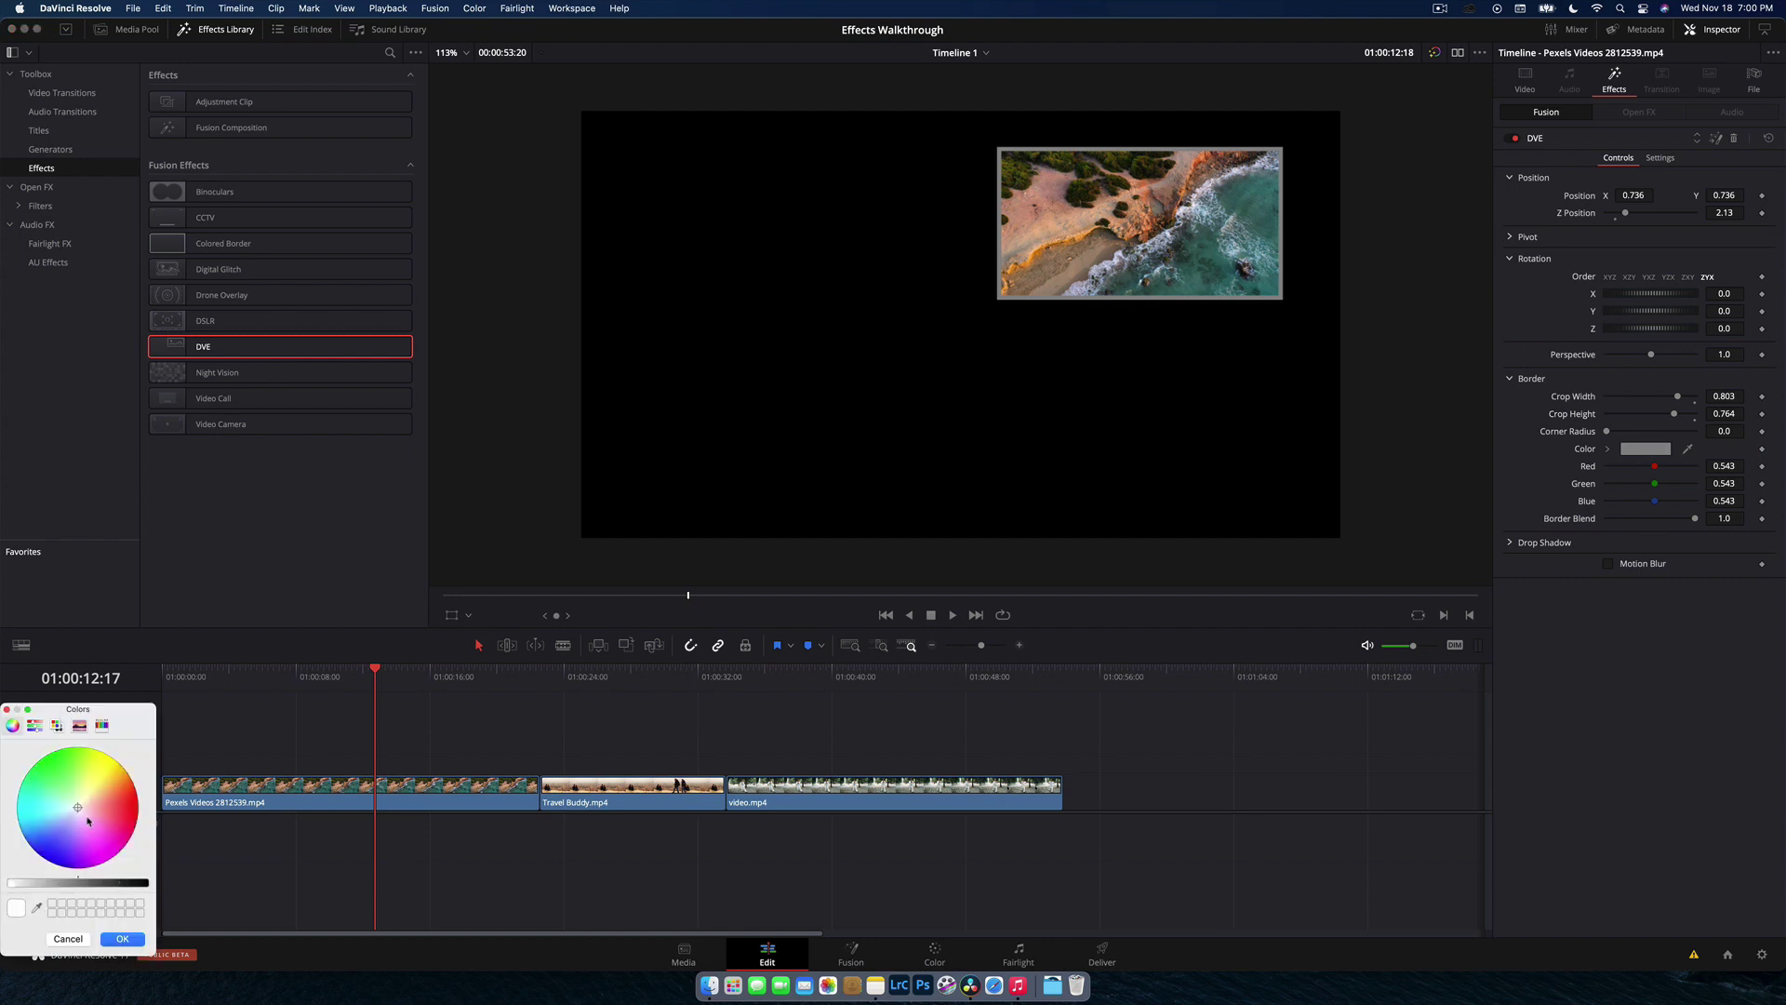
drag(88, 821, 137, 799)
click(124, 939)
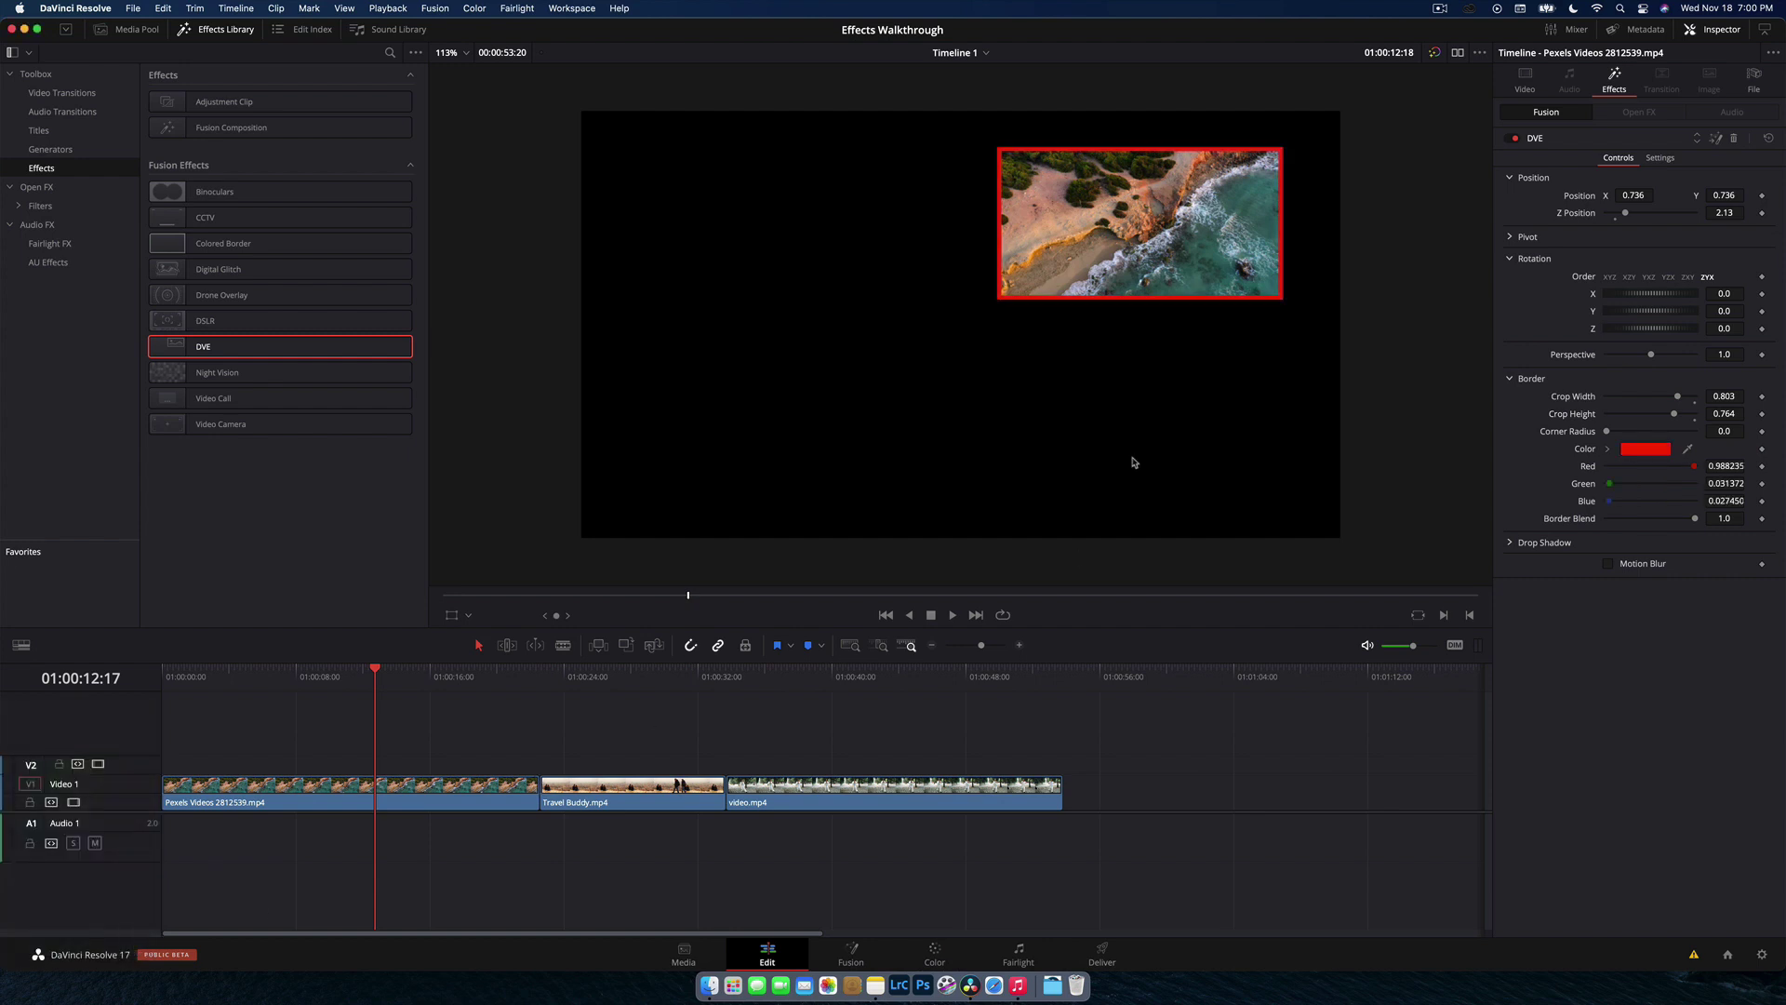
drag(1738, 197, 1672, 196)
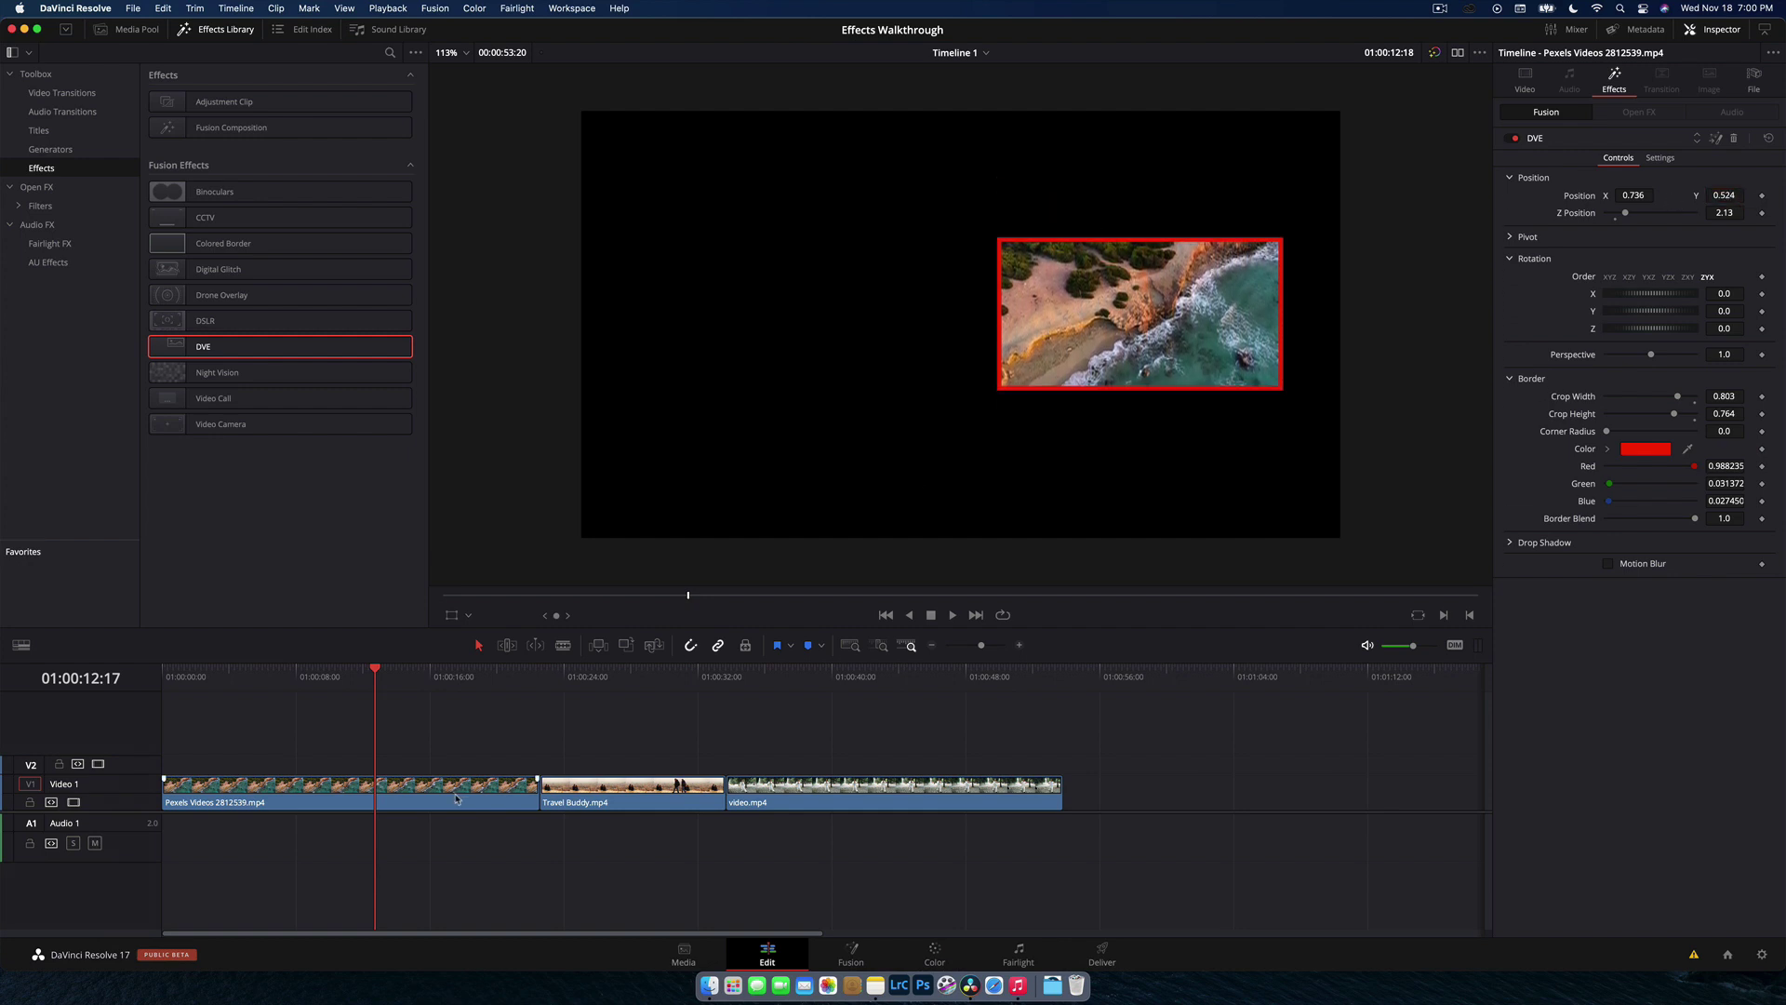
Step: Shift the aerial clip's vertical position in its transform settings
click(384, 800)
click(1525, 80)
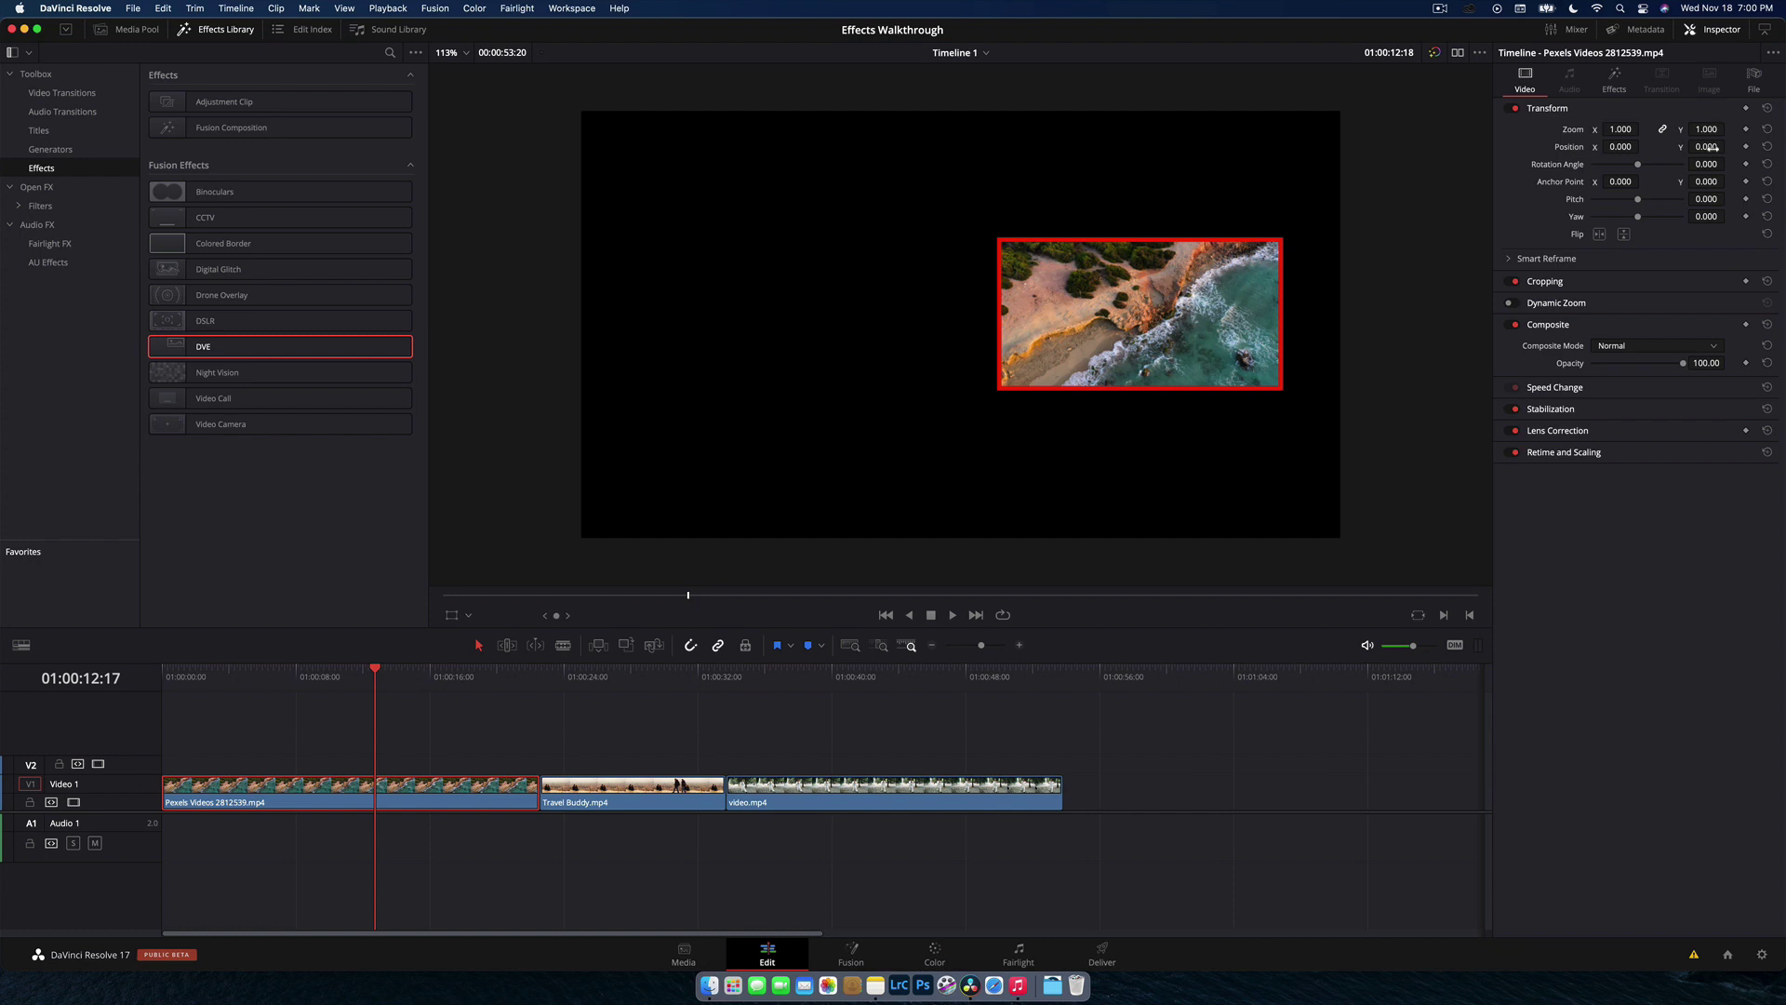
drag(1712, 147, 1724, 147)
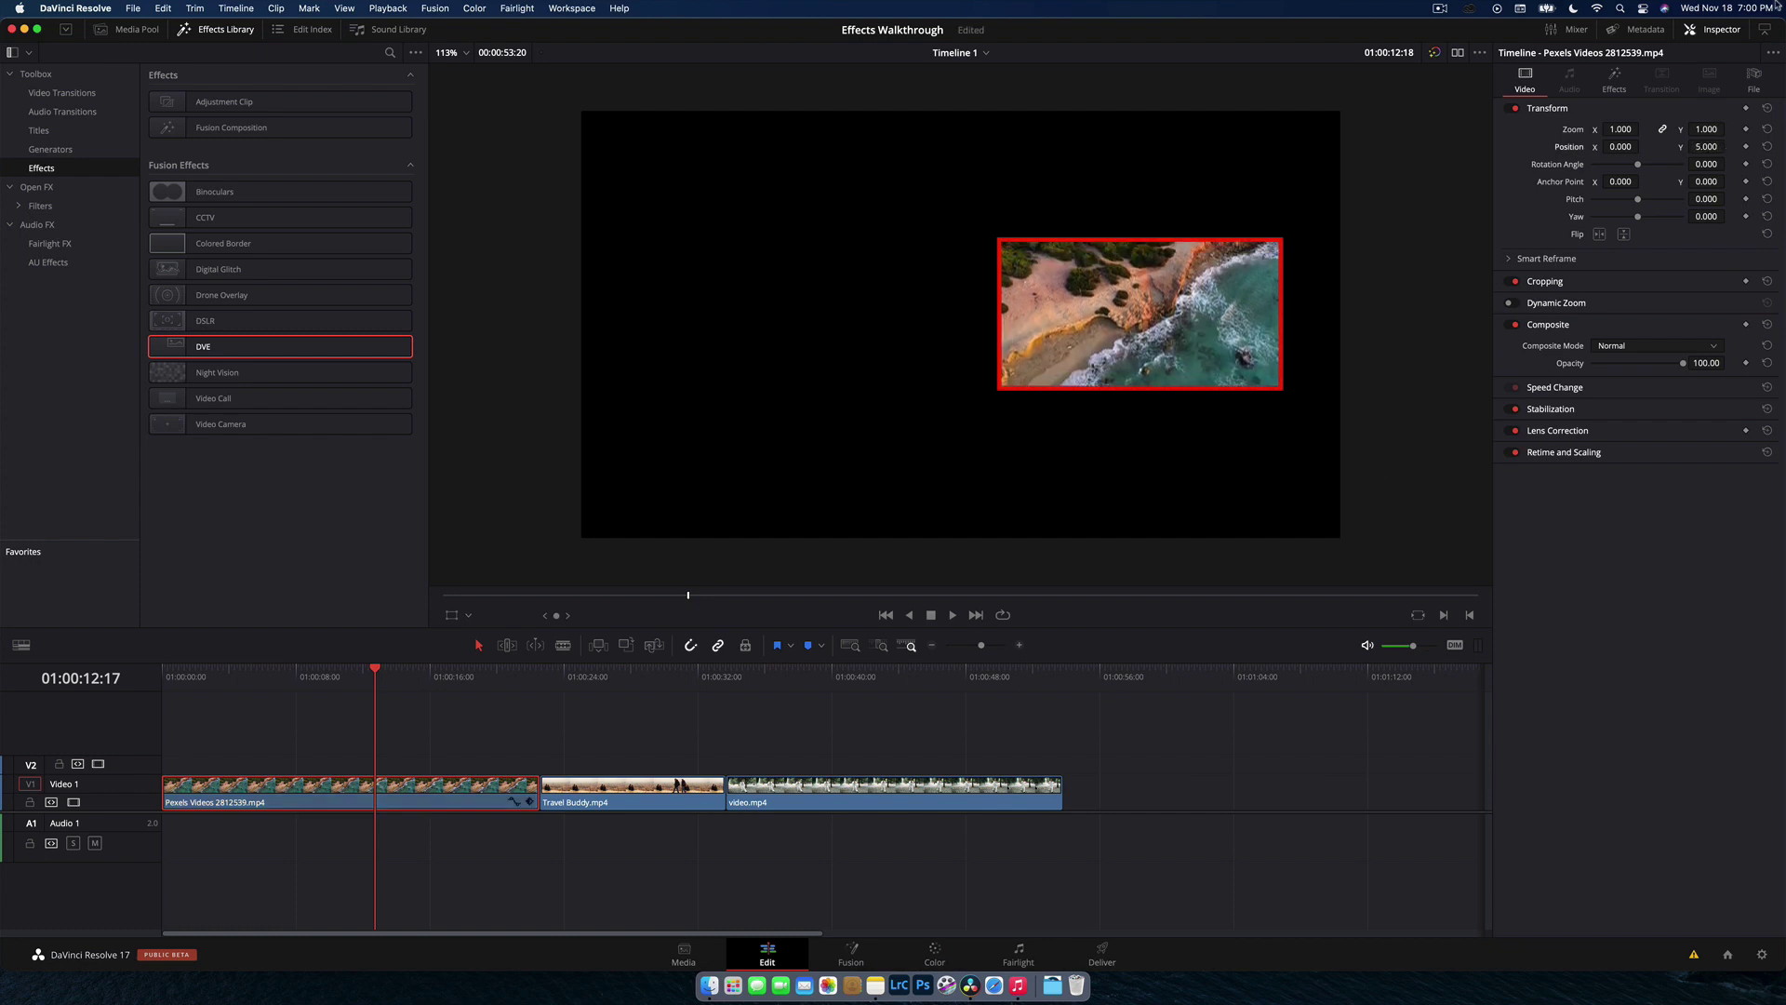
click(1604, 93)
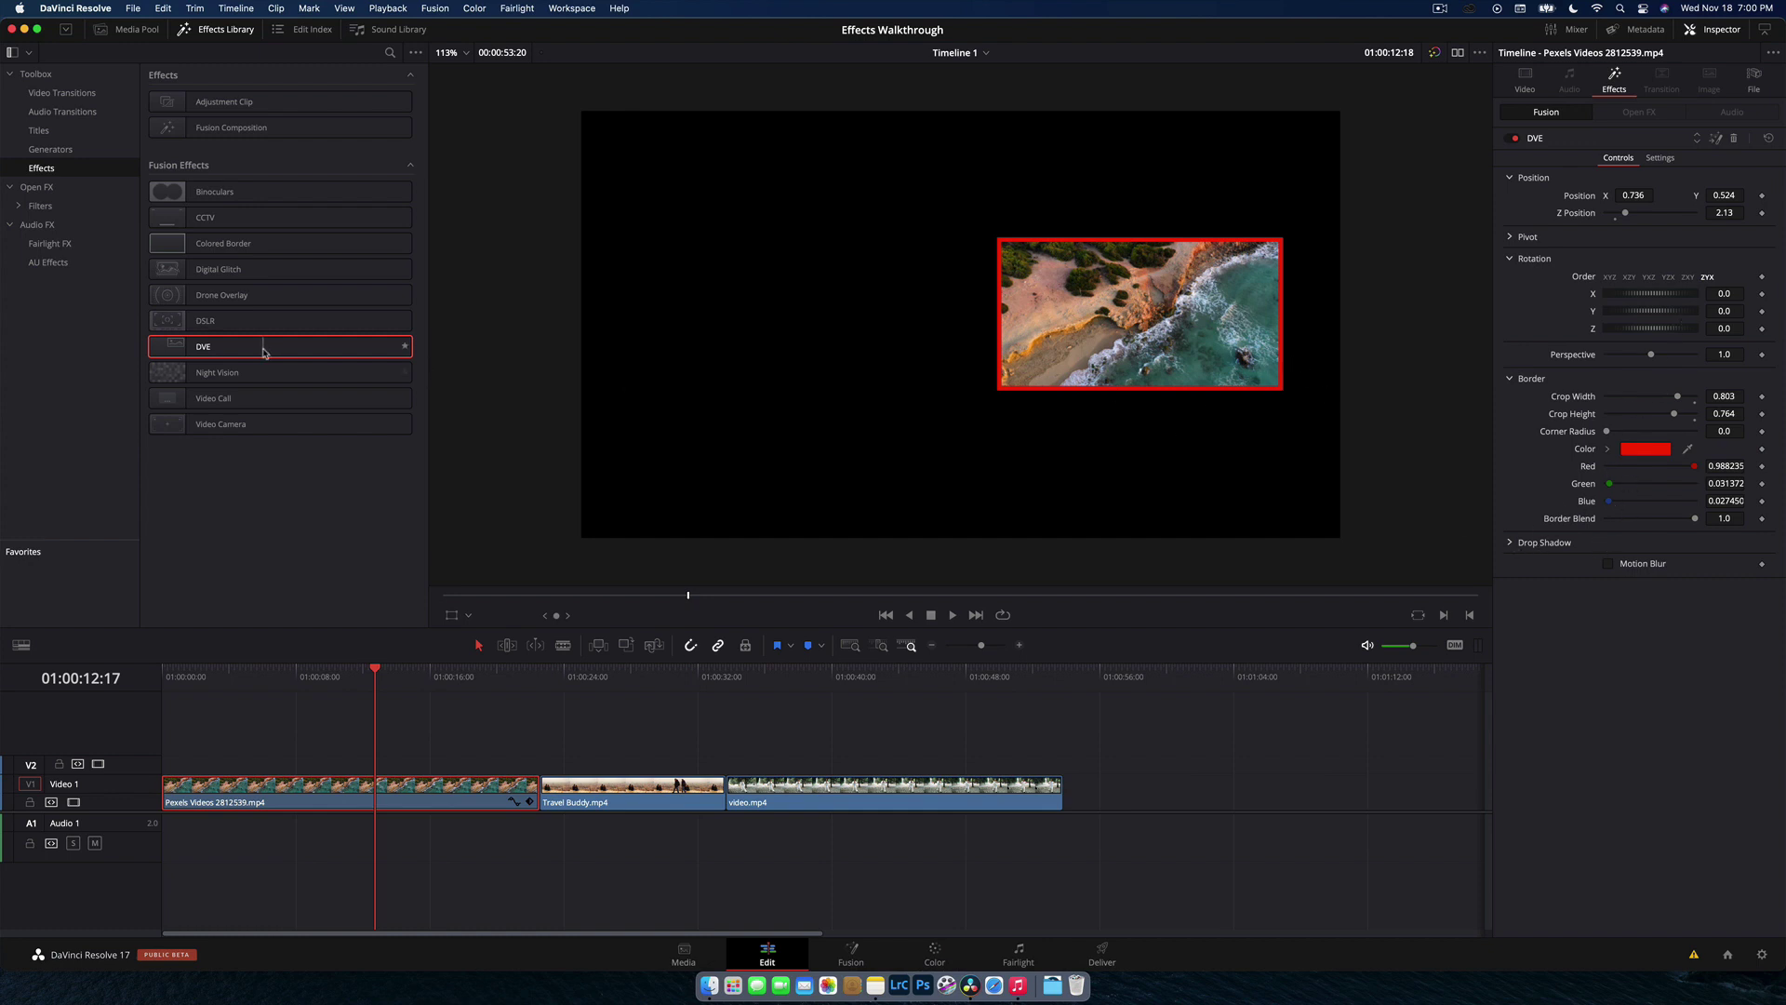
Step: Add a Text title on track V2 and move it to the upper right
click(38, 131)
drag(197, 209, 390, 725)
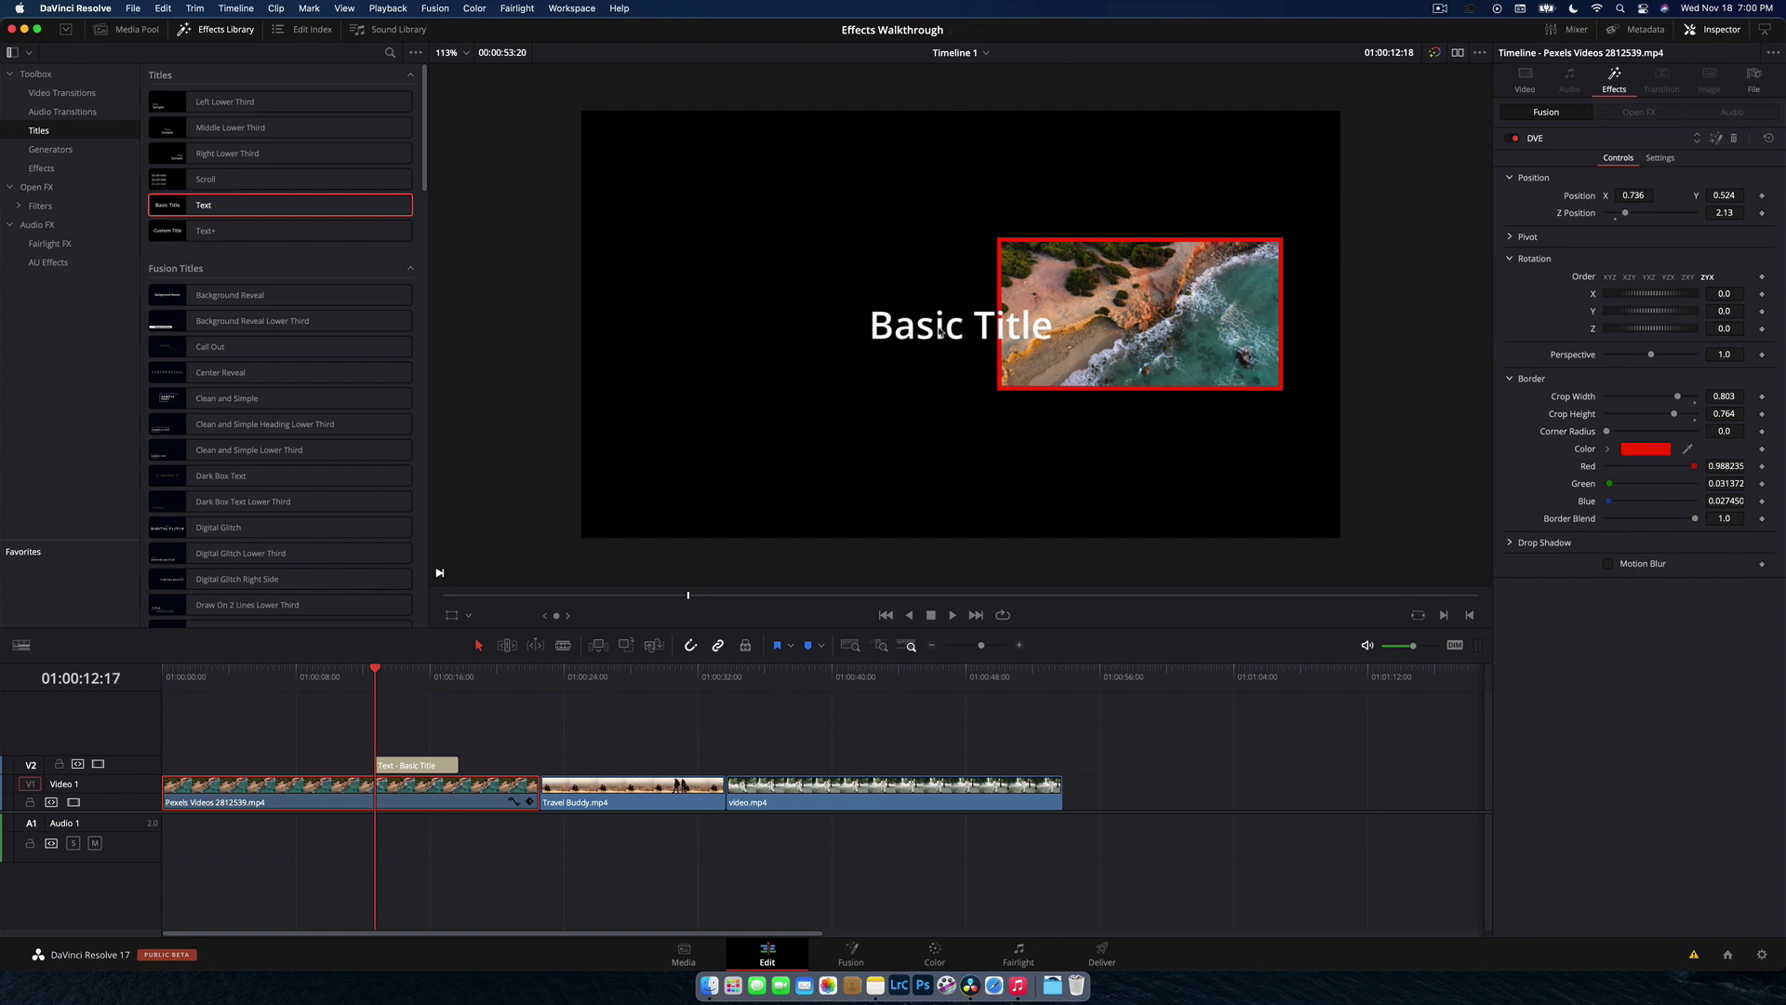
click(861, 465)
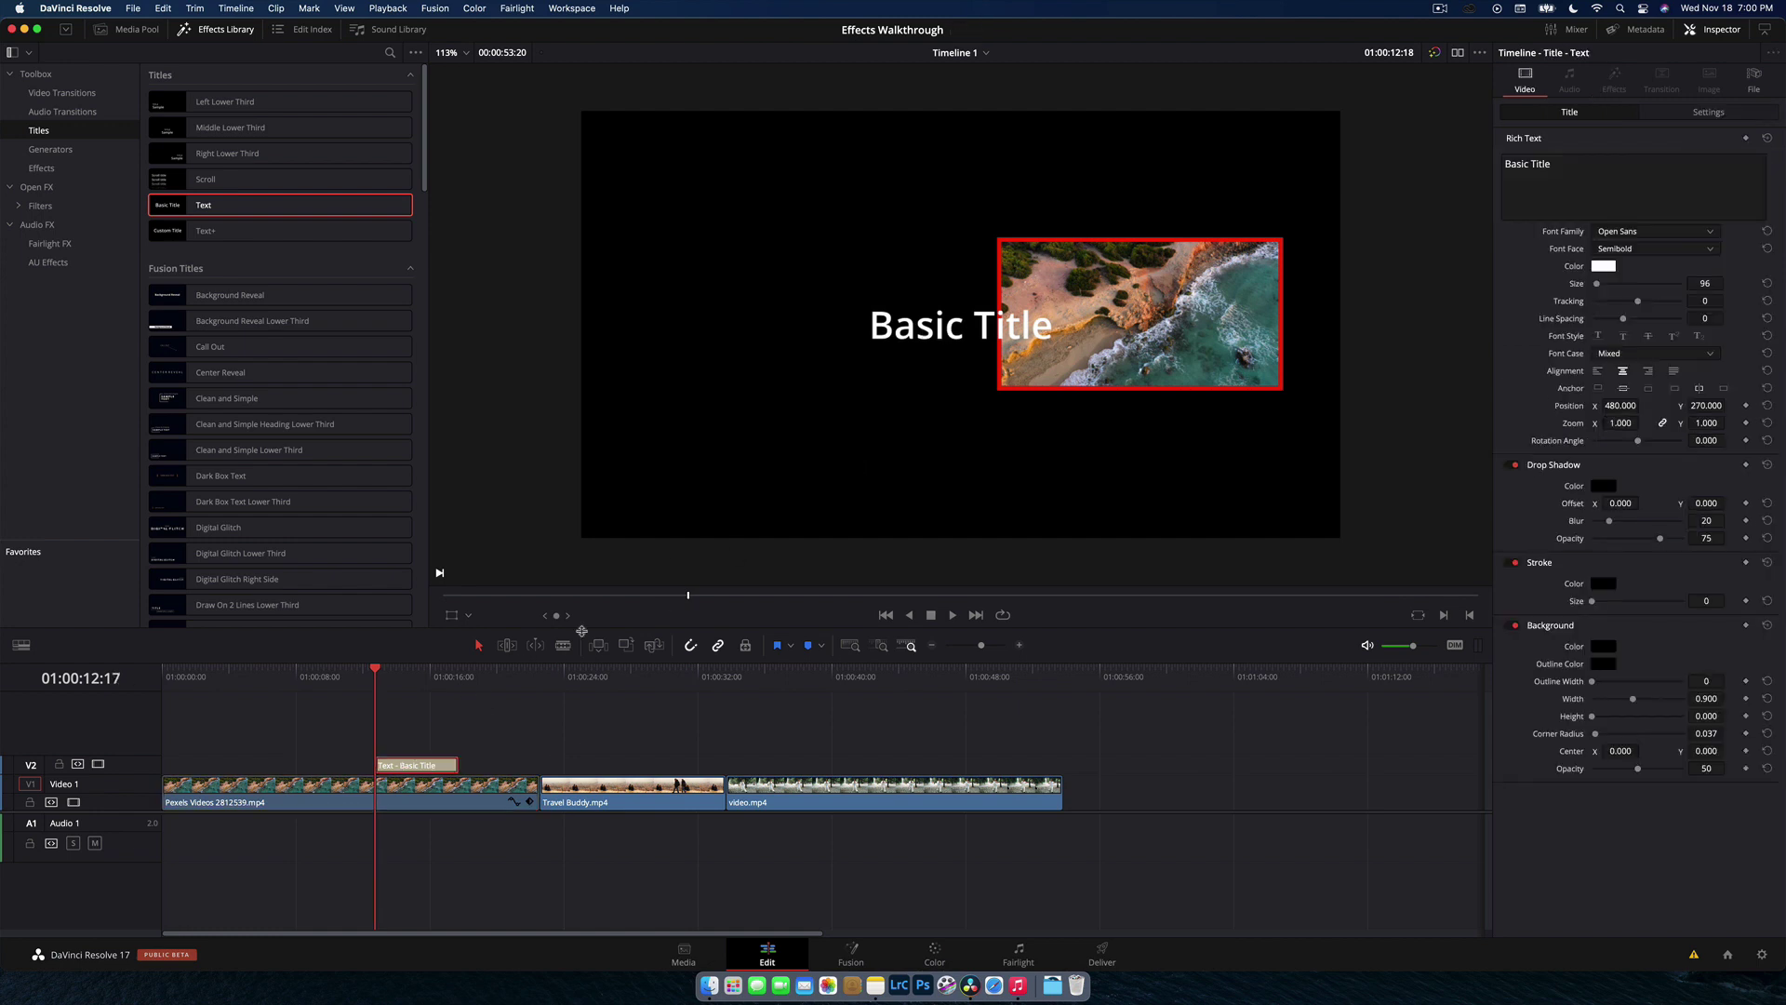
drag(942, 325, 1126, 206)
Step: Replace the title text with 'NEXT VIDEO' and play back to preview it
click(1558, 165)
key(super+a)
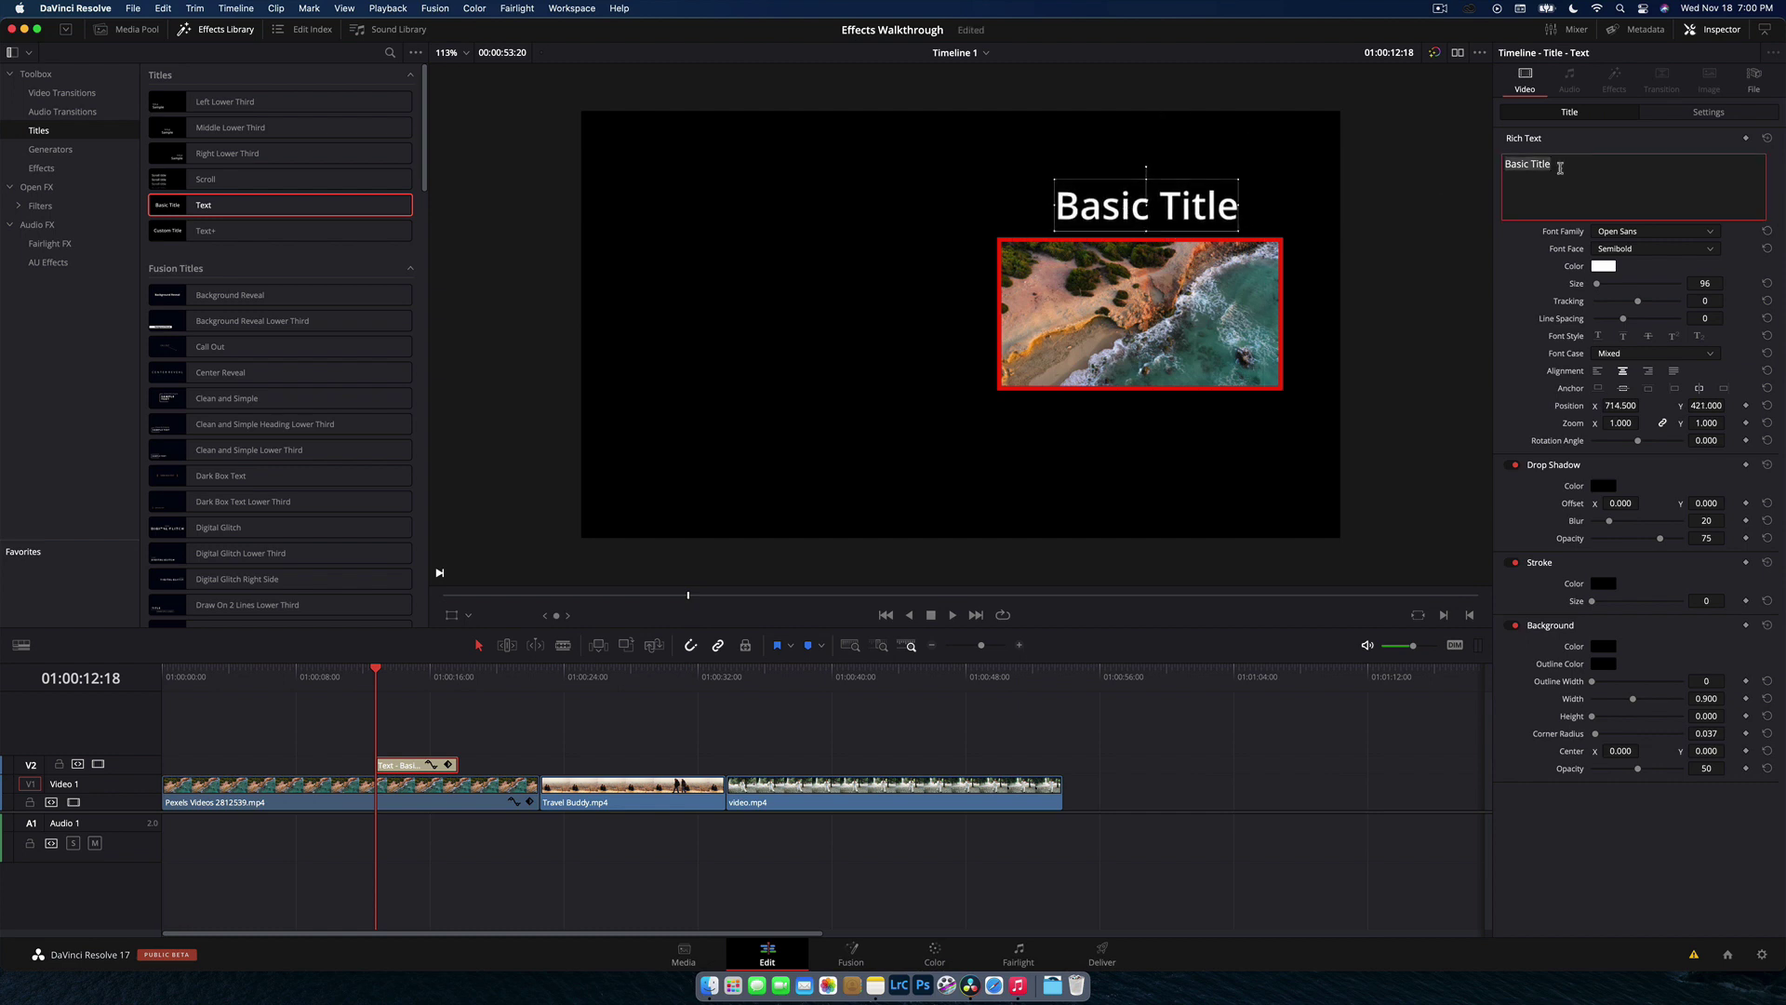
text(NEXT VIDEO)
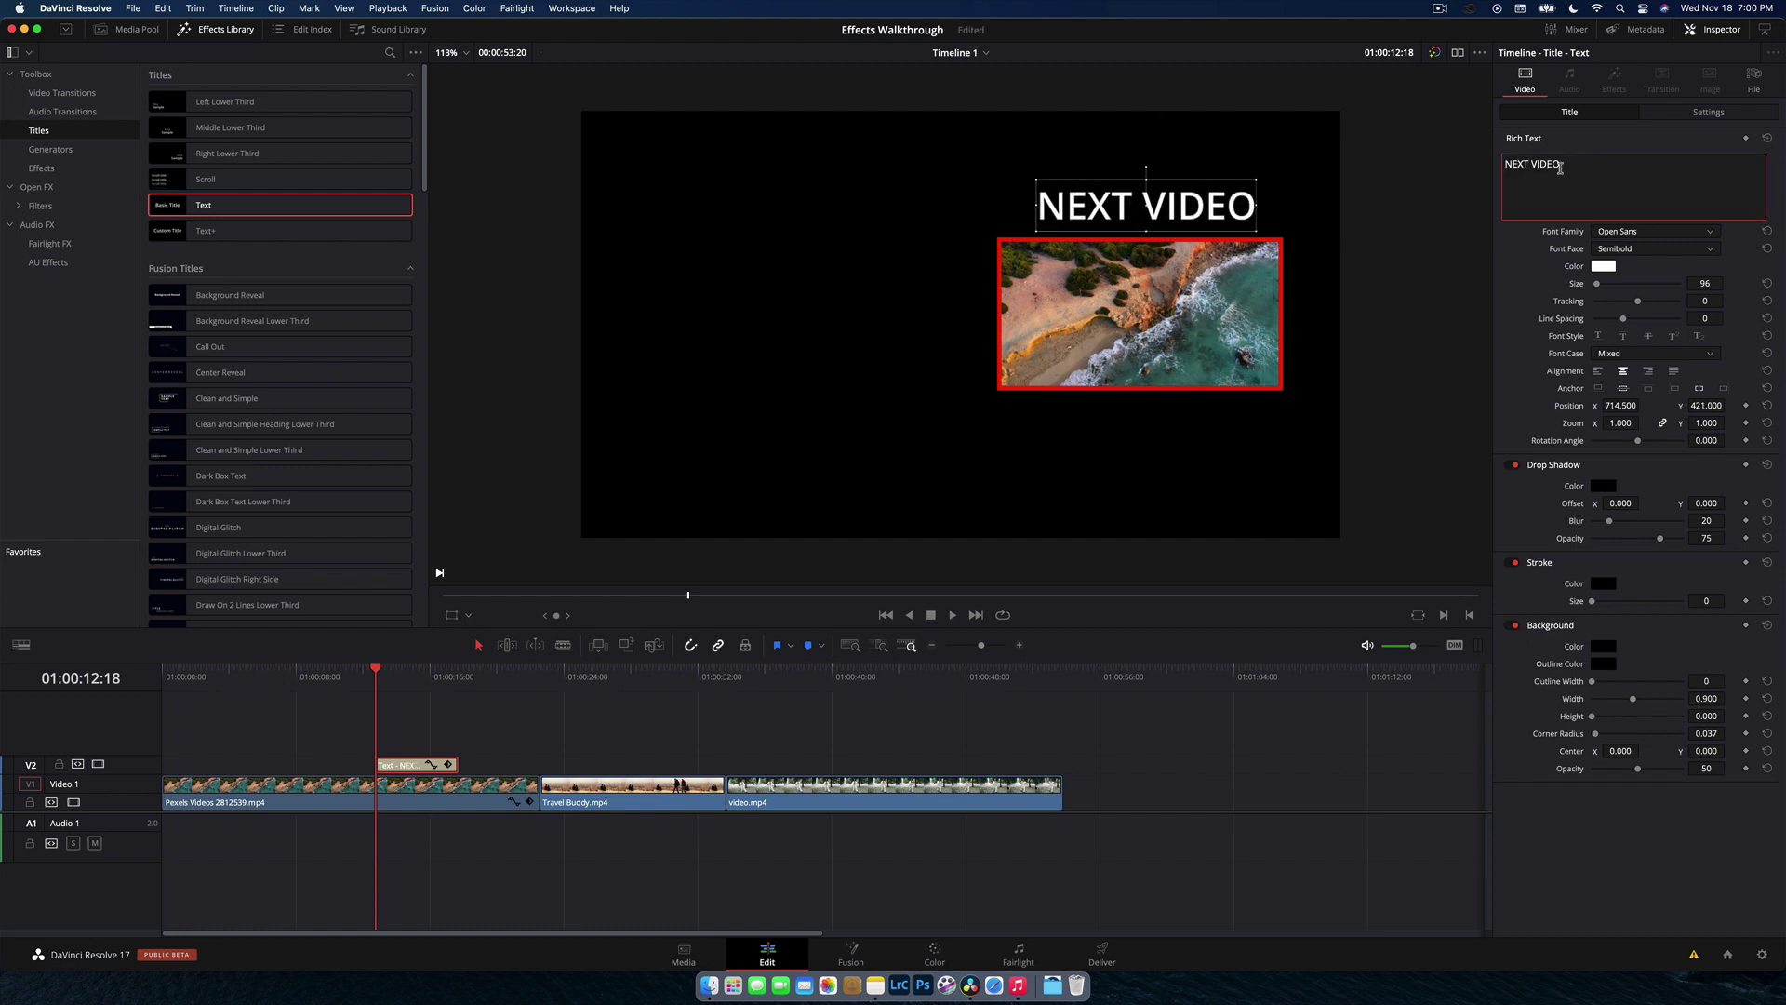
click(386, 699)
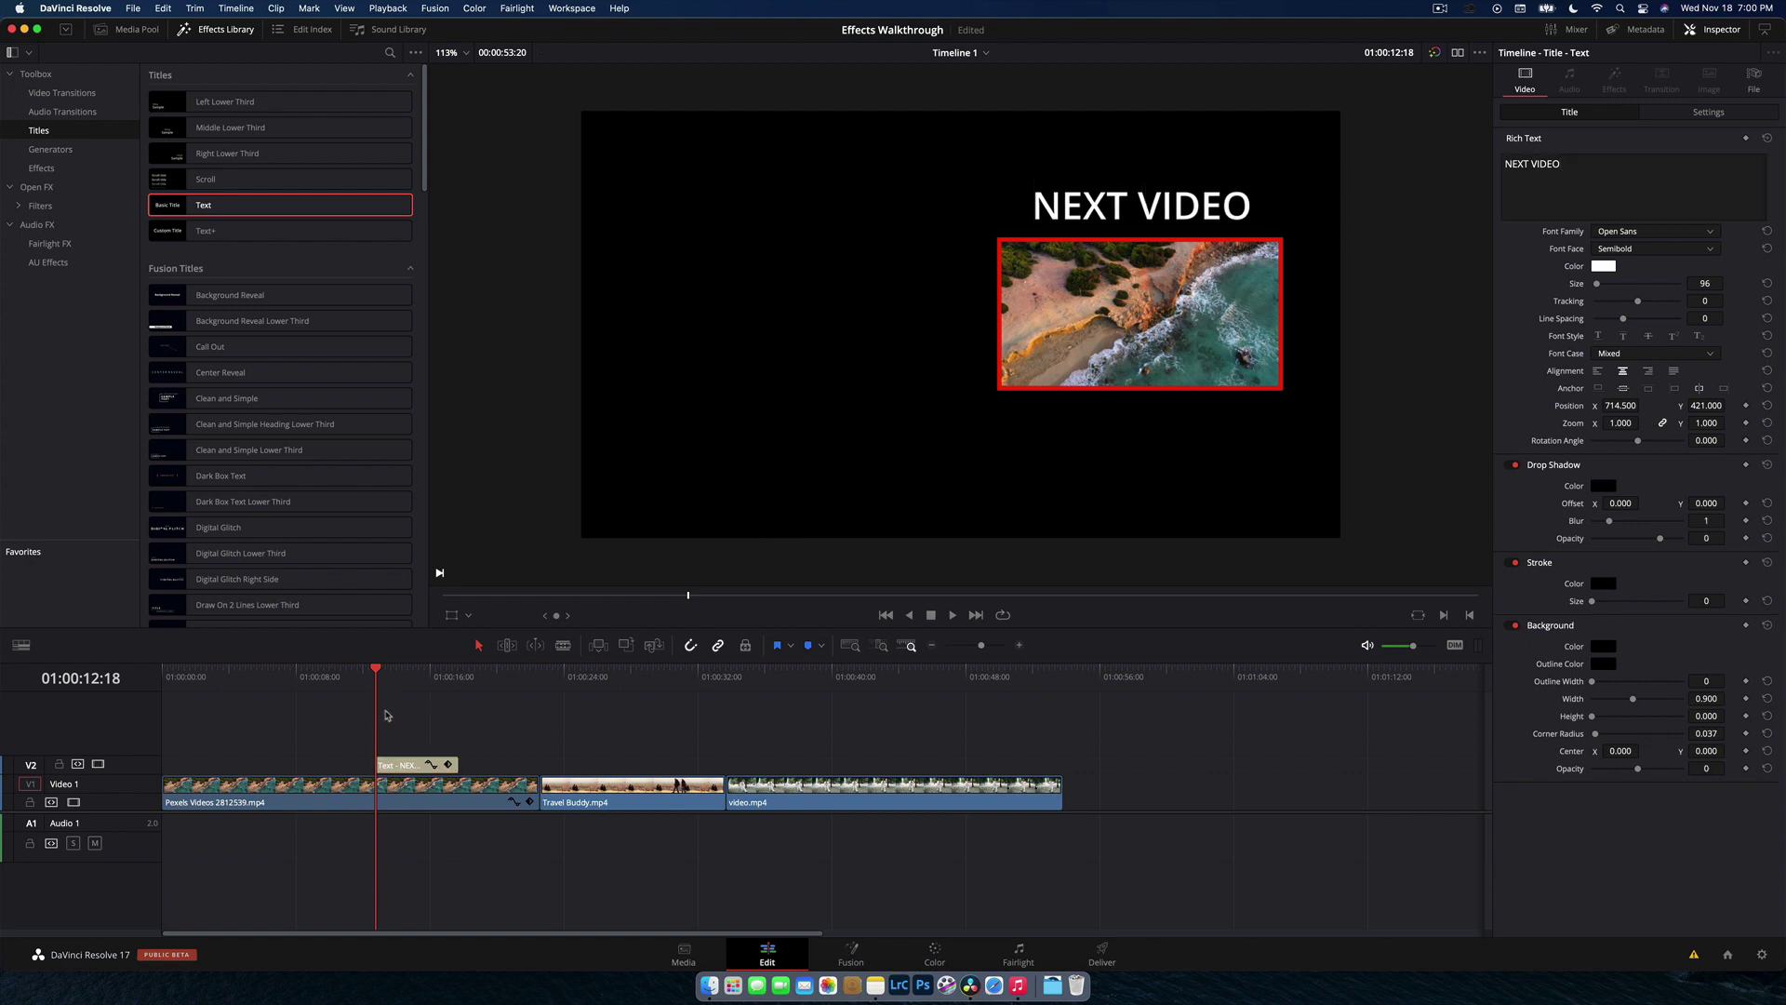
key(space)
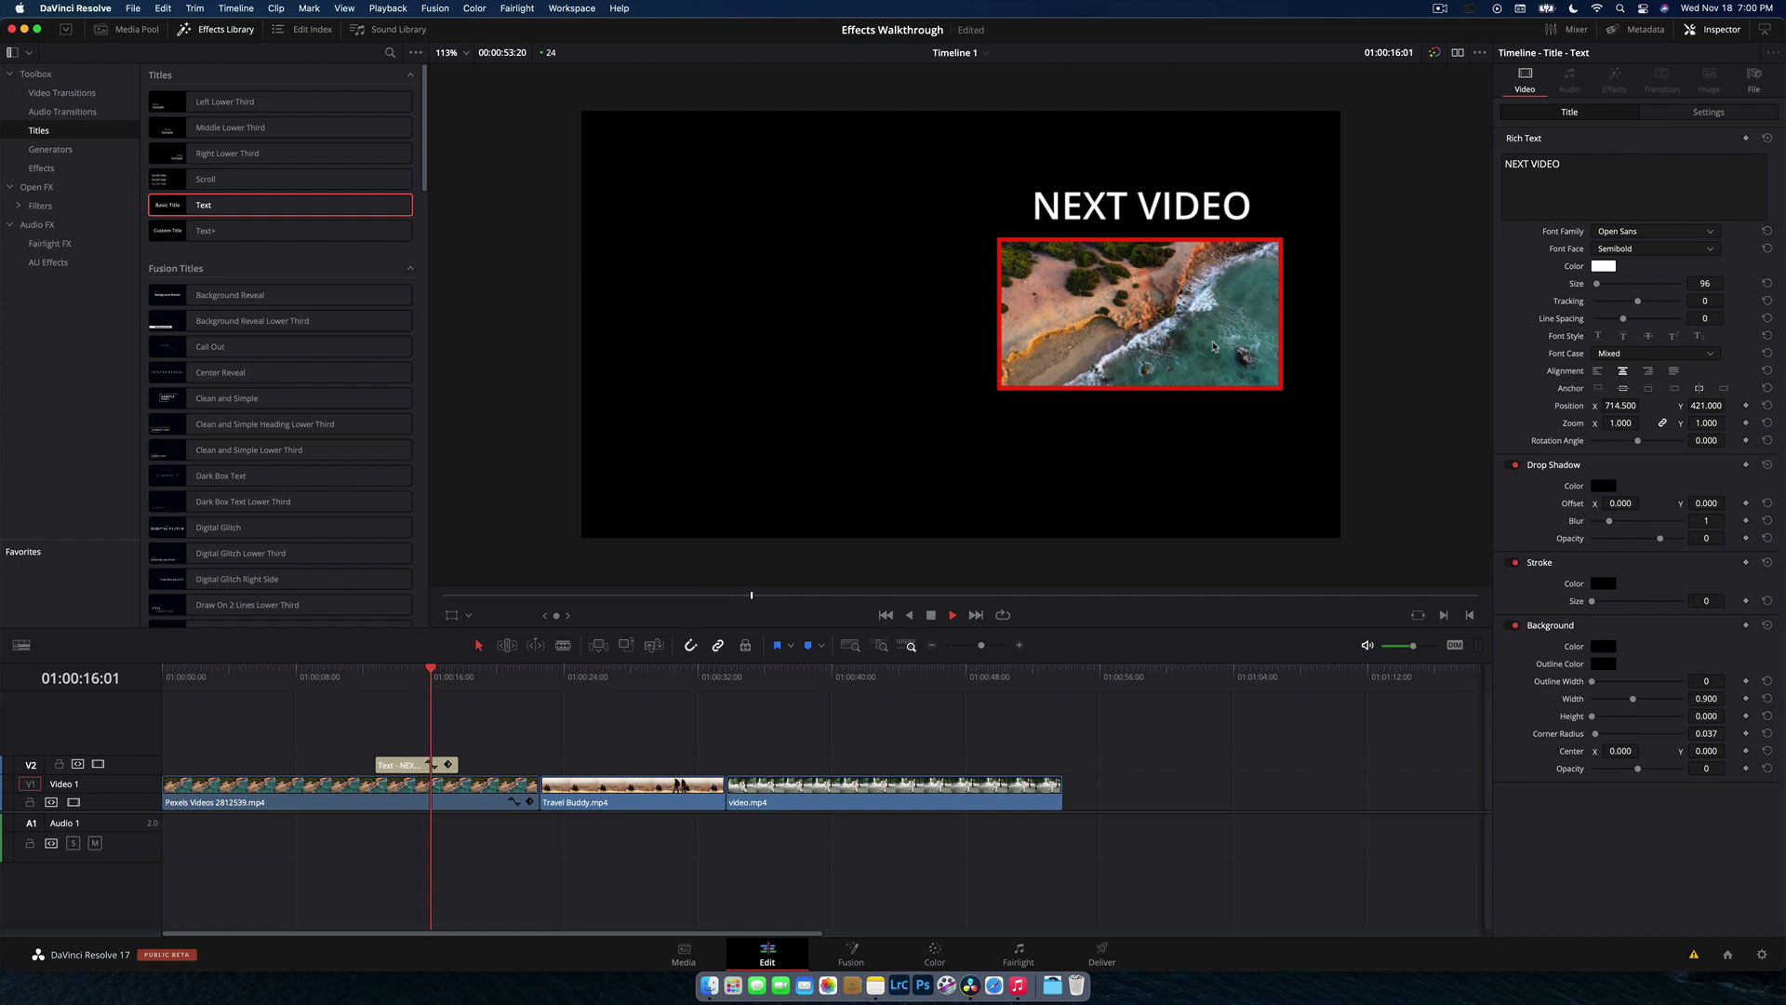
key(space)
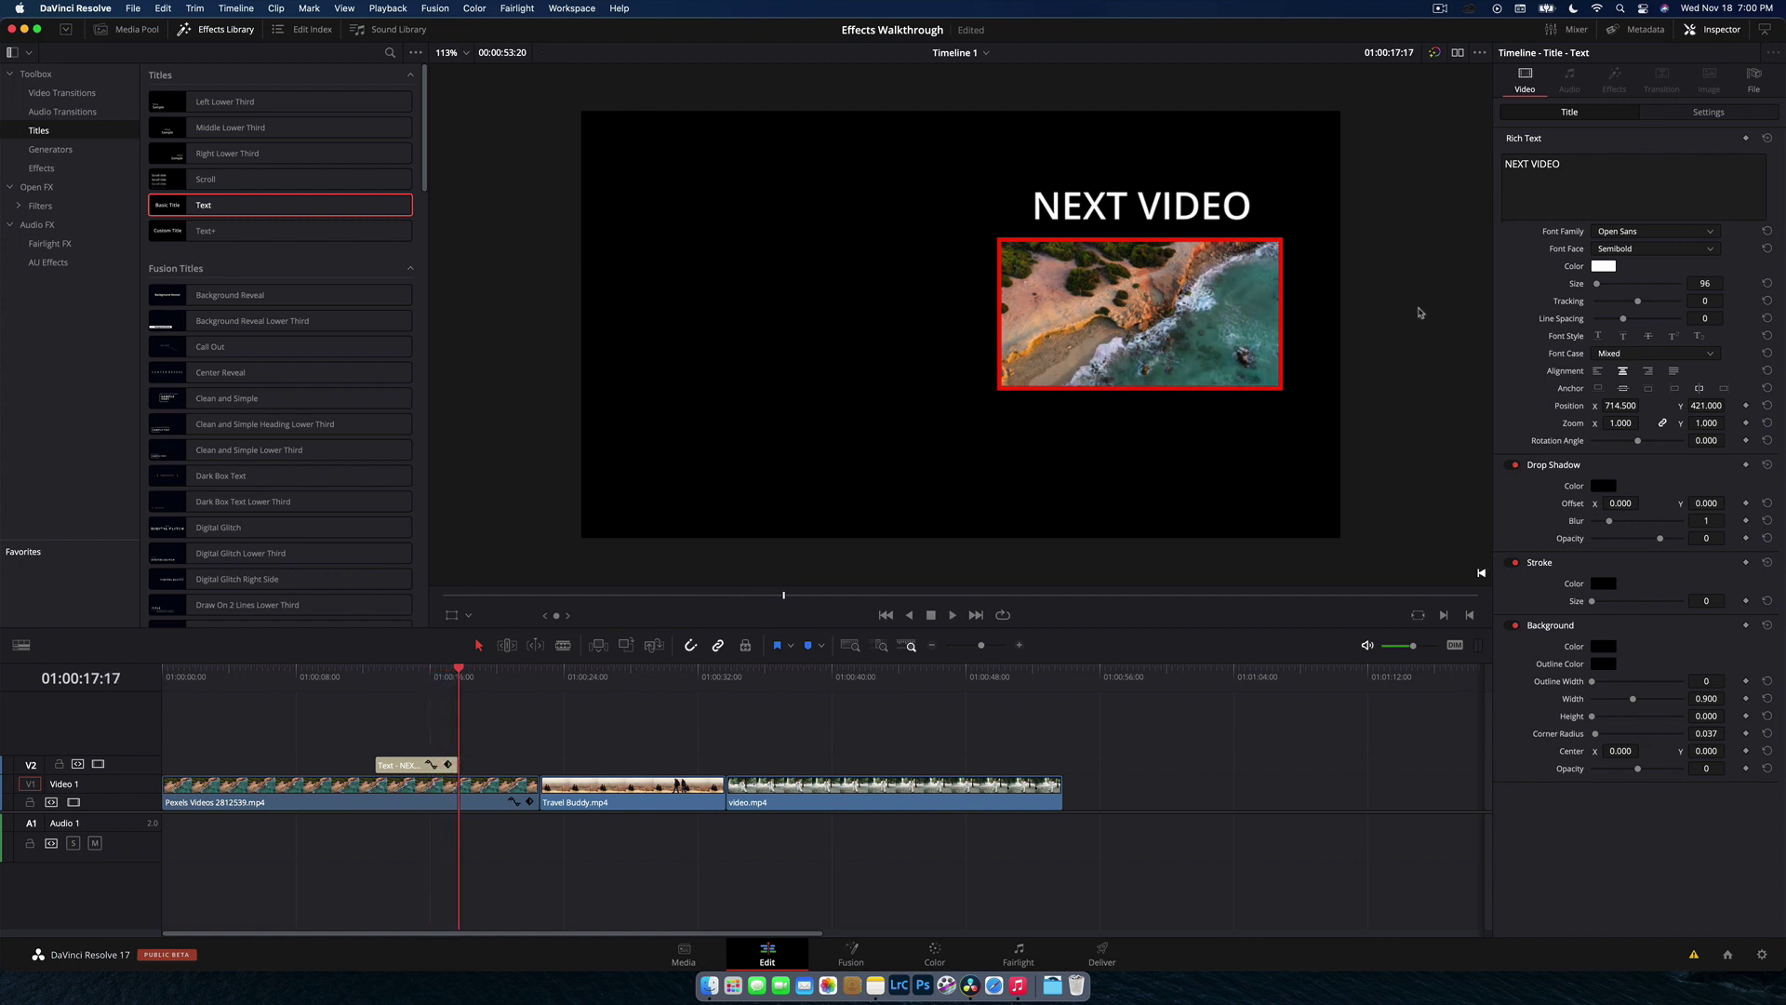
Step: Delete the NEXT VIDEO title clip from V2
click(67, 169)
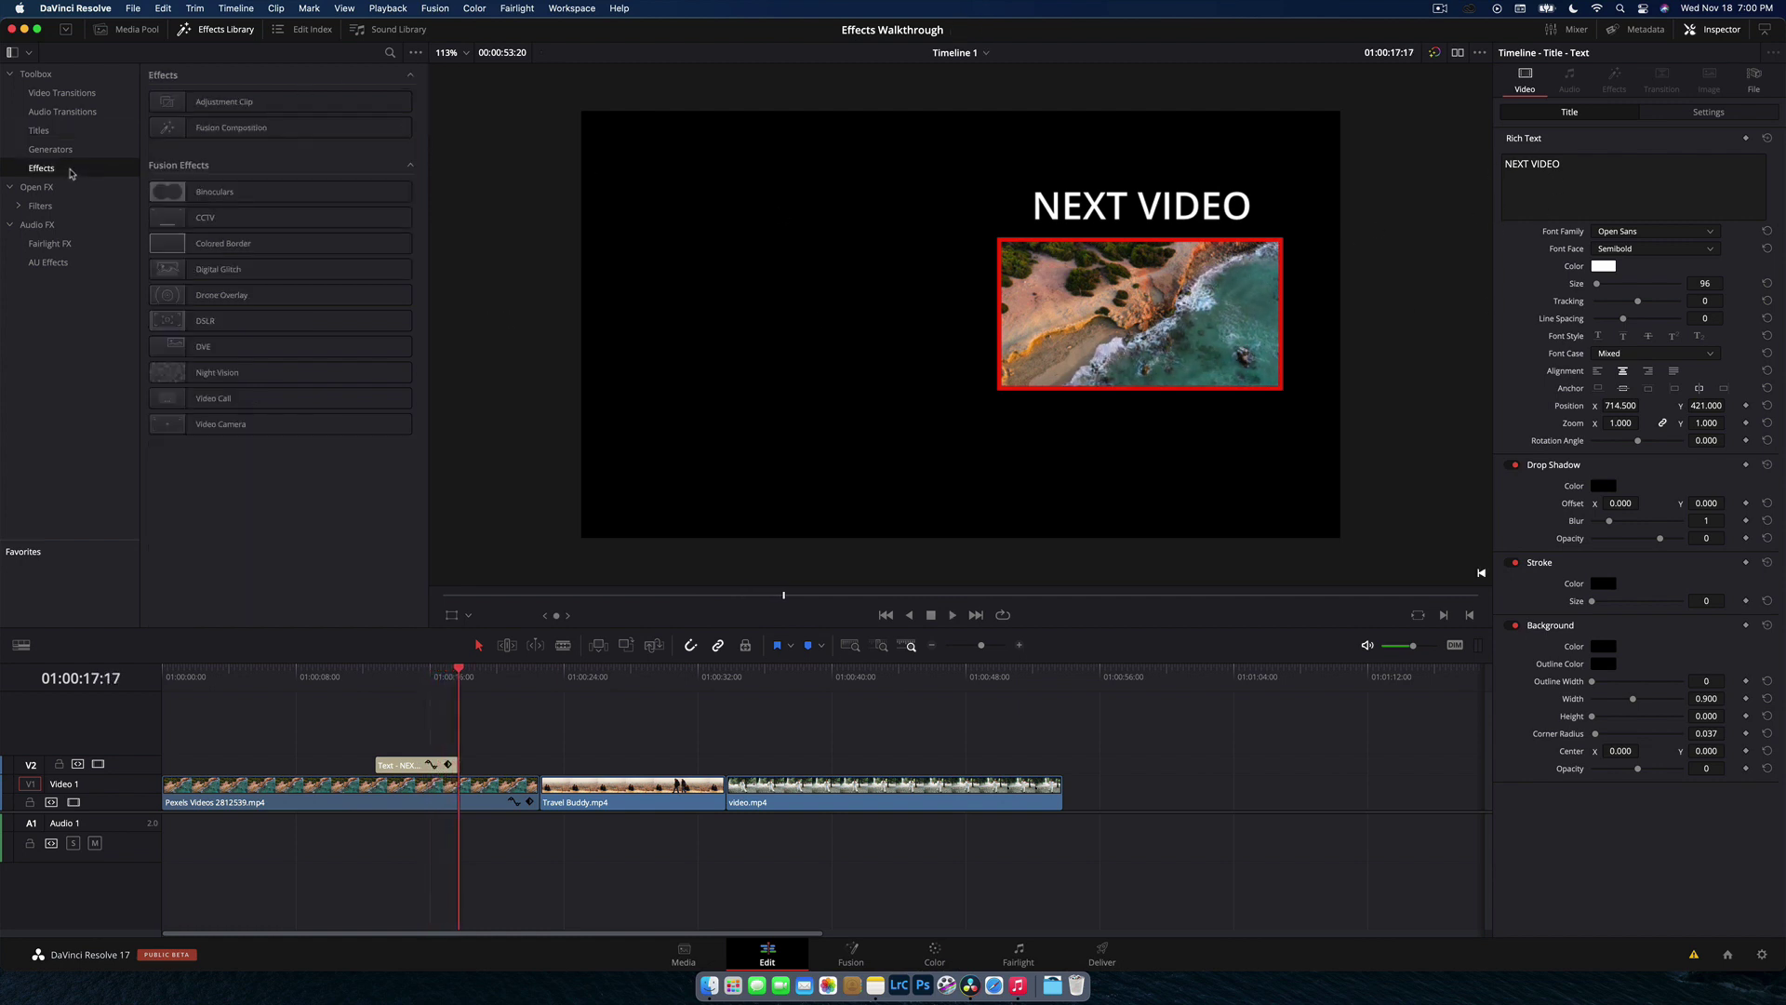
click(407, 765)
key(Delete)
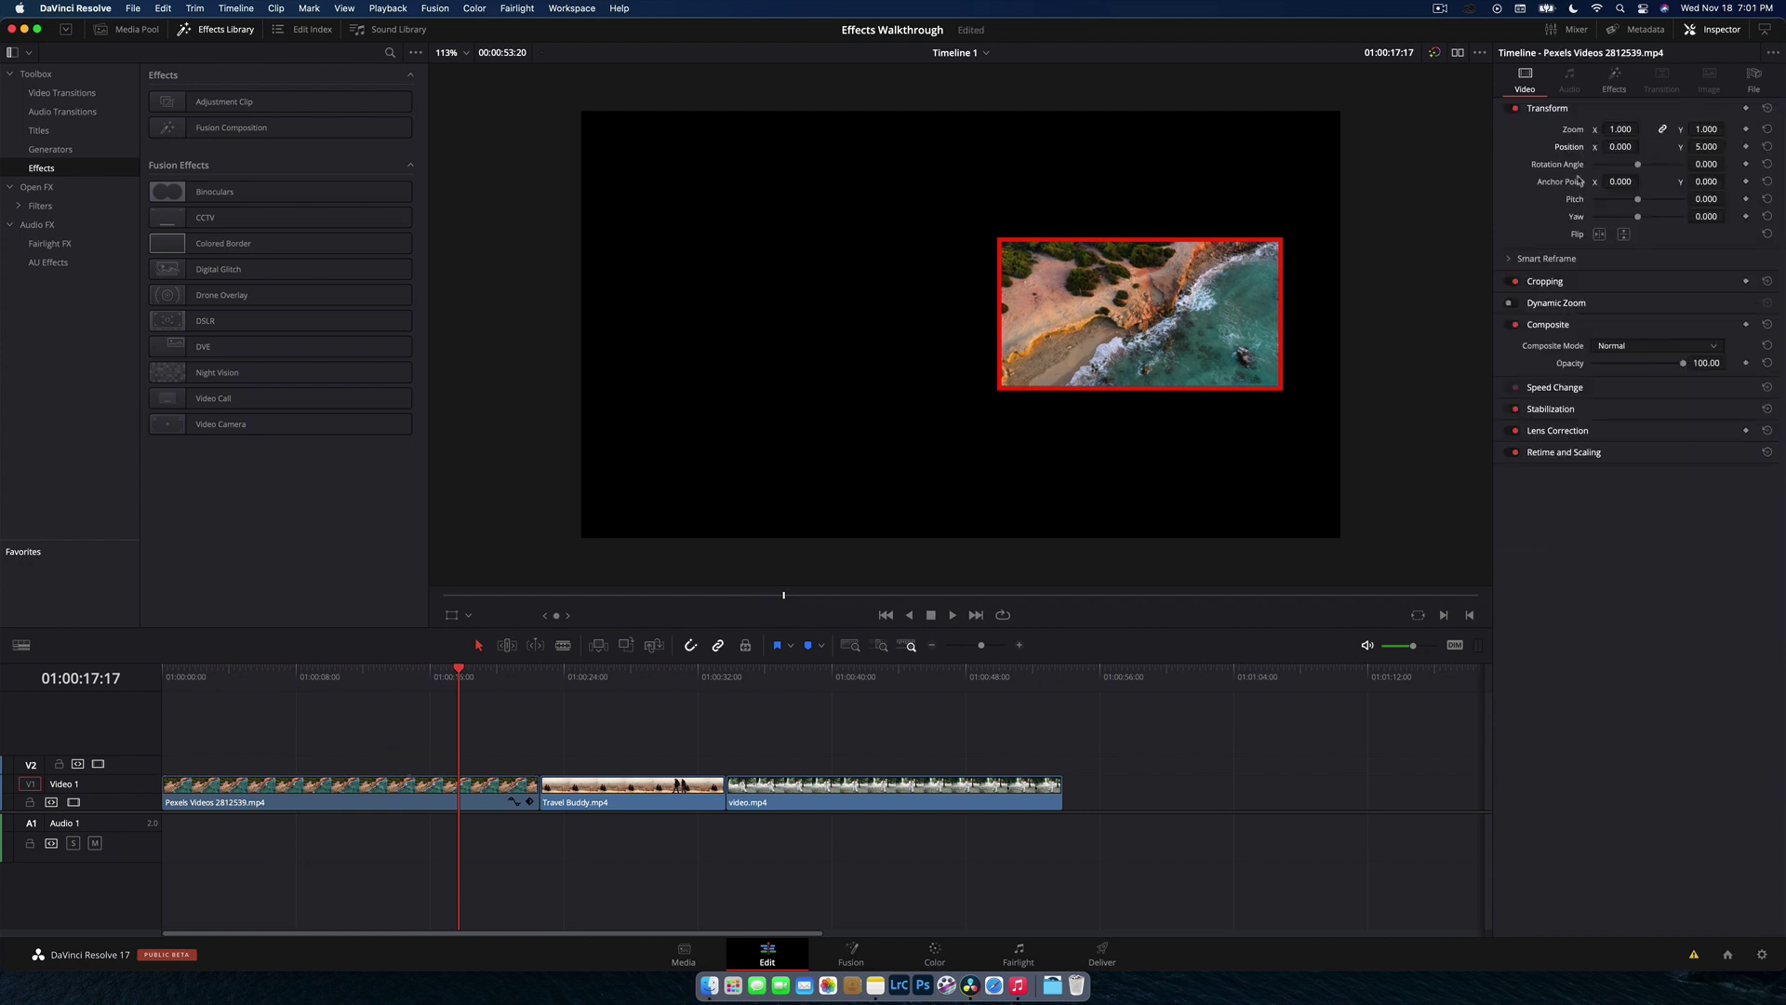
Step: Test the DVE Rotation X, reset it to 0, then remove the DVE effect
click(1614, 80)
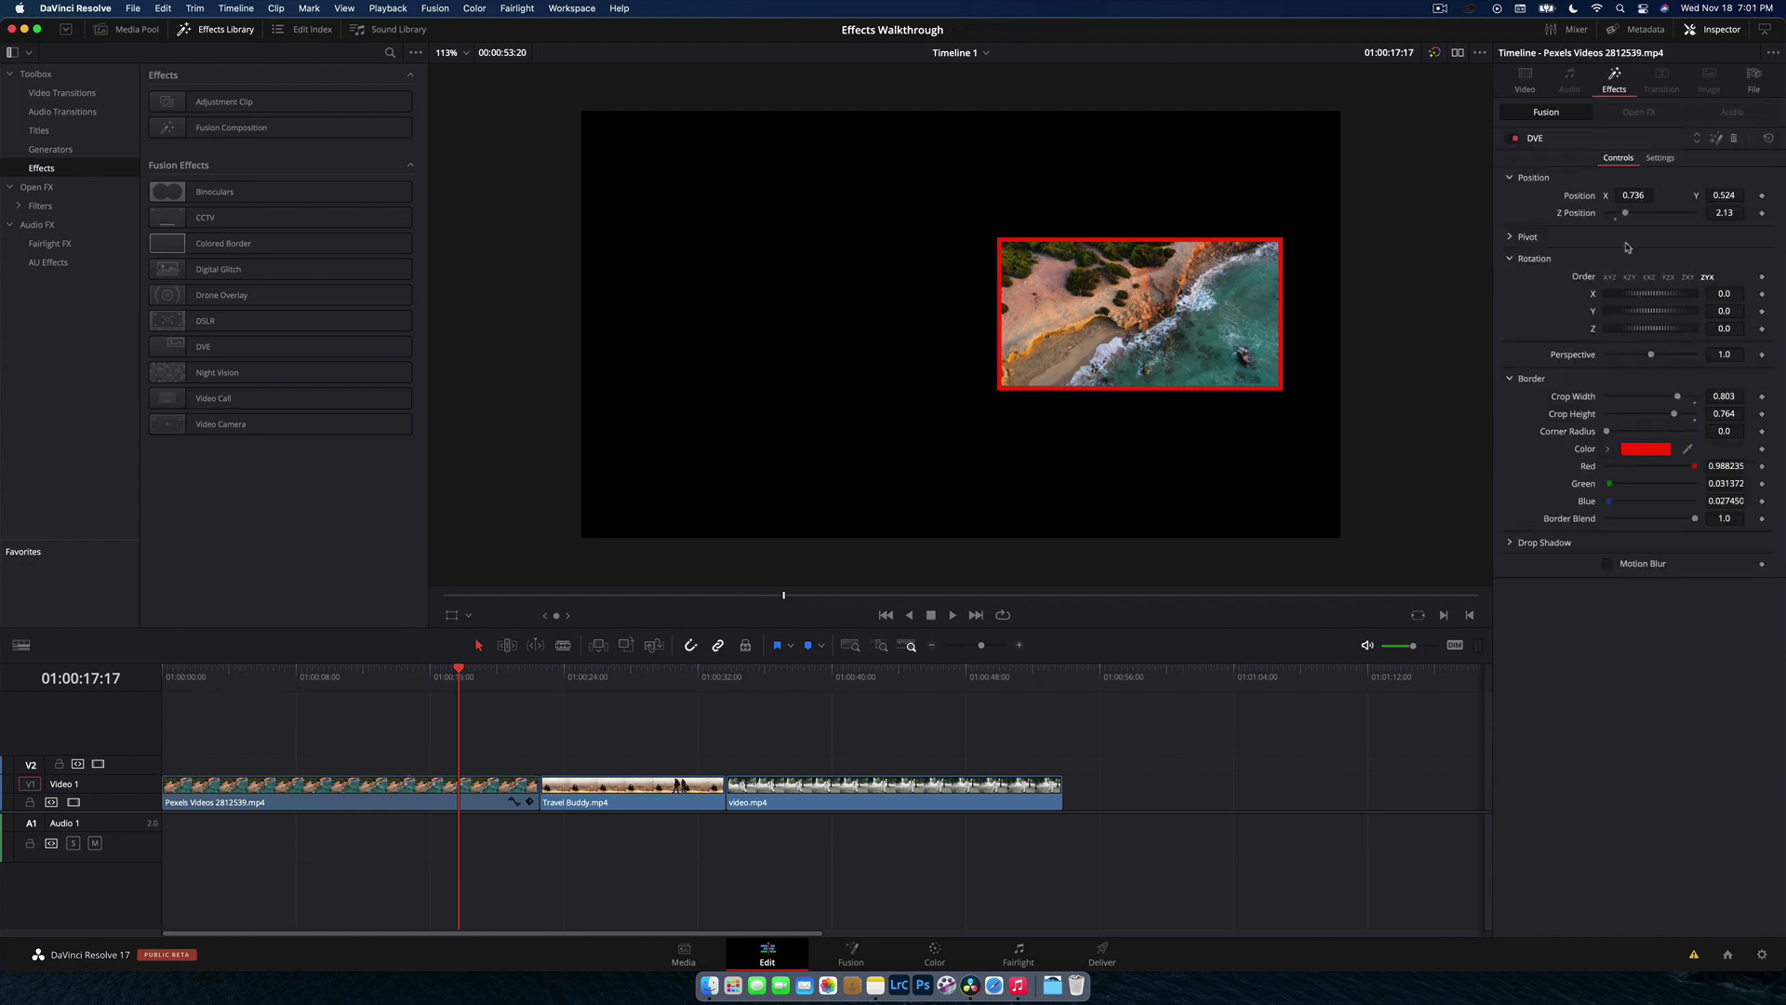
mouse_move(1640, 290)
mouse_down()
mouse_move(1616, 304)
mouse_move(1650, 306)
mouse_up()
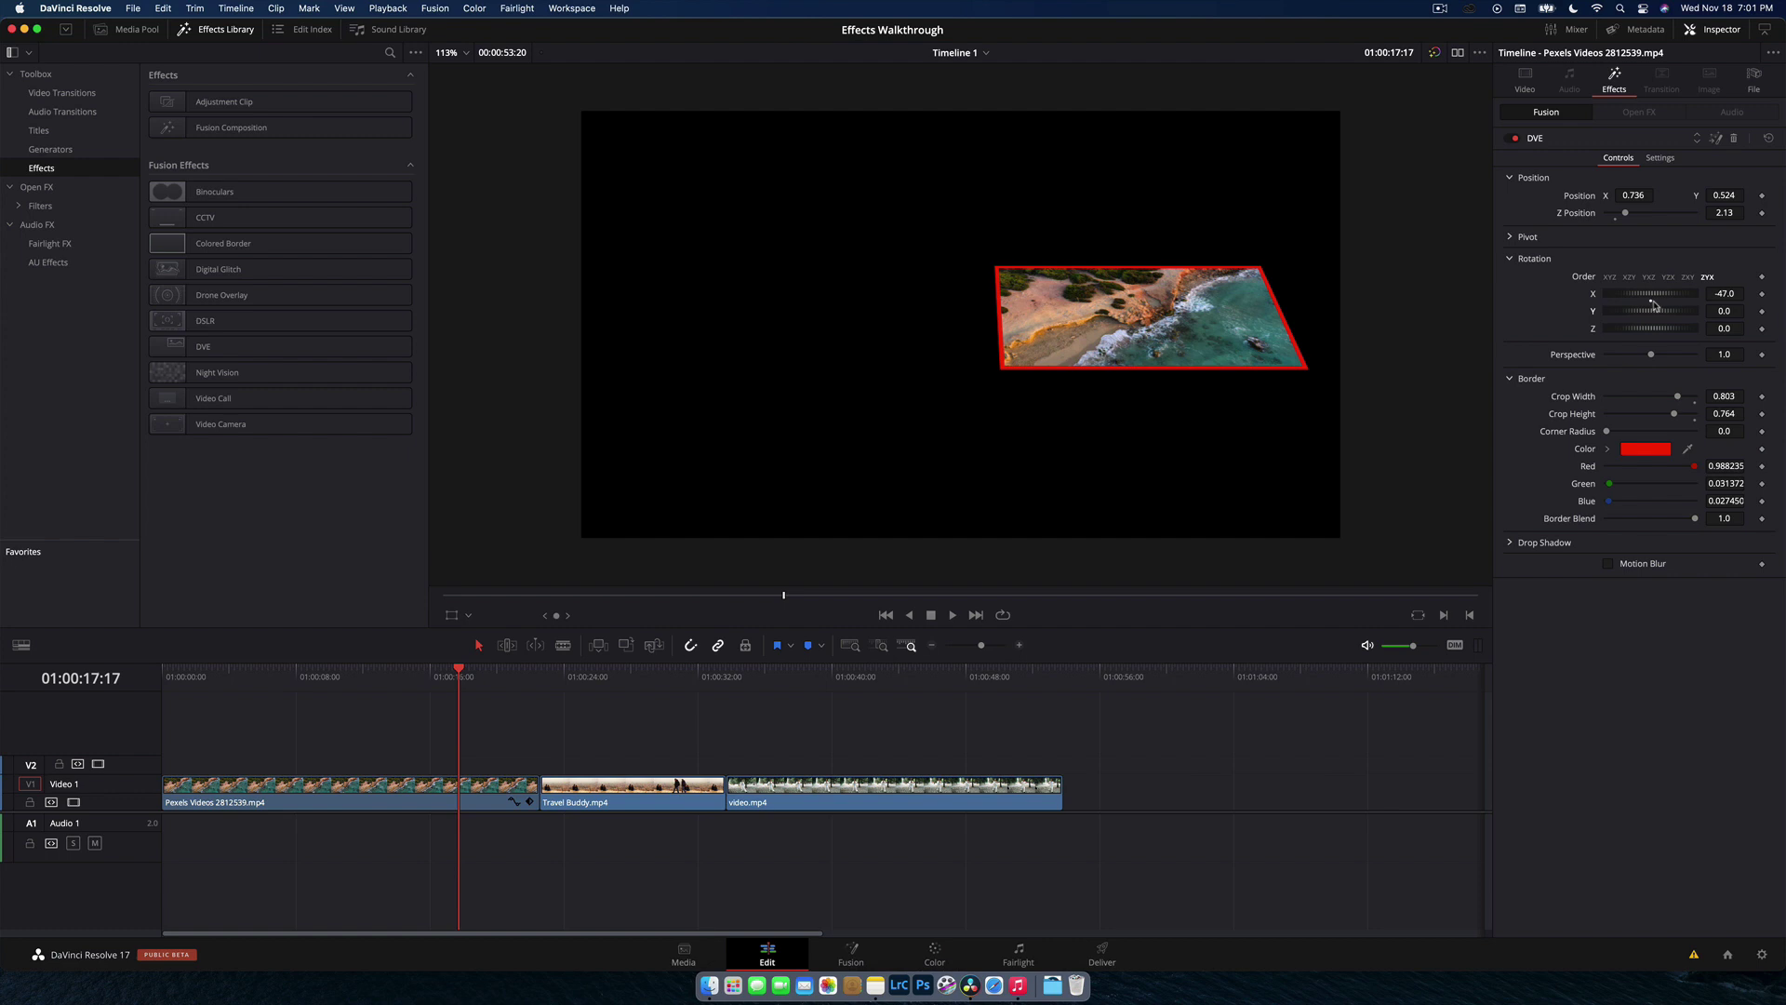
double_click(1654, 304)
click(1733, 138)
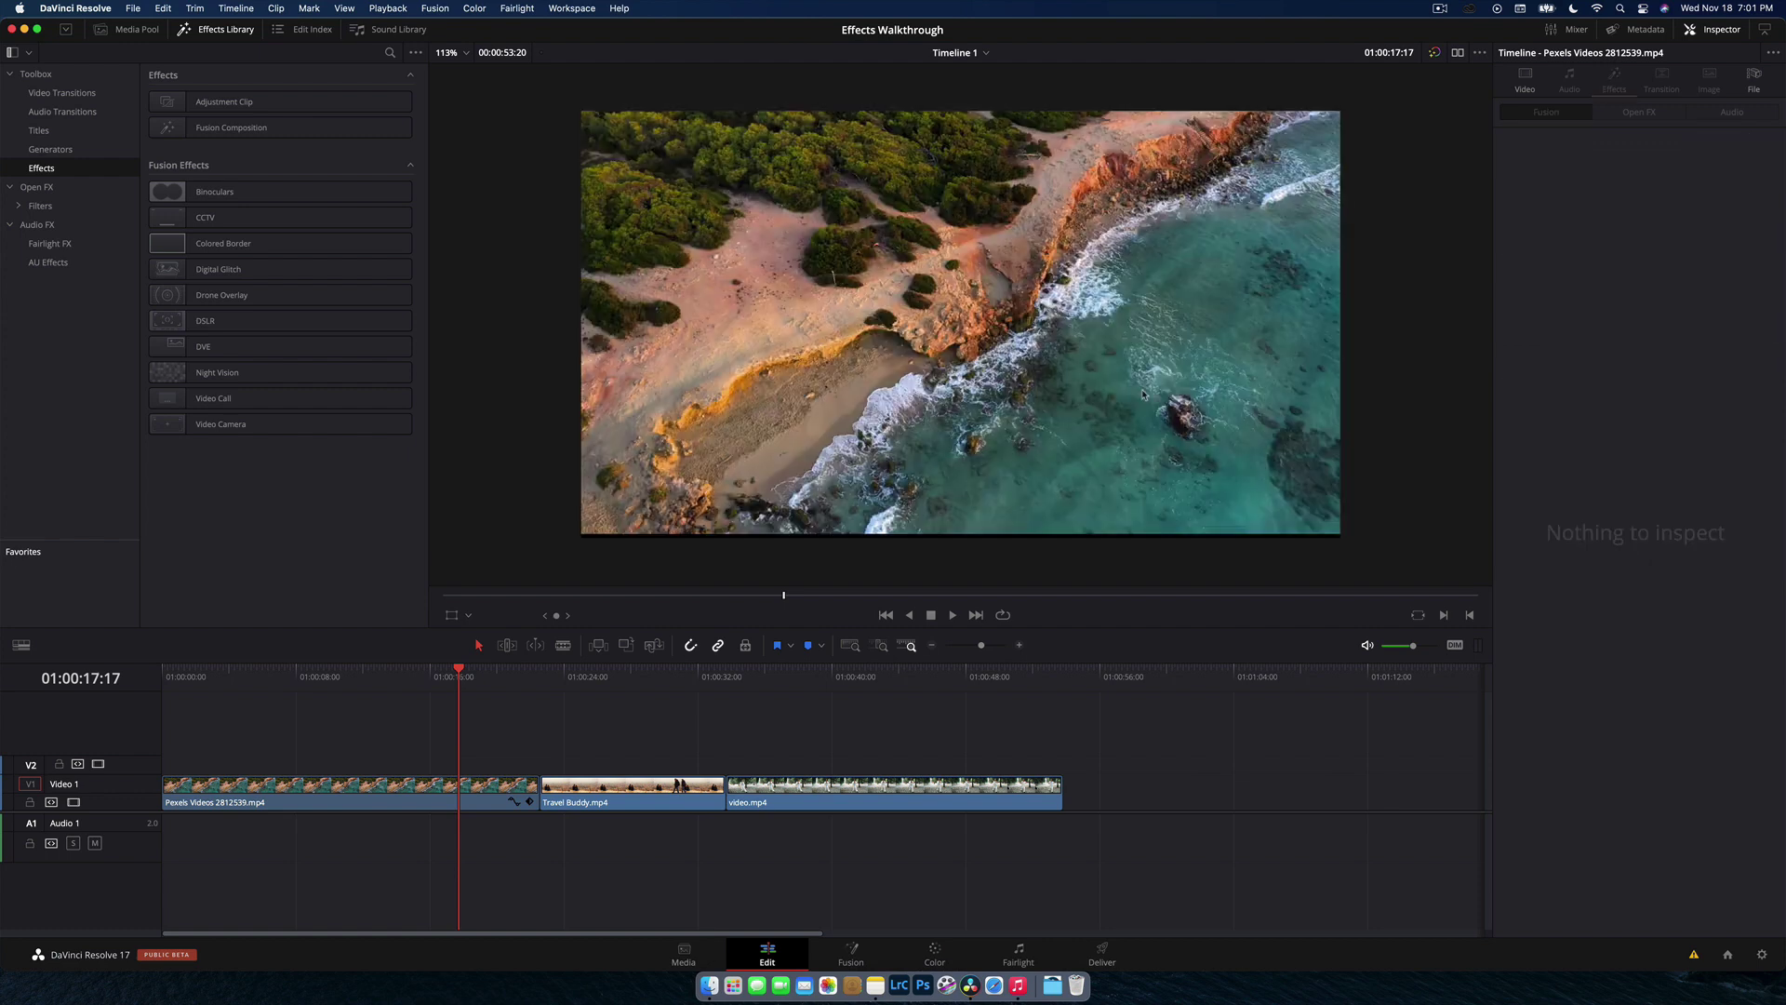
Step: Reset the drone clip's vertical position to 0
click(862, 672)
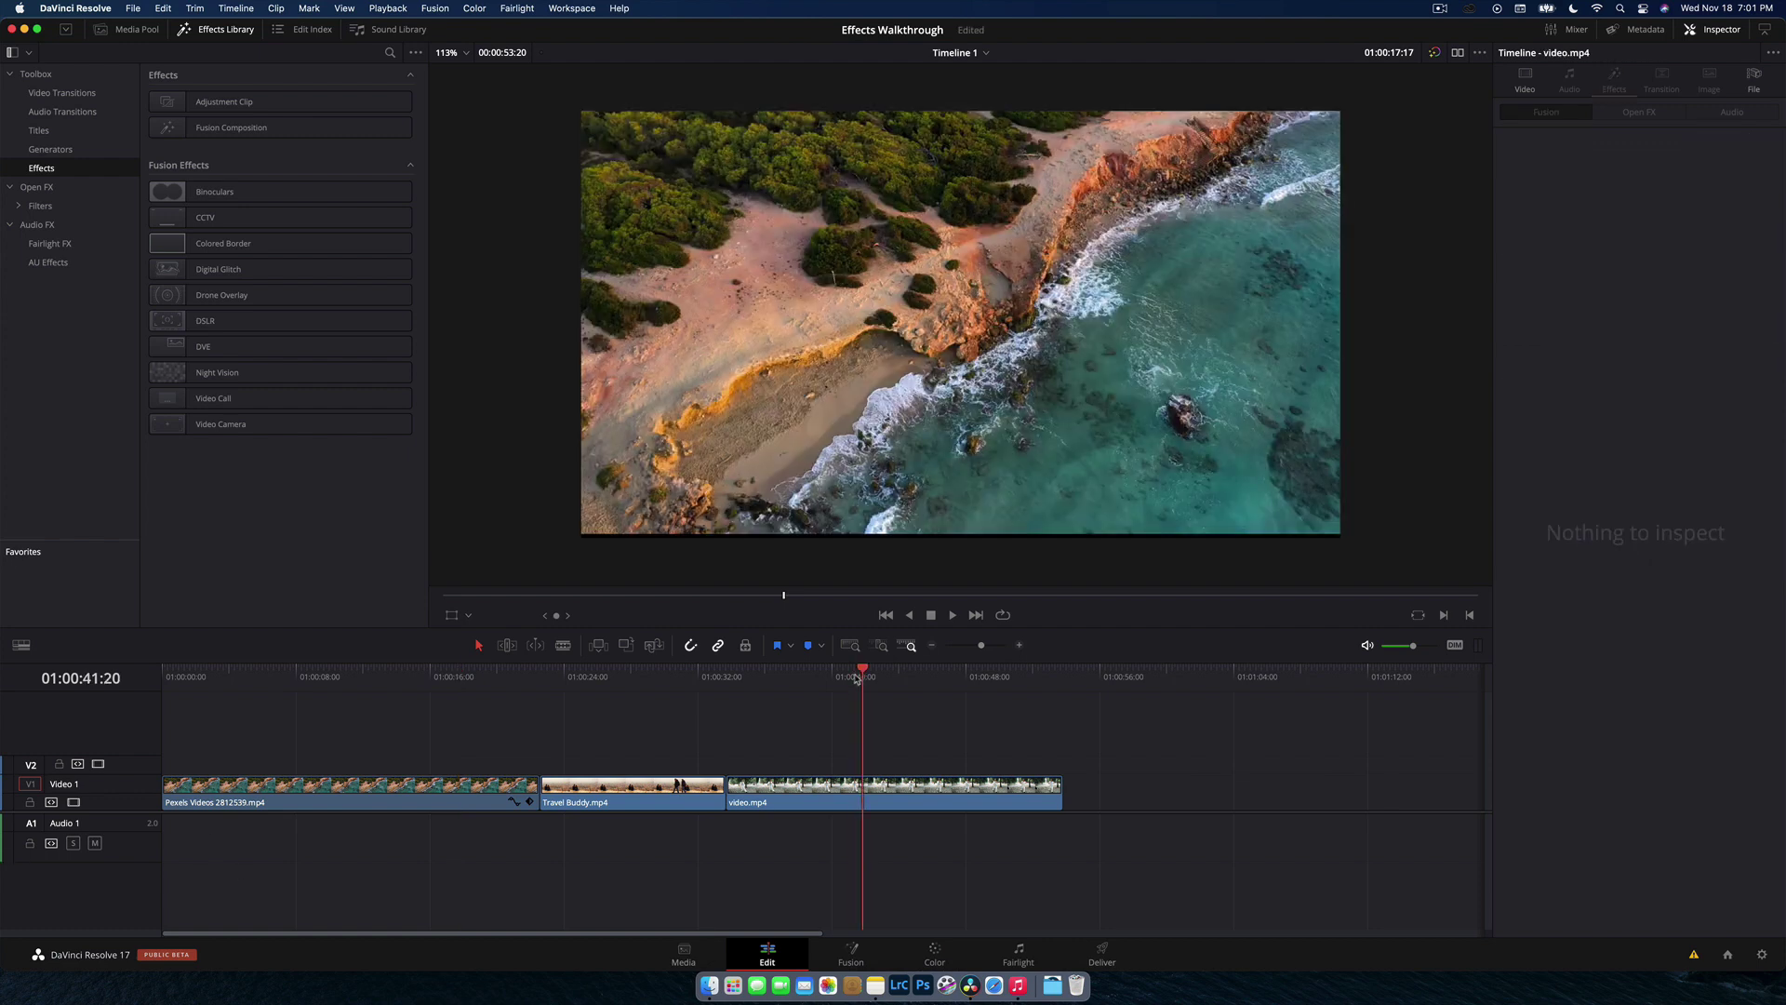
click(434, 784)
click(455, 672)
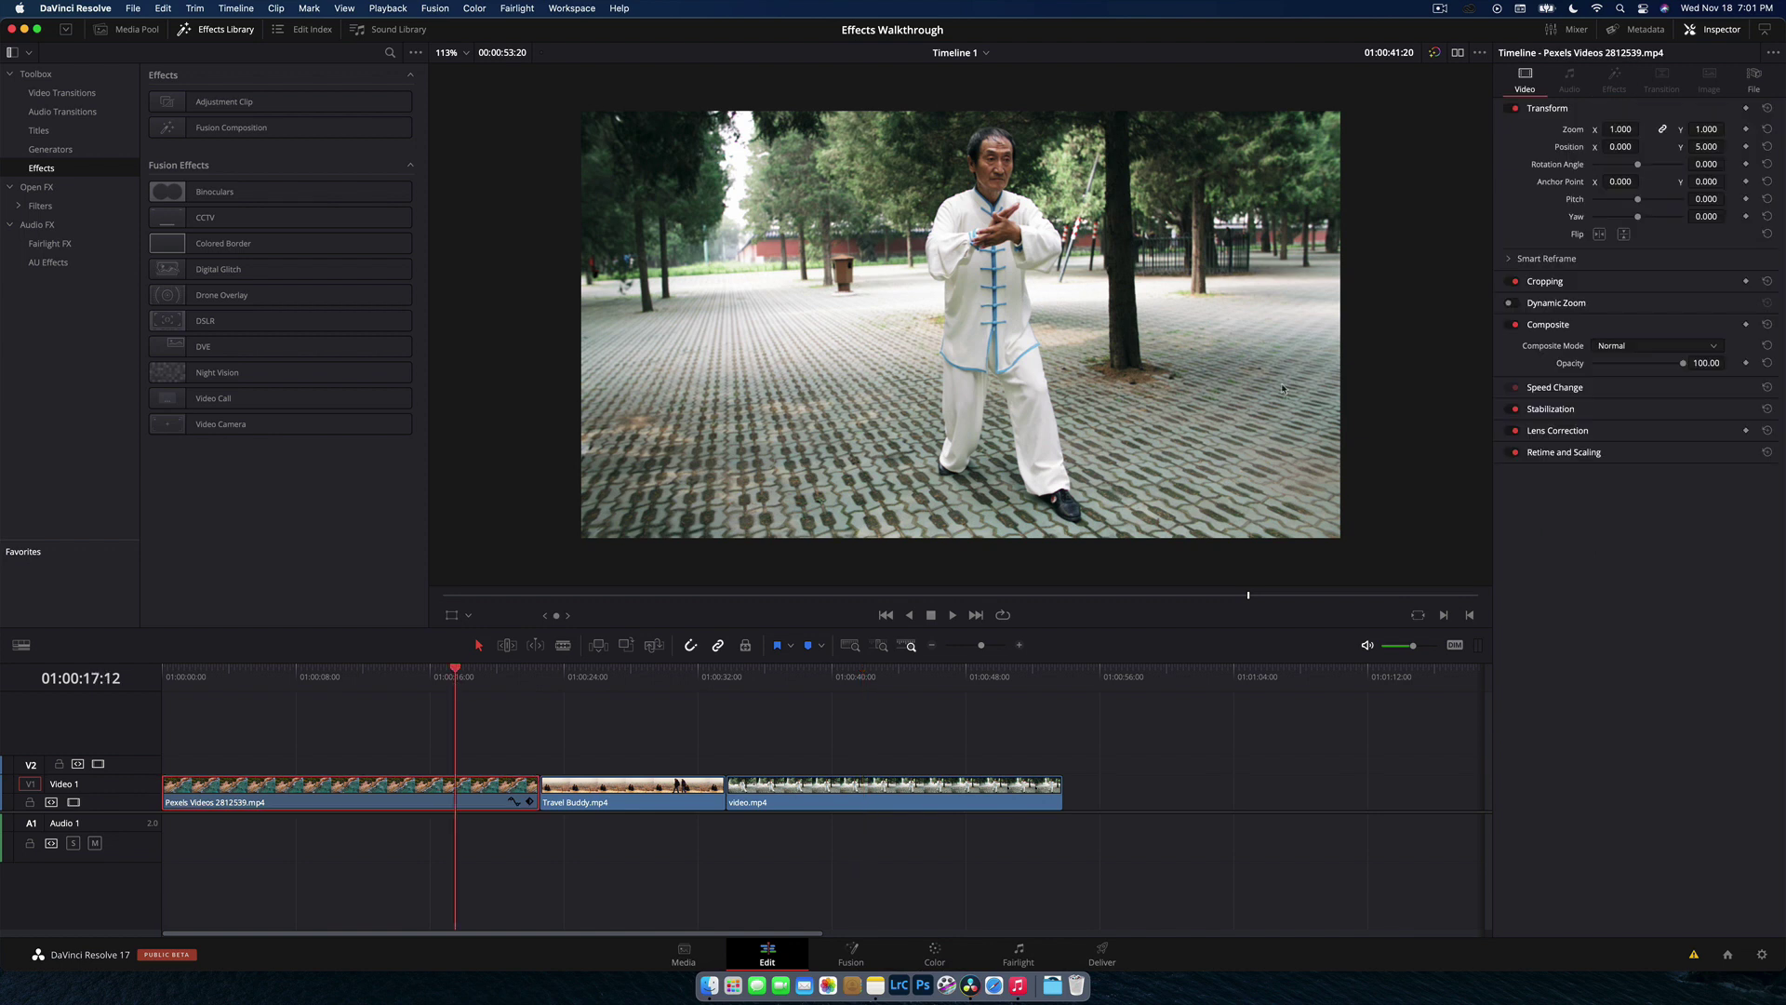
double_click(1575, 149)
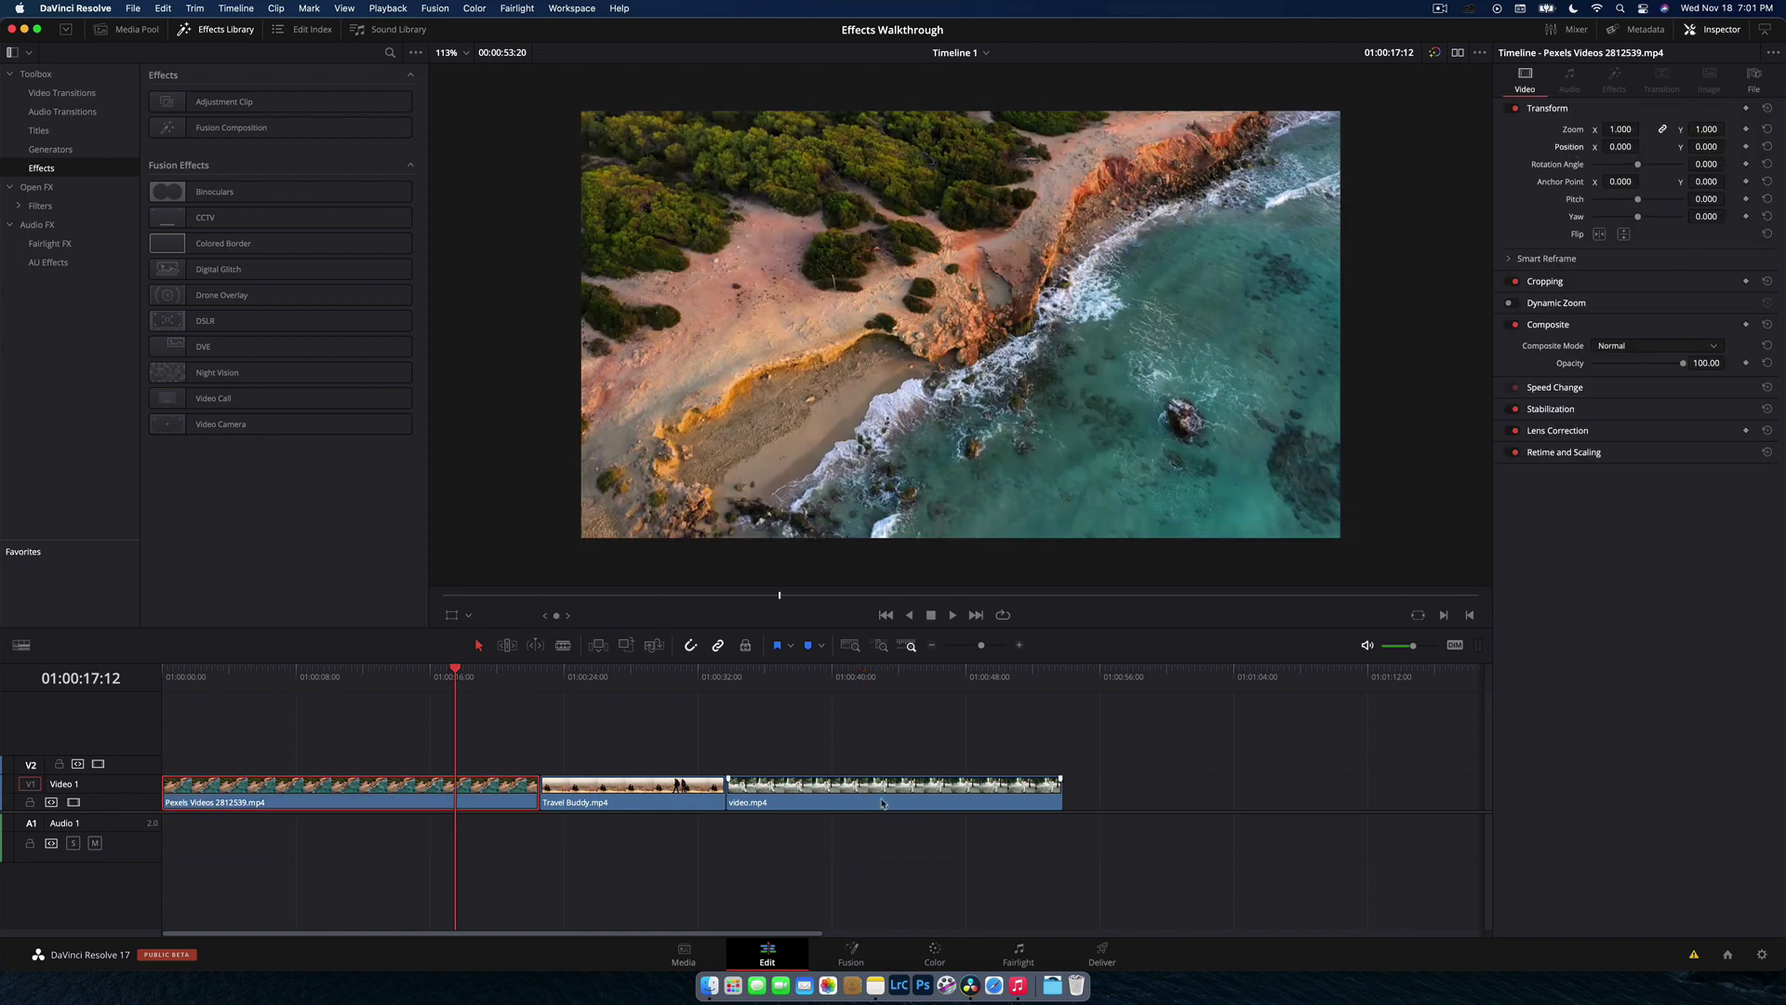
click(890, 677)
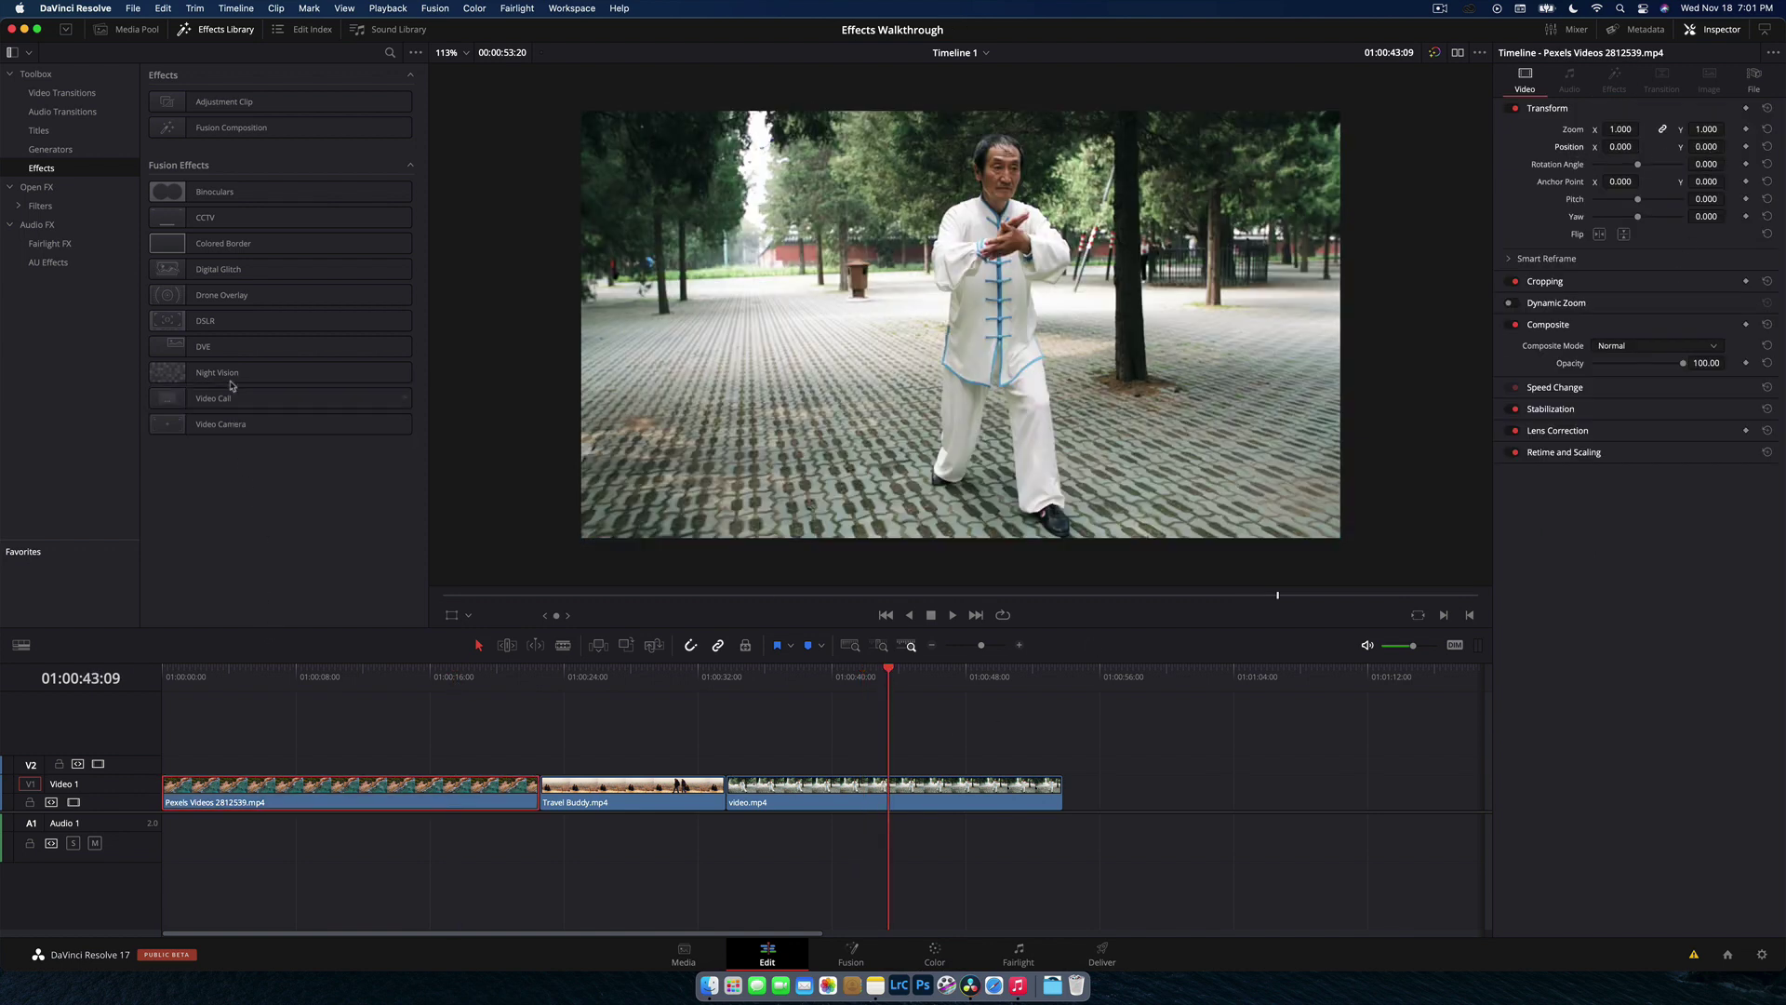
drag(232, 384, 508, 802)
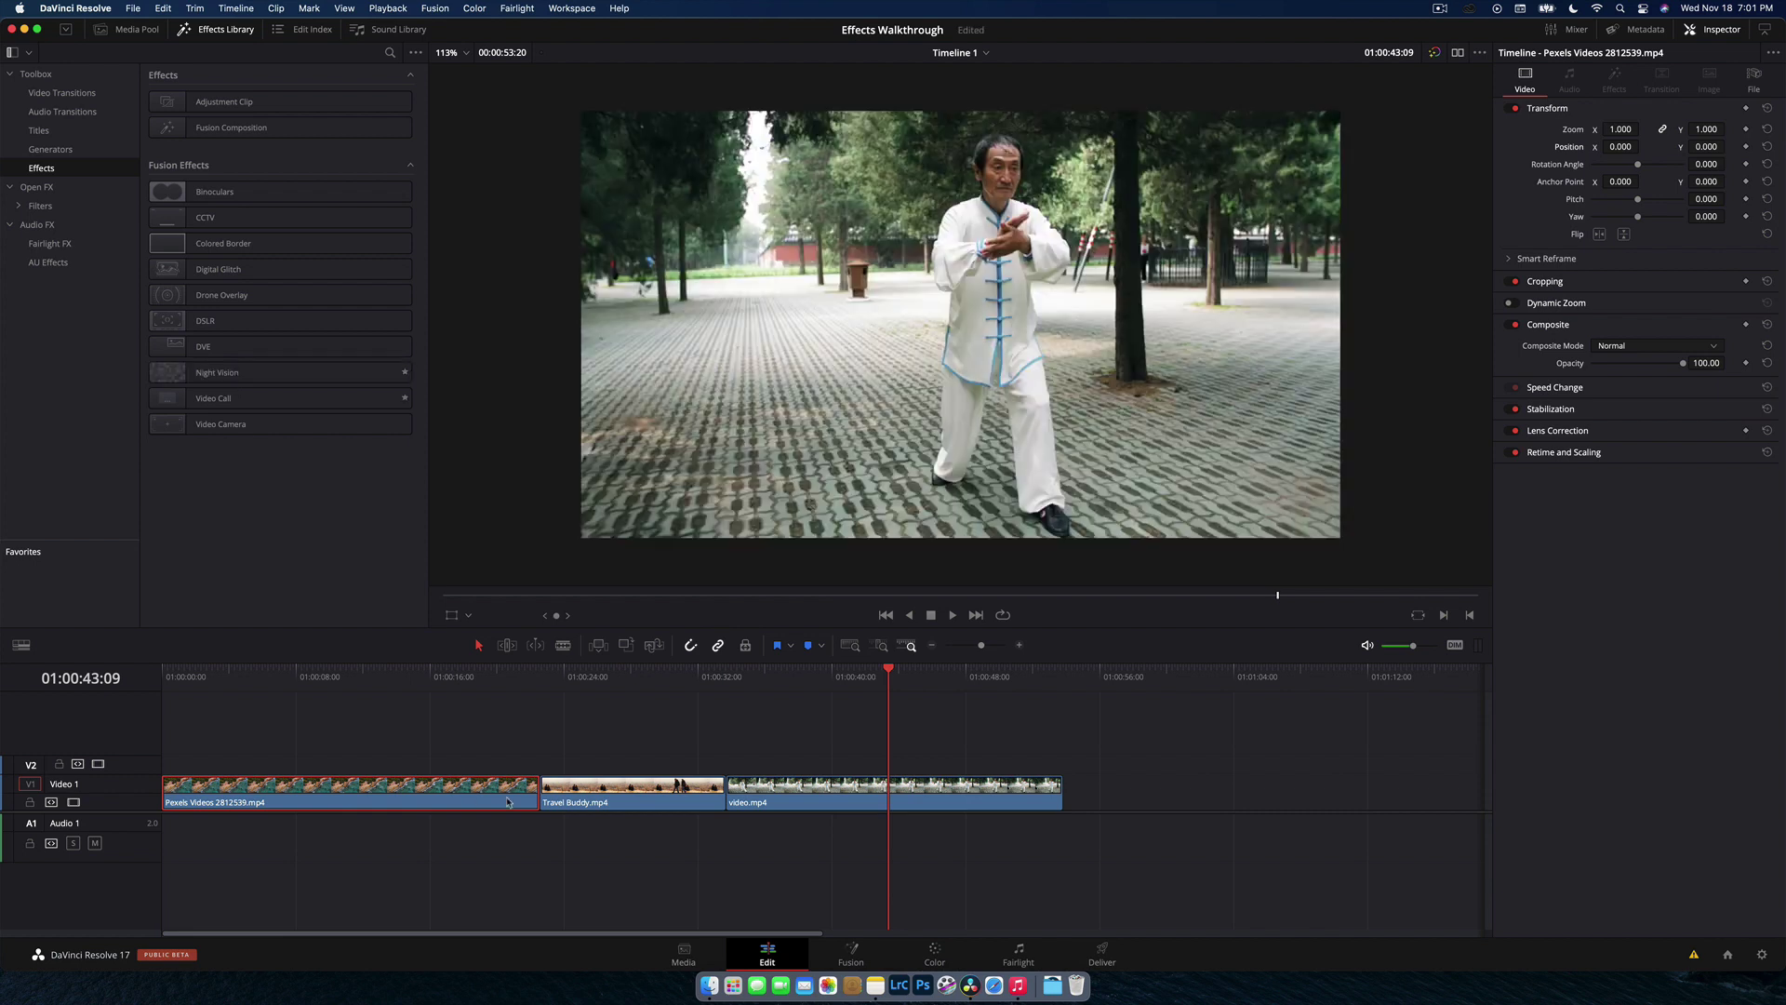
click(618, 684)
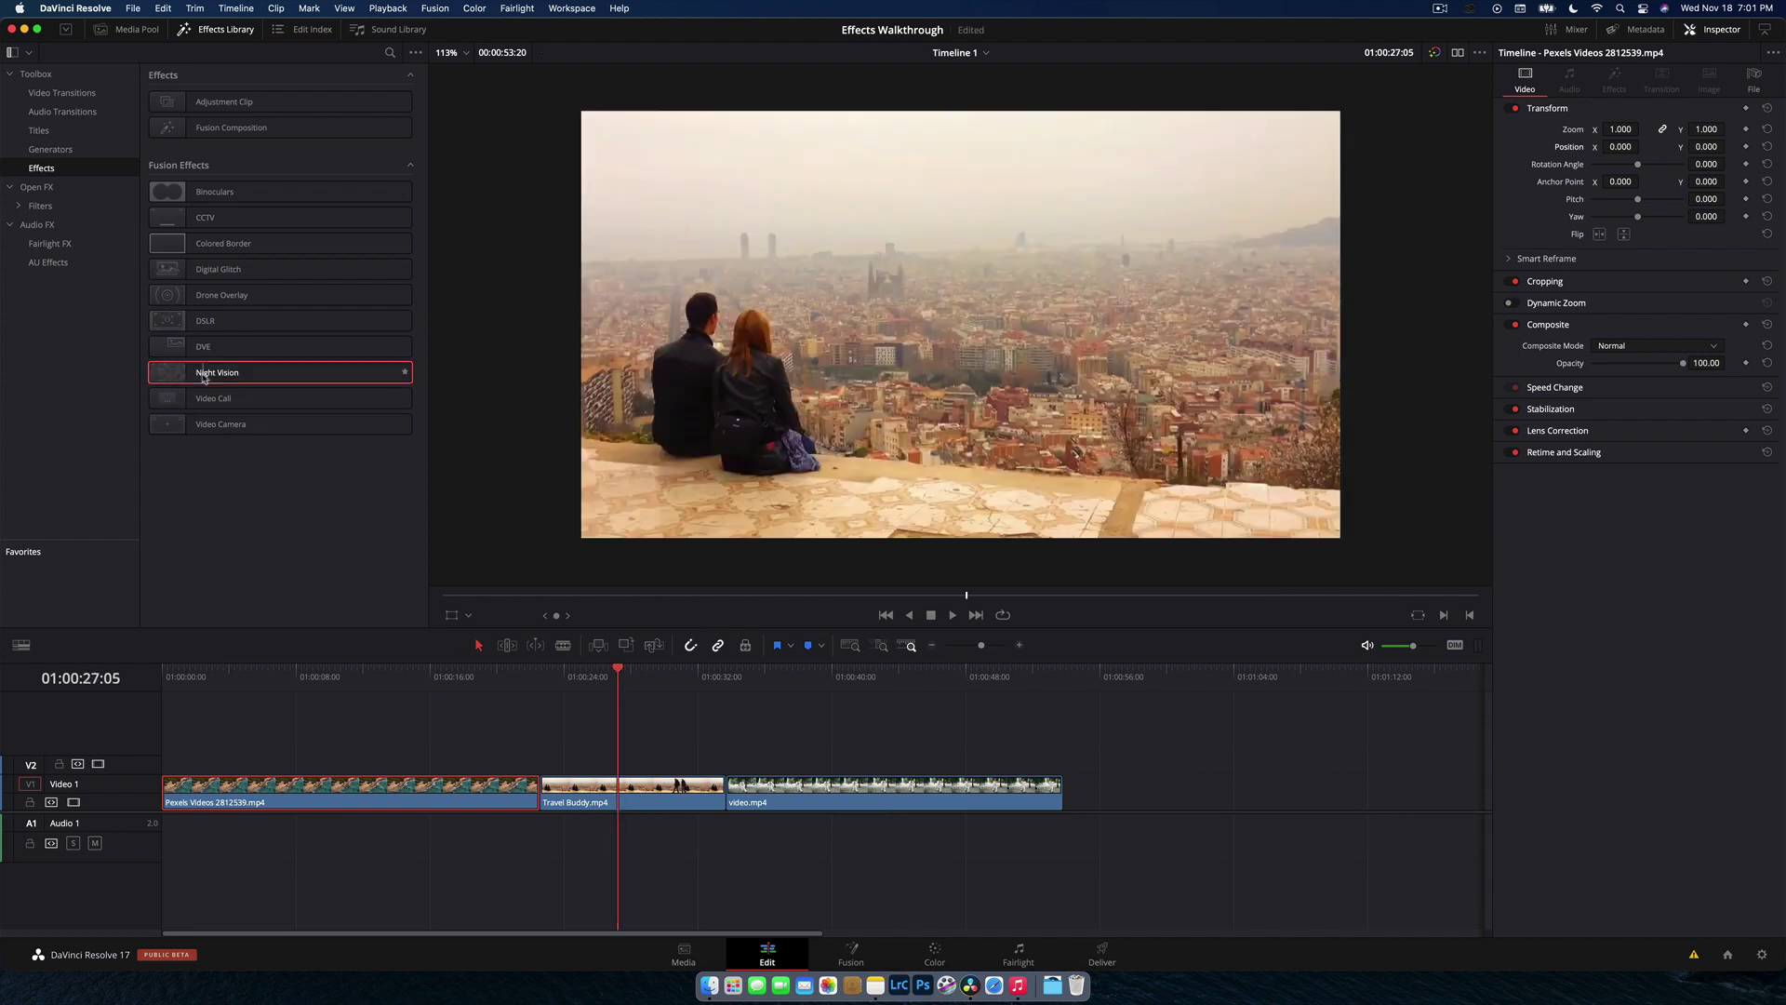
drag(204, 377, 641, 793)
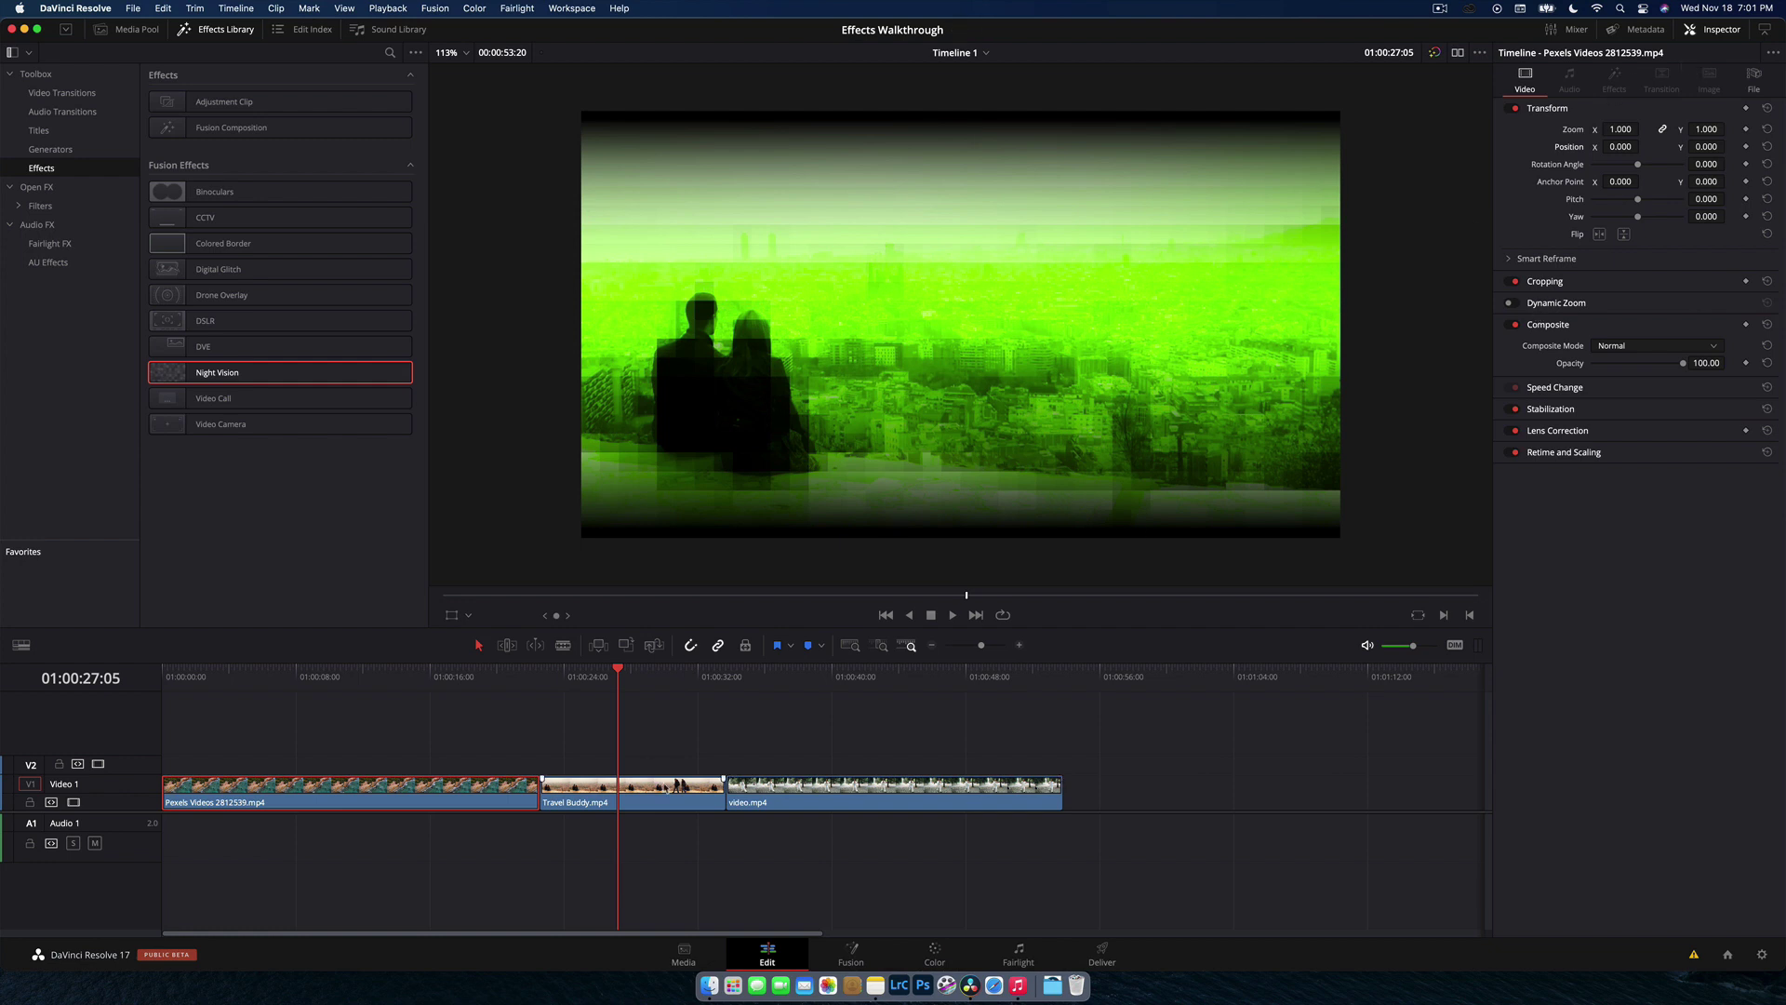
click(688, 789)
click(1614, 81)
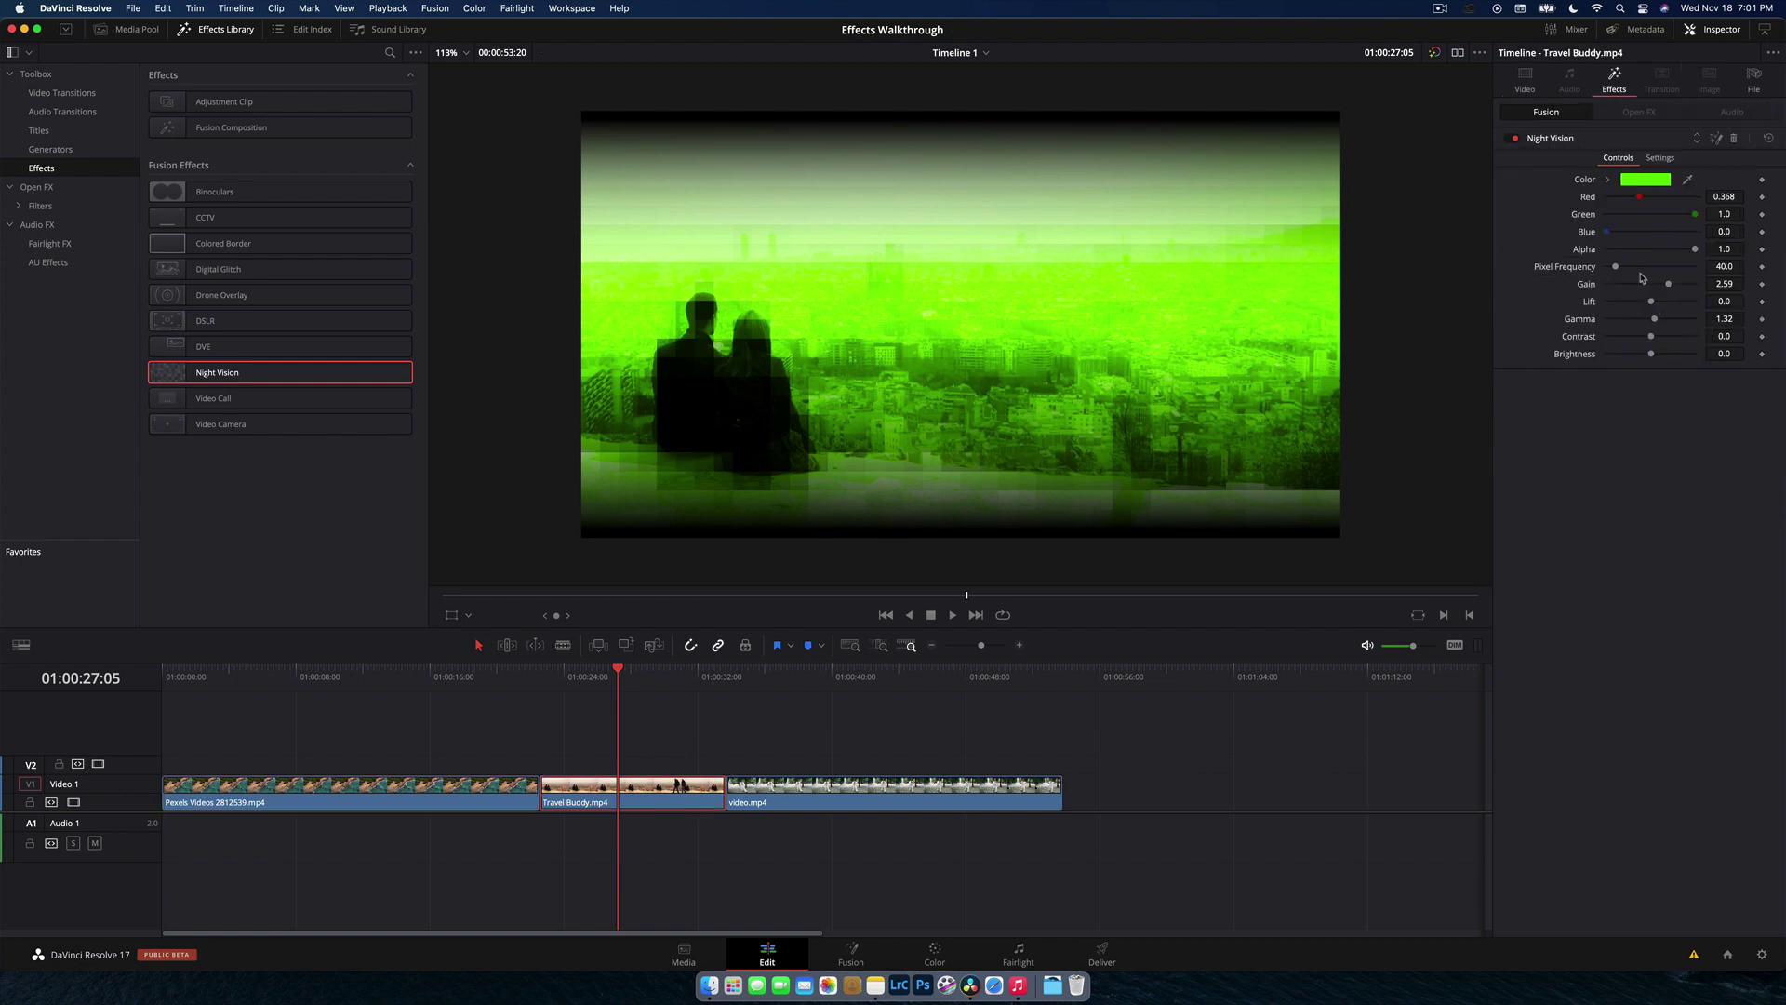
drag(1631, 271, 1693, 270)
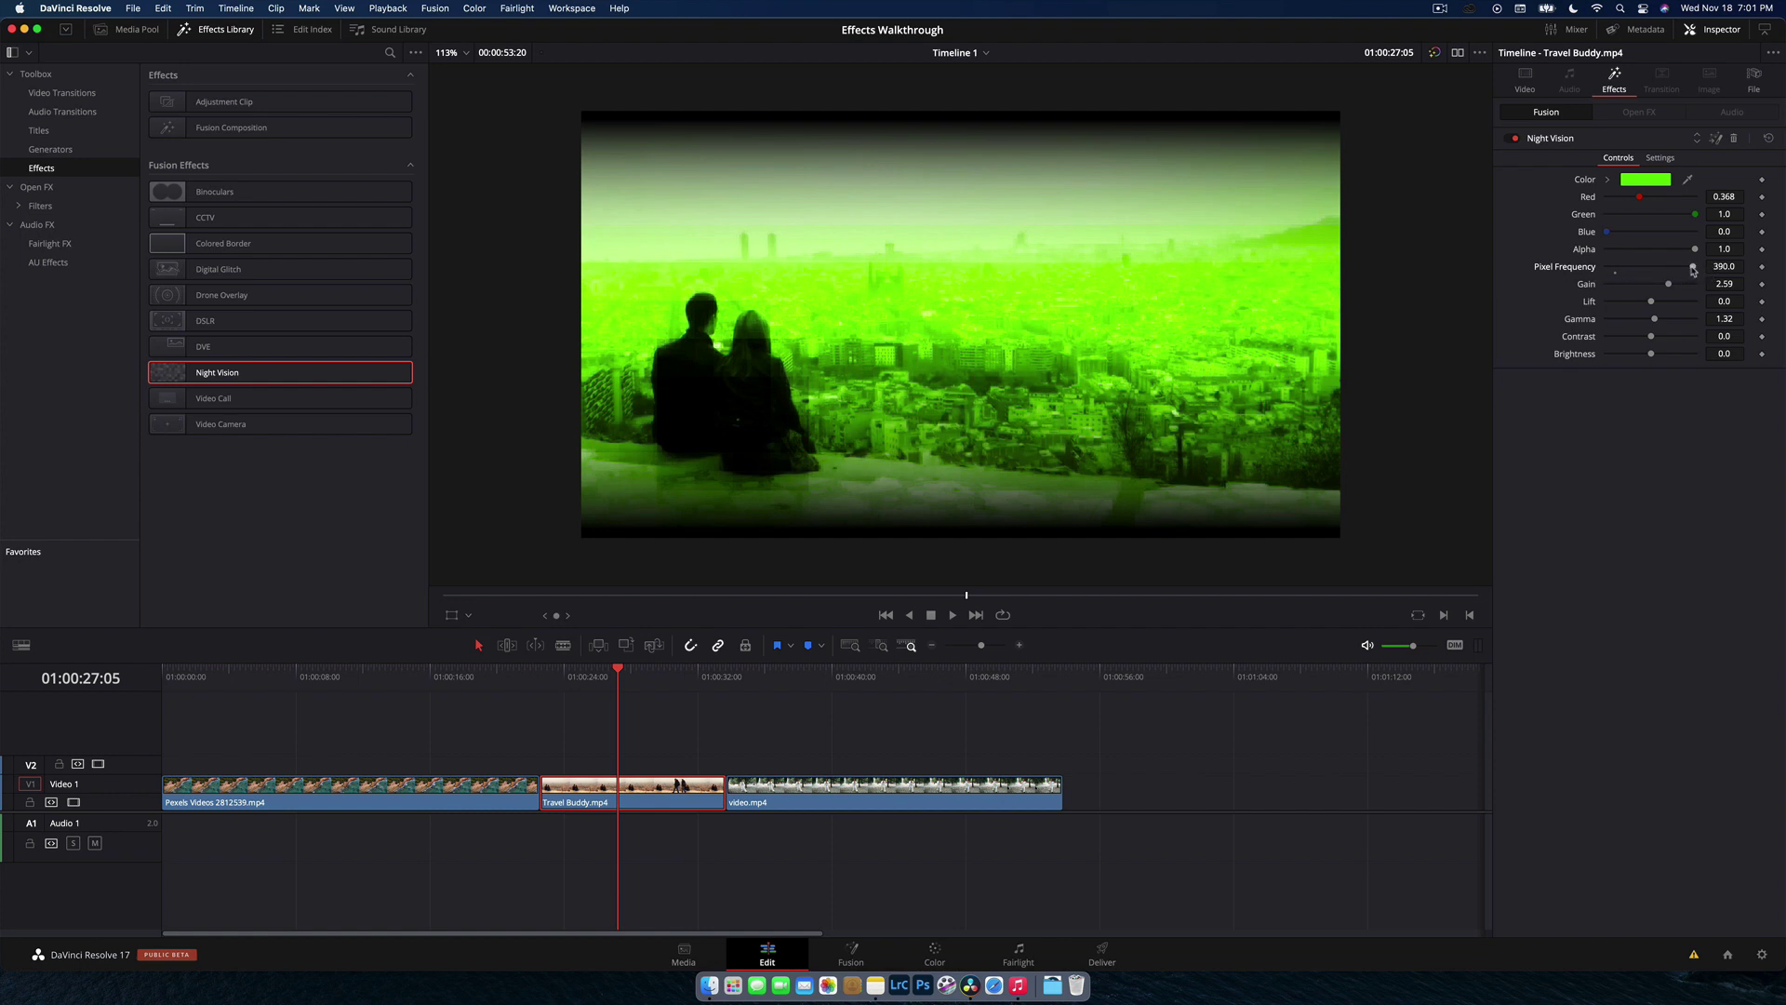
drag(1693, 267, 1637, 268)
mouse_move(1652, 355)
mouse_down()
mouse_move(1620, 358)
mouse_move(1638, 356)
mouse_up()
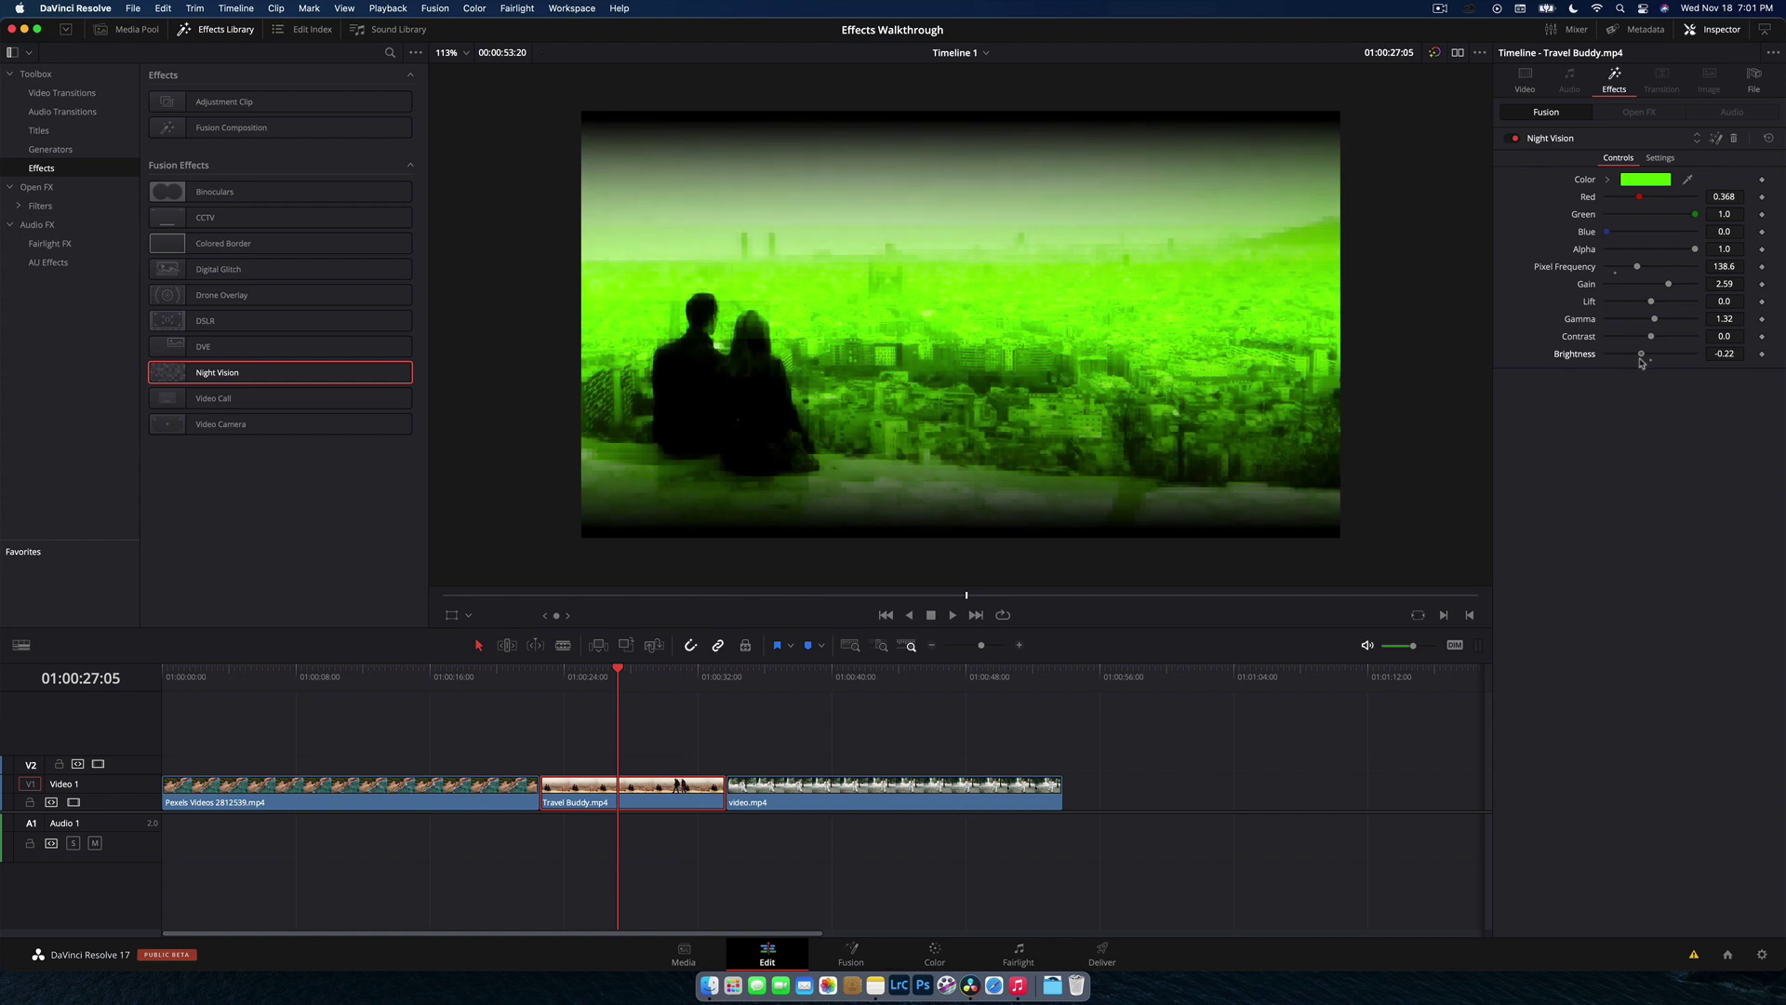
click(1653, 182)
drag(93, 833, 117, 819)
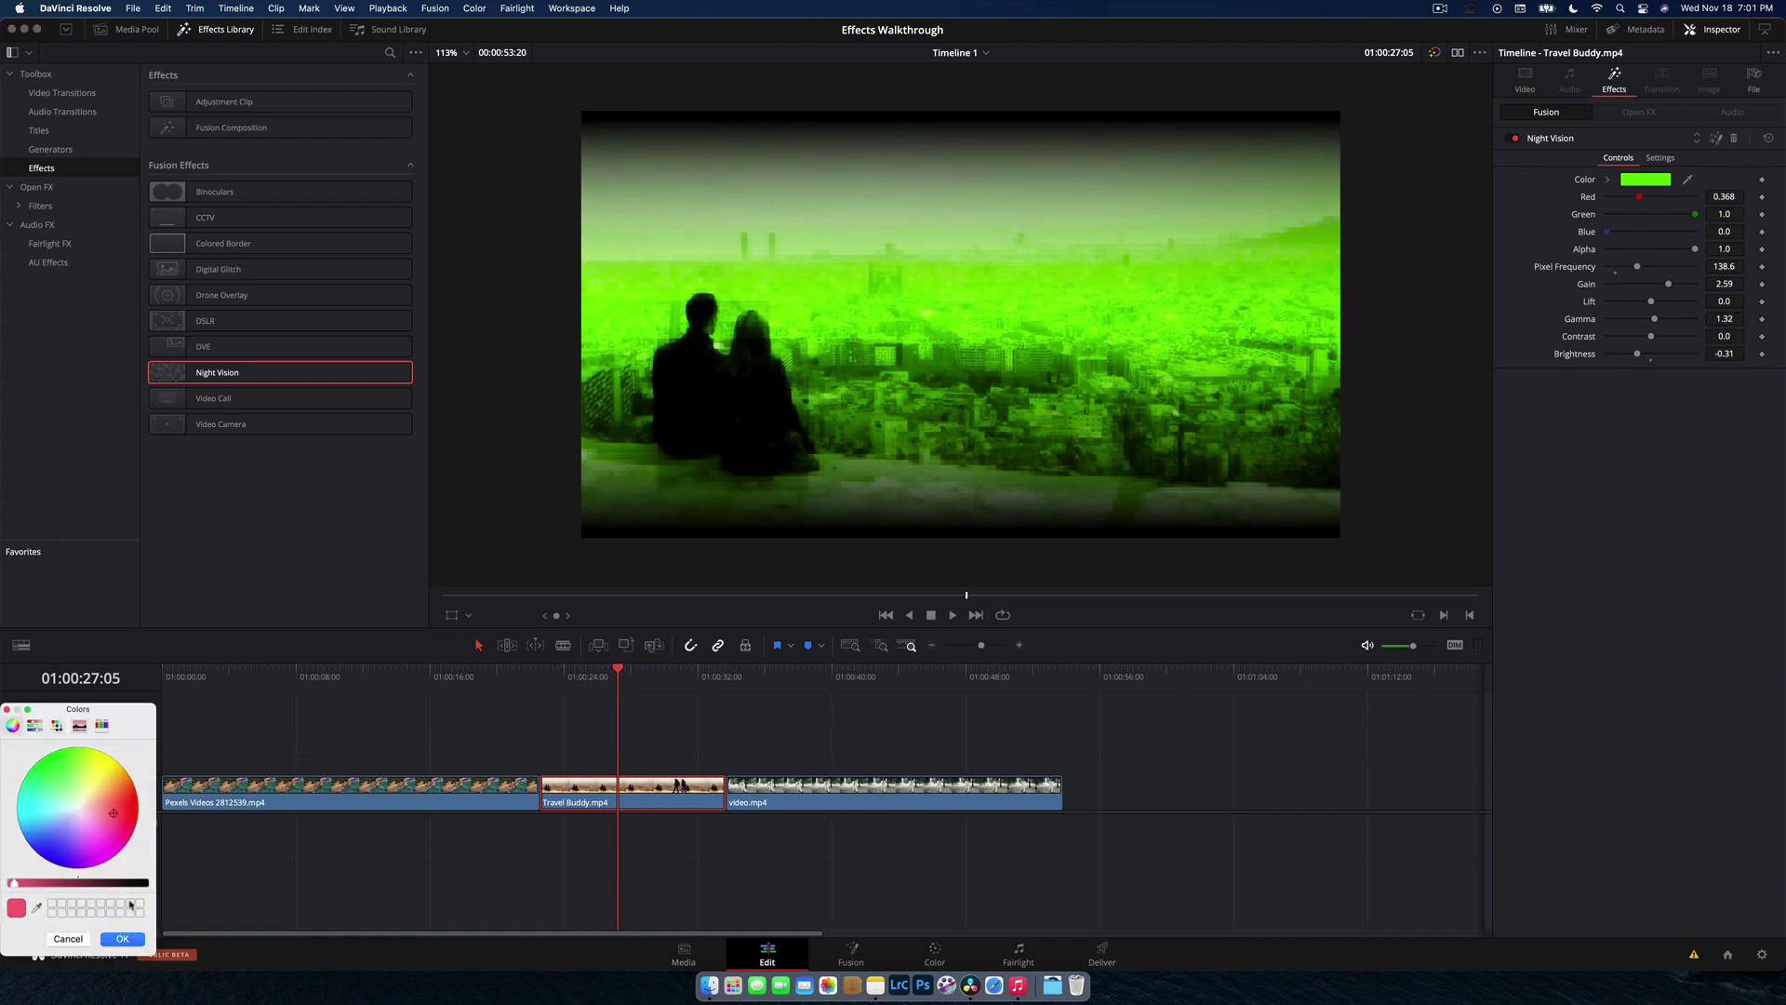
click(121, 939)
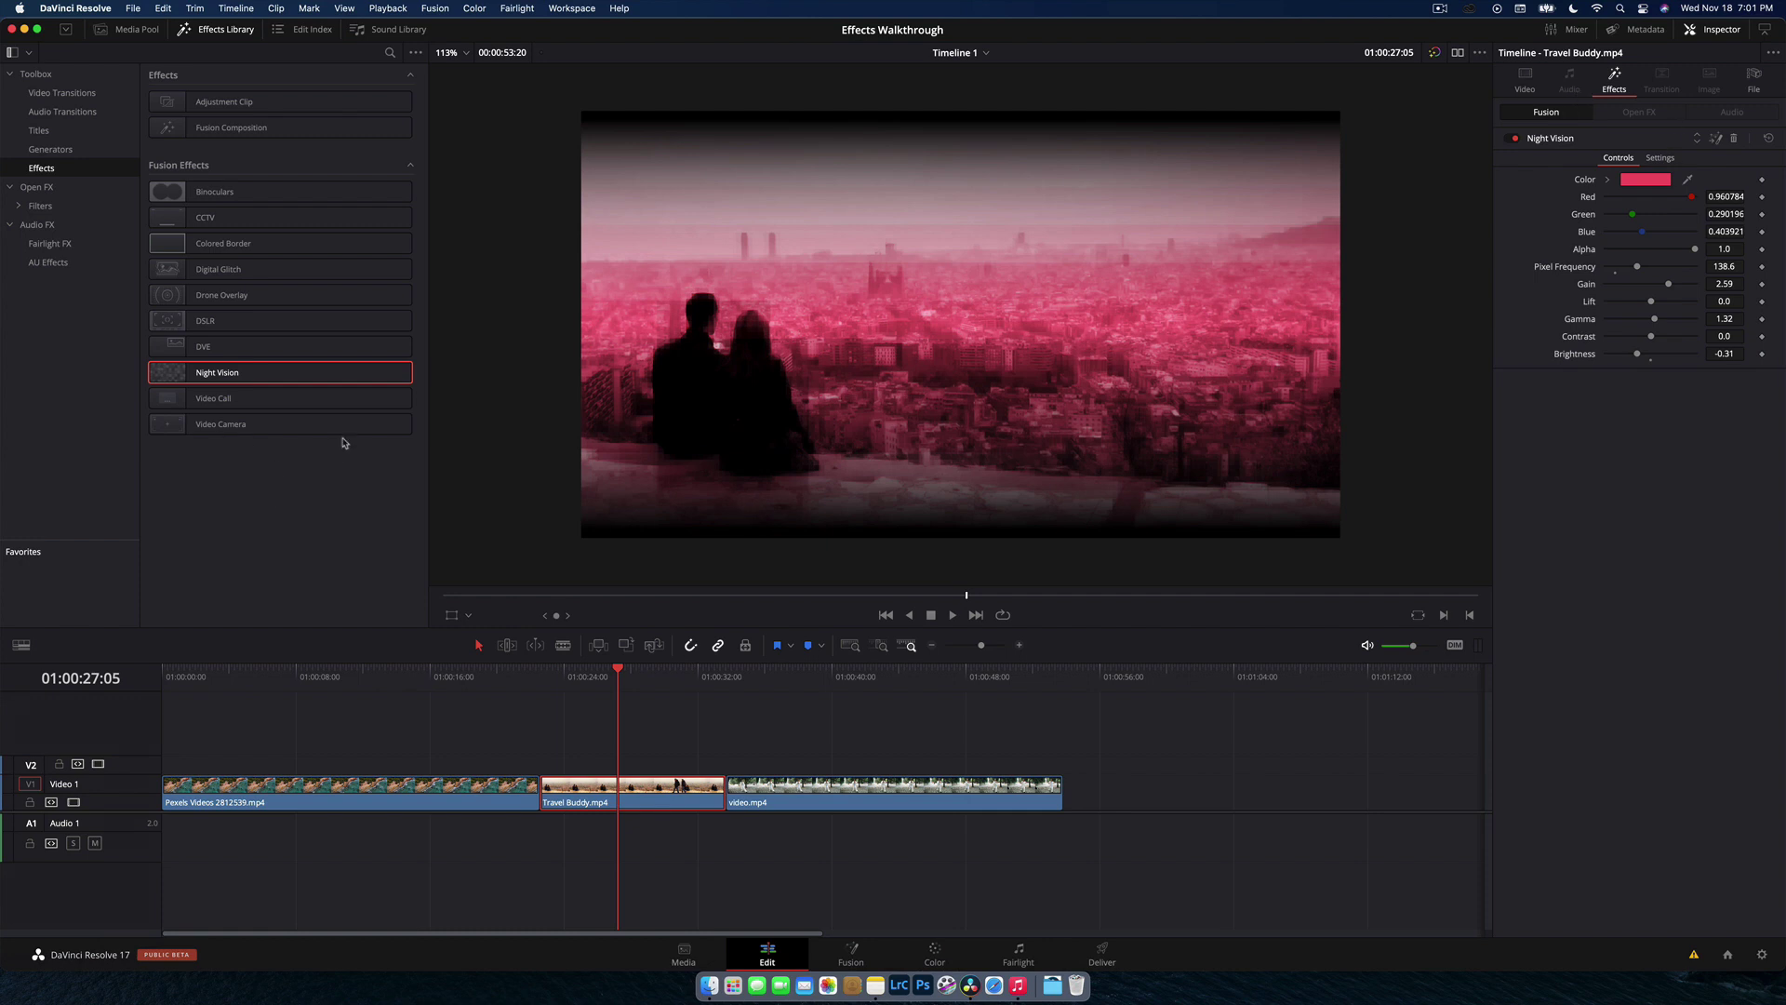
Step: Replace Night Vision with the Video Call effect on video.mp4 and preview it
click(1735, 139)
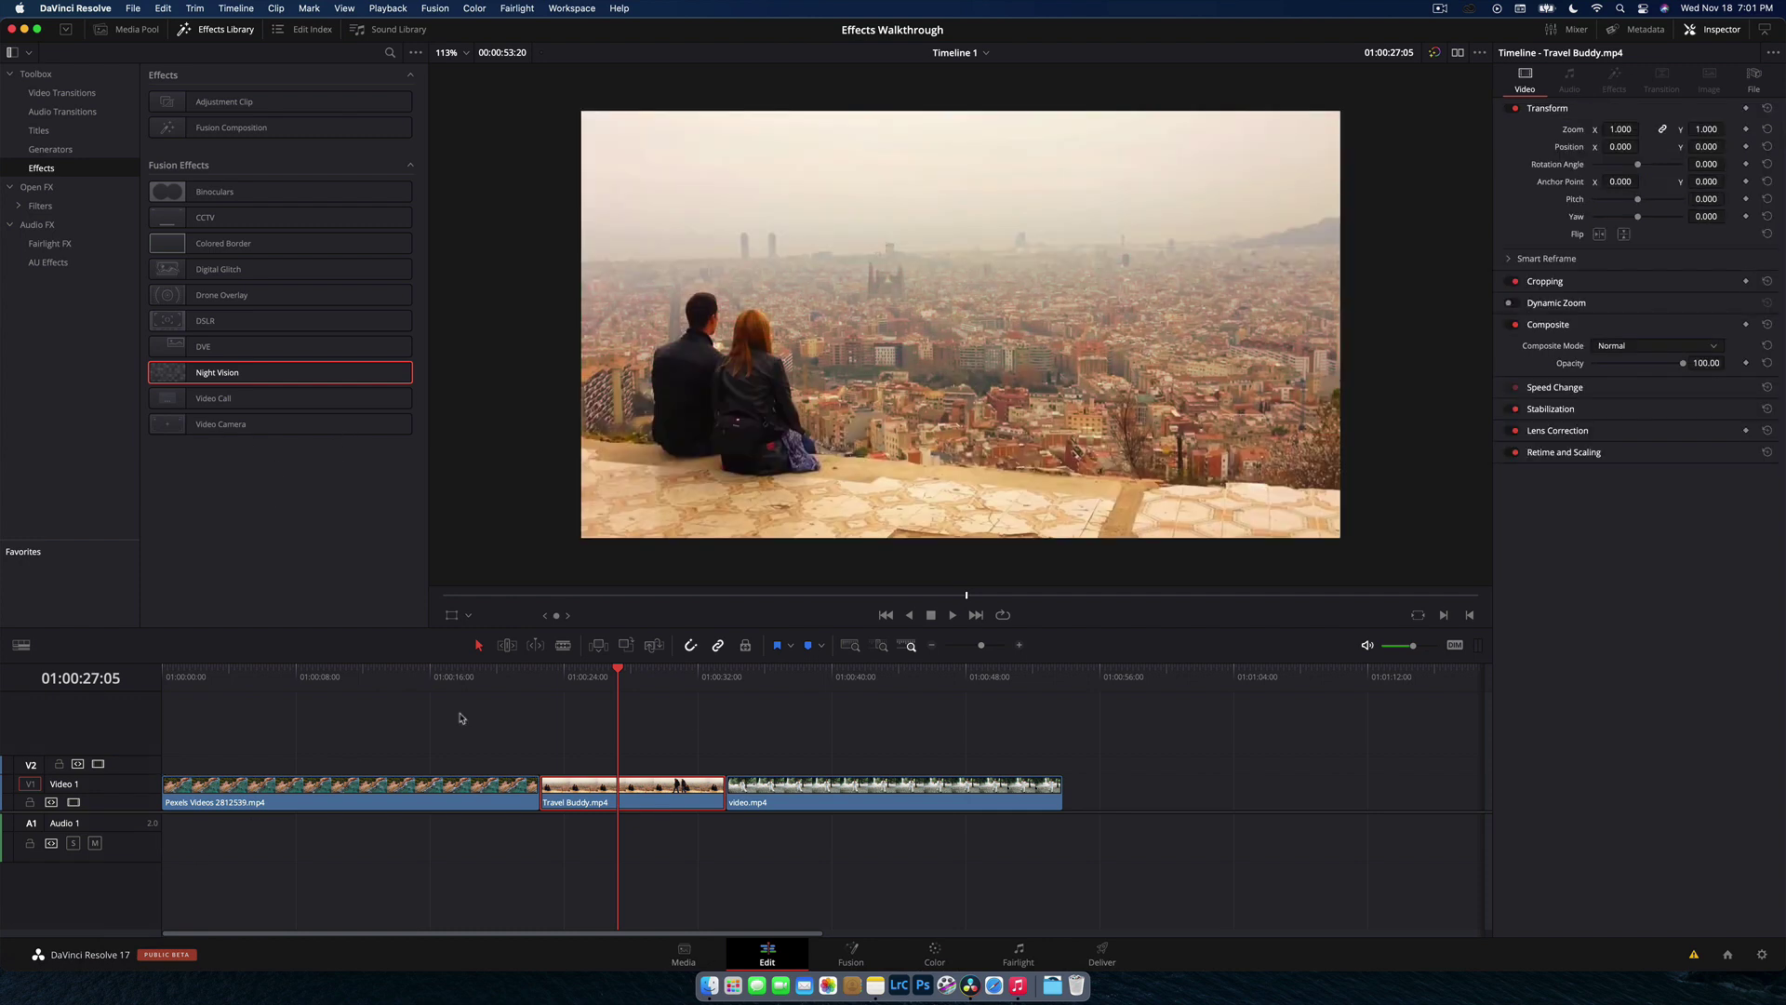
click(835, 679)
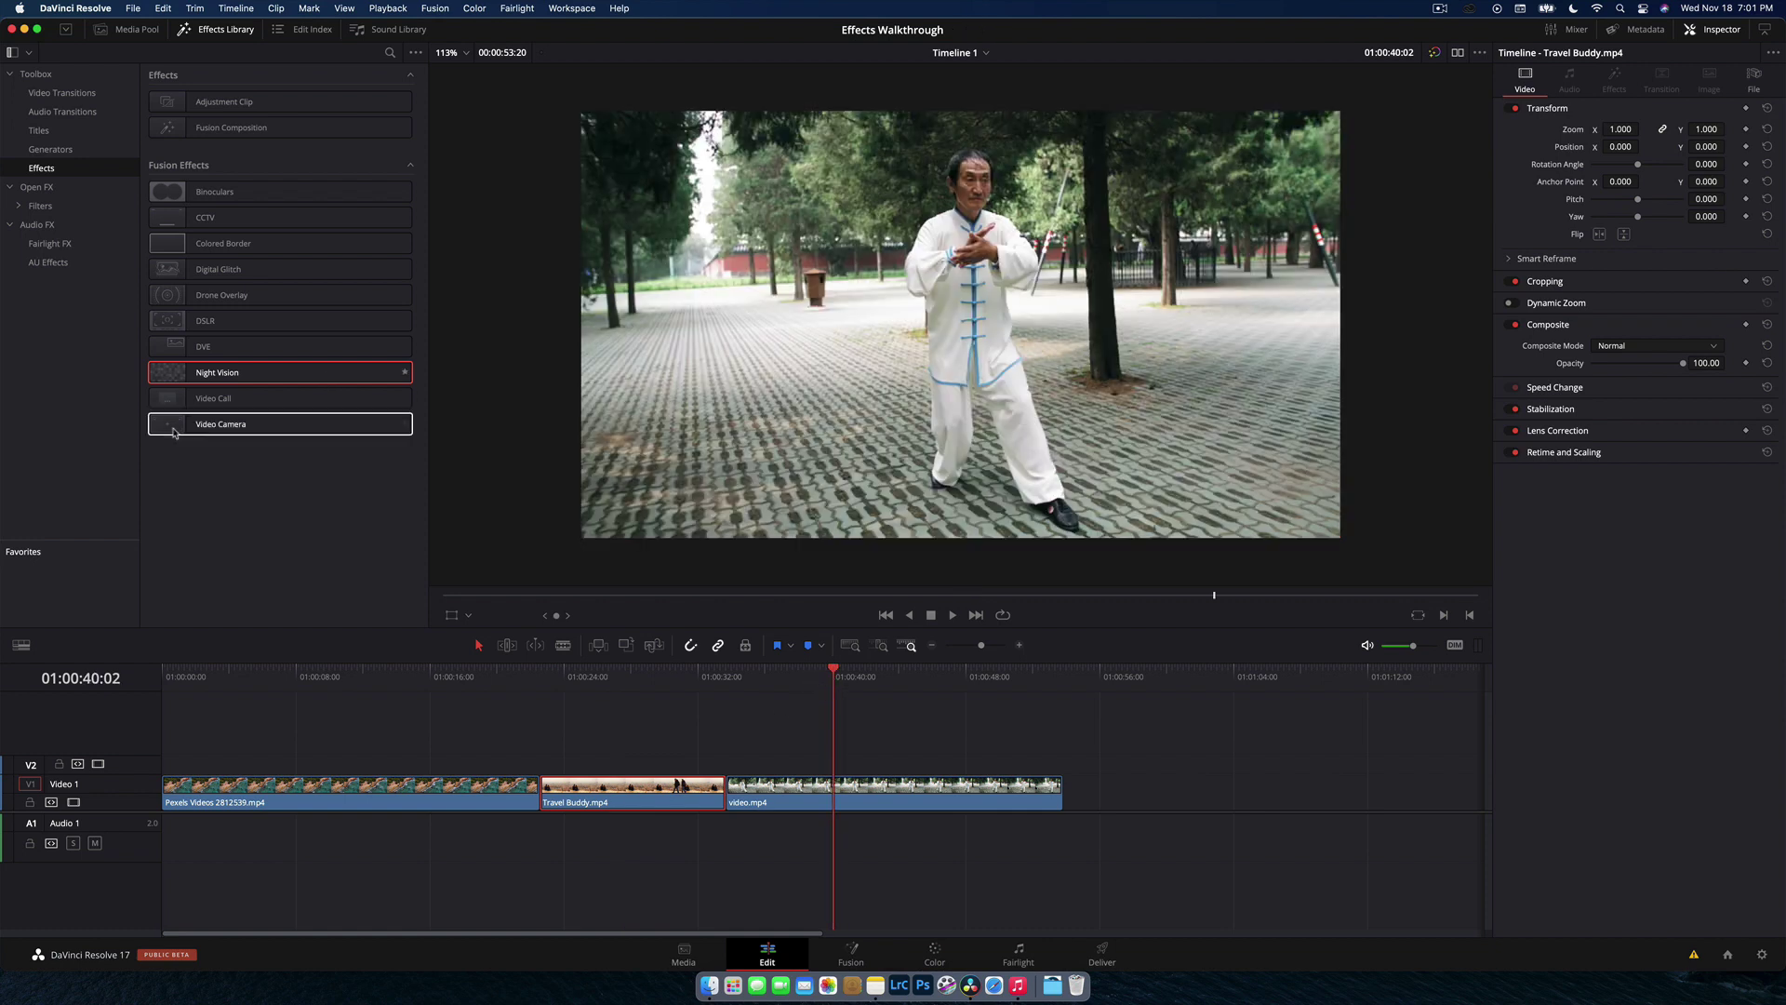
click(226, 401)
drag(226, 402, 903, 795)
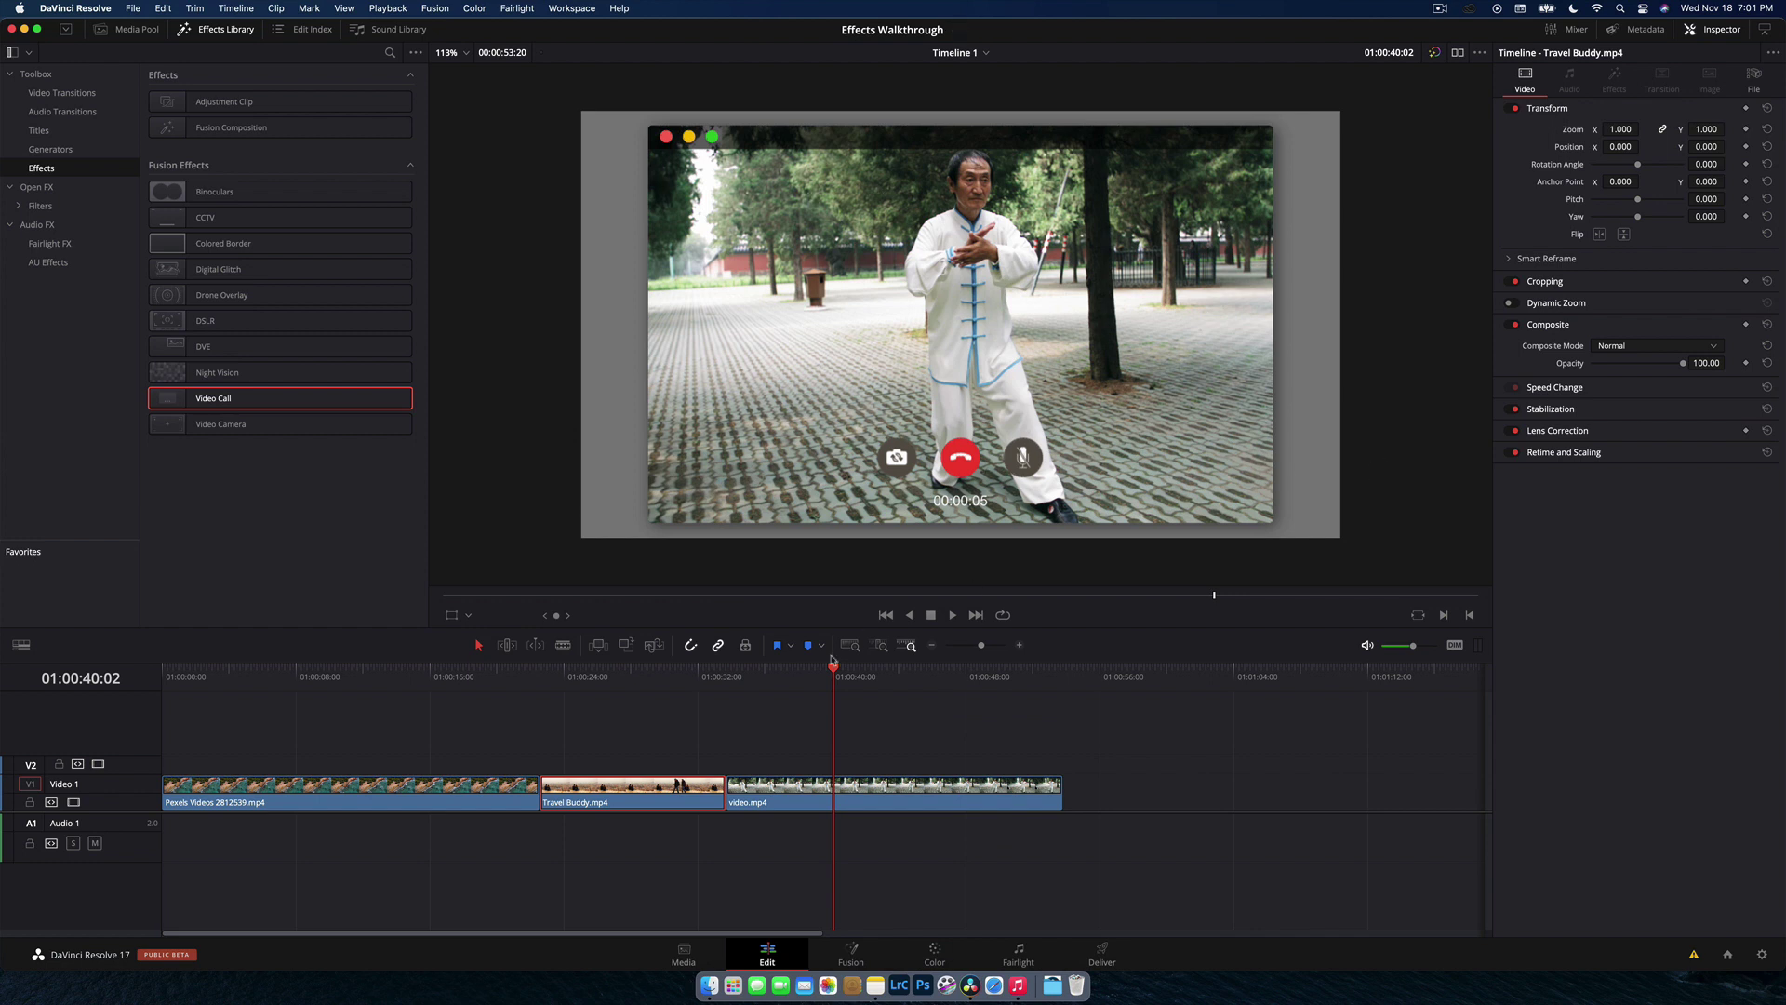
click(823, 687)
key(space)
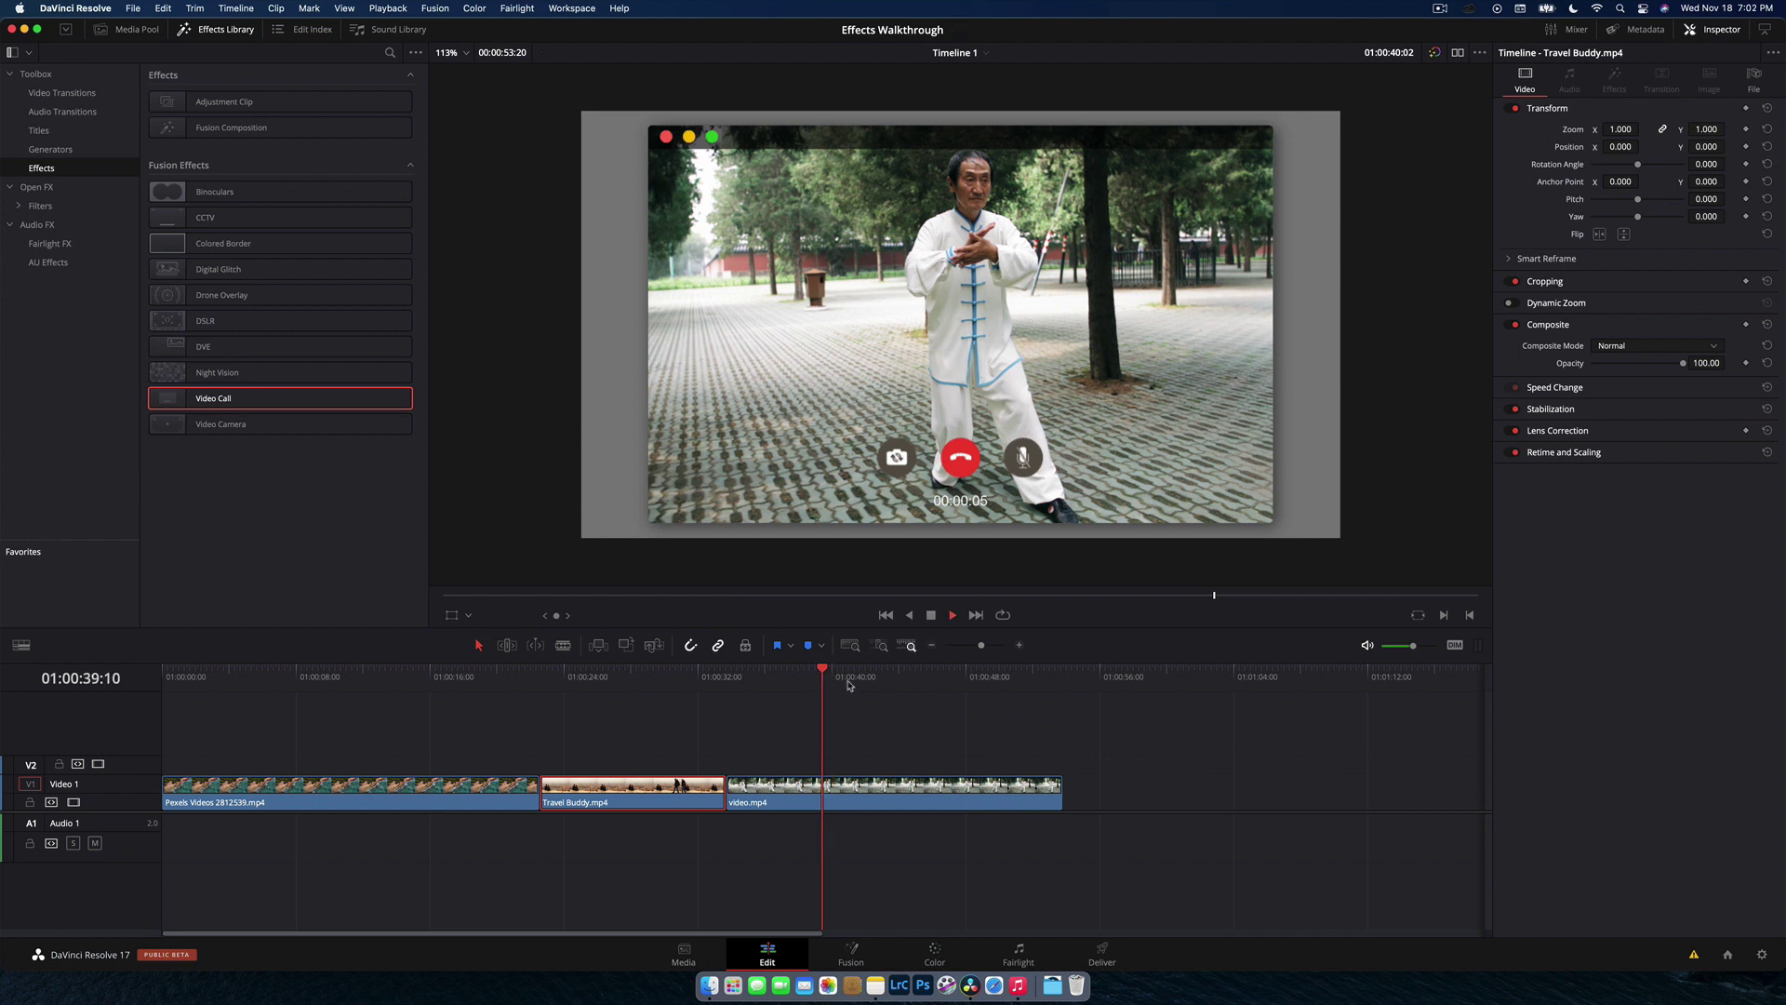
Step: Set the Video Call button colour to green
click(934, 747)
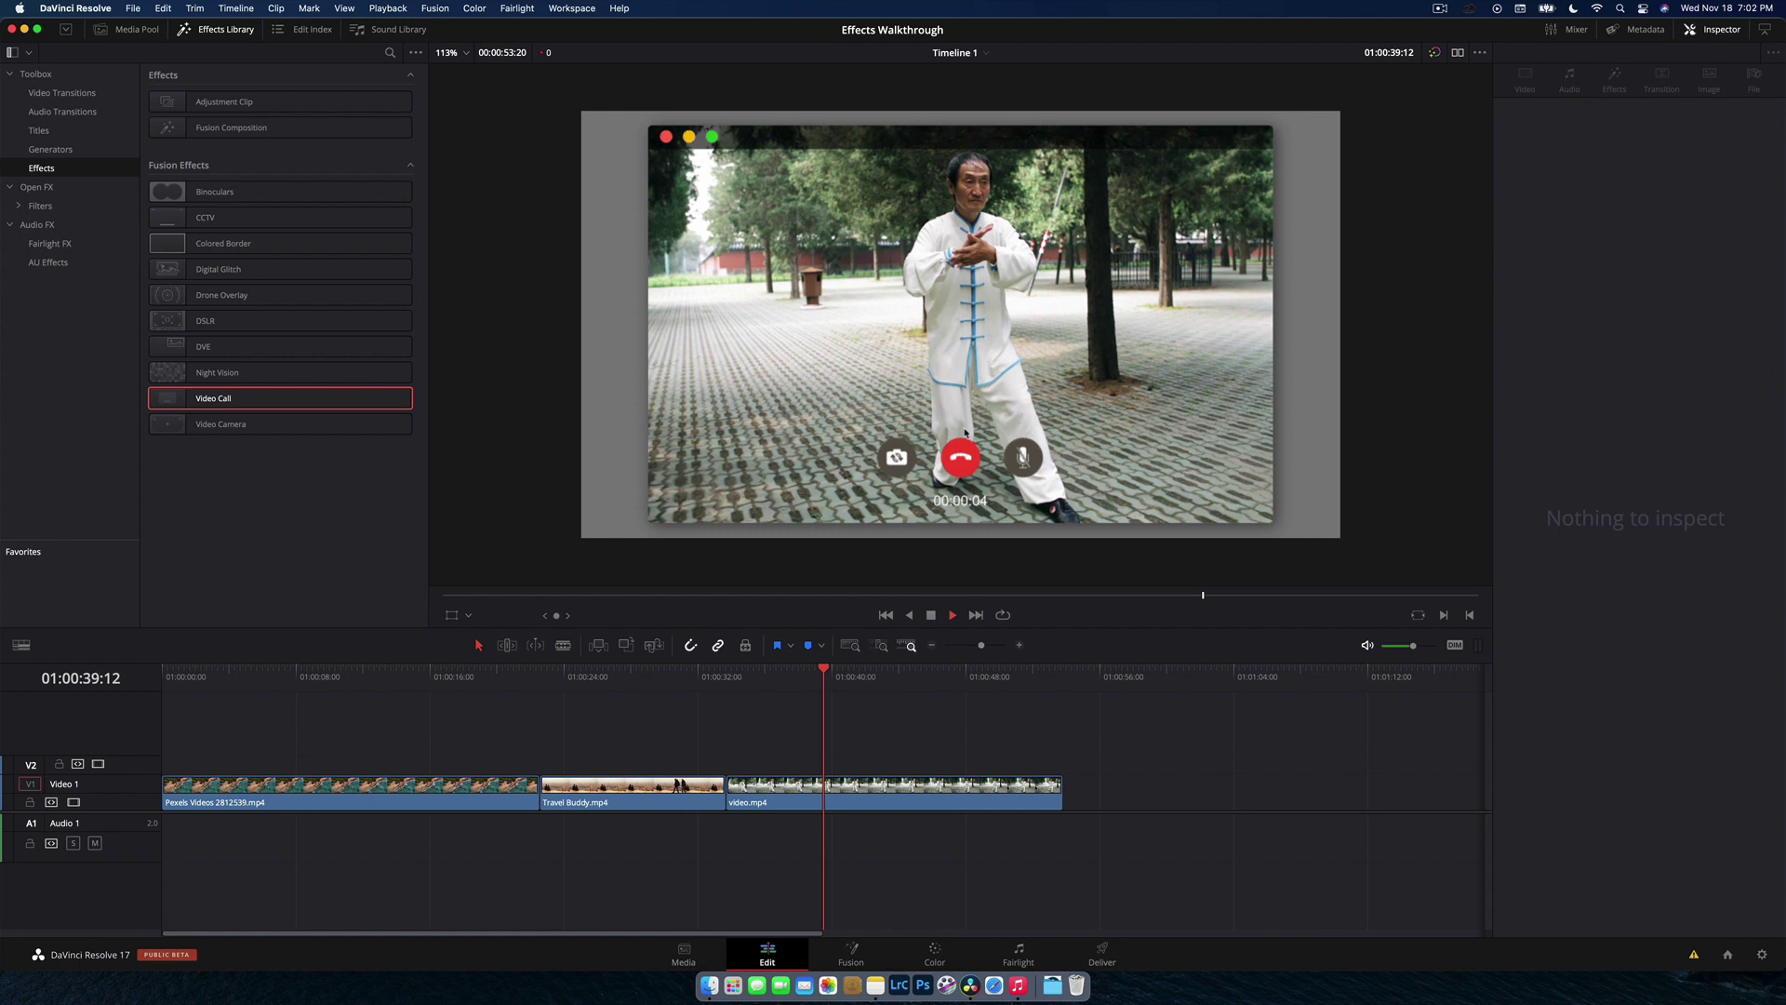
click(986, 519)
key(space)
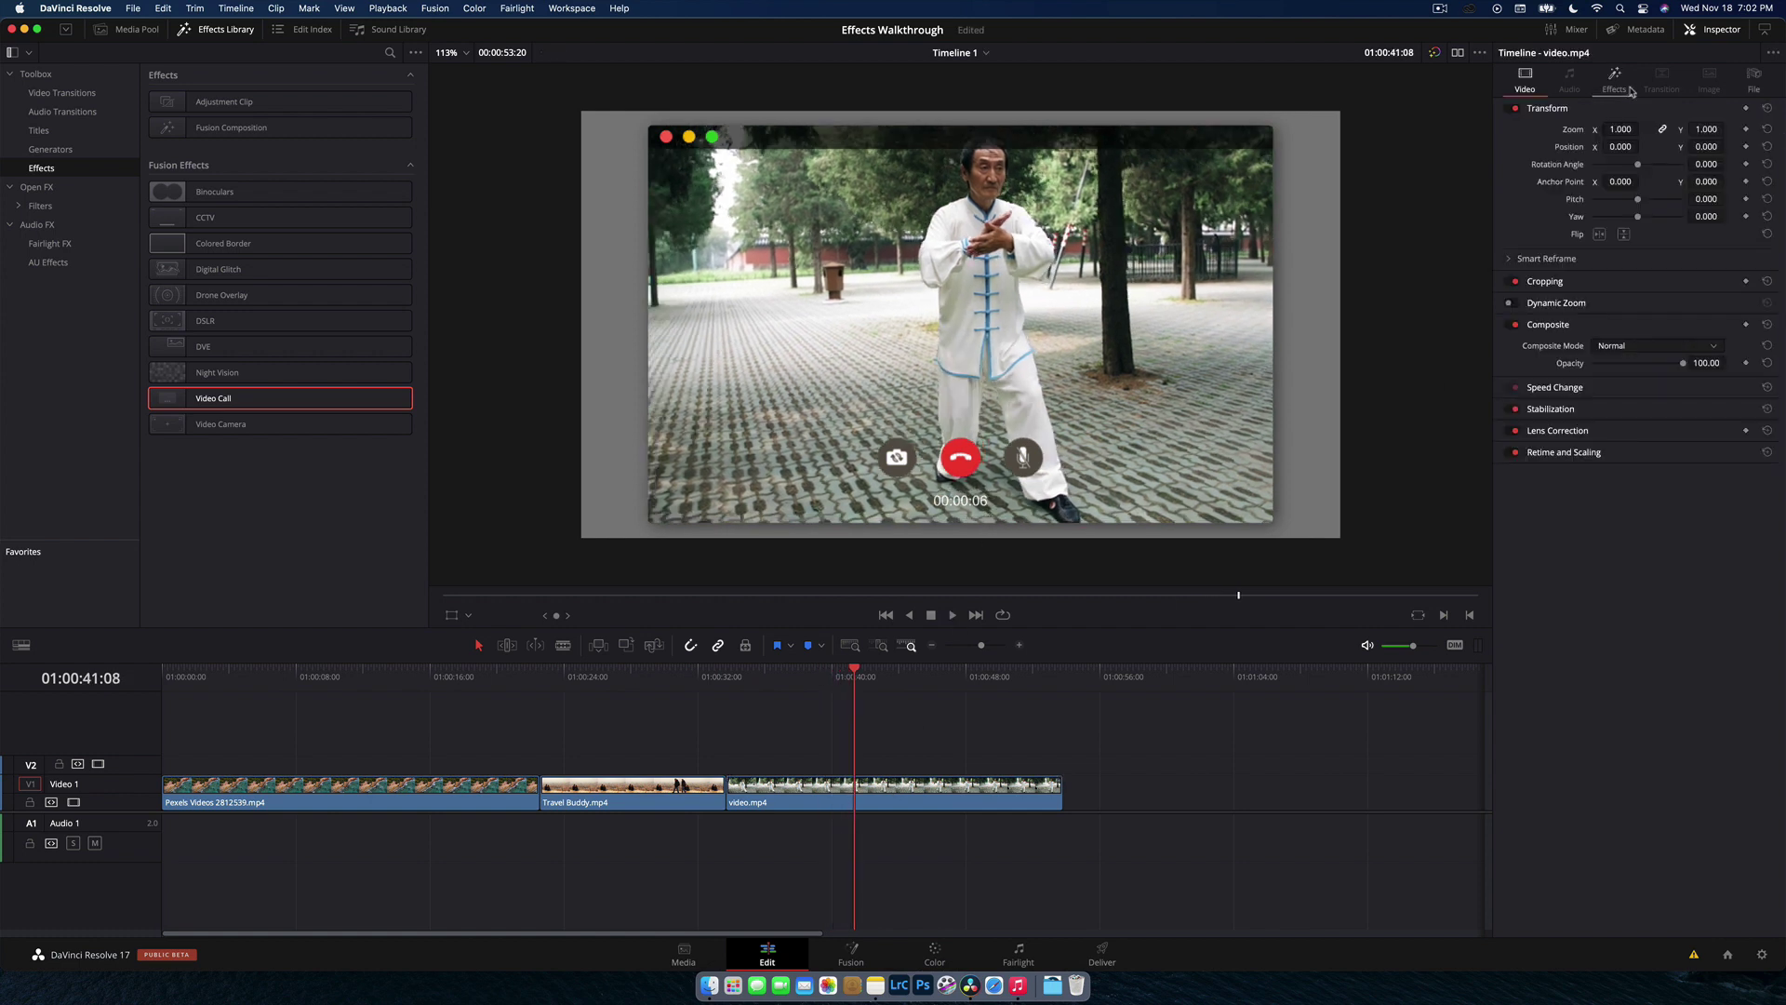
click(1643, 320)
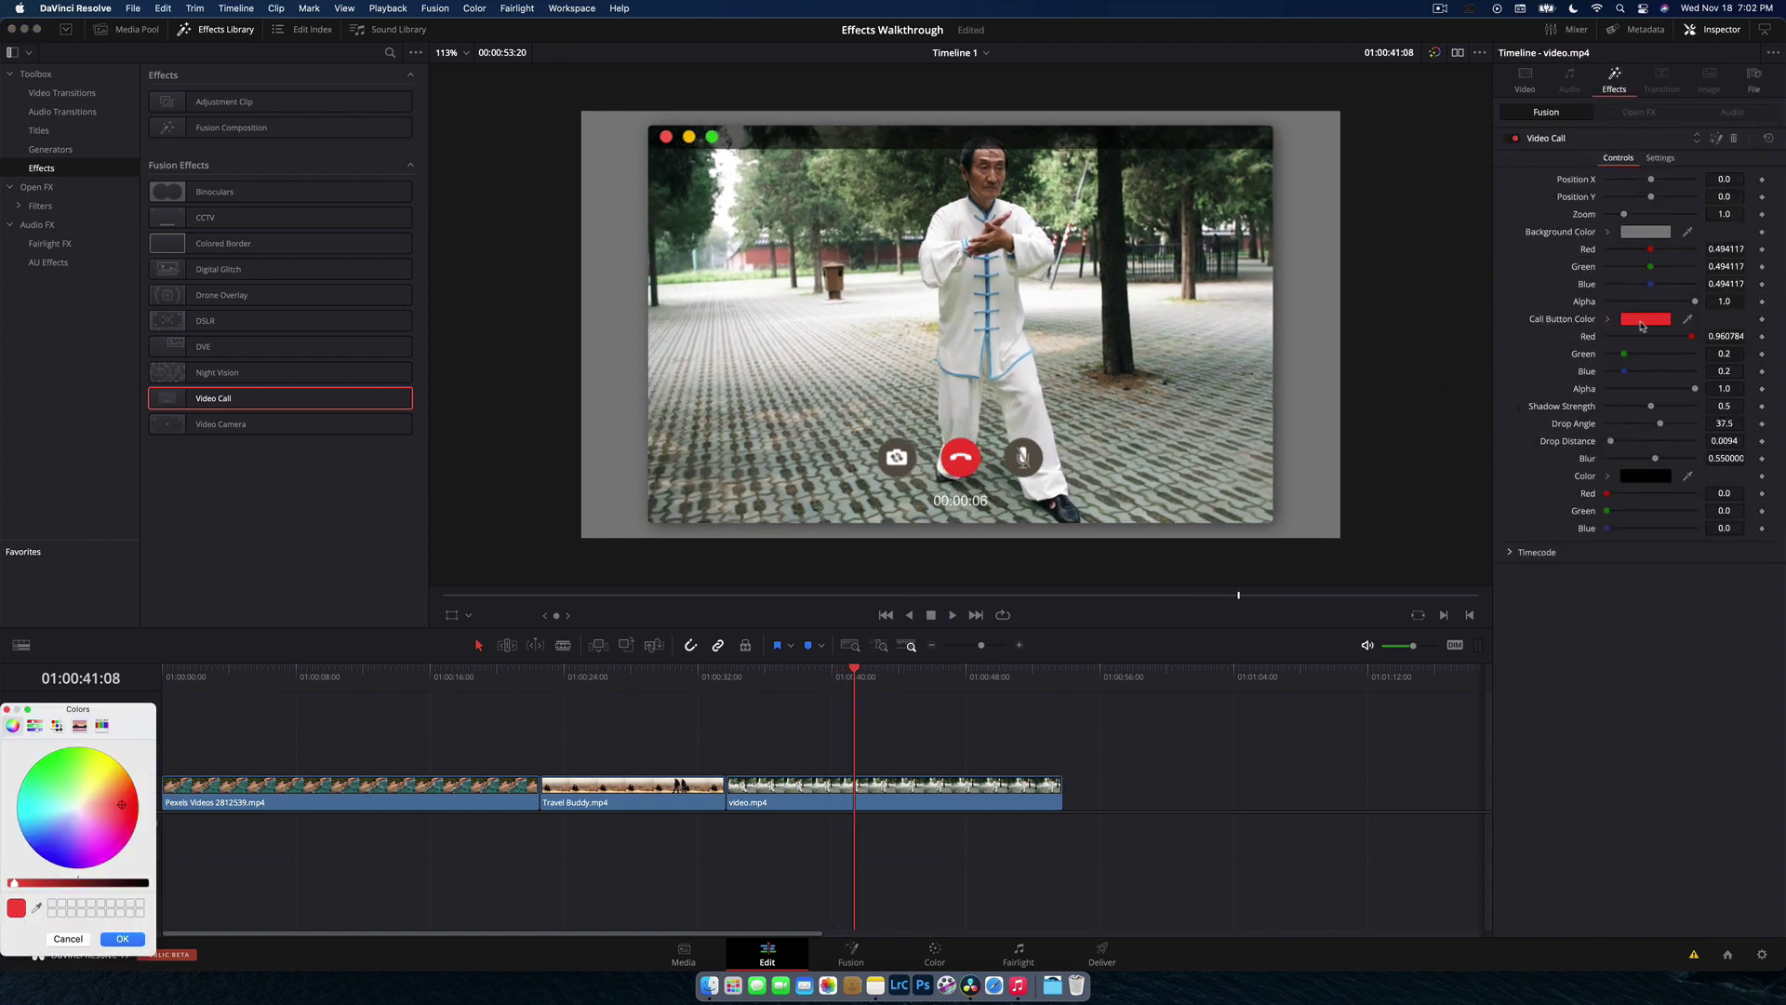
click(39, 782)
click(122, 939)
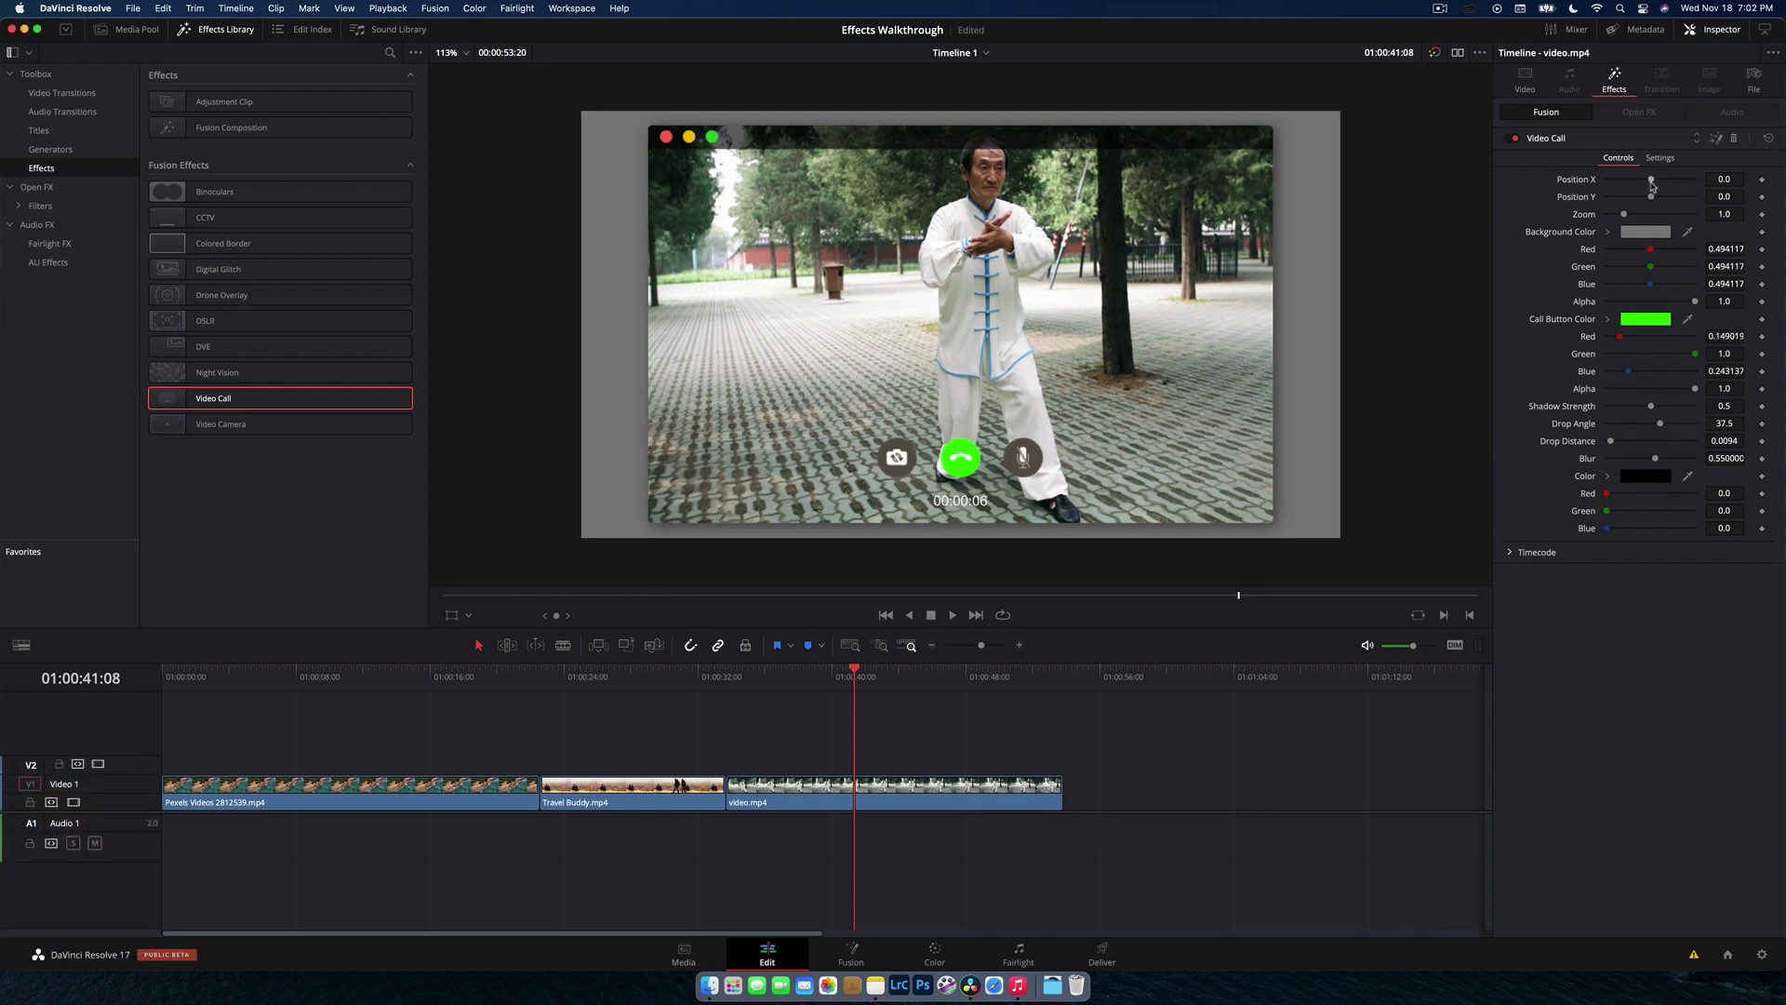
Step: Shrink the call window to about 0.604 zoom and show the clip's transform settings
drag(1624, 214, 1616, 218)
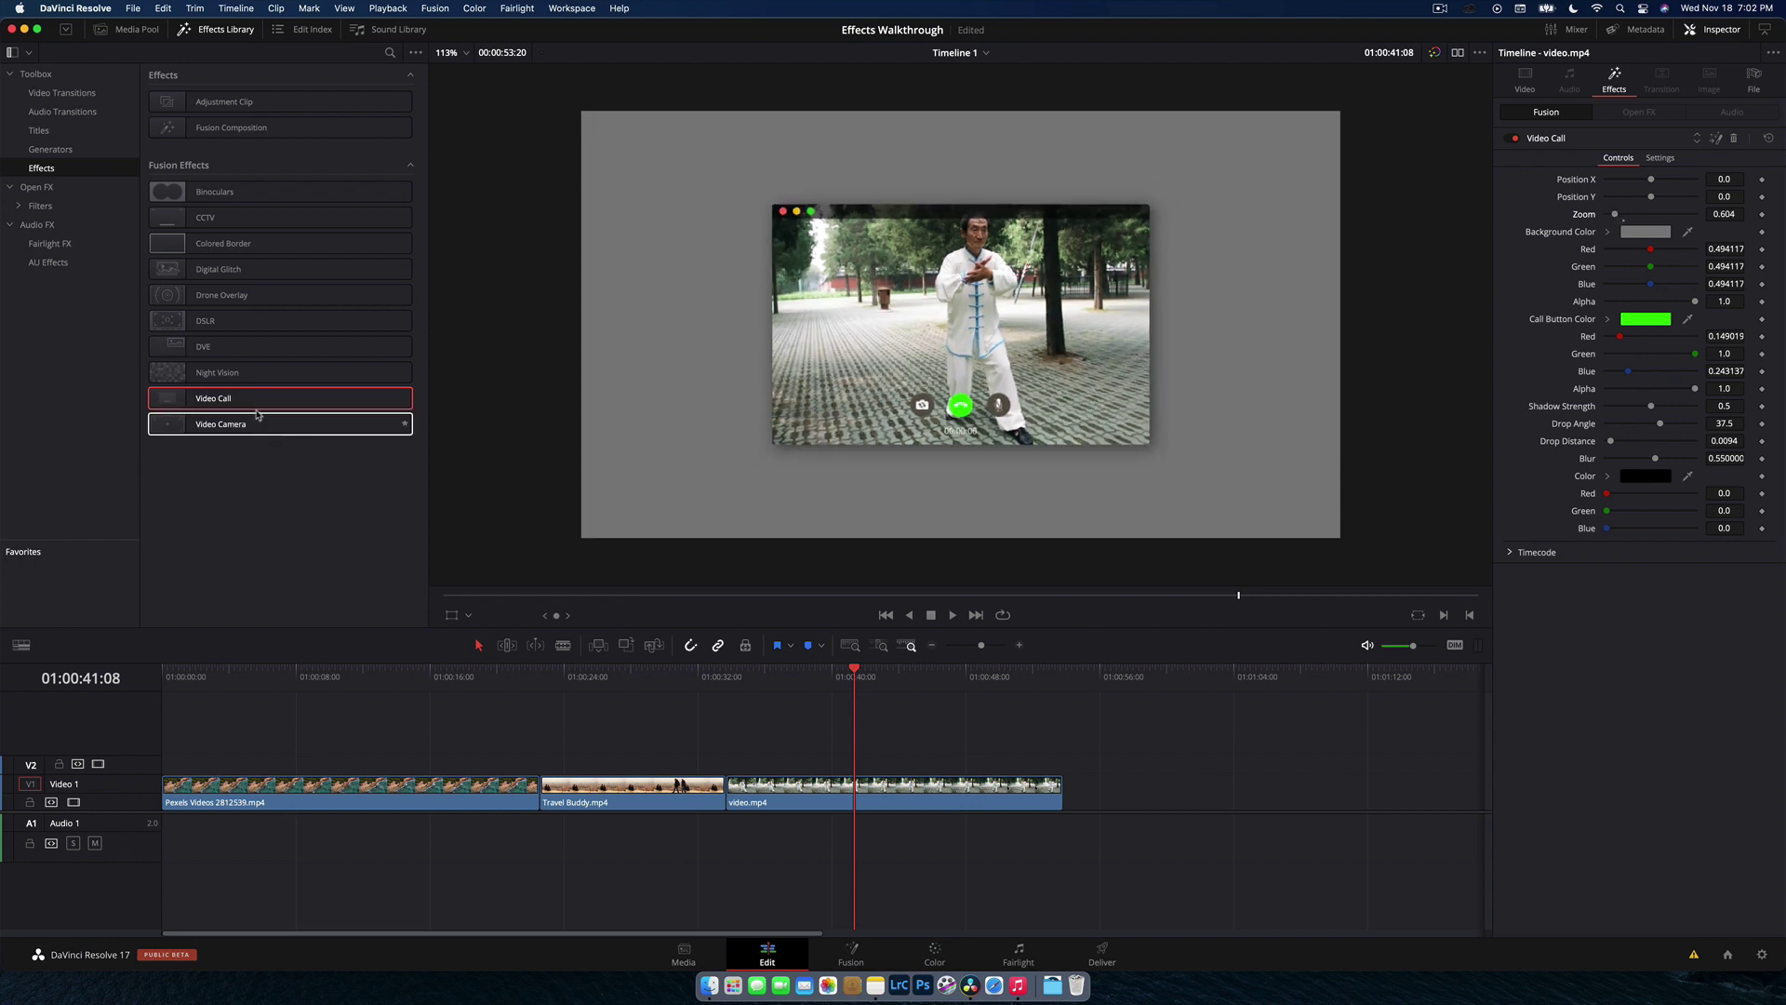
click(1012, 789)
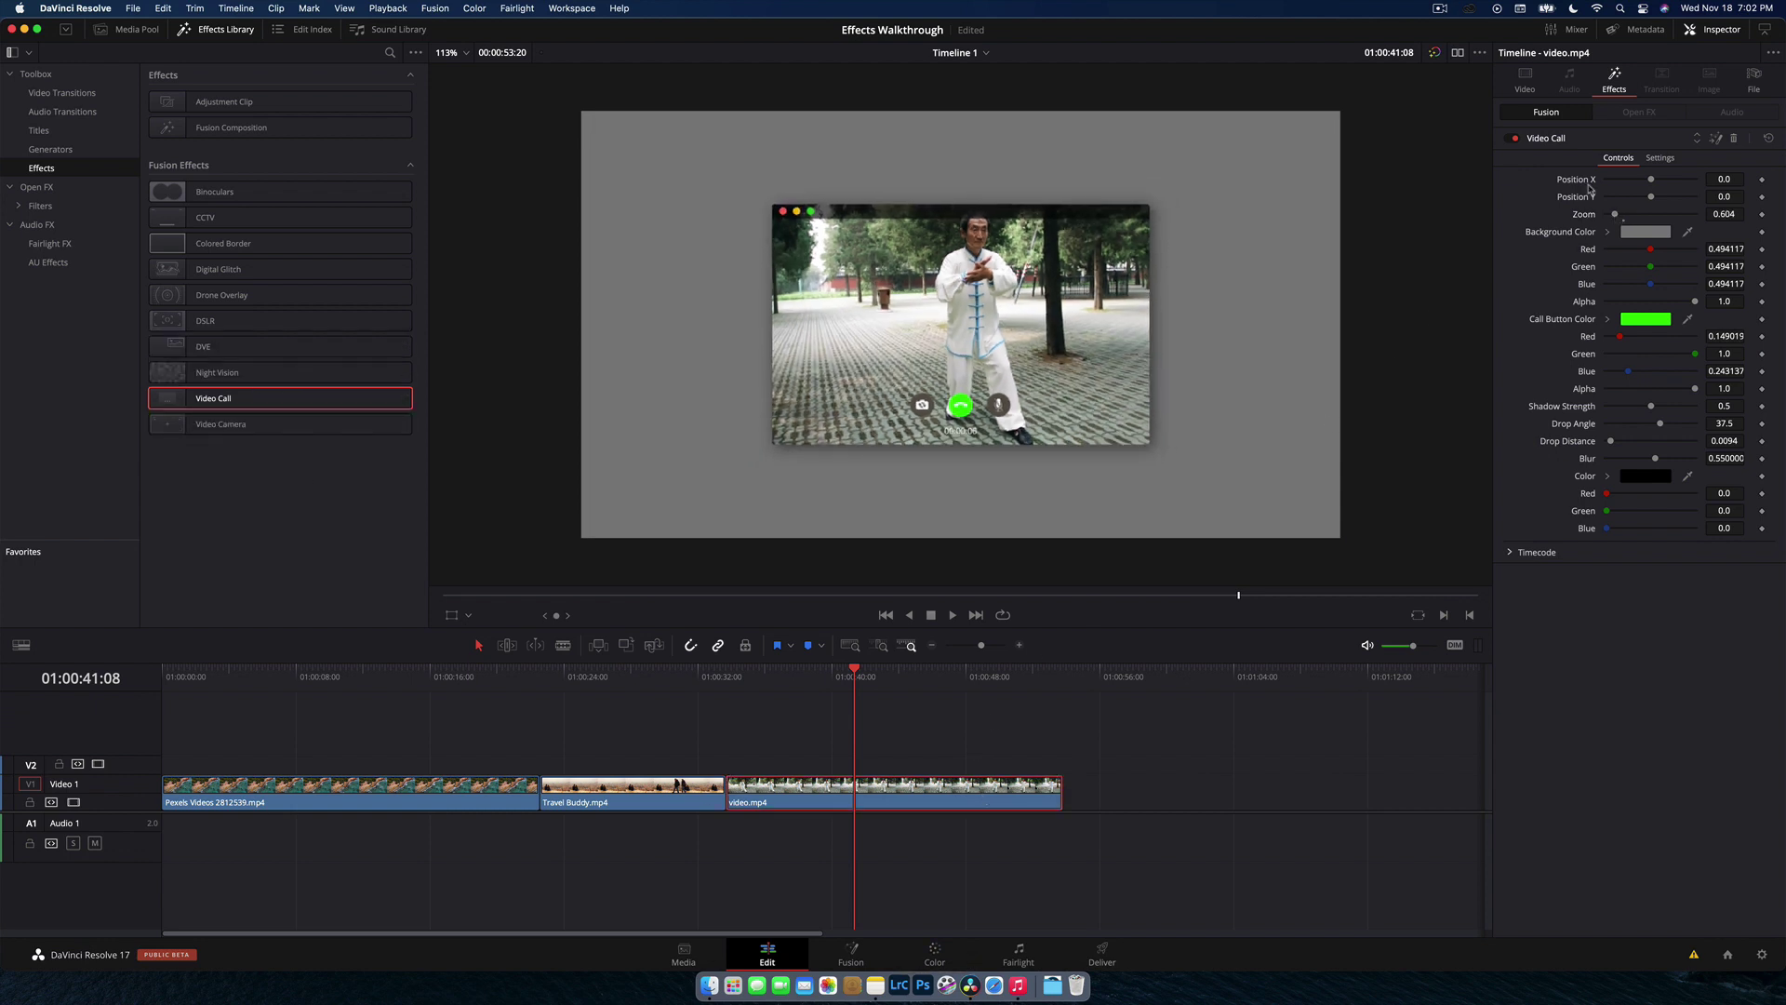
click(1525, 80)
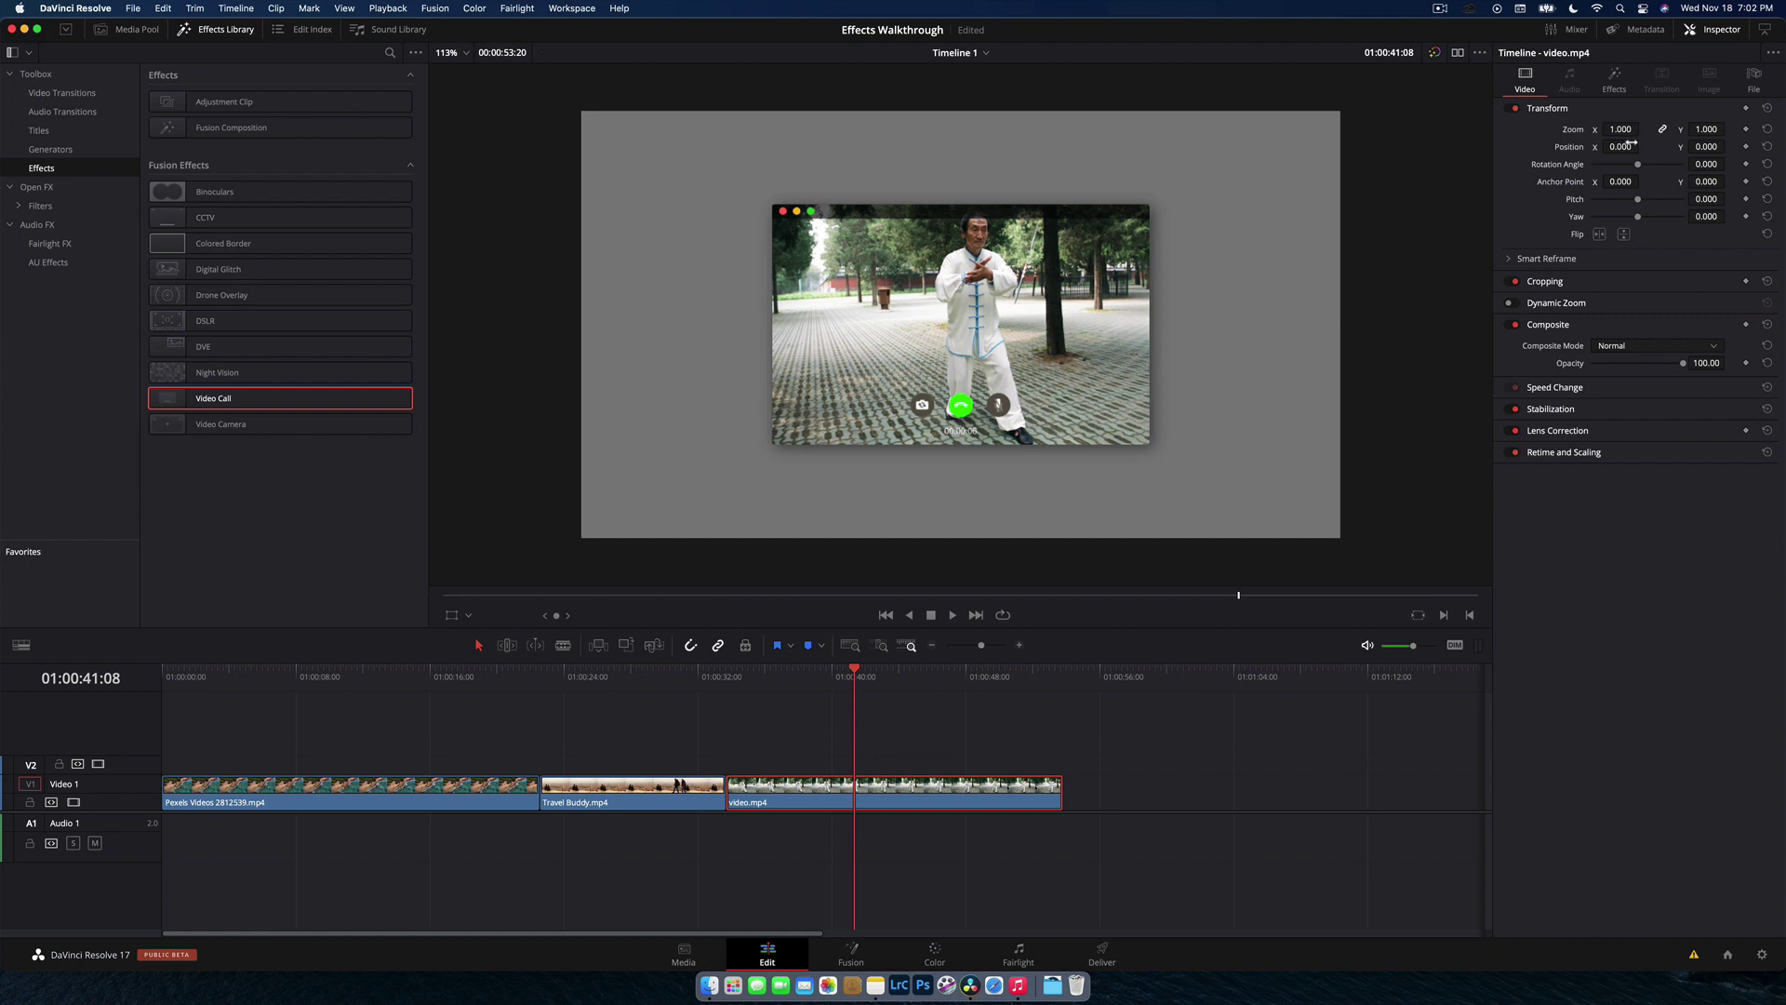
Step: Shift the video left inside the call window and adjust the window size
drag(1630, 145, 1729, 146)
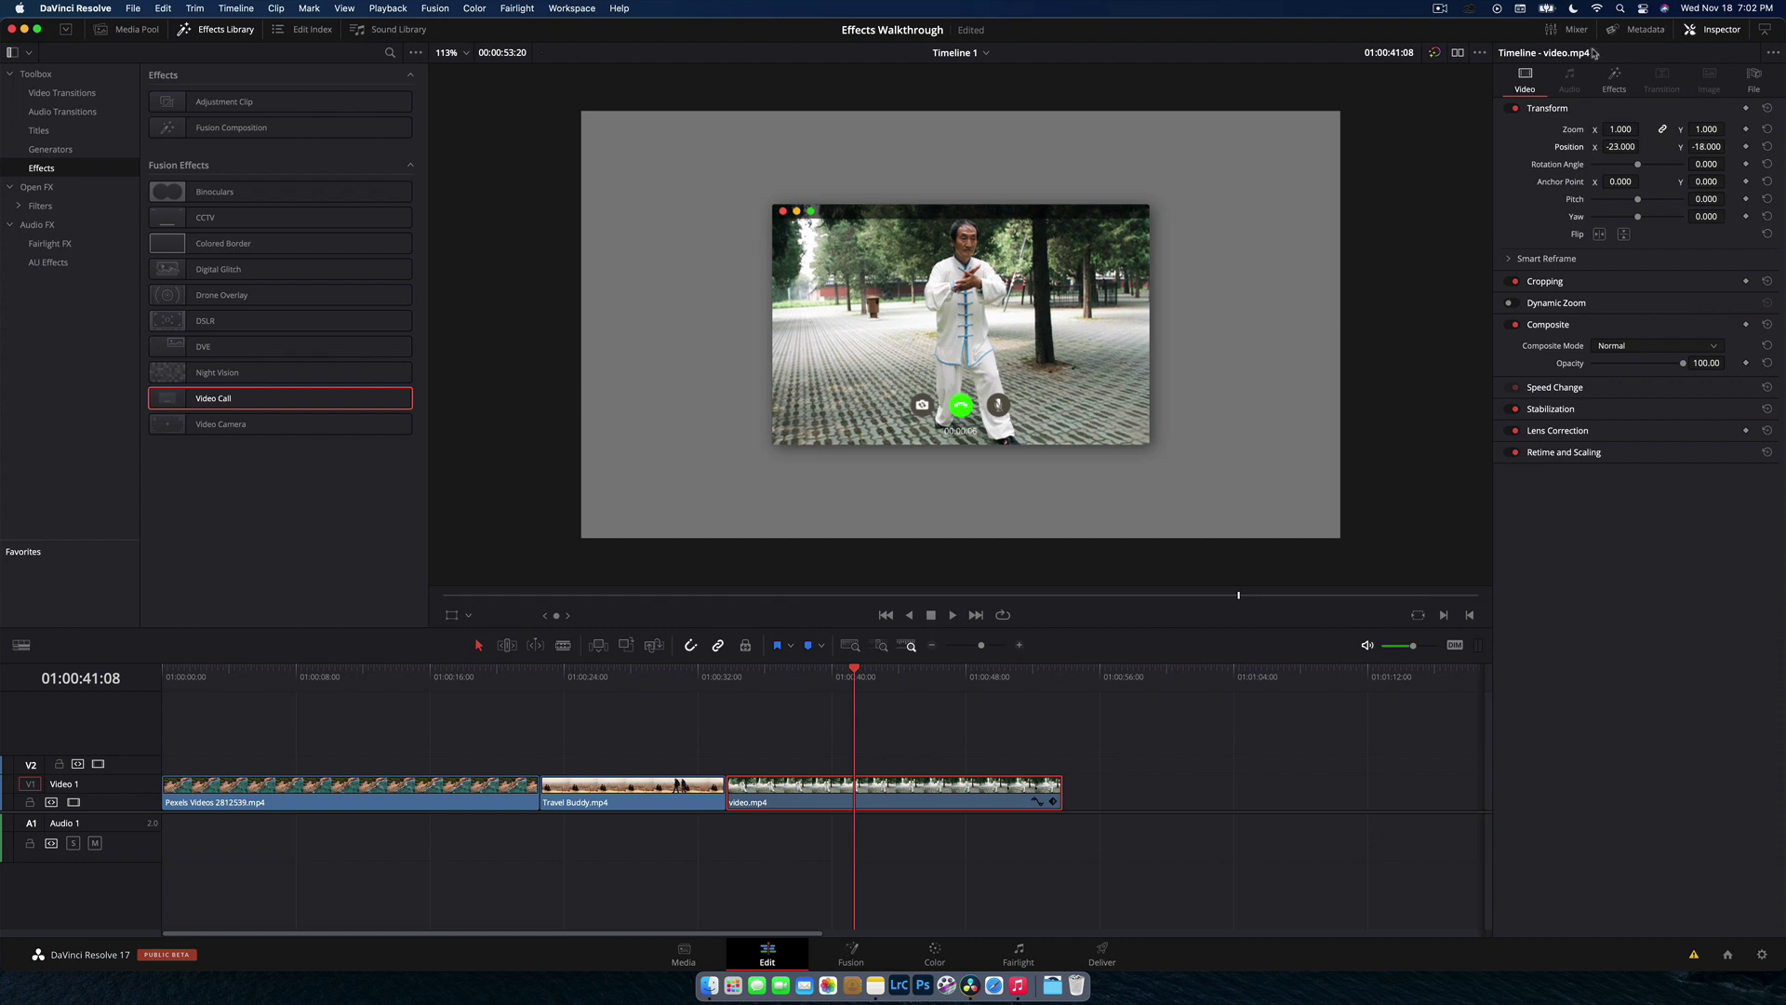
click(1615, 80)
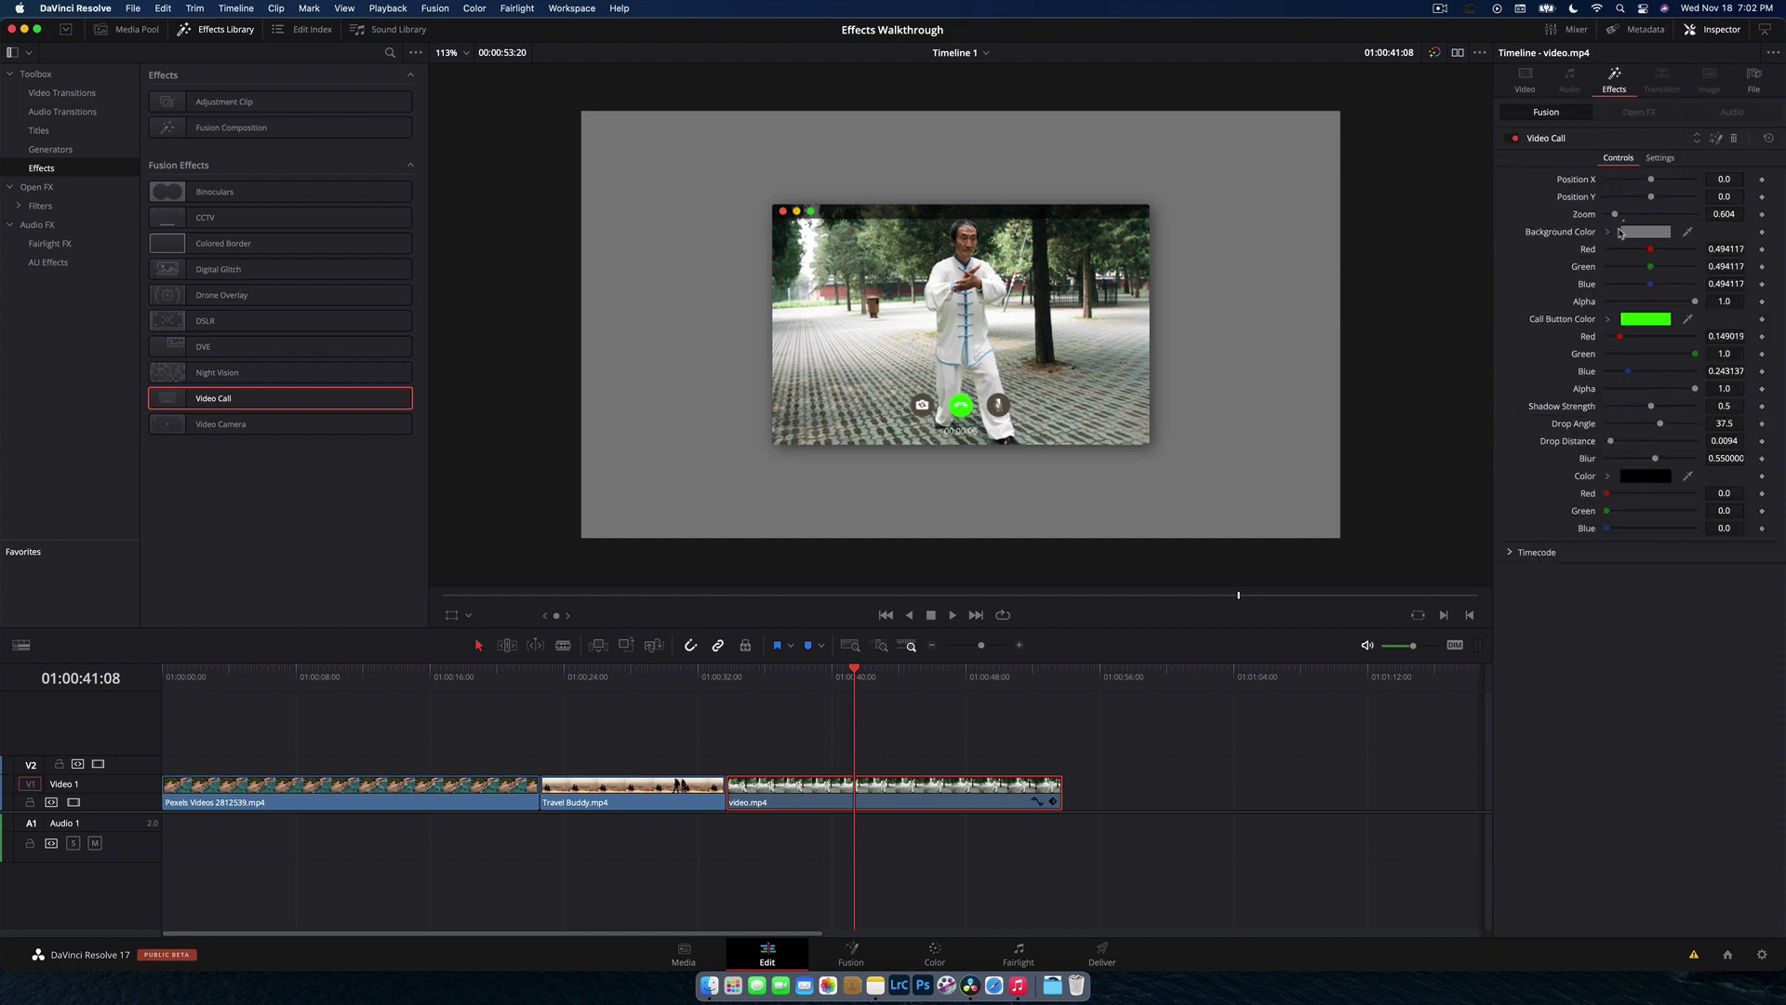
mouse_move(1616, 215)
mouse_down()
mouse_move(1638, 215)
mouse_move(1618, 218)
mouse_up()
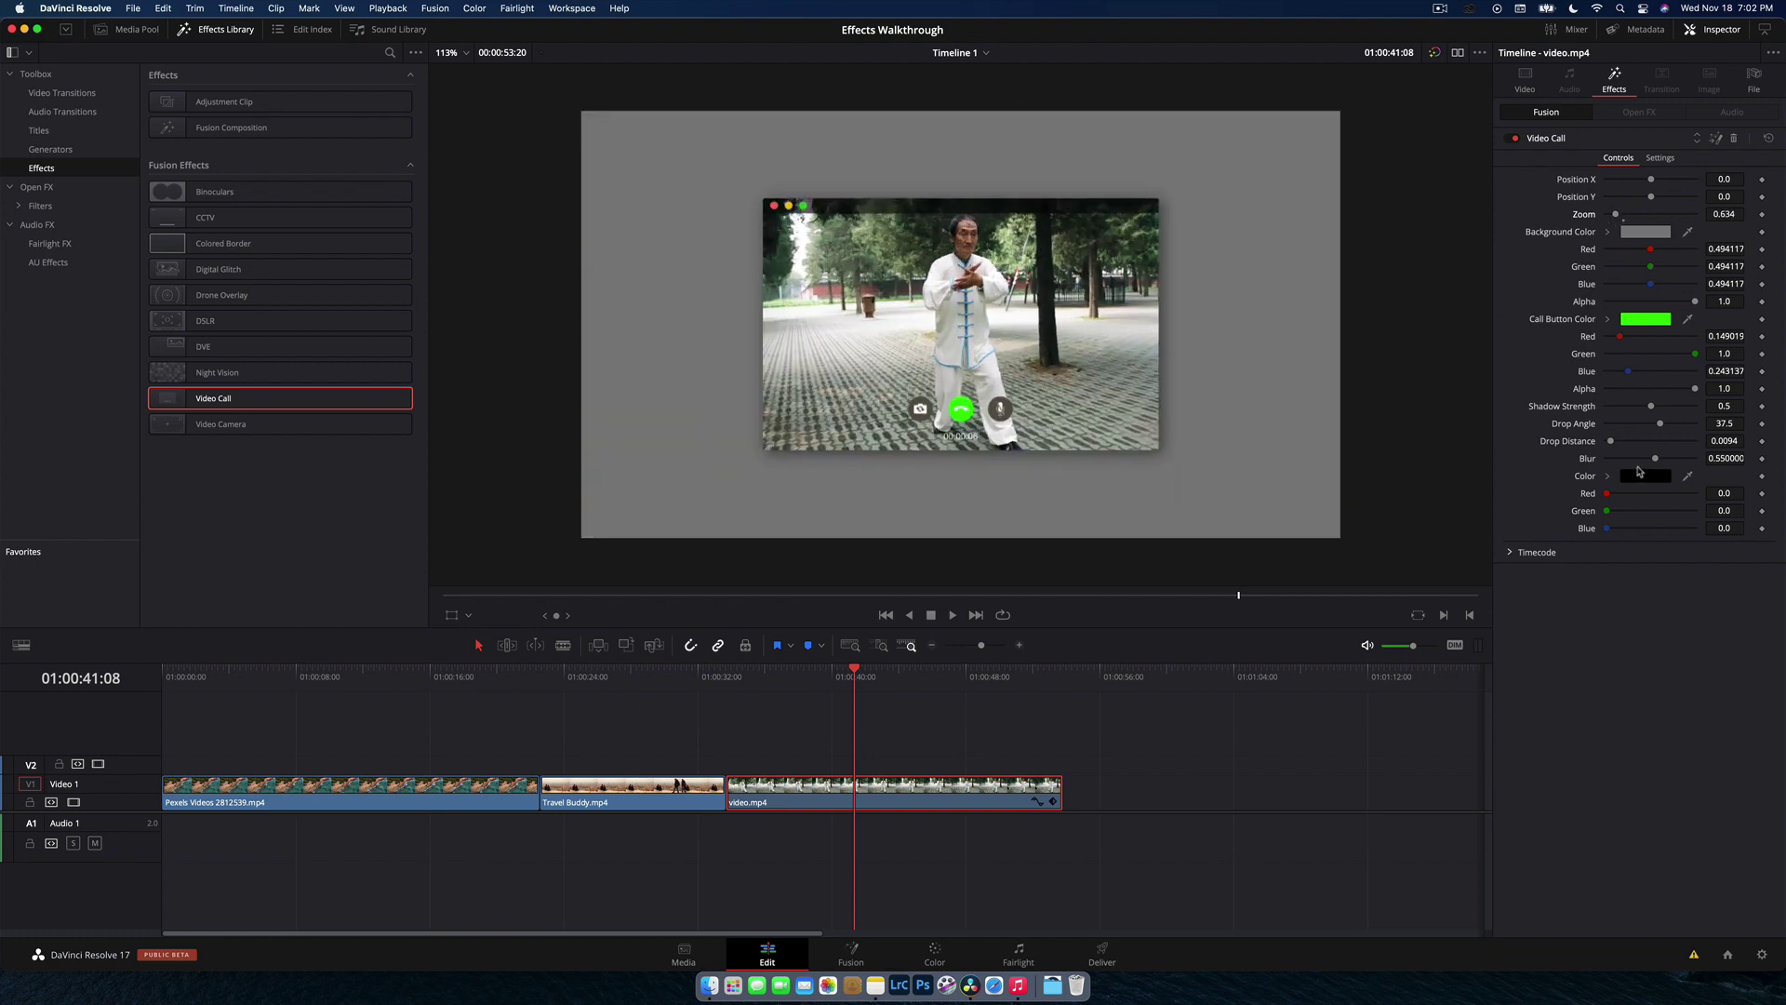
Step: Push the shadow farther out at a -56 angle, then delete the Video Call effect
drag(1619, 448, 1628, 446)
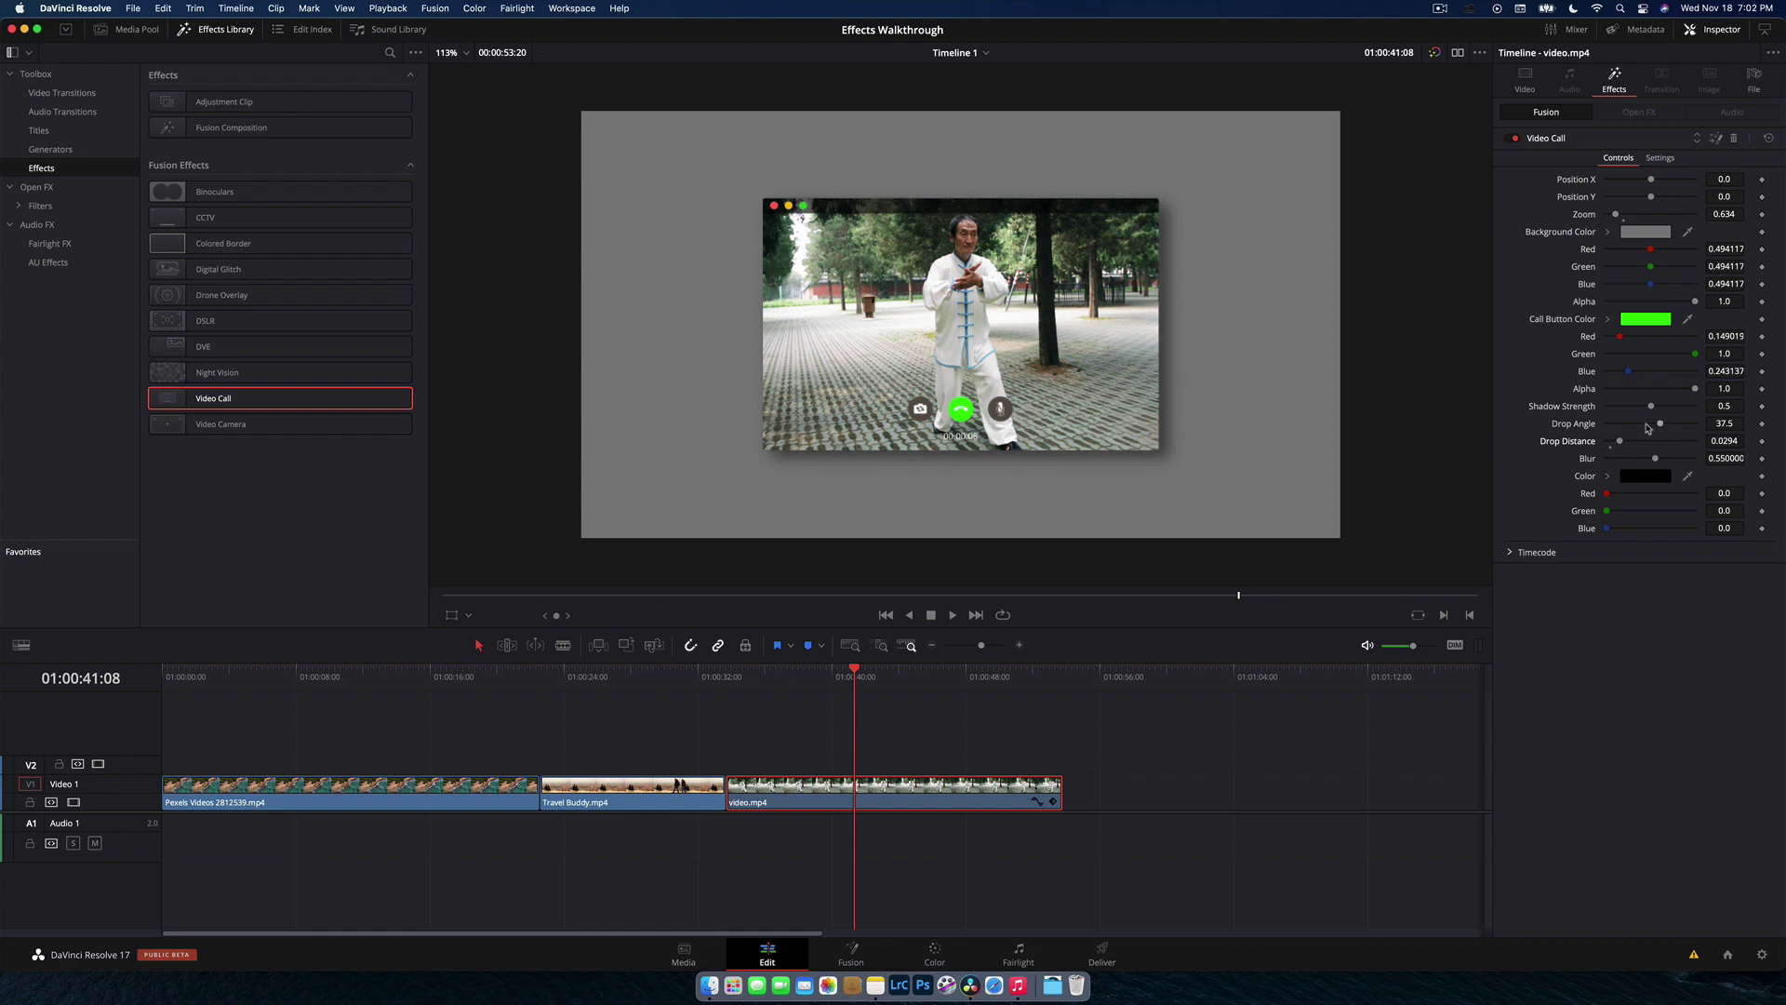
double_click(1638, 432)
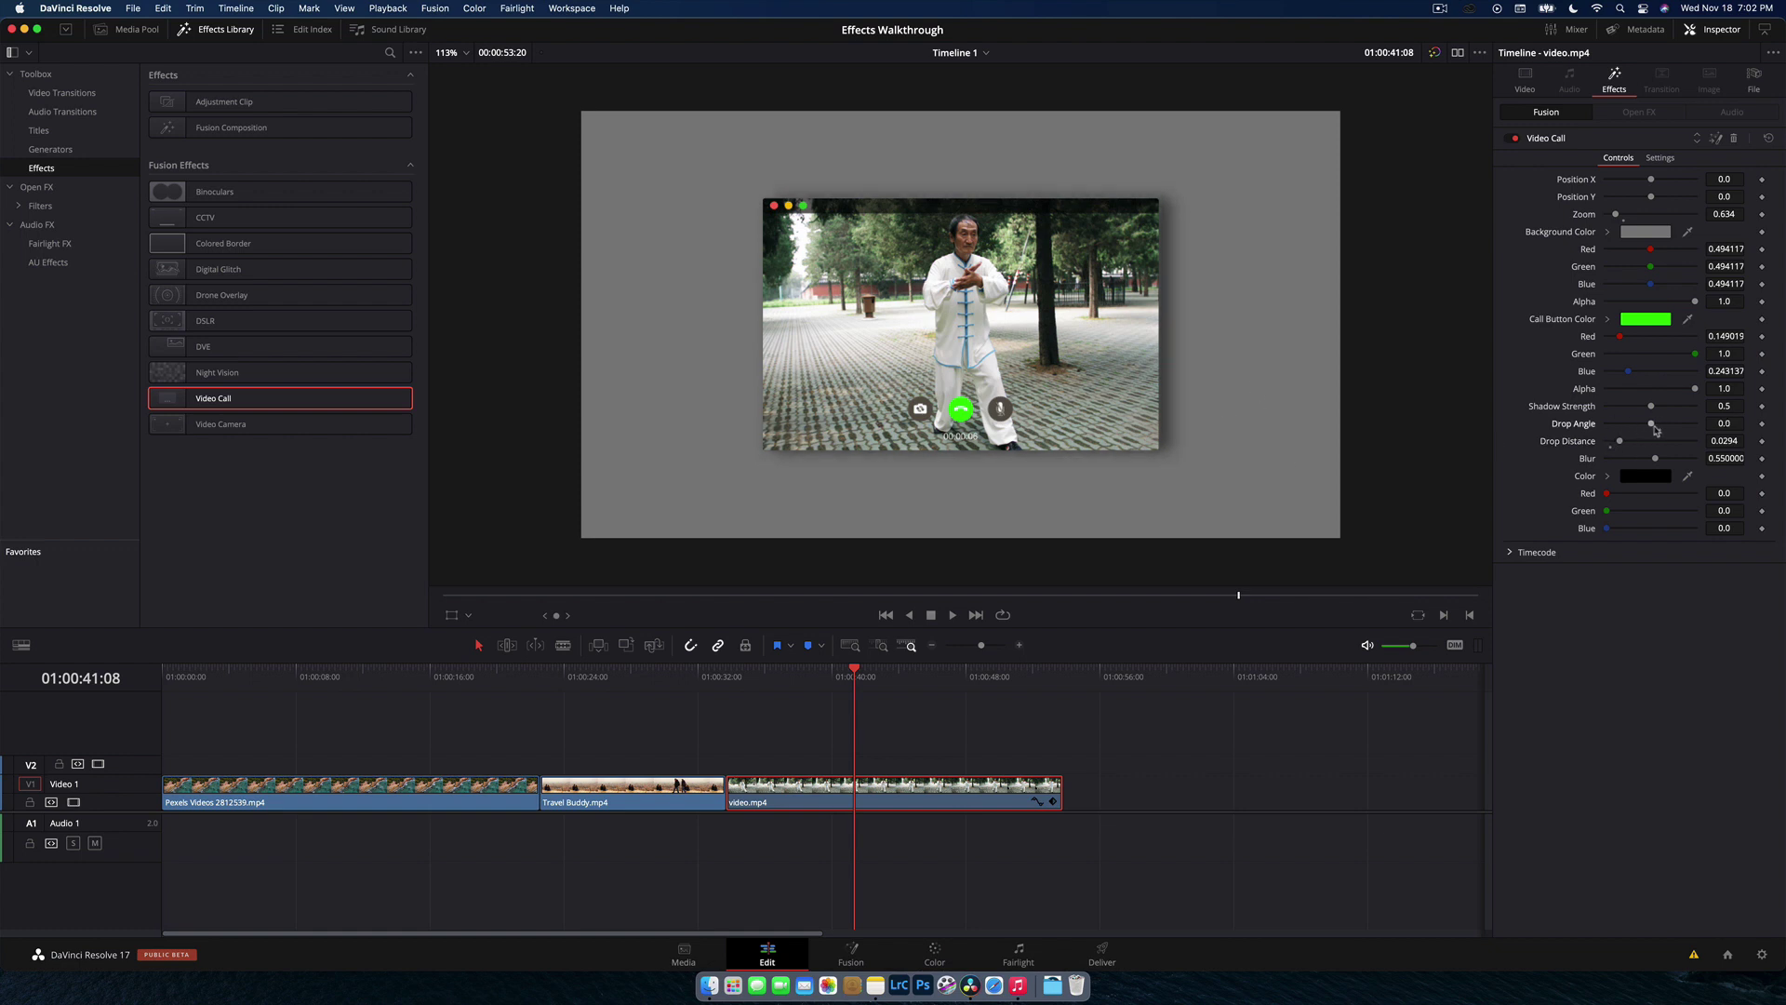
mouse_move(1657, 430)
mouse_down()
mouse_move(1686, 411)
mouse_move(1649, 414)
mouse_up()
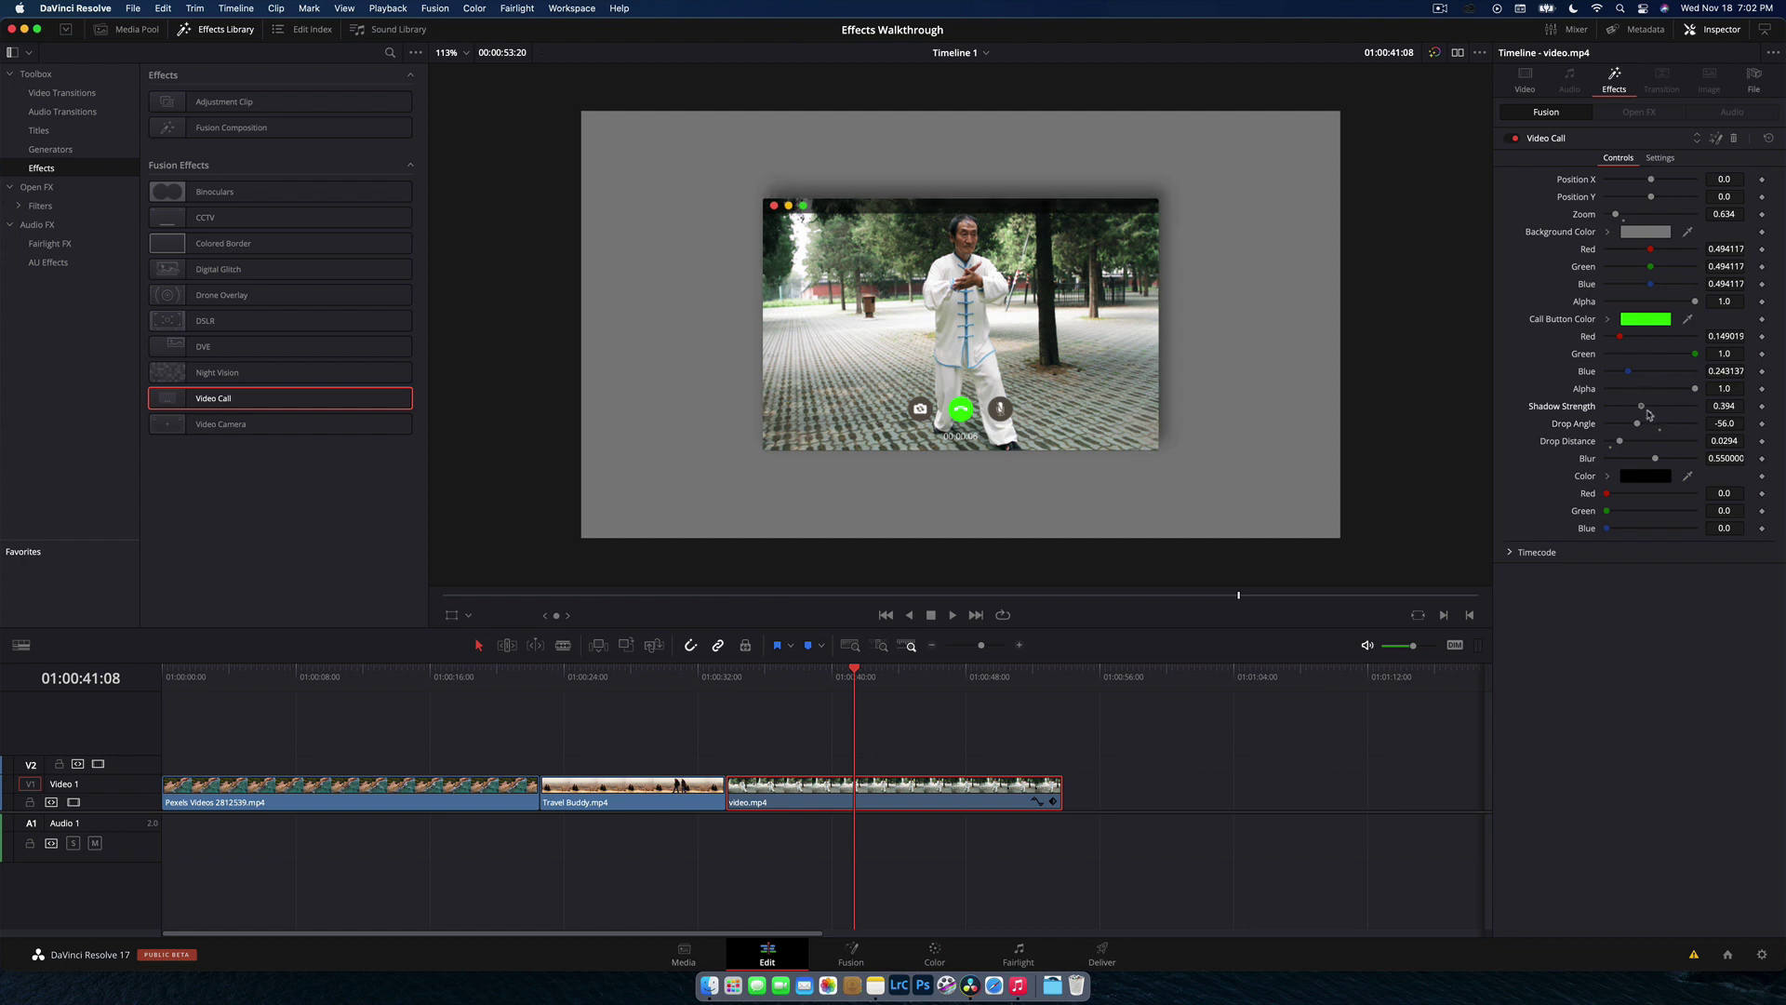
click(1733, 138)
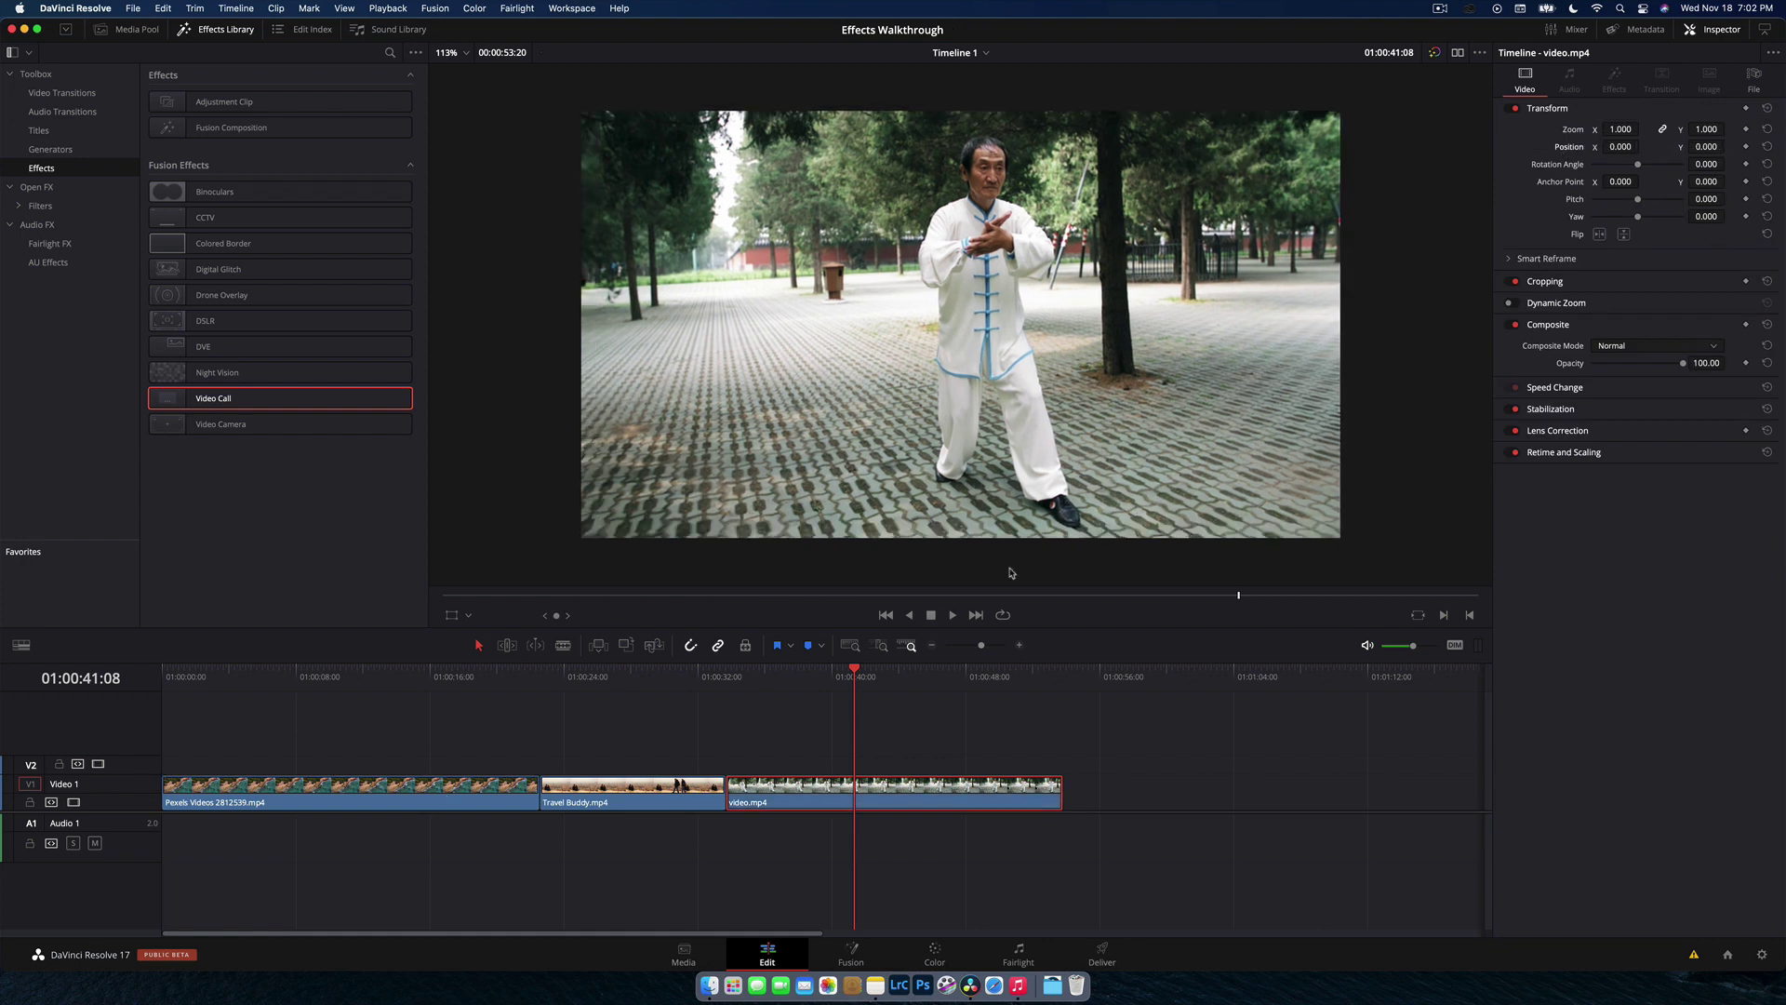
Step: Apply Video Camera to the Pexels clip and preview its overlay from 01:00:17:11
click(484, 680)
drag(221, 424, 377, 789)
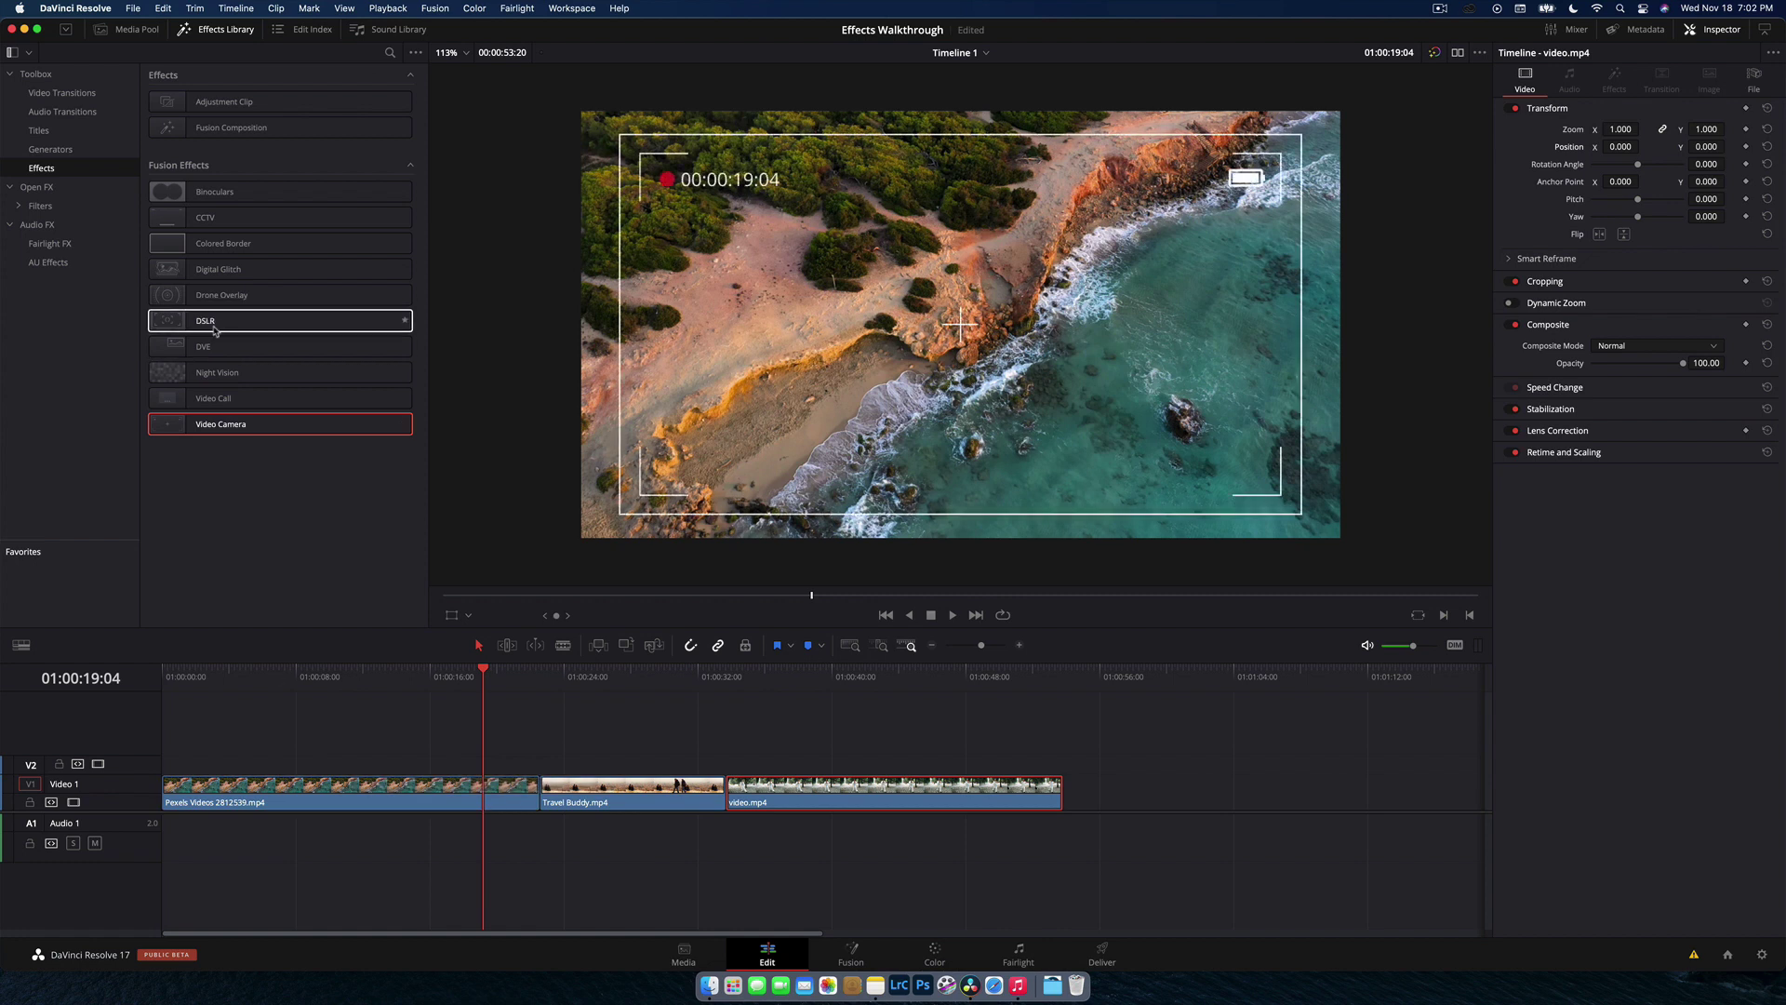
click(454, 679)
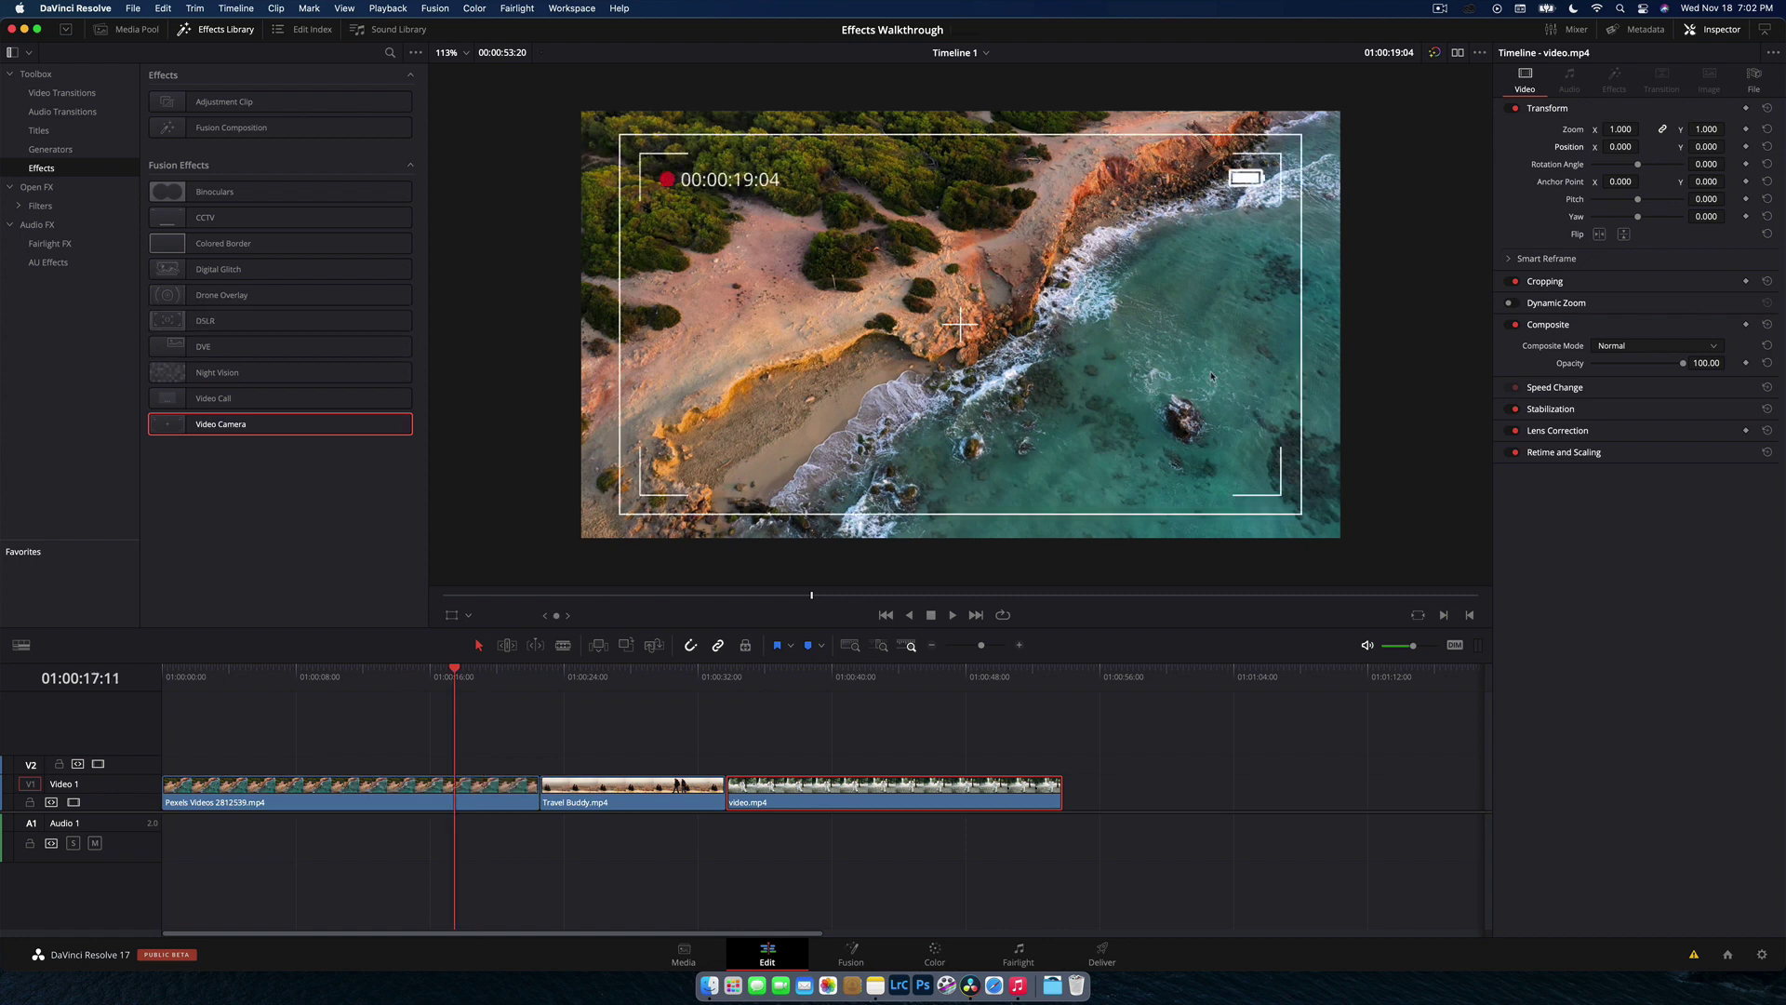
click(465, 802)
click(1615, 82)
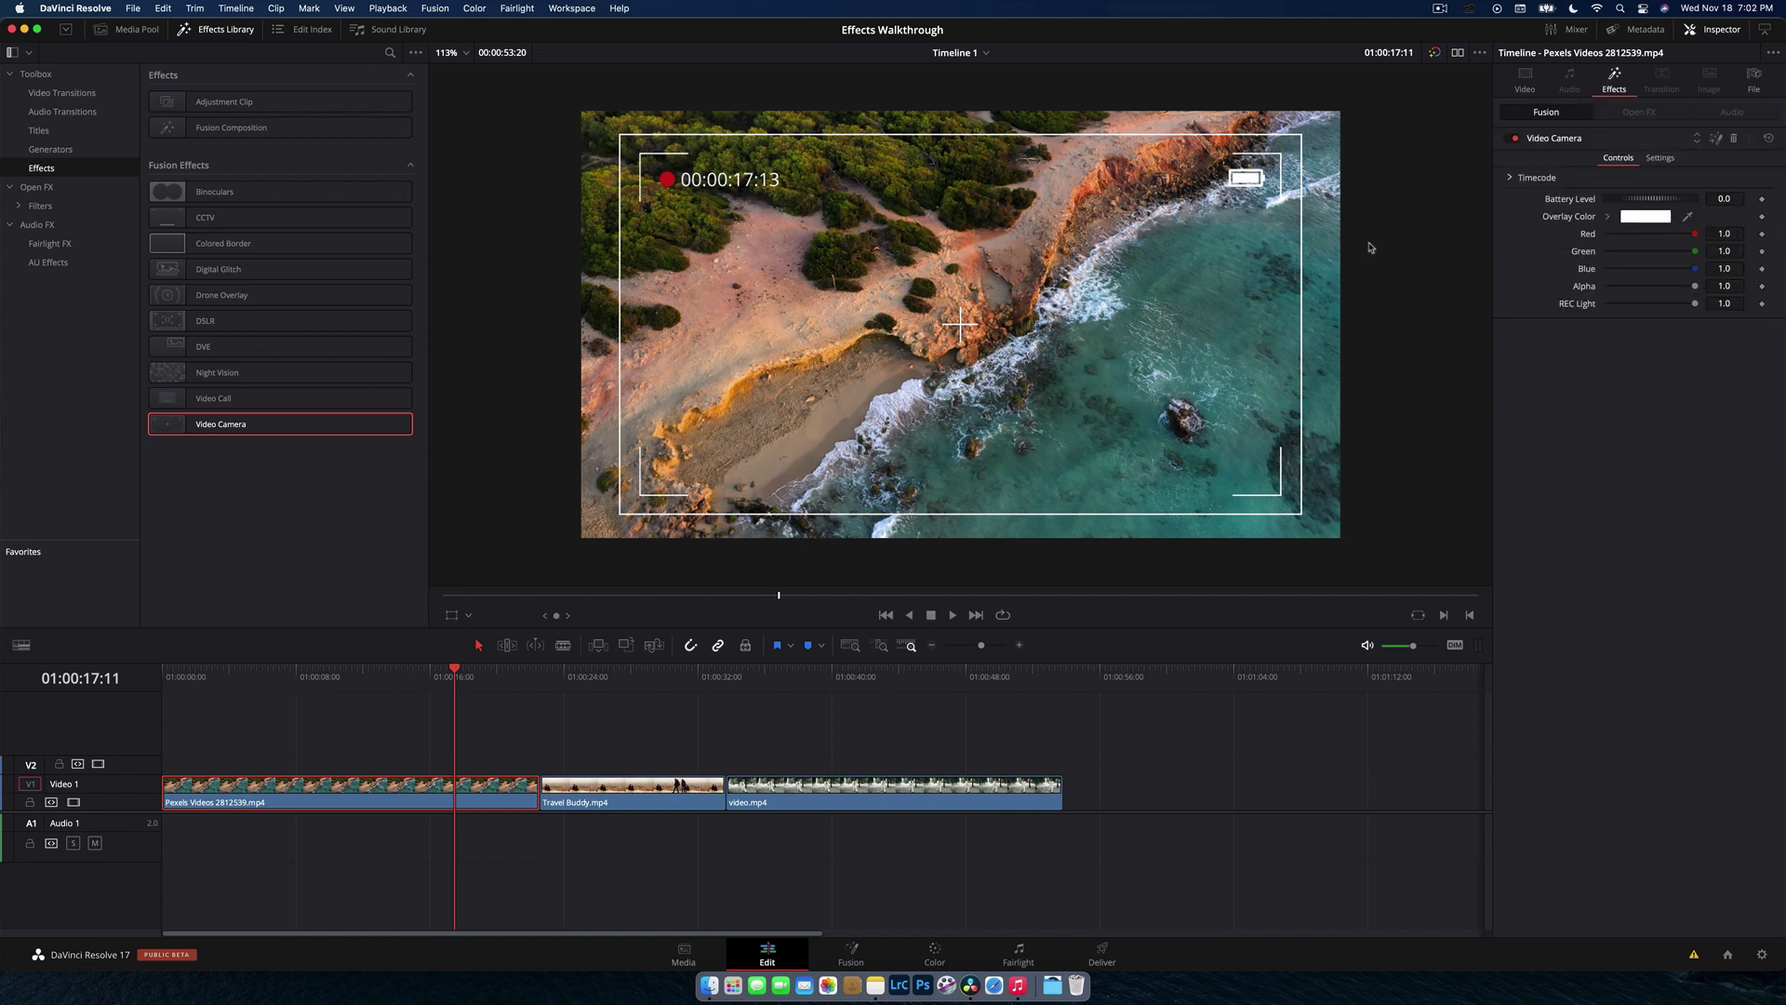
key(space)
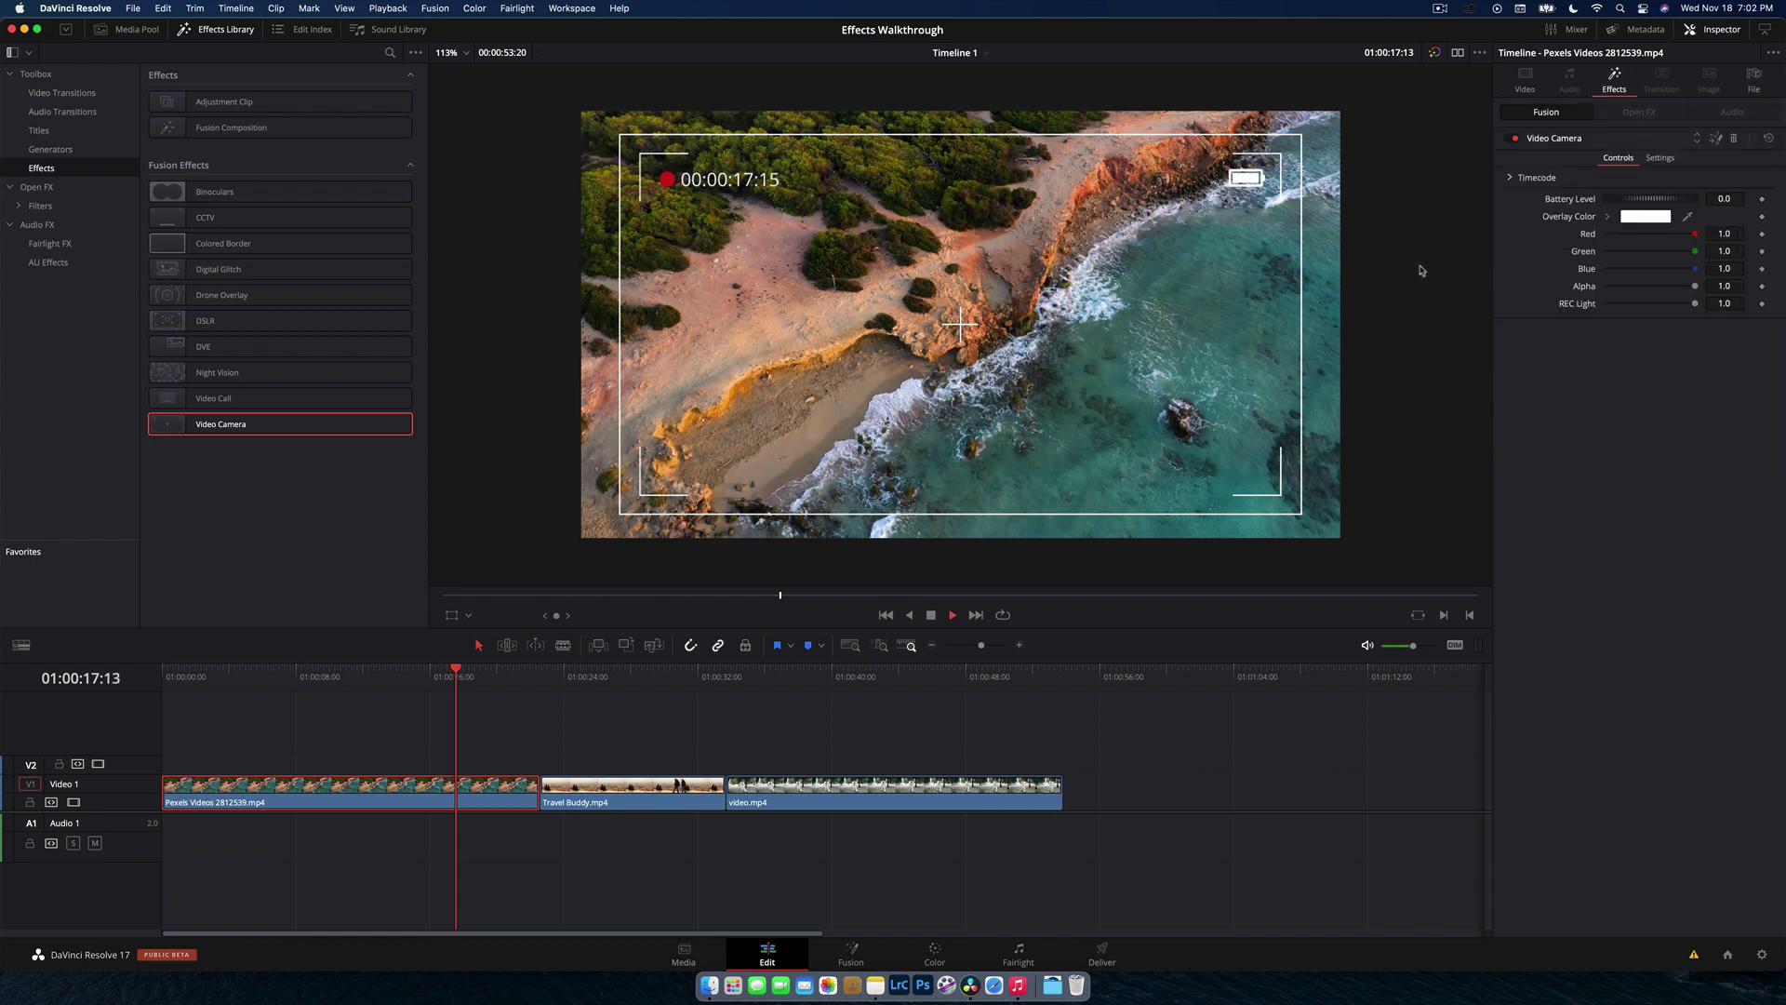
Step: Set the Video Camera timecode frame rate to 25 fps and play to check it
click(1513, 178)
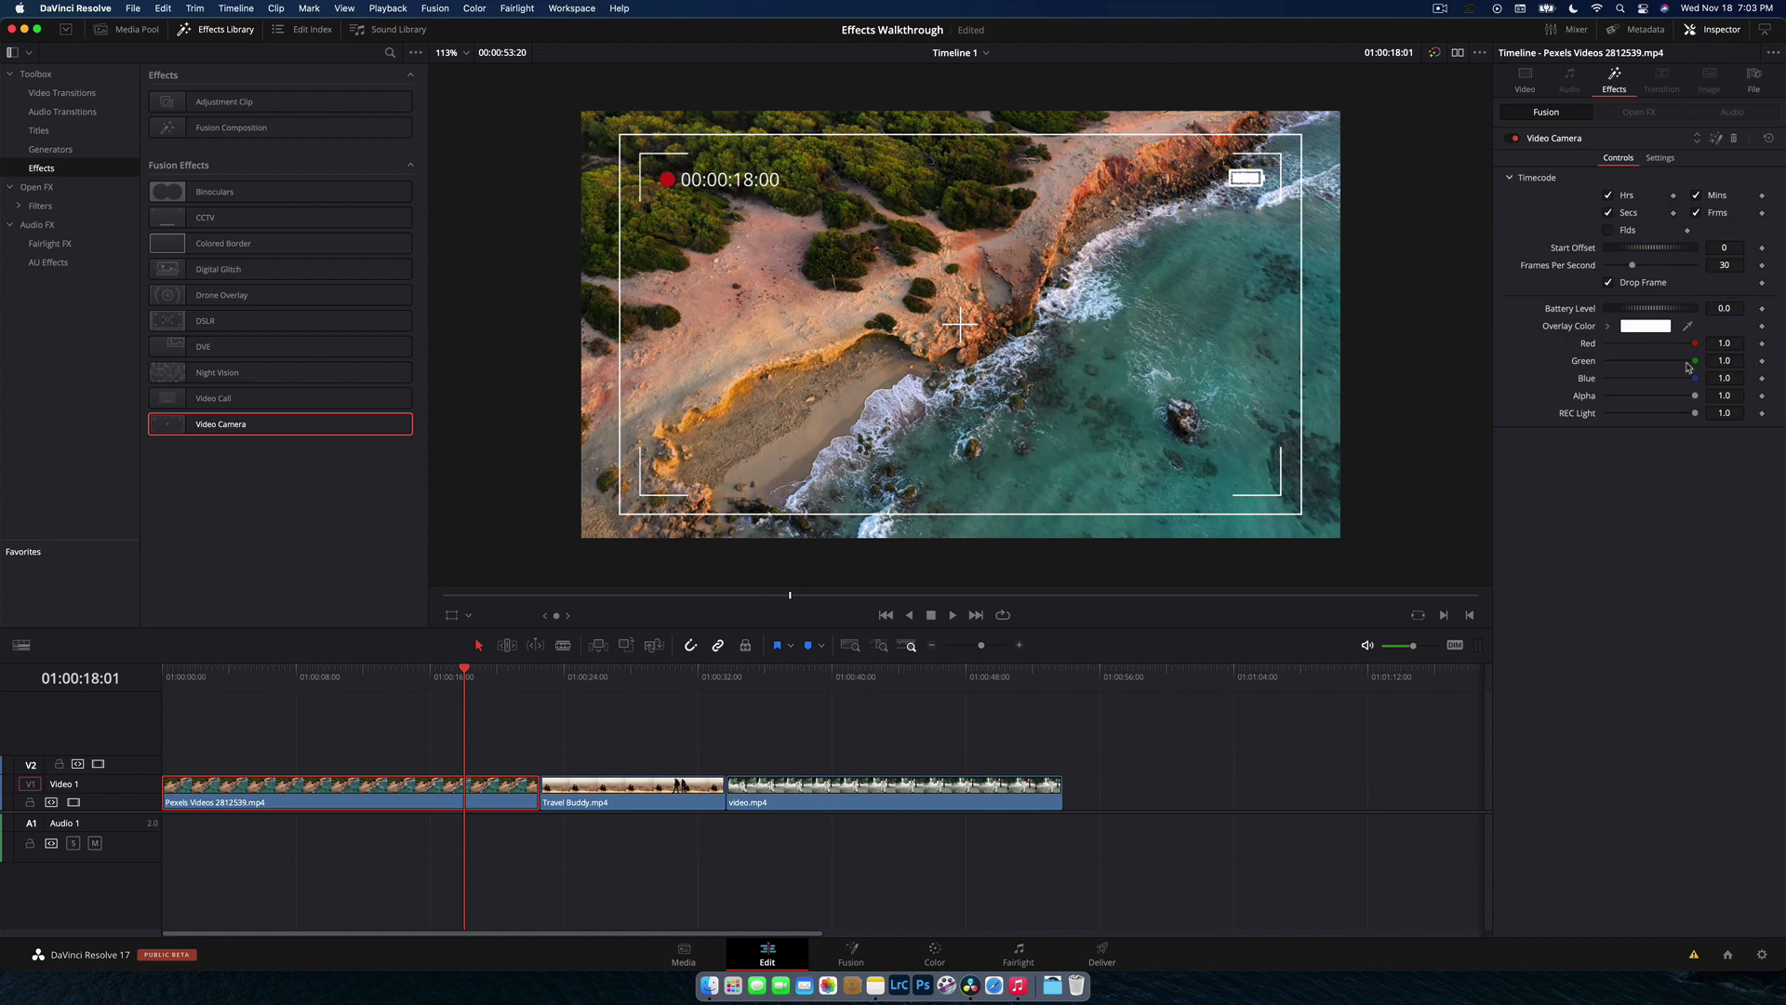
click(1608, 212)
click(1609, 212)
drag(1631, 265, 1629, 274)
key(space)
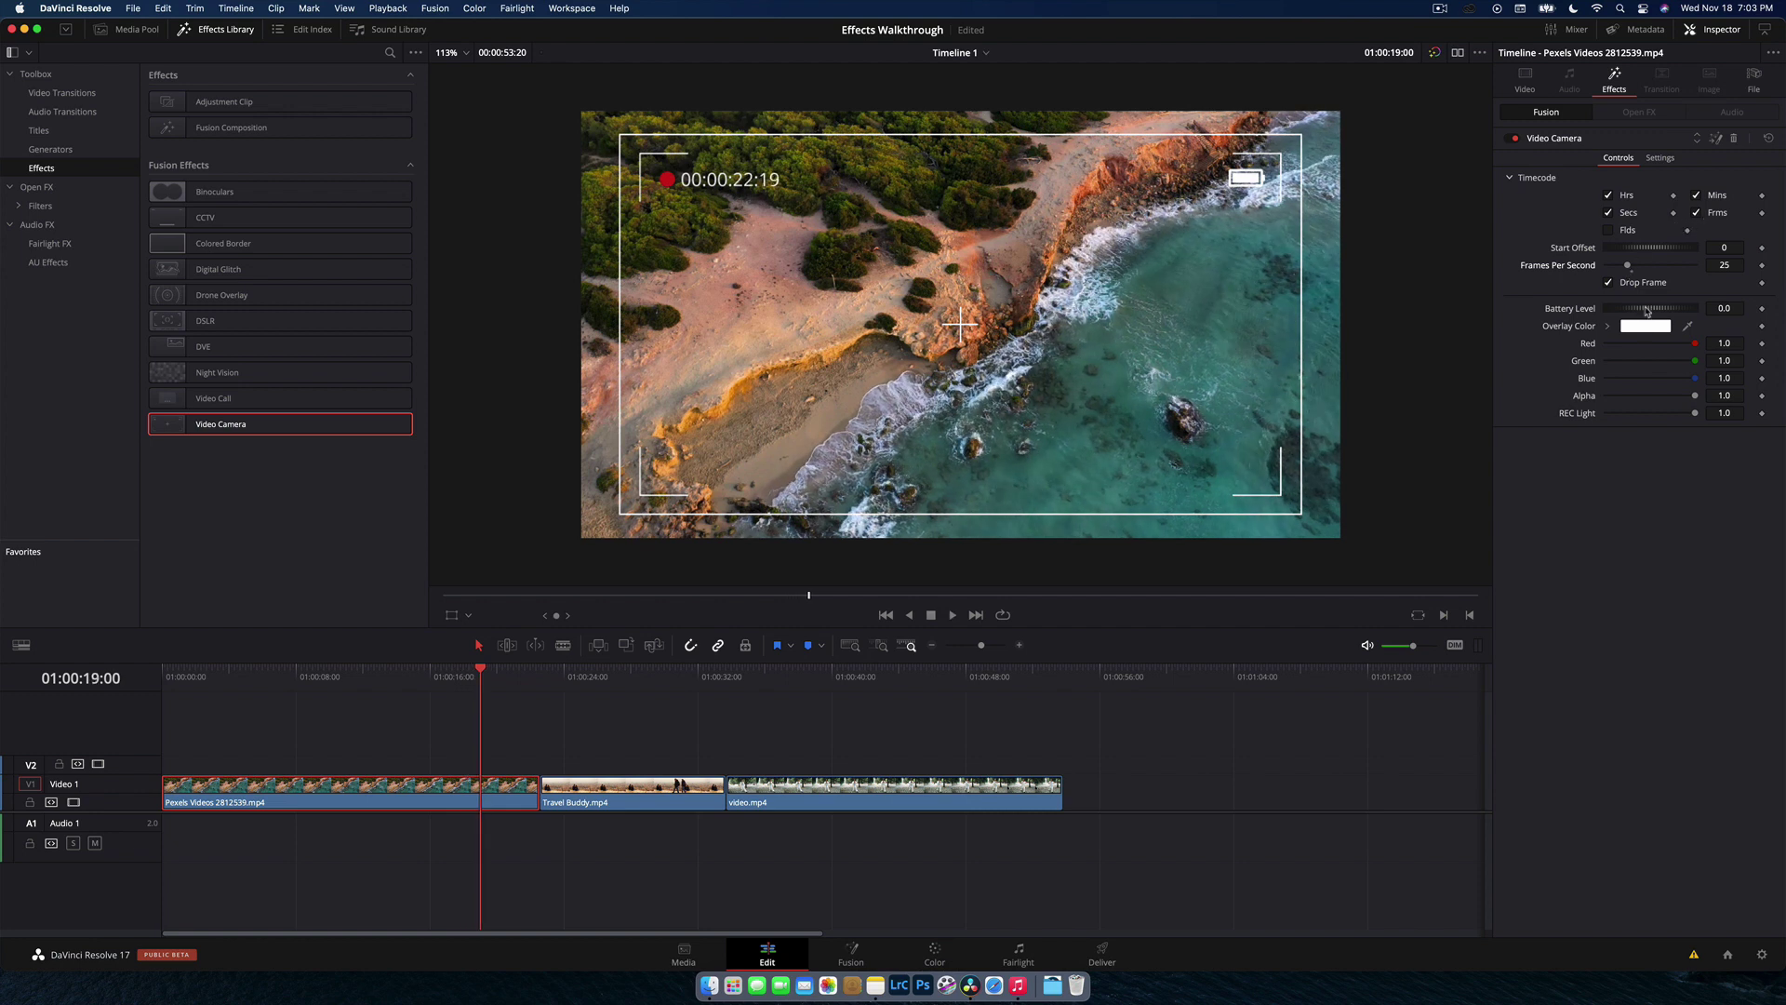
Step: Adjust the battery level, keep the recording dot on, and replay from 01:00:08:22
drag(1647, 311, 1647, 314)
drag(1694, 416, 1610, 417)
key(super+z)
click(311, 672)
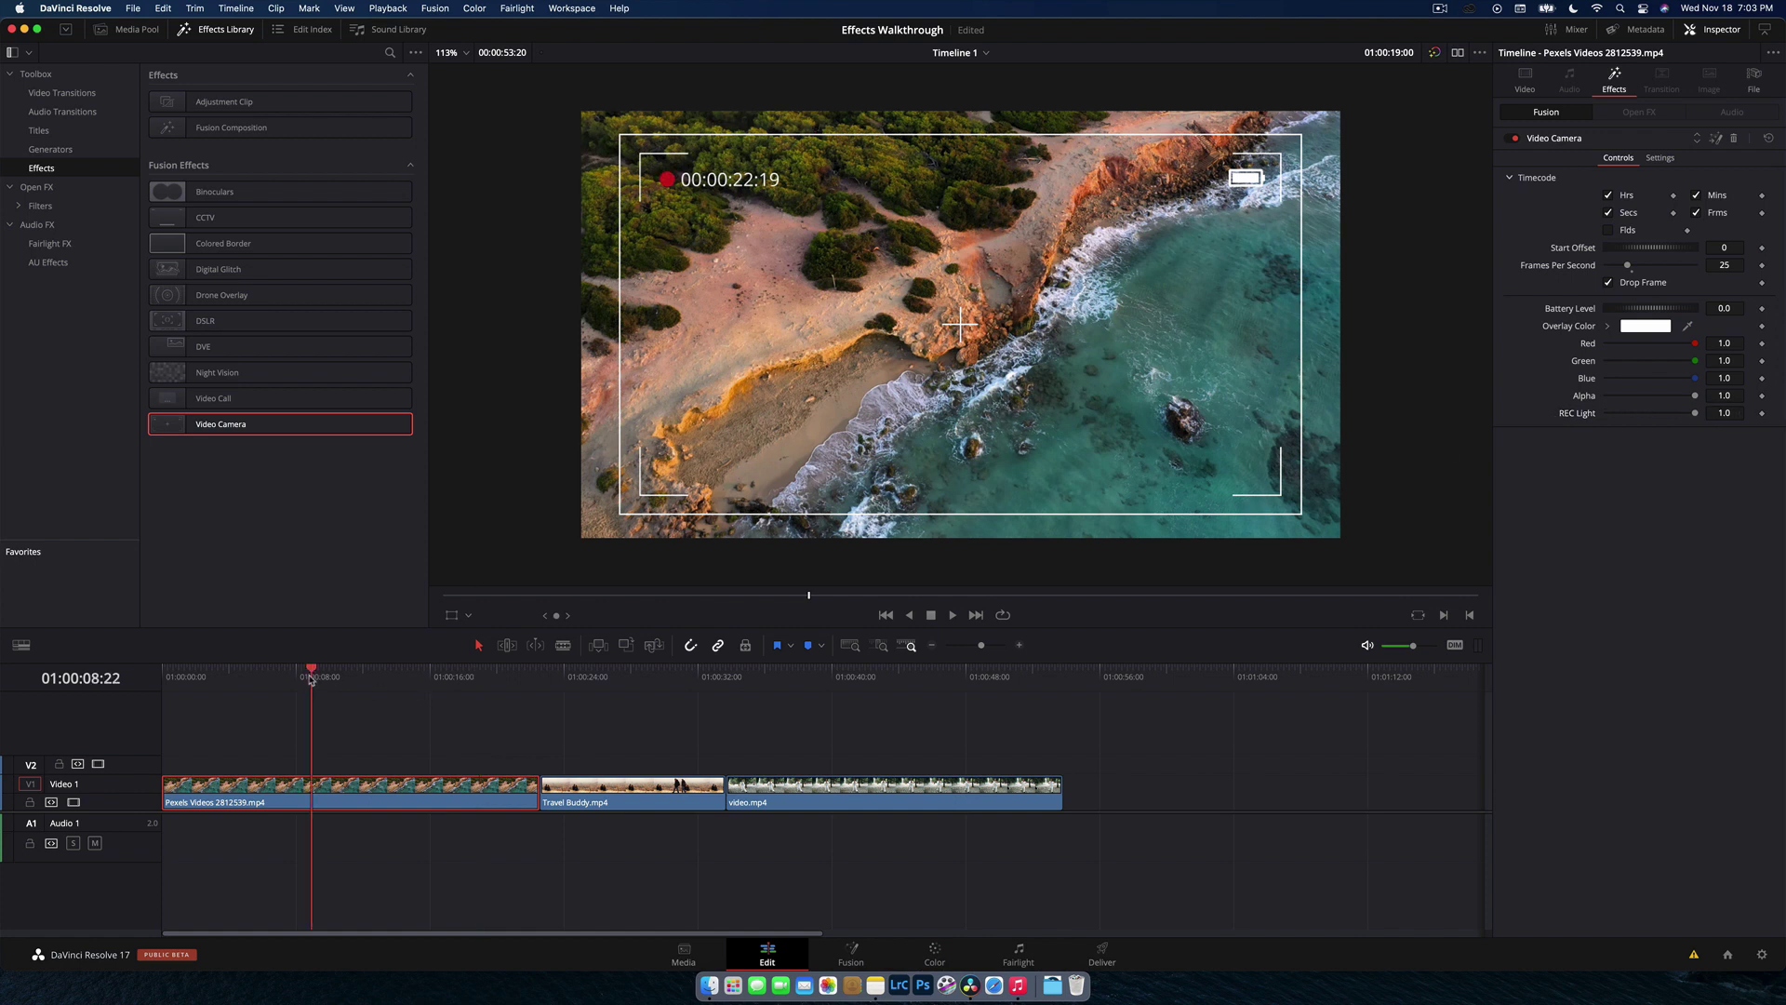
click(406, 715)
key(space)
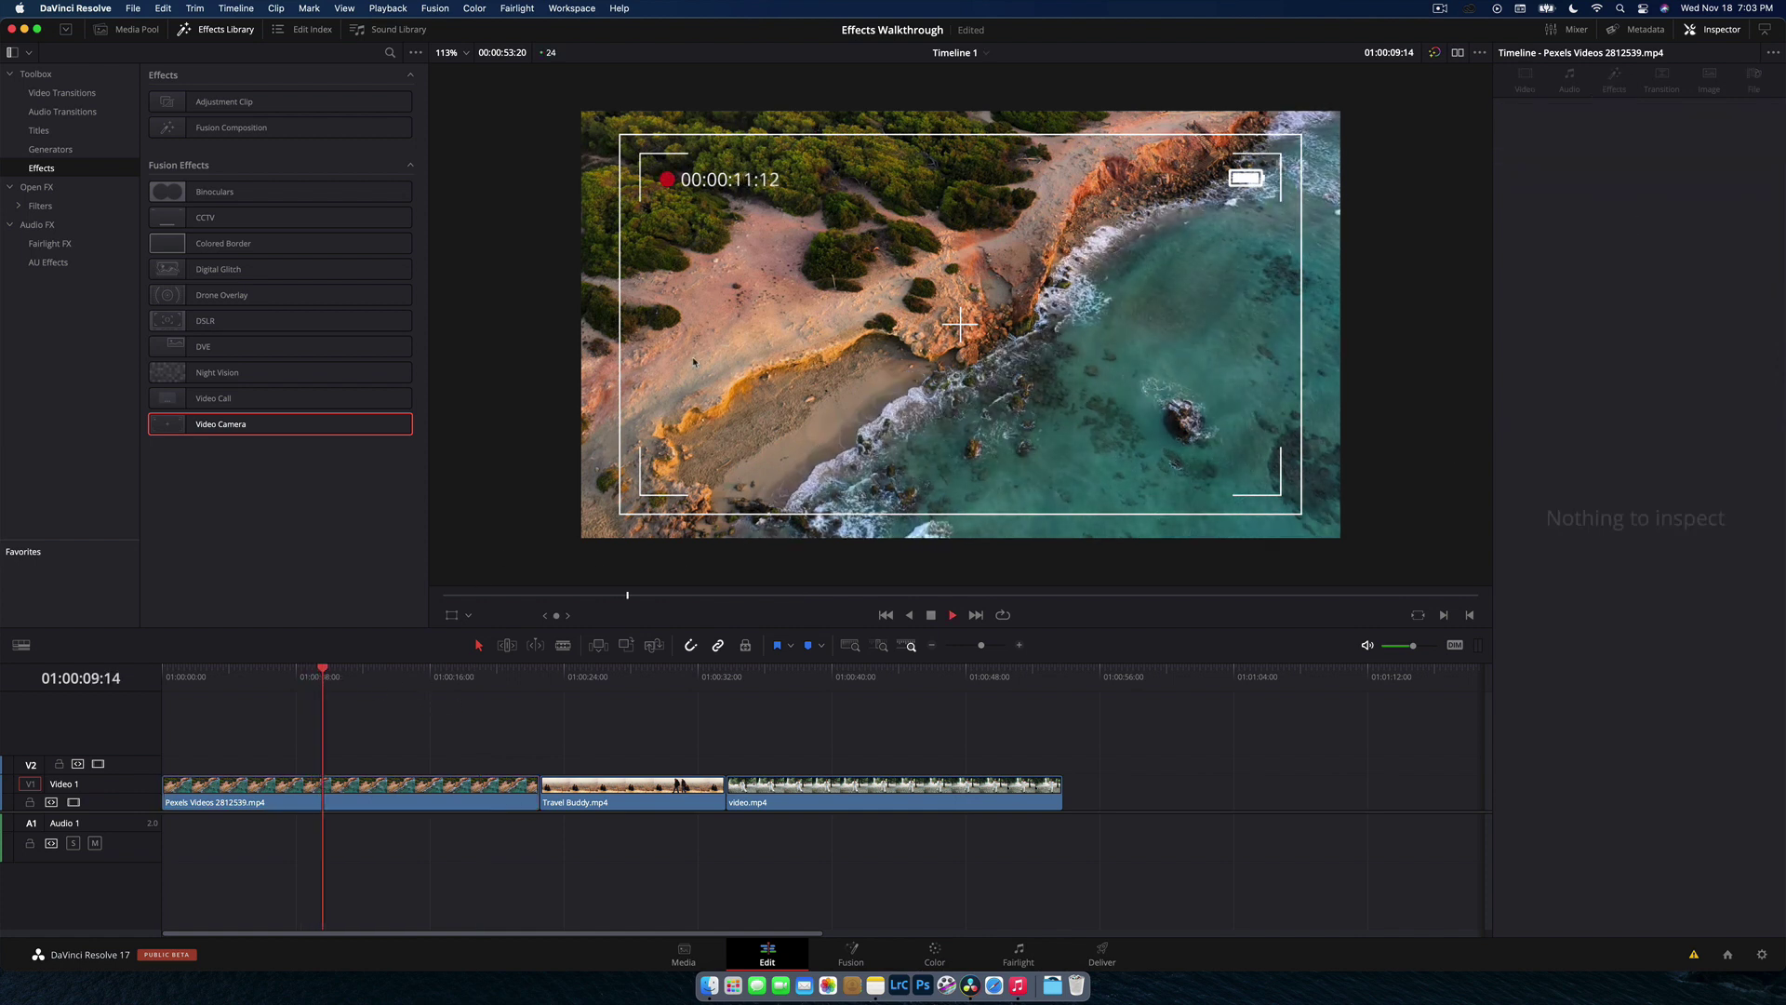
Step: Give REC Light the expression random(0,1) and play from 01:00:10:00 to watch it flicker
key(space)
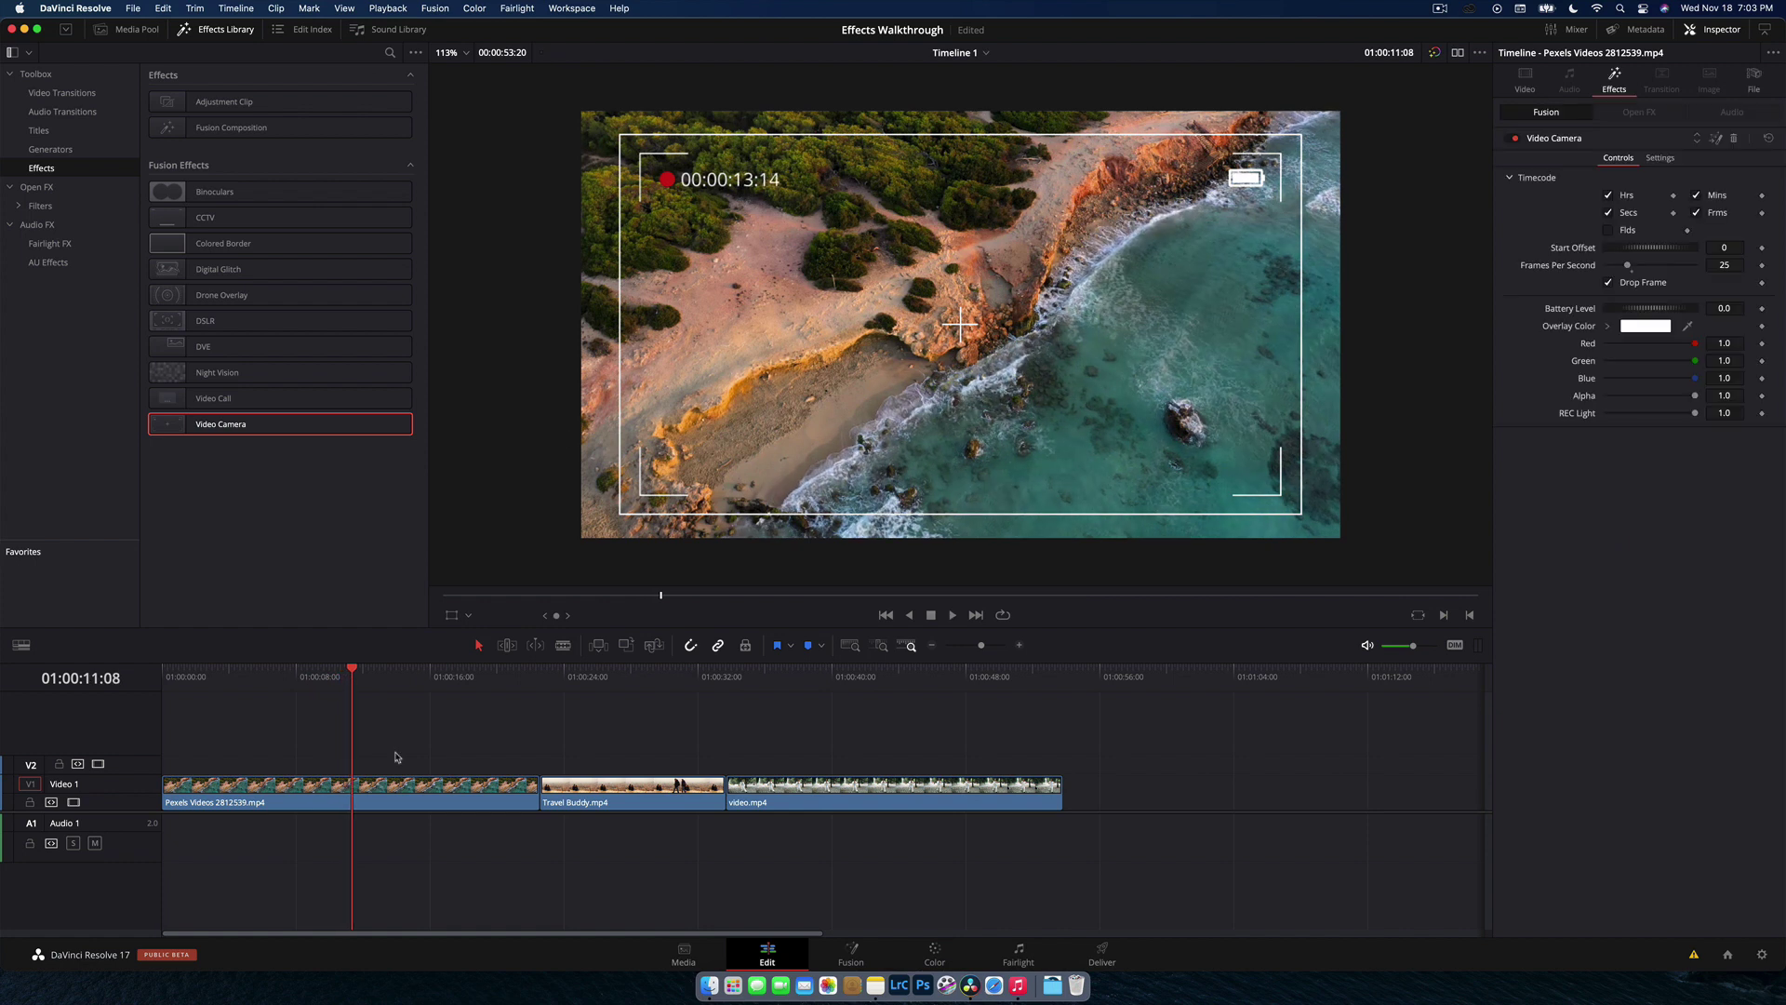
click(358, 802)
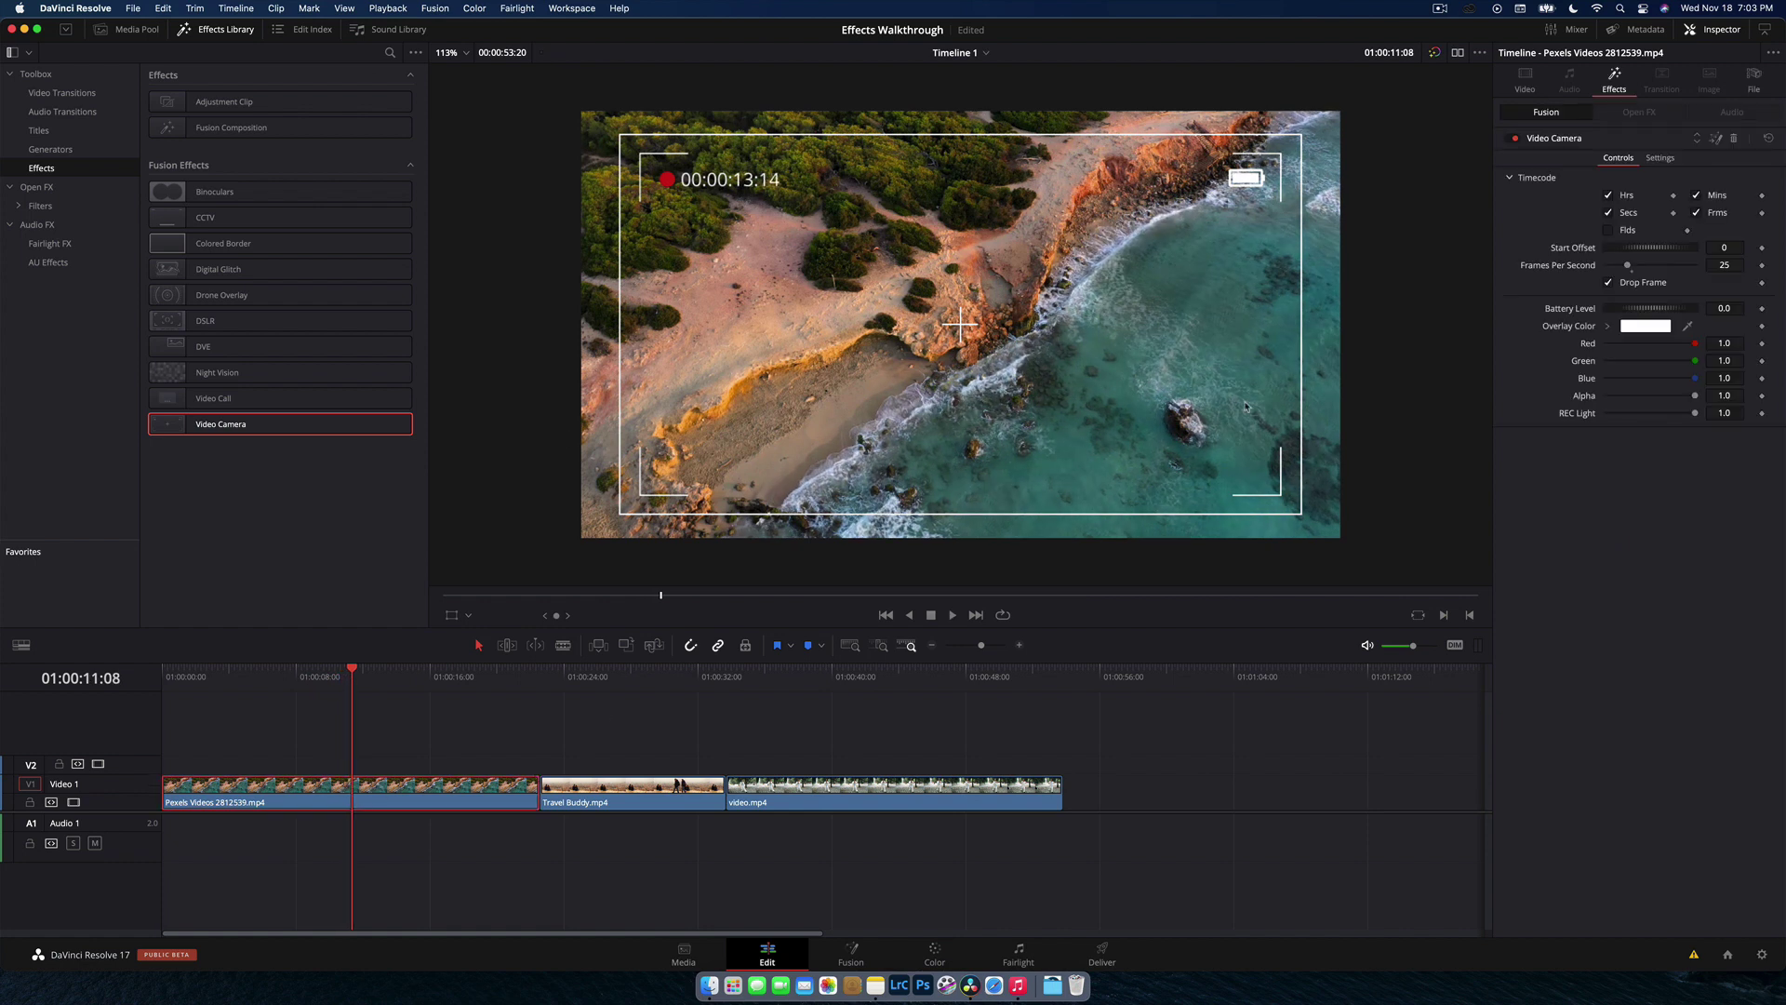
click(1738, 413)
text(=)
key(Return)
click(1702, 431)
key(Return)
click(330, 693)
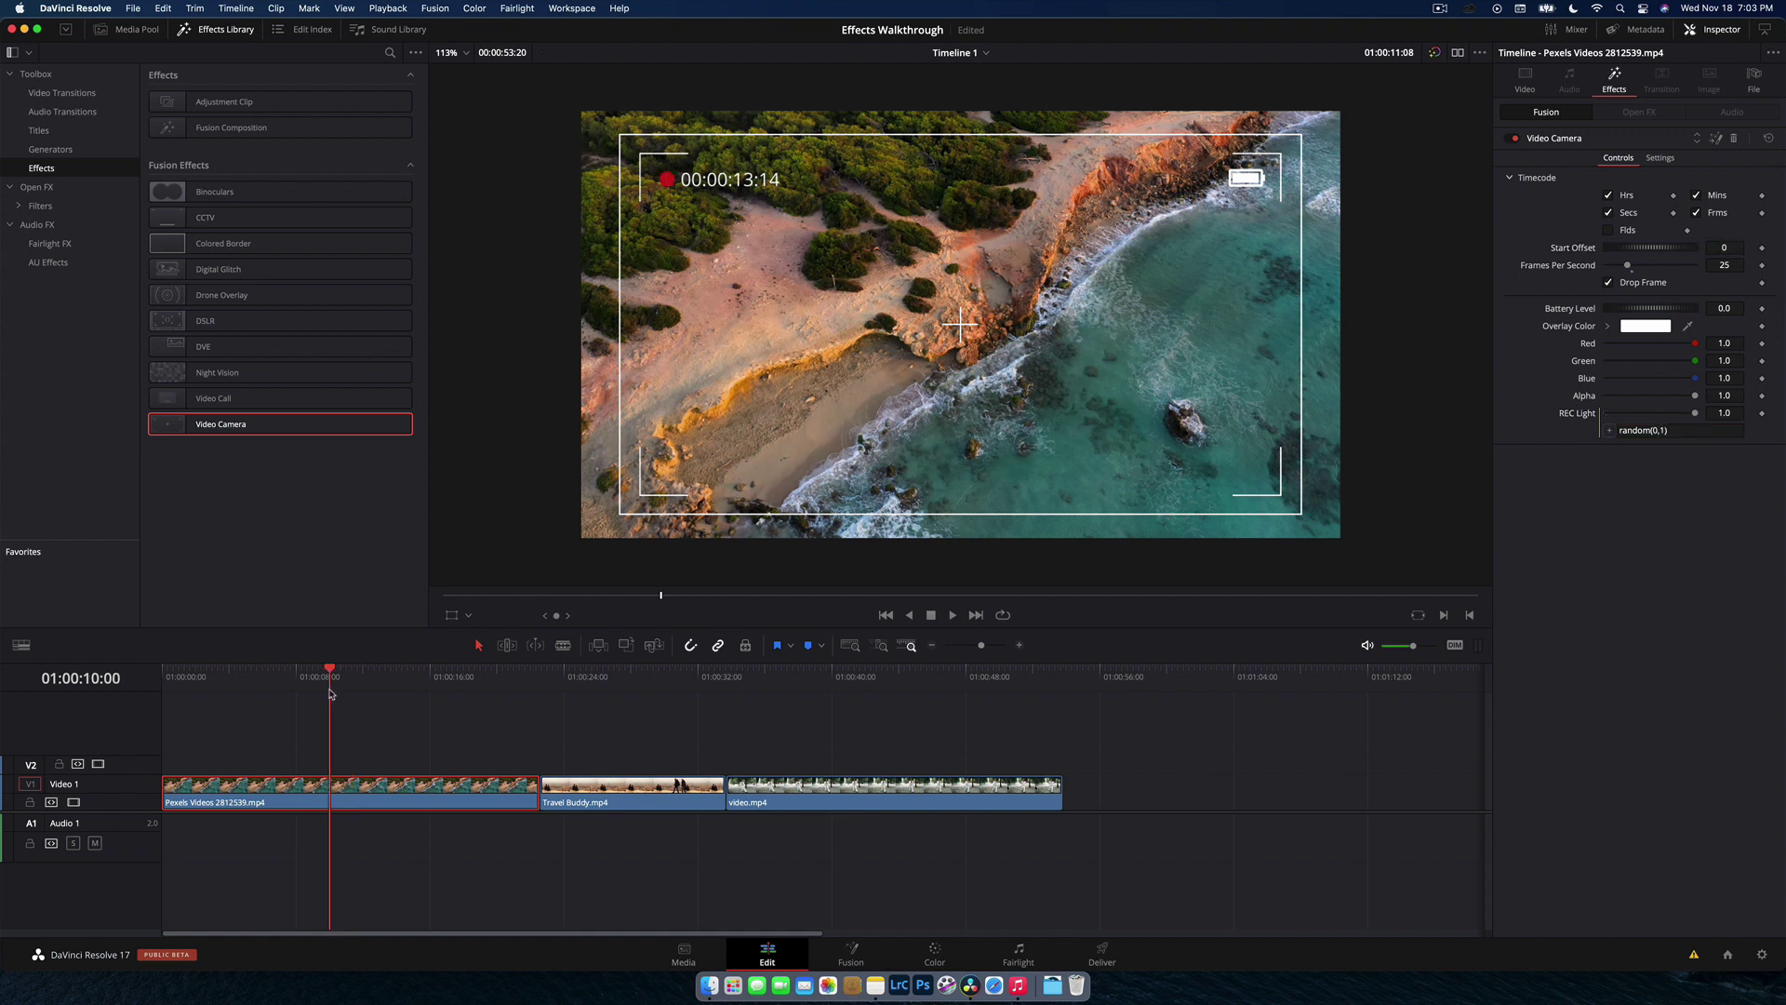
key(space)
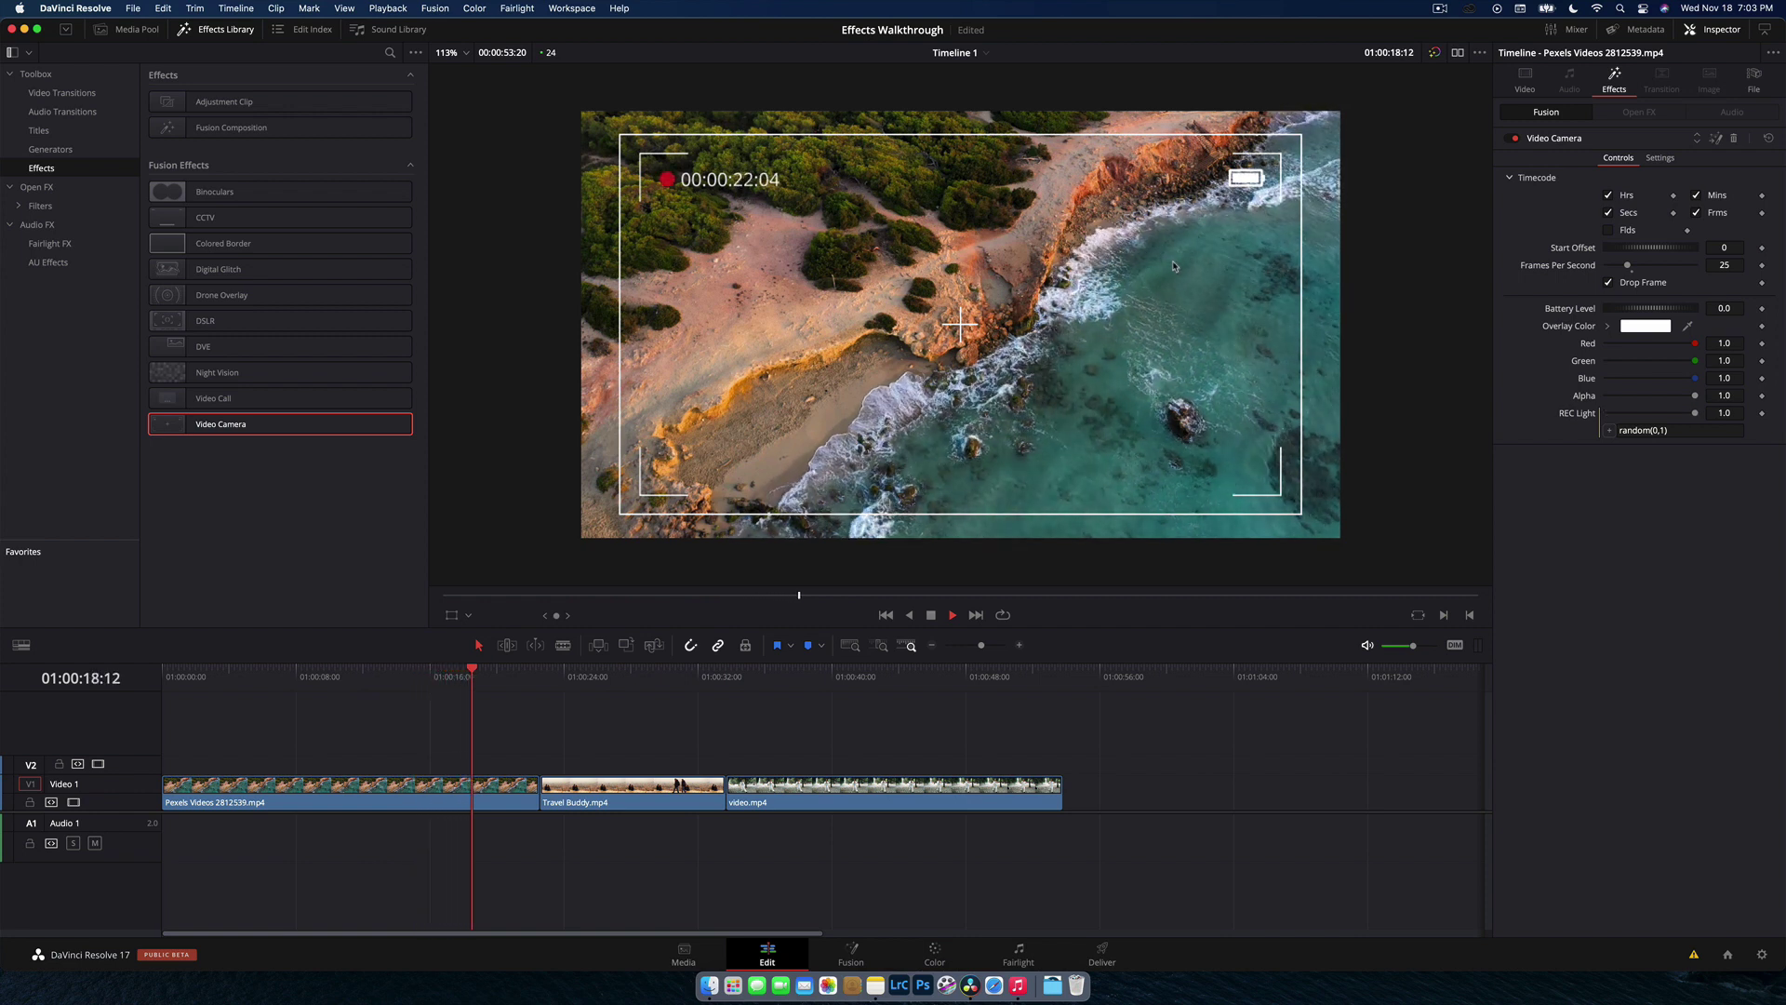
key(space)
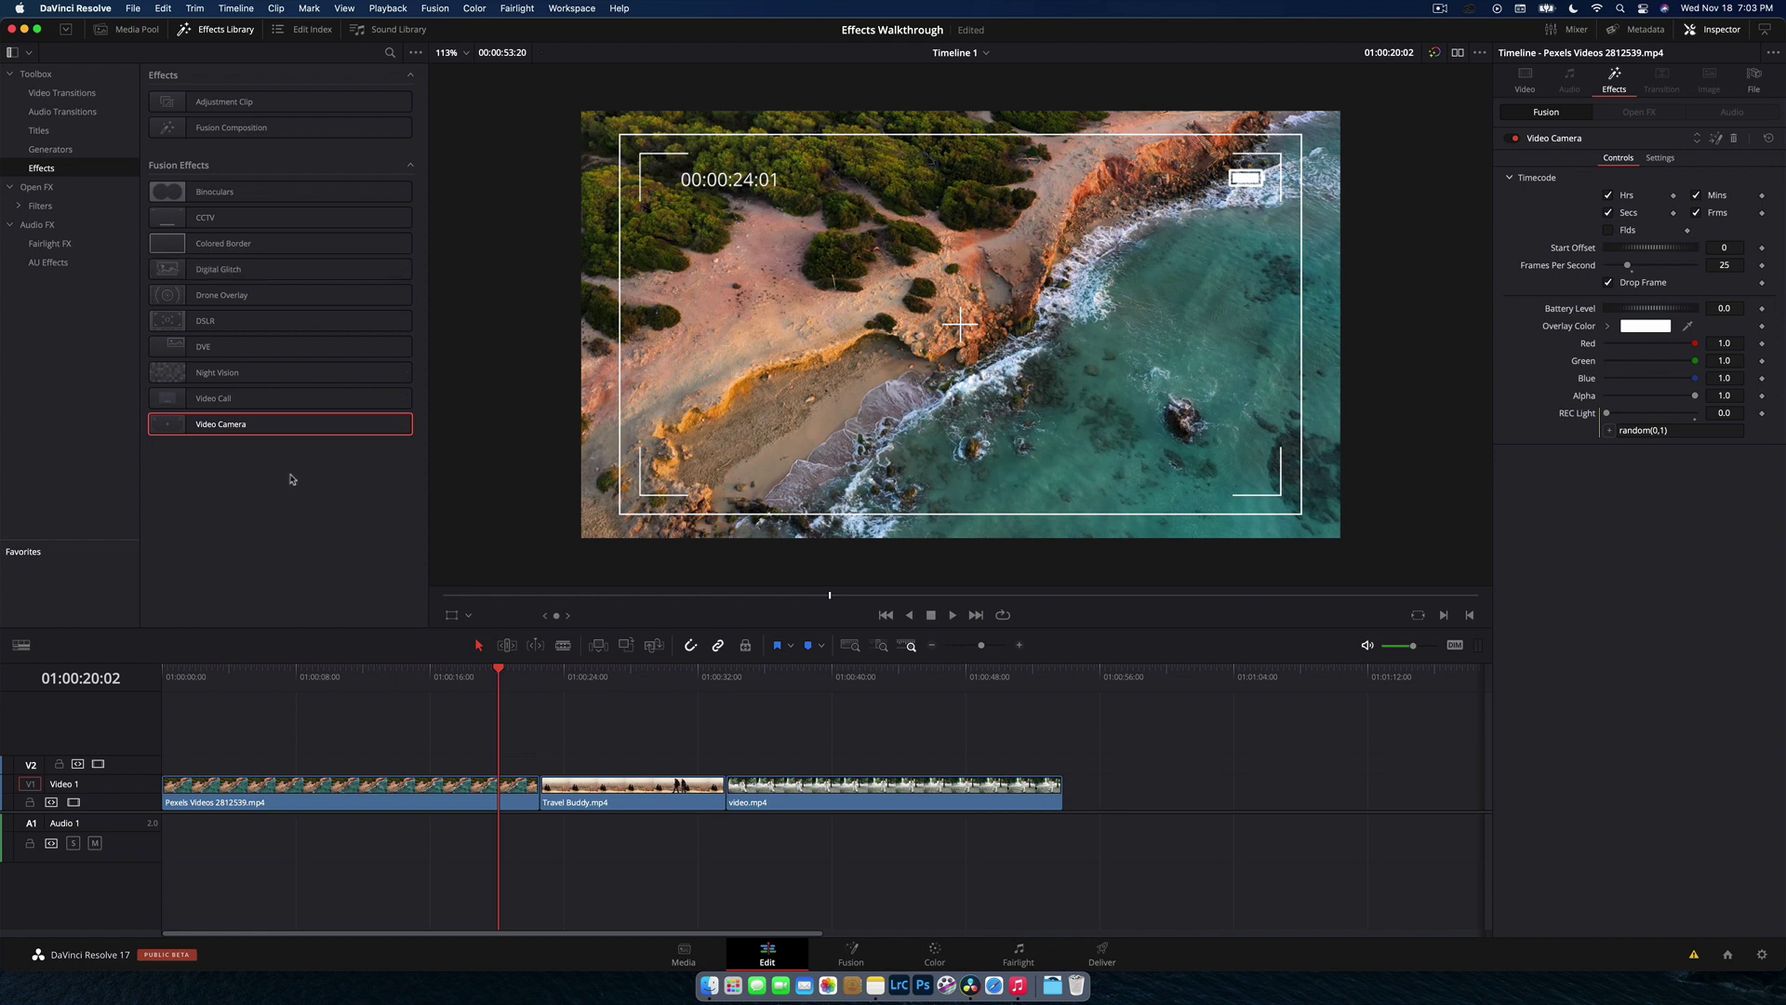
Step: Browse the Open FX list, then show Titles with Text, Text+ and Fusion Titles
click(37, 186)
scroll(380, 270, down, 15)
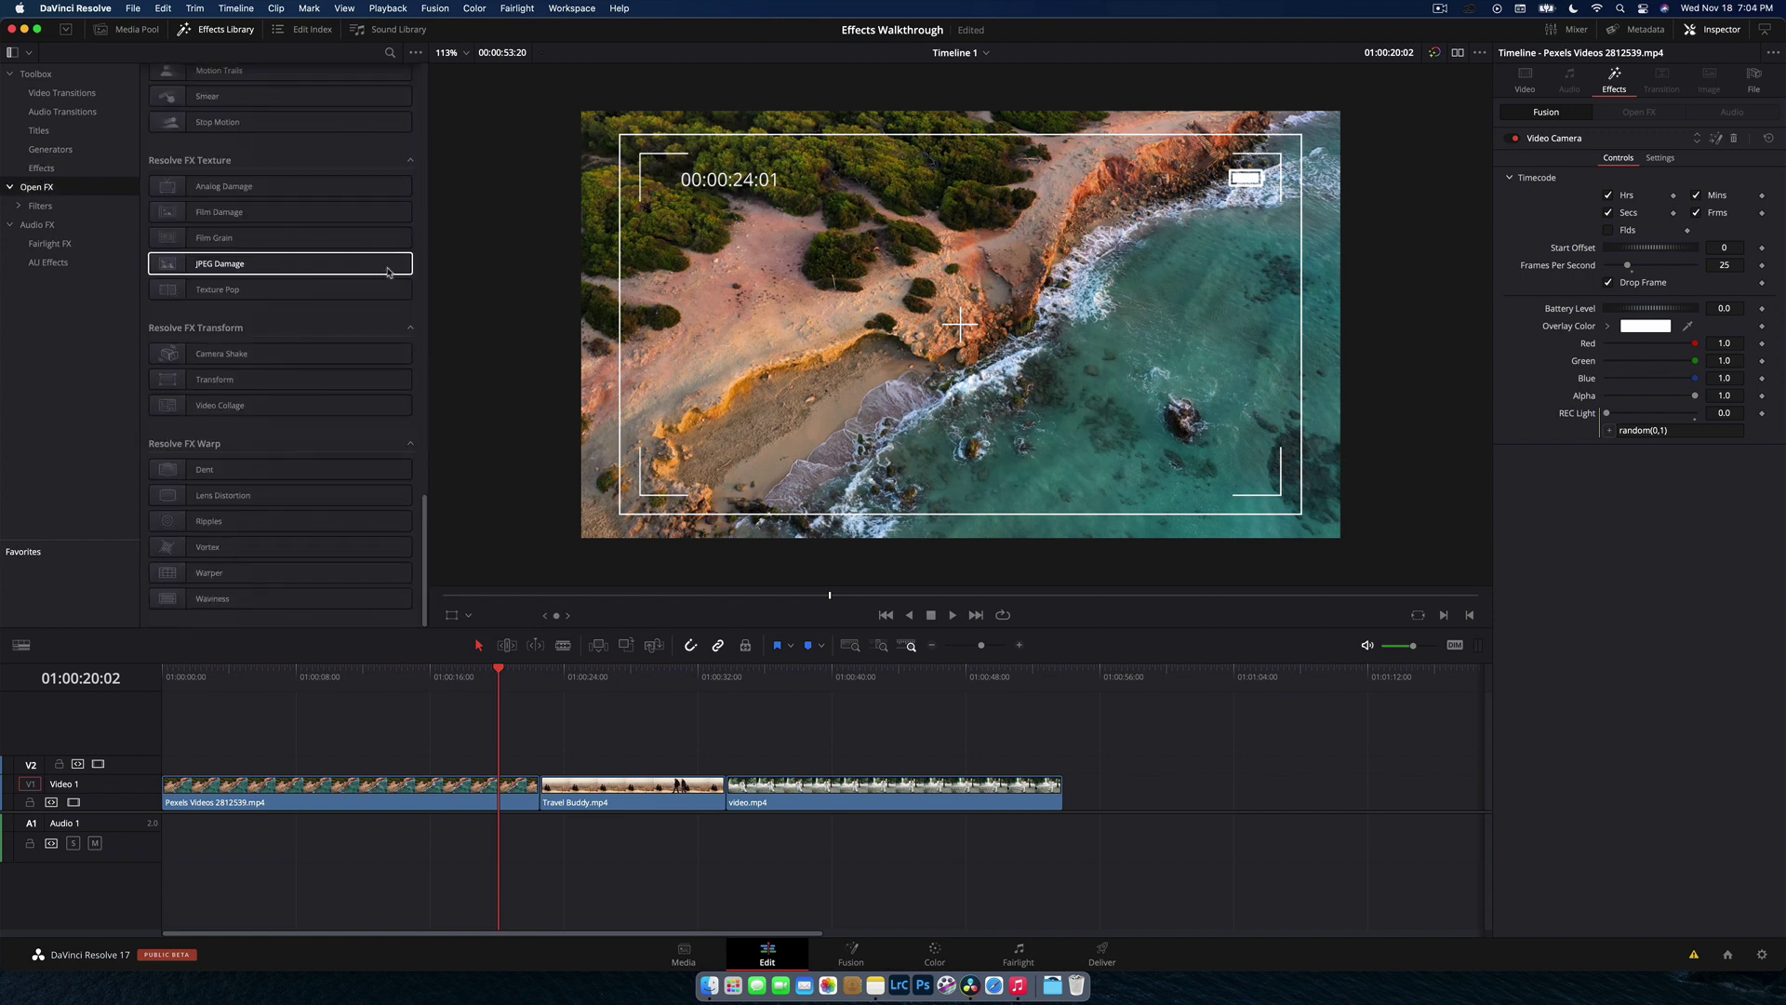
scroll(372, 233, up, 15)
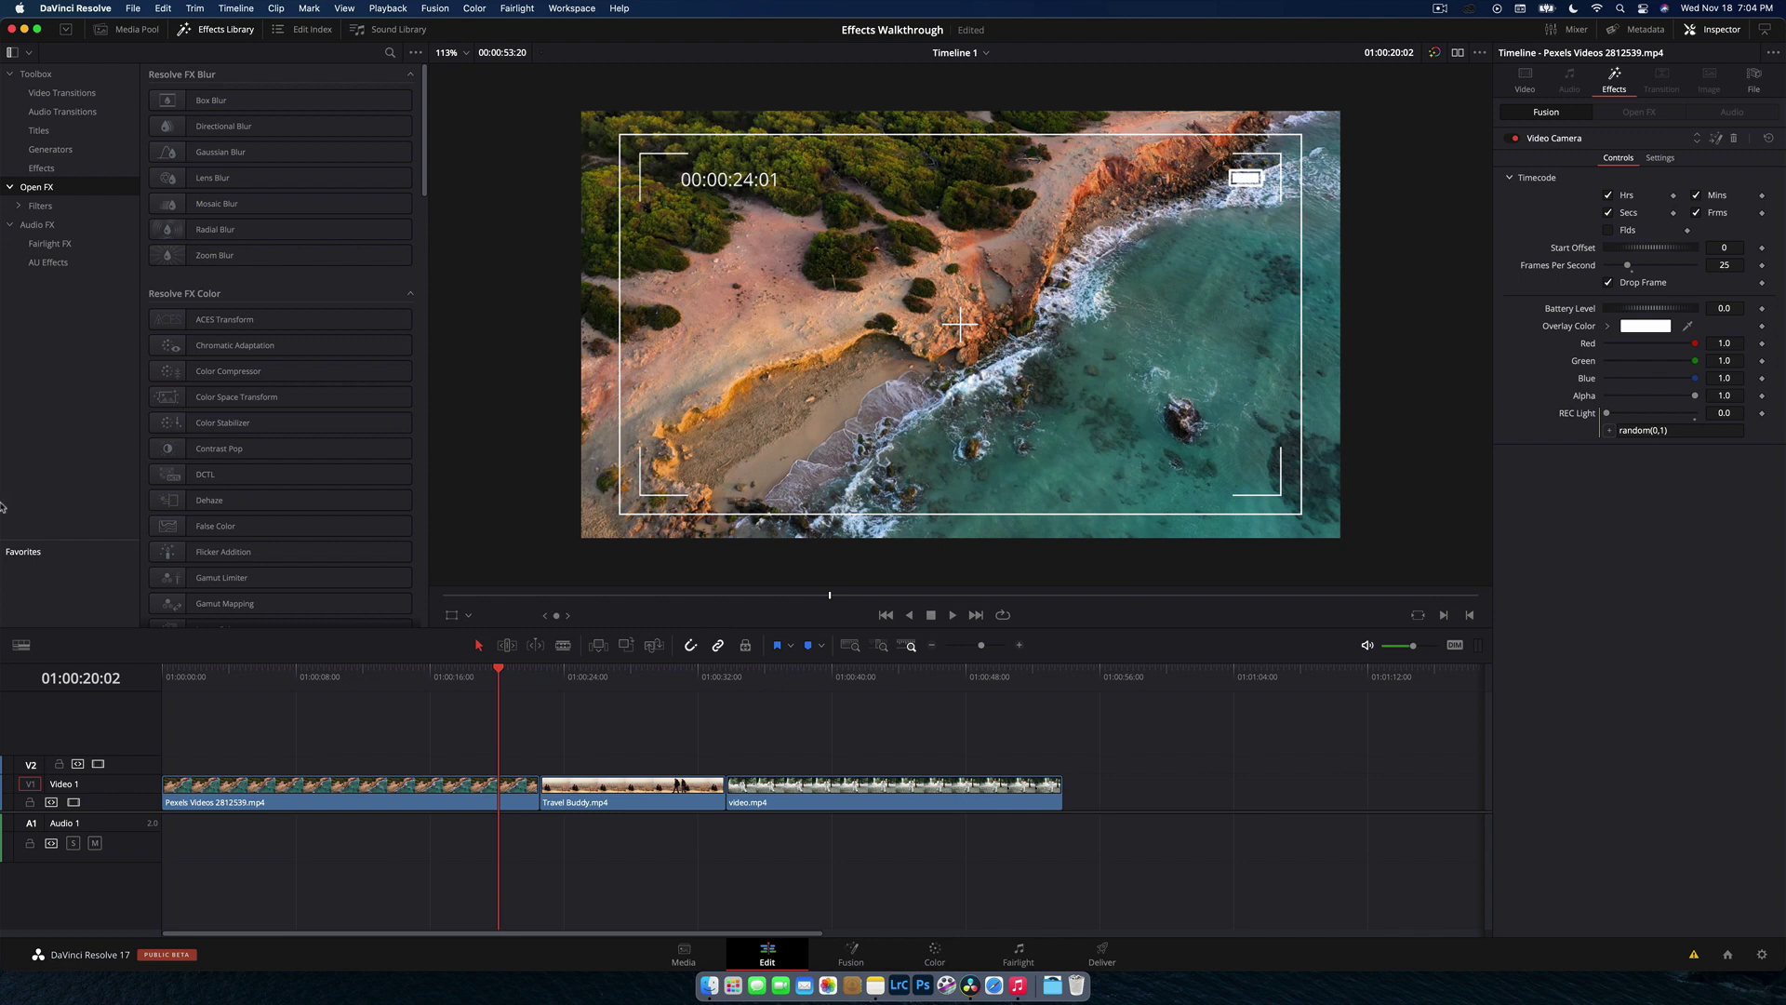
click(38, 130)
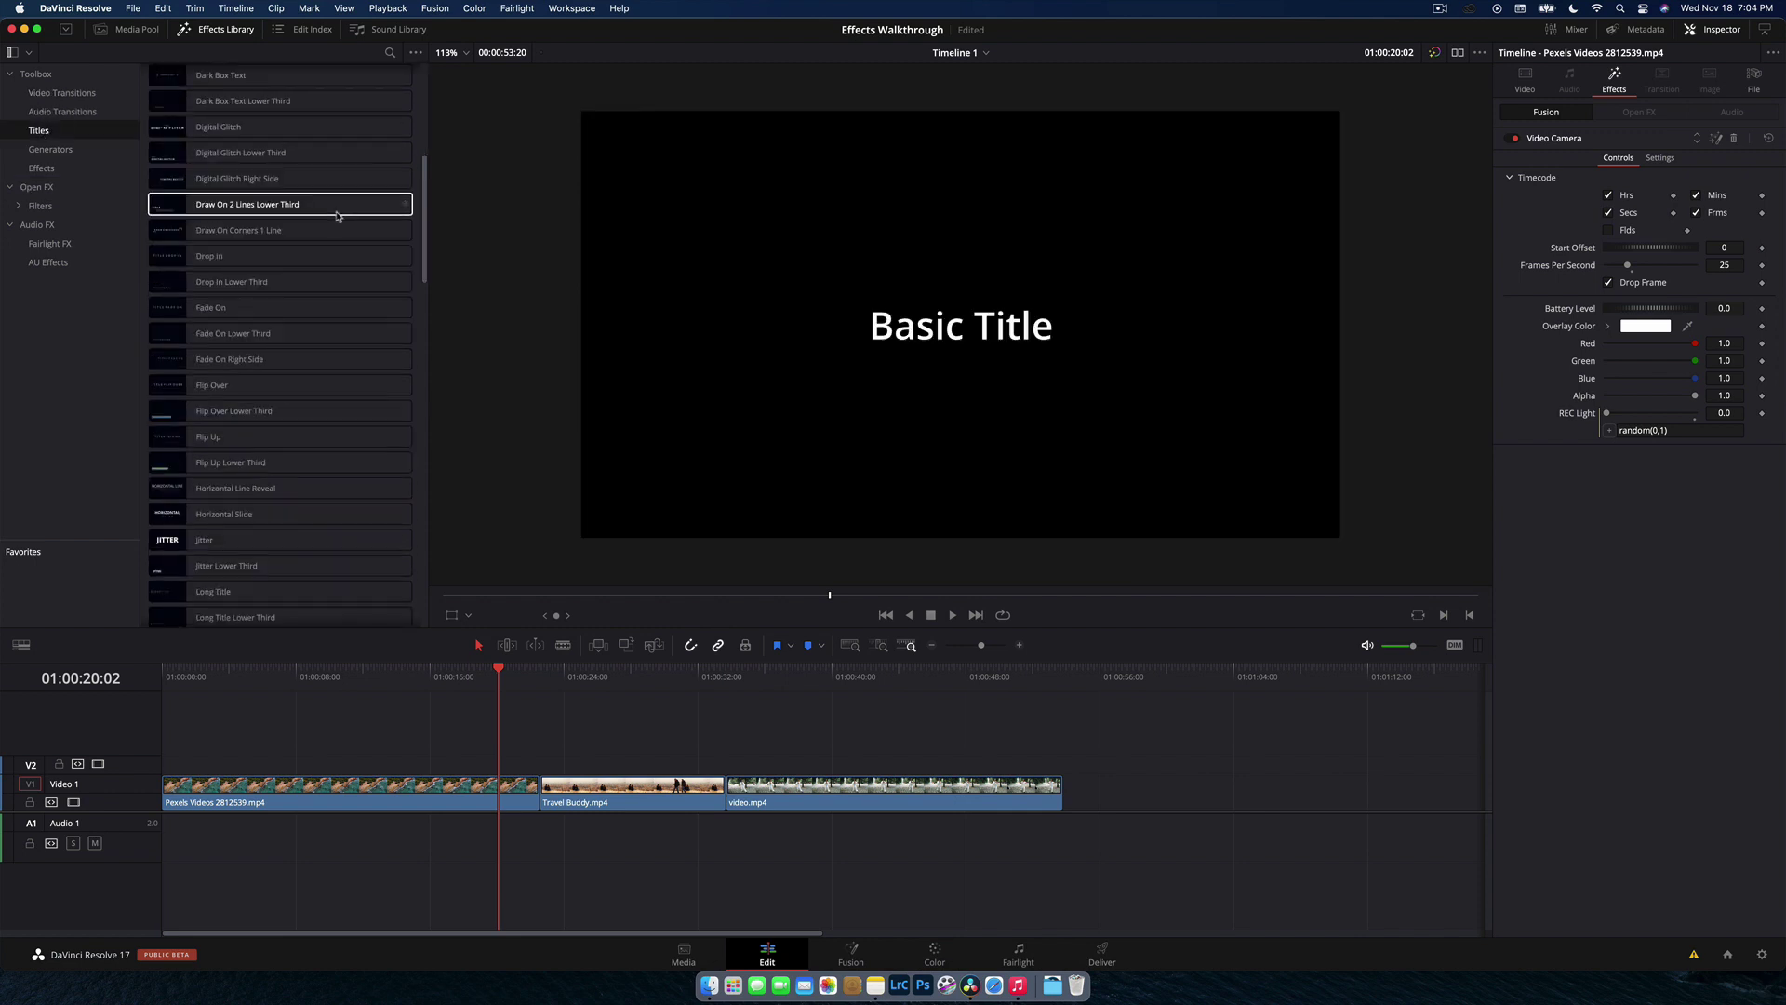
scroll(338, 214, up, 5)
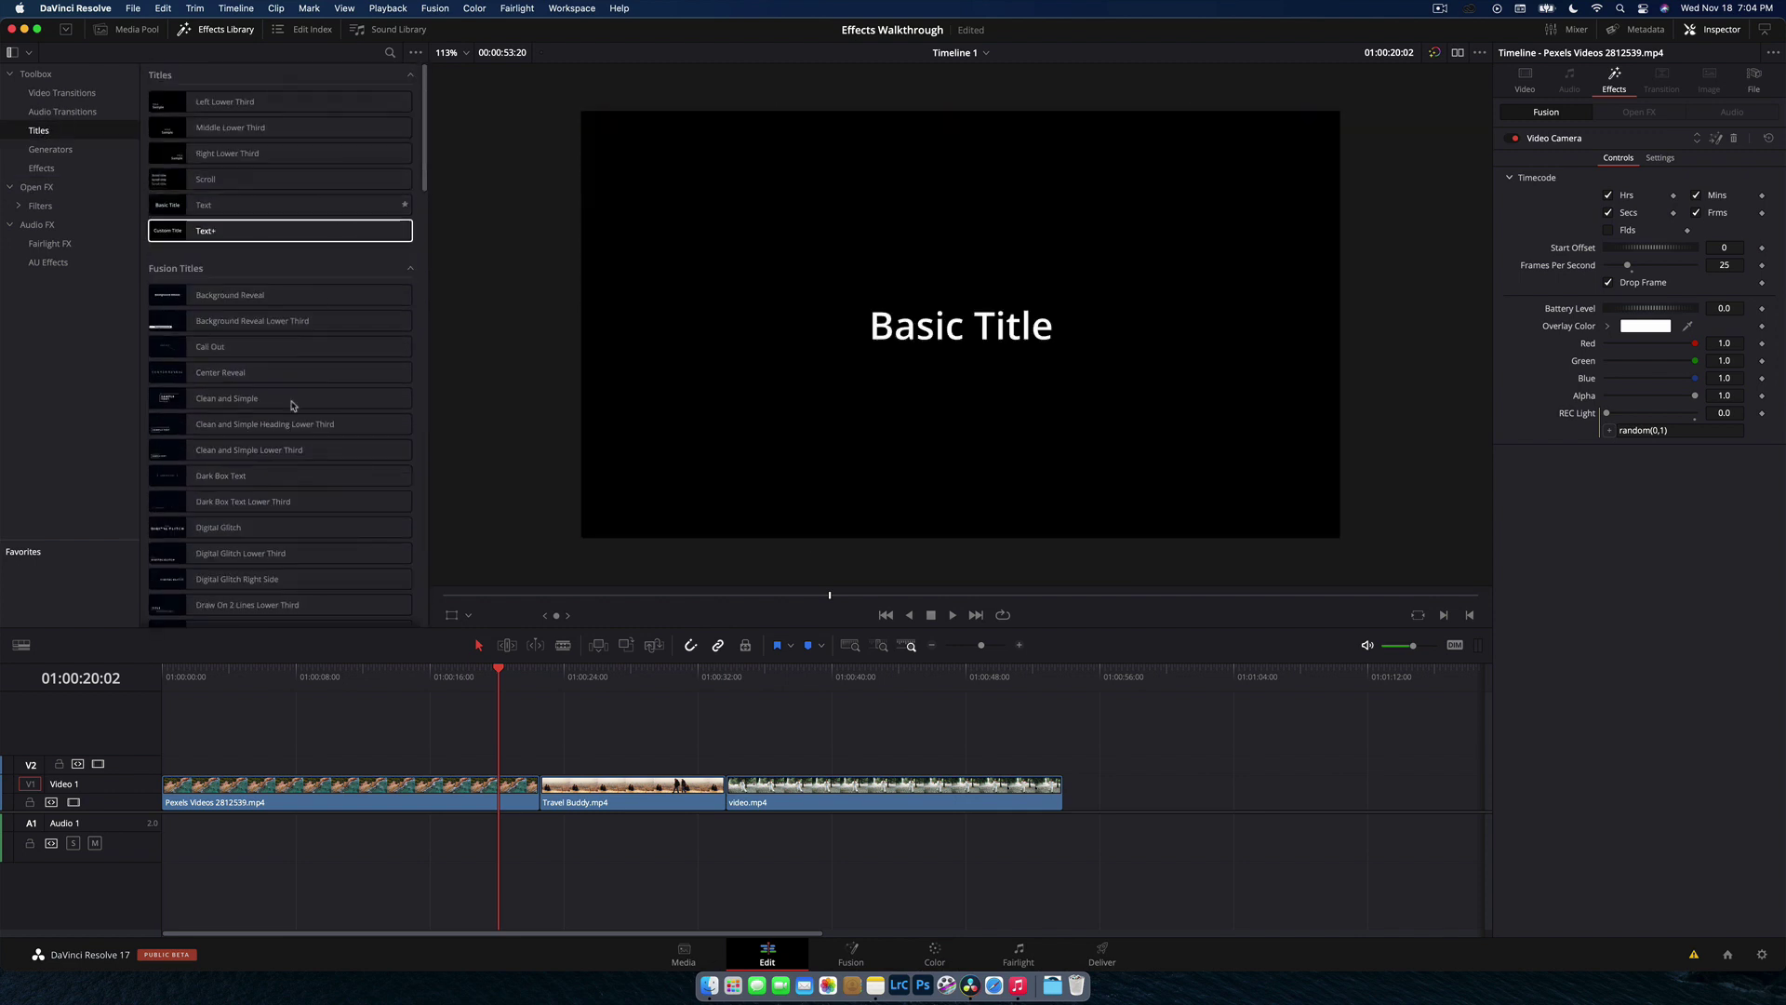